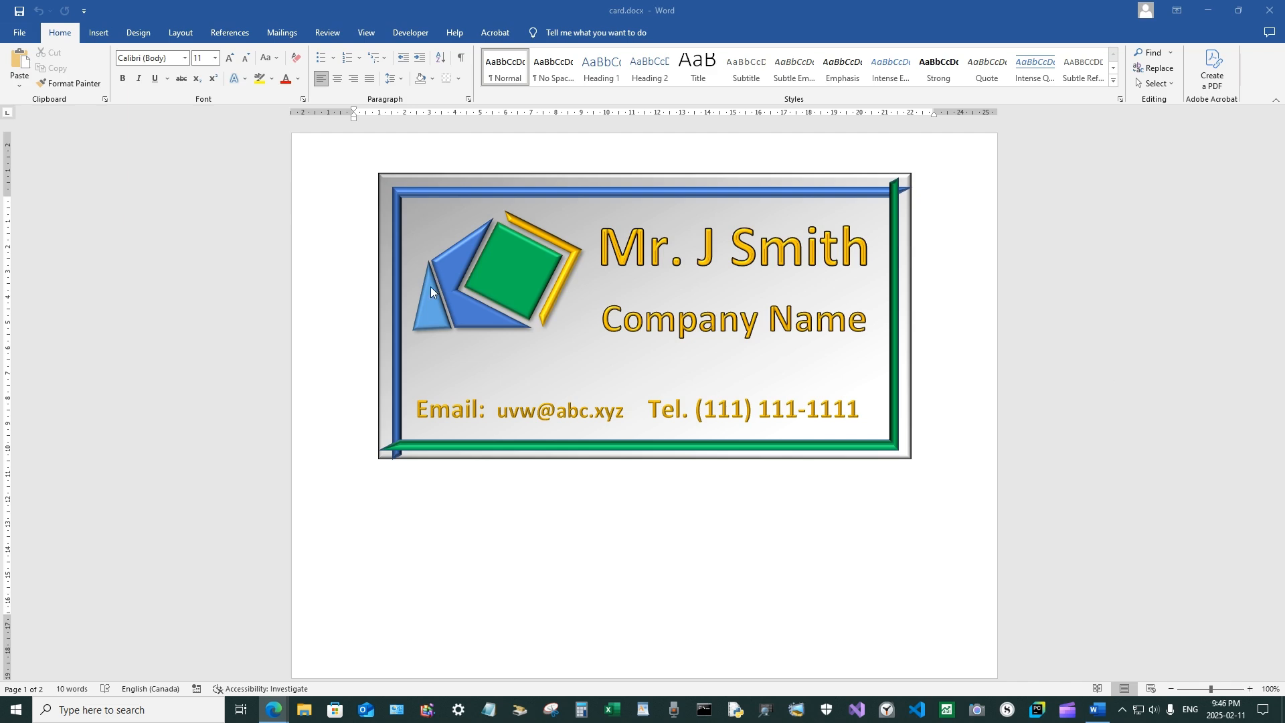
# Examine which separate shapes make up the finished sample card's frame and logo.
pyautogui.click(444, 194)
pyautogui.click(444, 194)
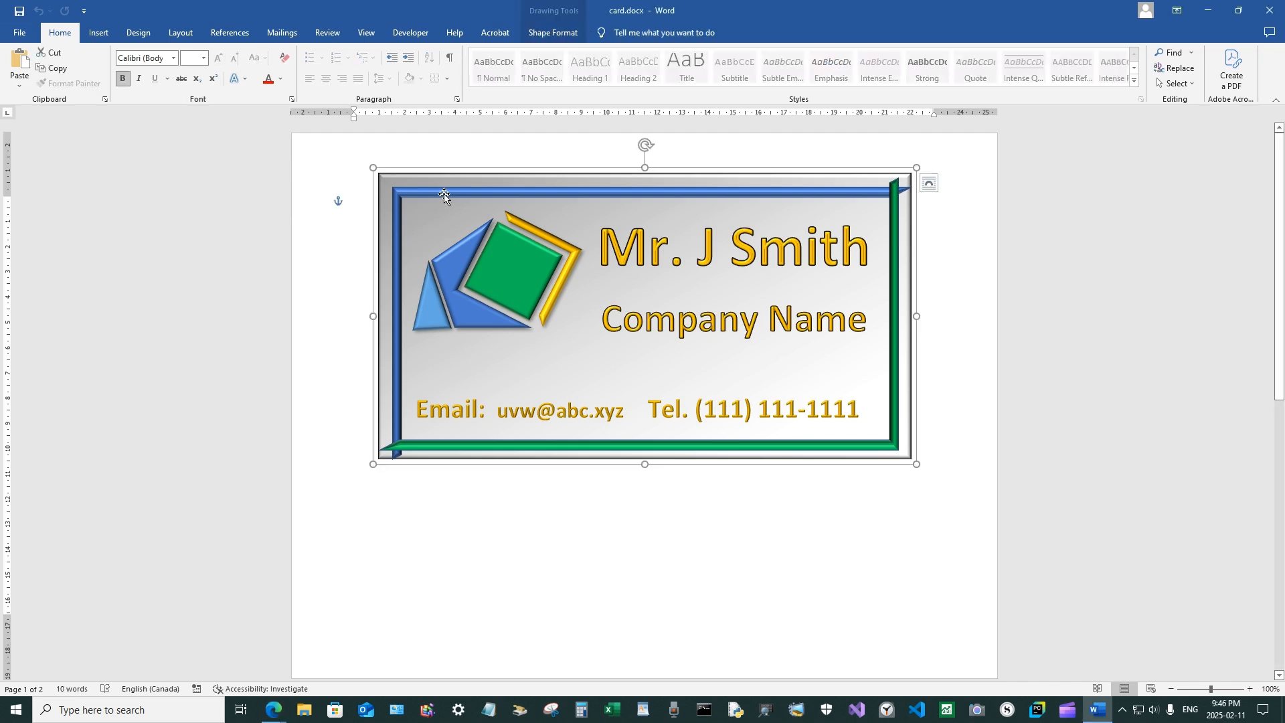
pyautogui.click(548, 448)
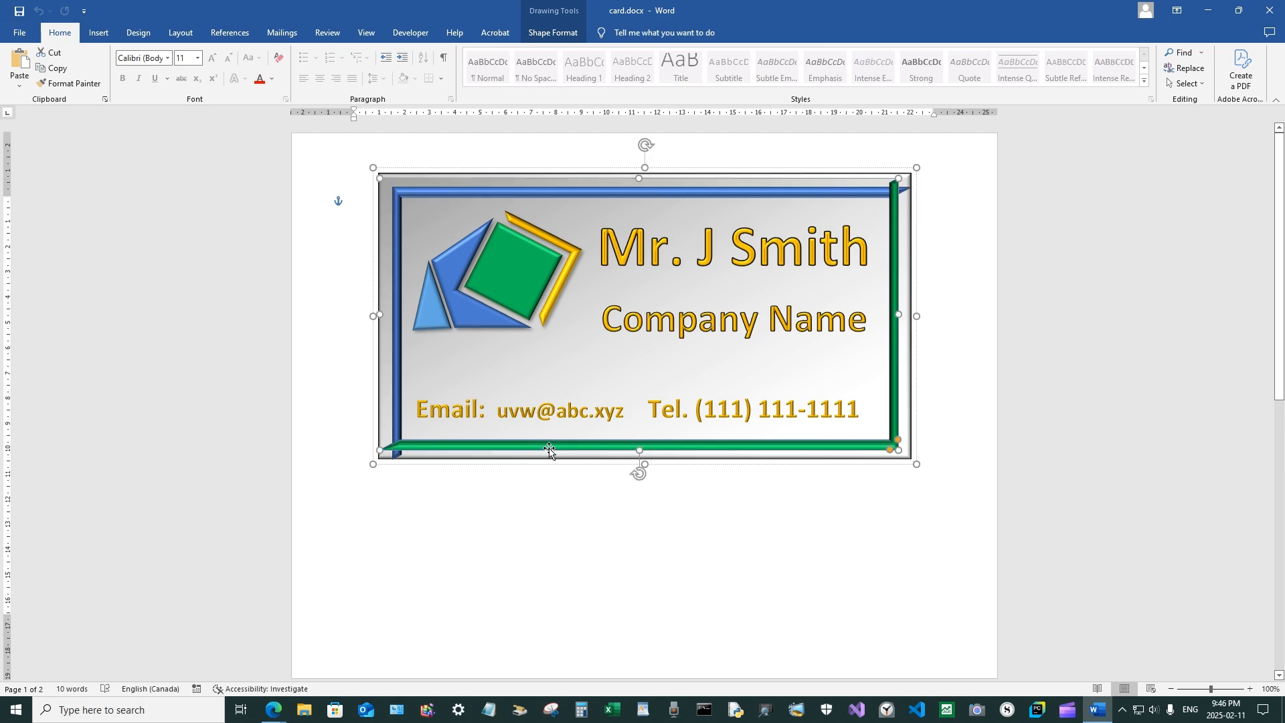
pyautogui.click(529, 280)
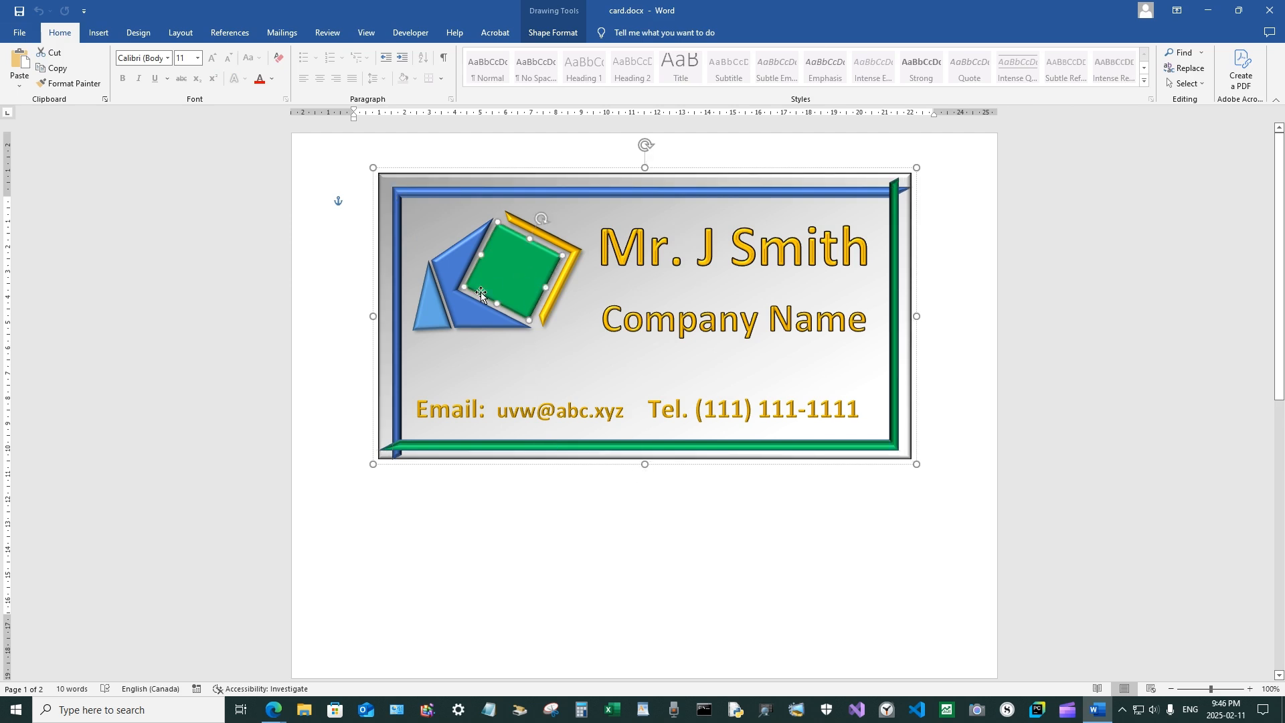
pyautogui.click(427, 313)
pyautogui.click(574, 268)
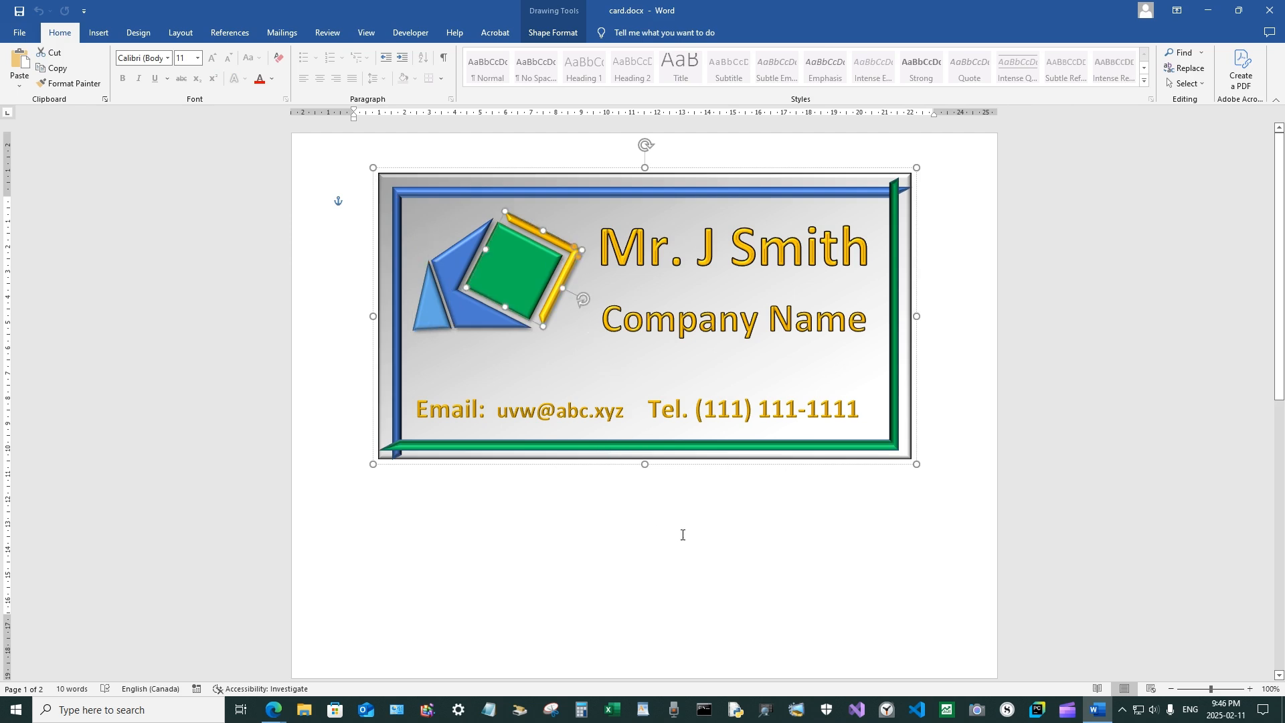
pyautogui.click(603, 559)
# Draw a rectangle about 17.07 cm wide and 9.31 cm high on the blank second page as the card base.
pyautogui.scroll(-5, 602, 555)
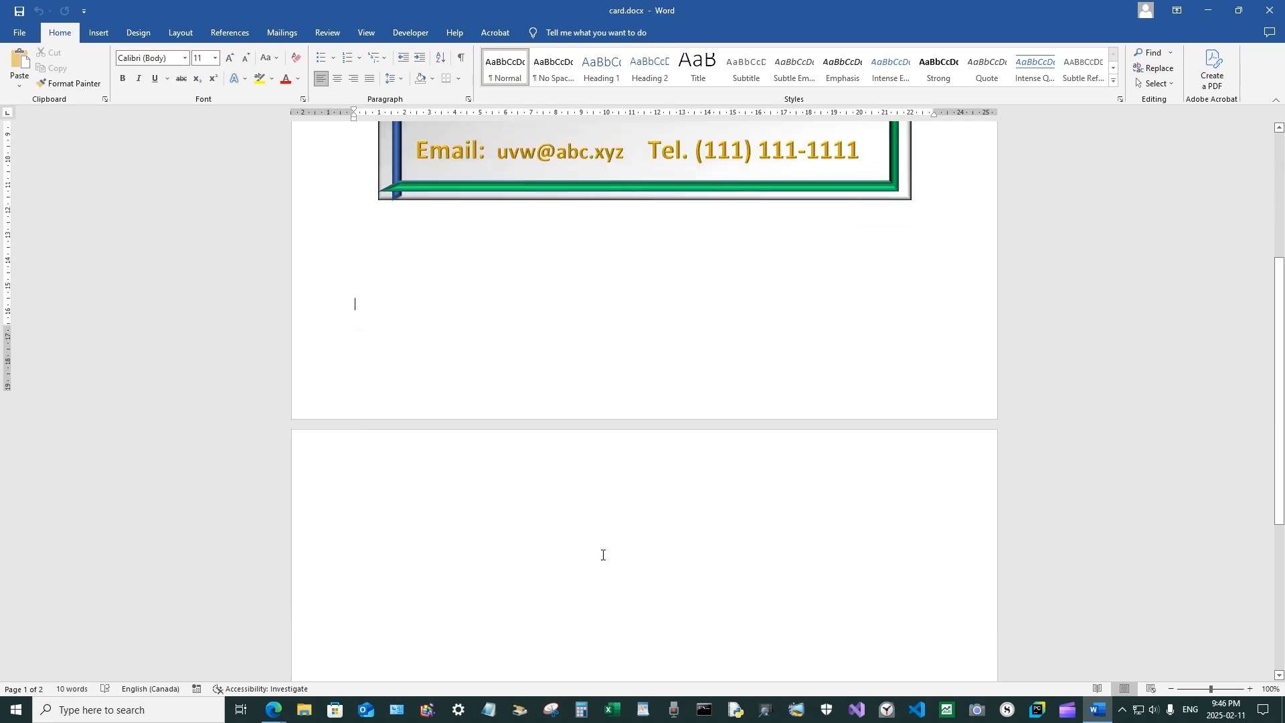
pyautogui.scroll(-4, 602, 555)
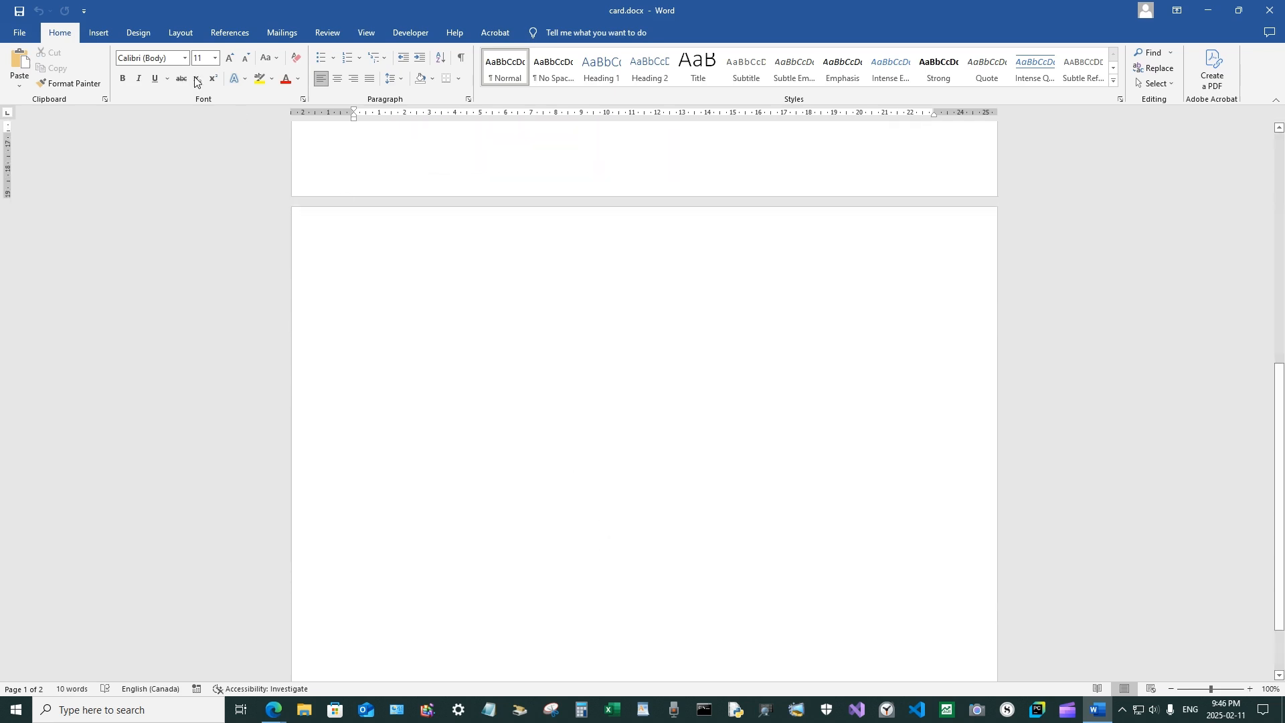
pyautogui.click(98, 33)
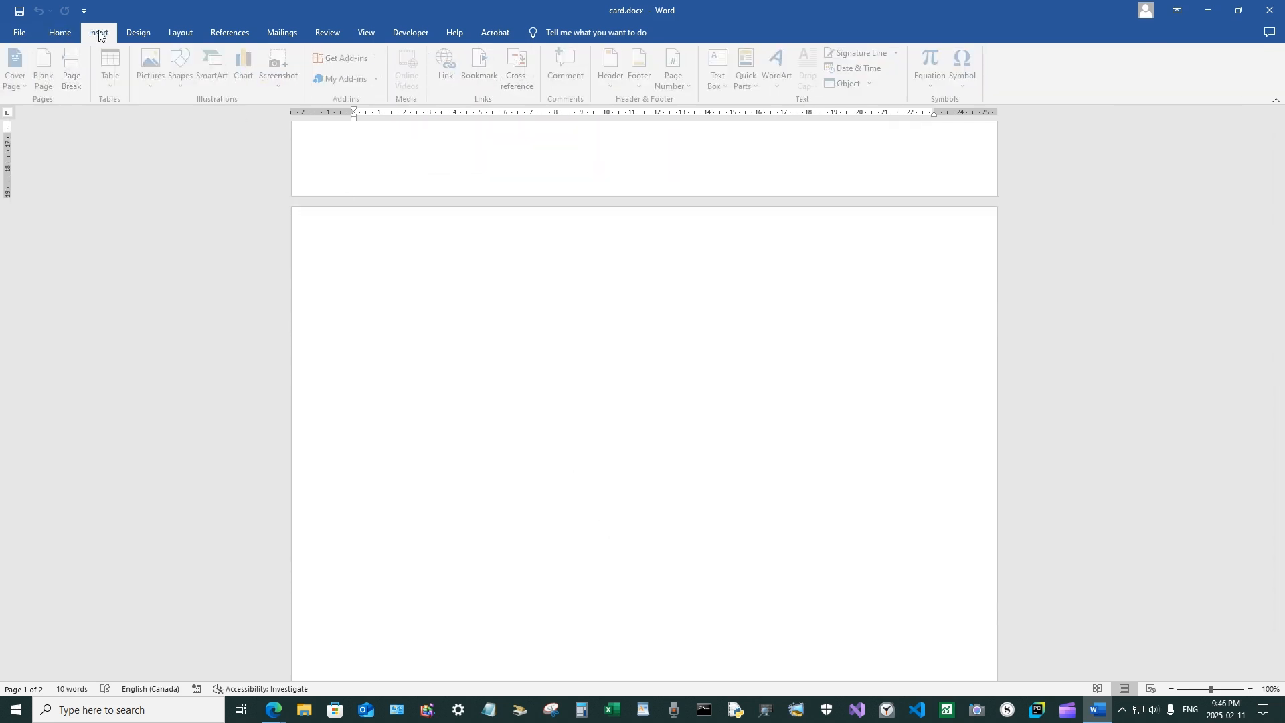
pyautogui.click(179, 64)
pyautogui.click(218, 117)
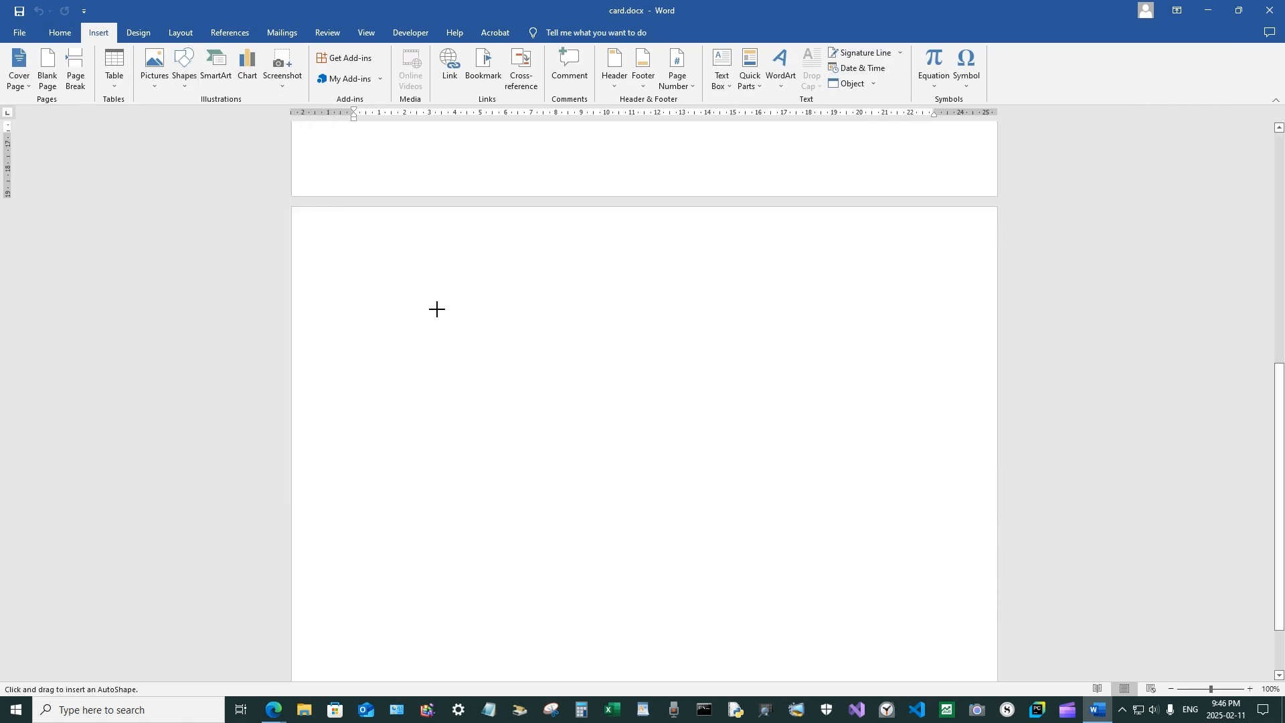
pyautogui.moveTo(437, 308); pyautogui.dragTo(868, 547)
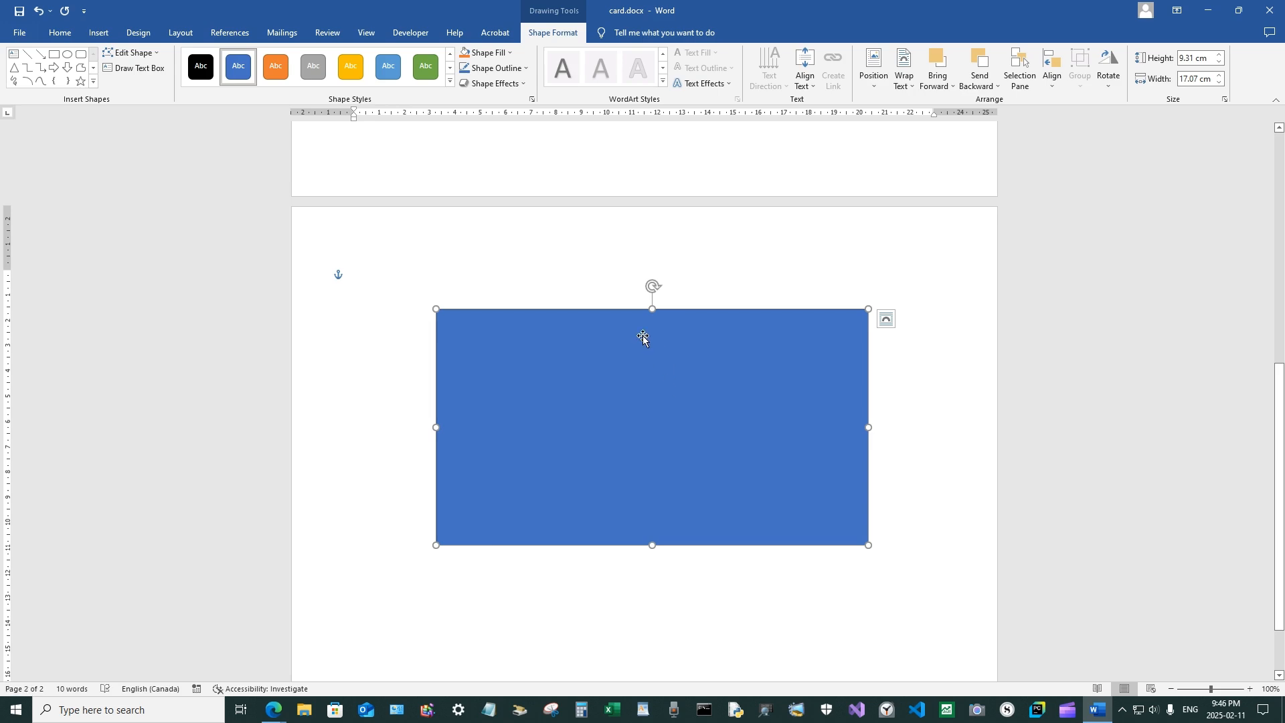
# Fill the card rectangle with white and deselect it.
pyautogui.click(486, 69)
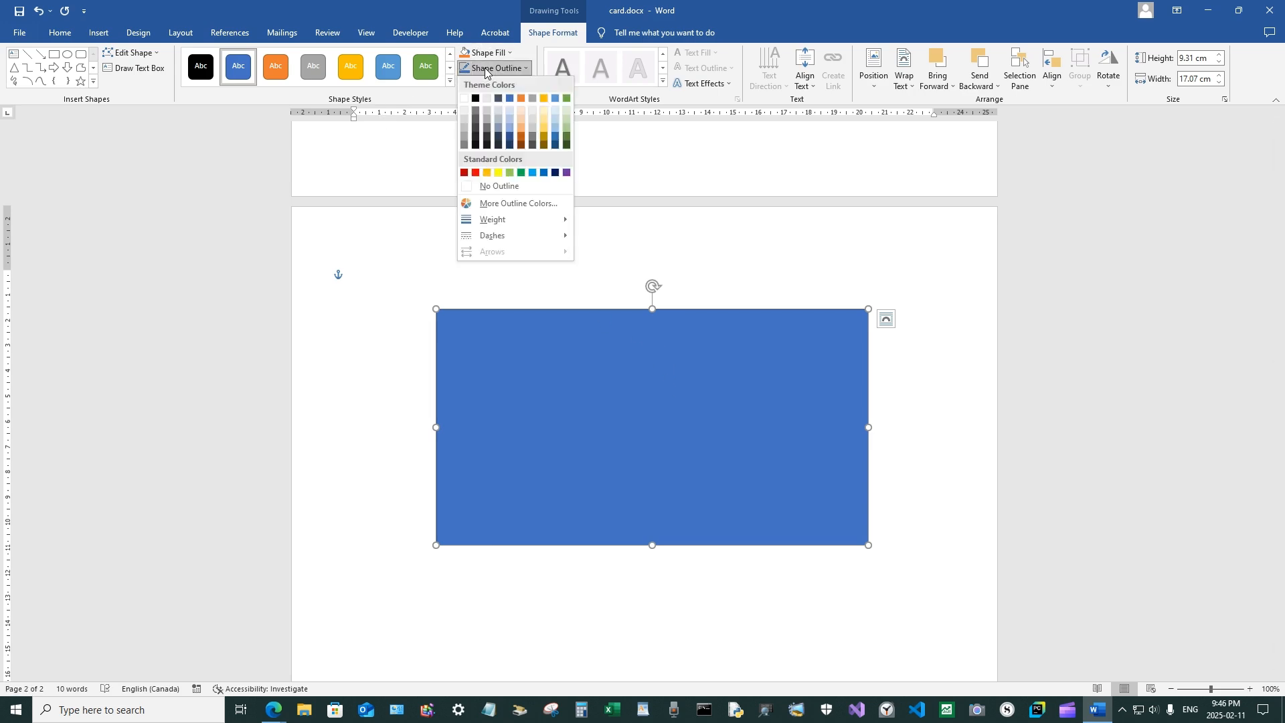
pyautogui.click(490, 54)
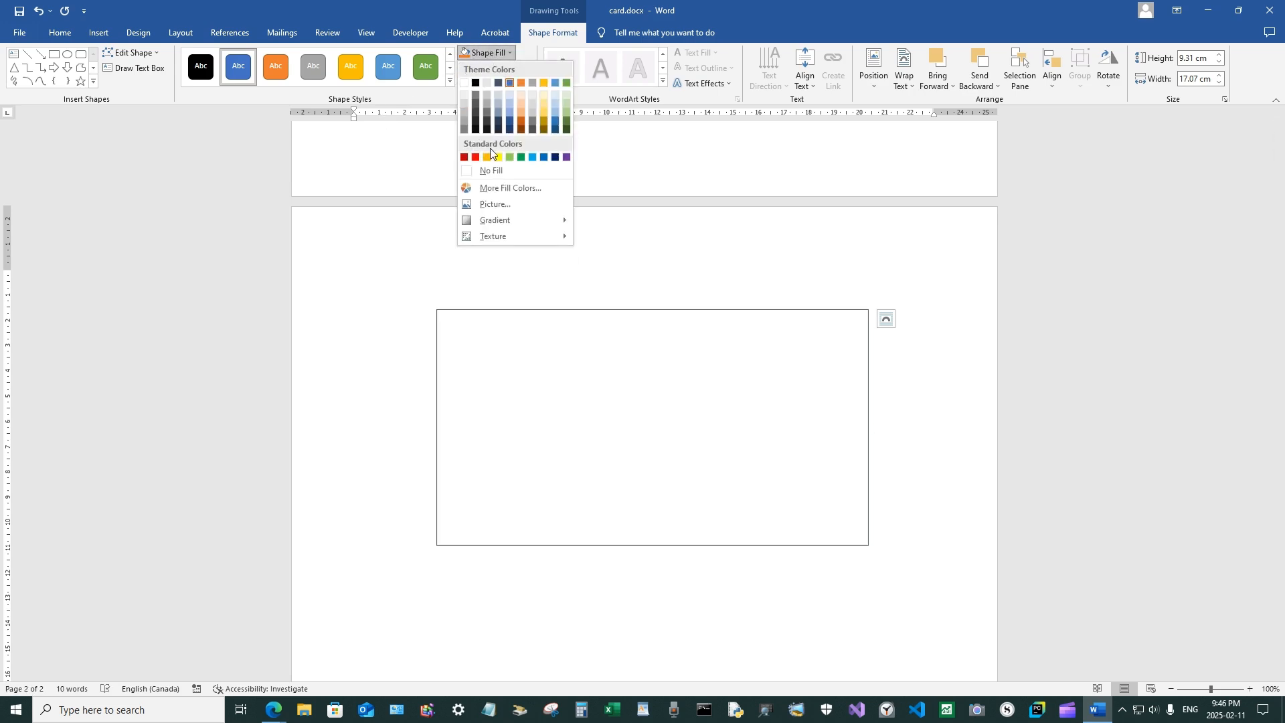
pyautogui.click(465, 84)
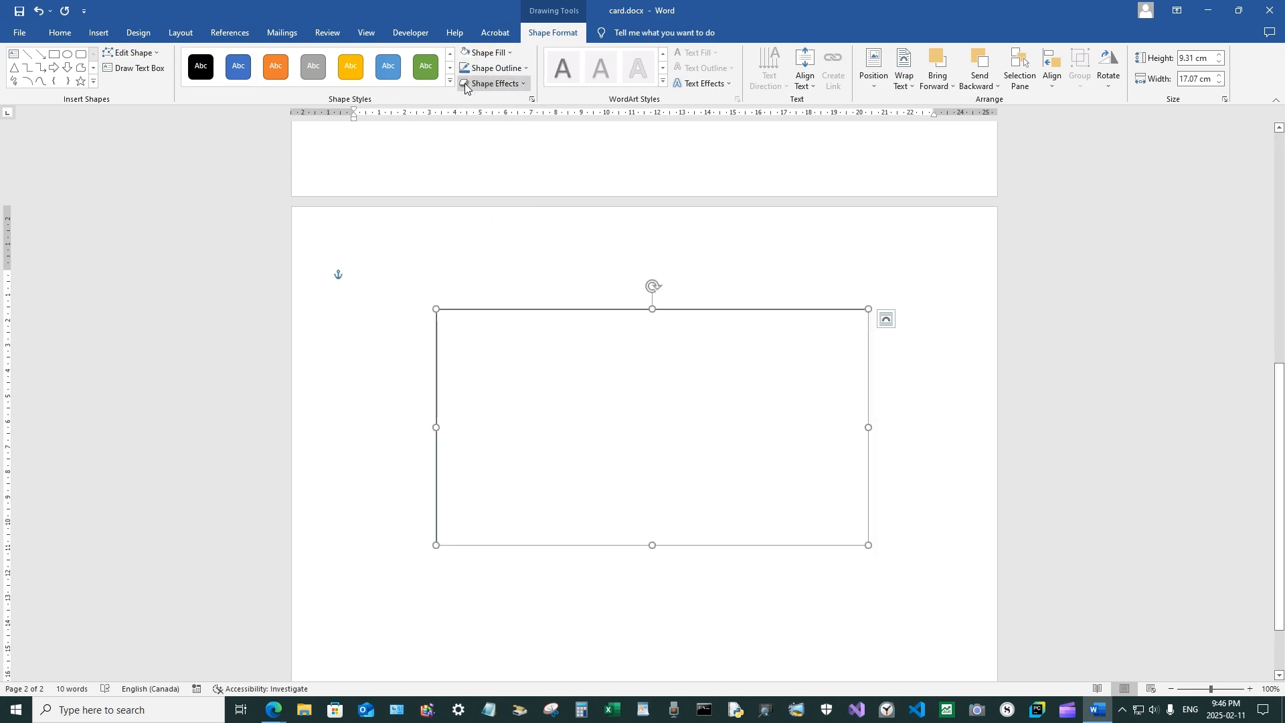
pyautogui.click(339, 272)
# Add a text box about 9.68 cm wide and 3.18 cm high inside the card rectangle and remove its outline.
pyautogui.click(181, 62)
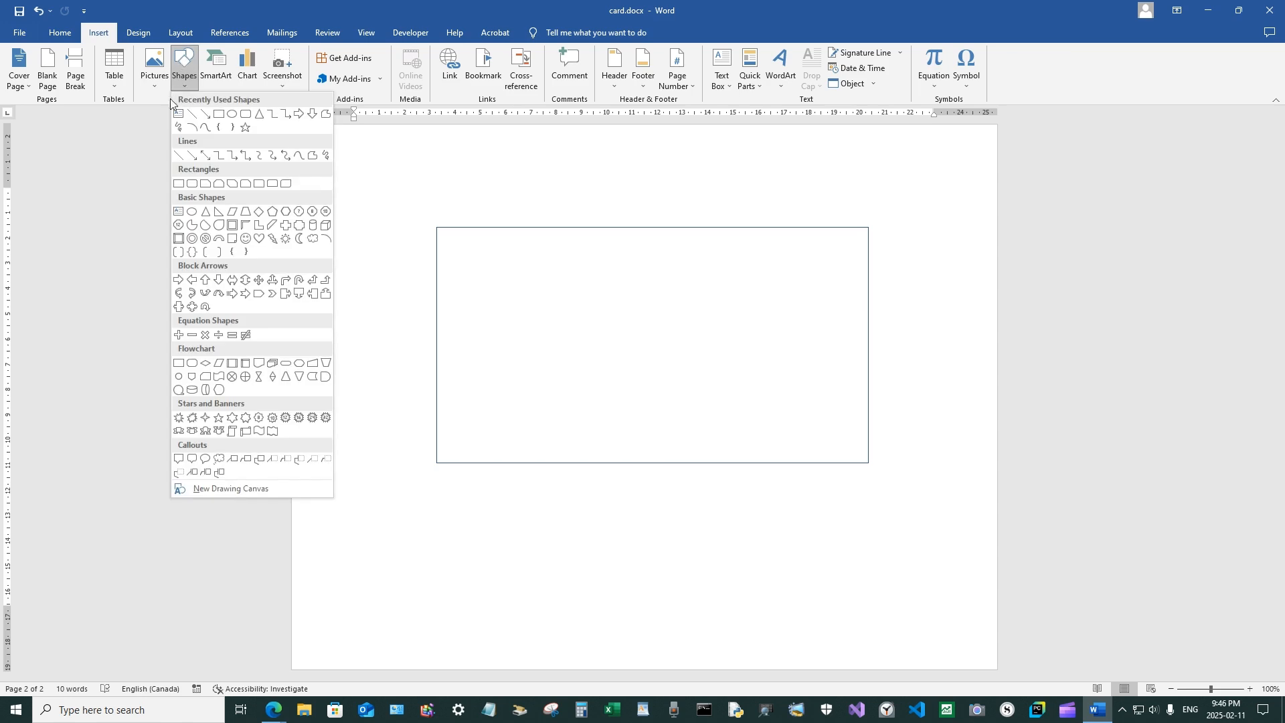
pyautogui.click(178, 115)
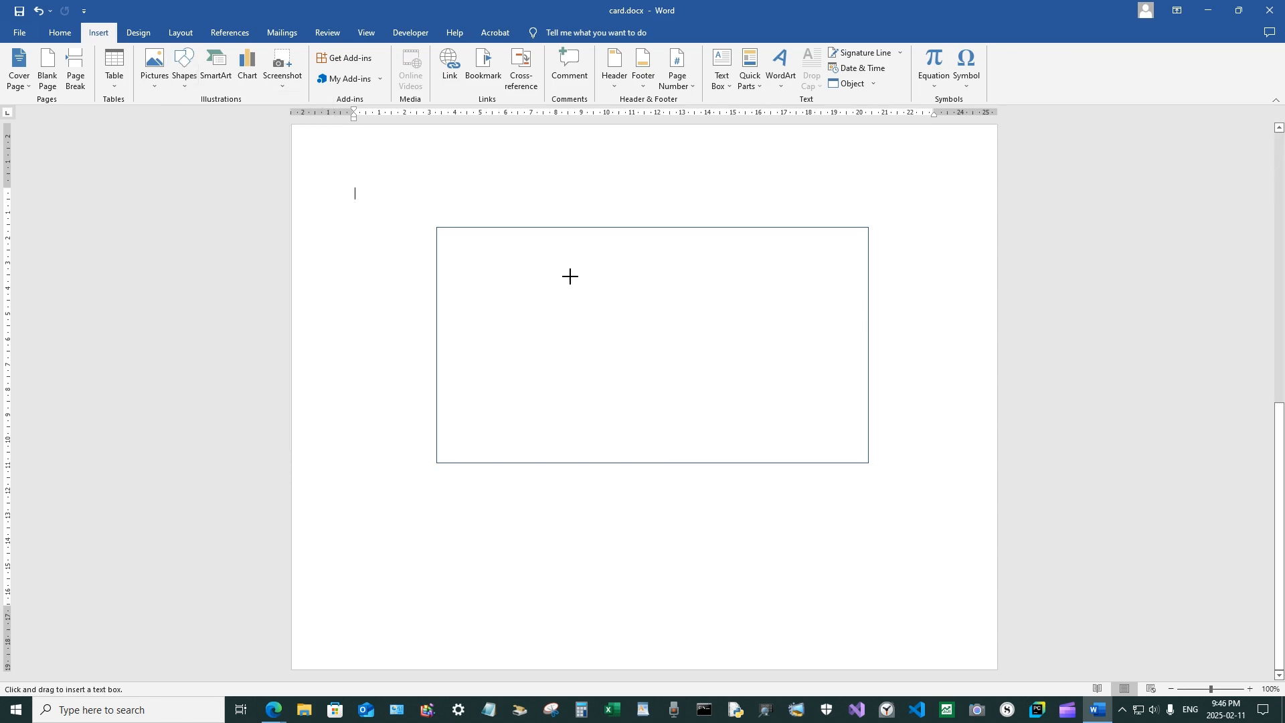
pyautogui.moveTo(571, 277); pyautogui.dragTo(818, 358)
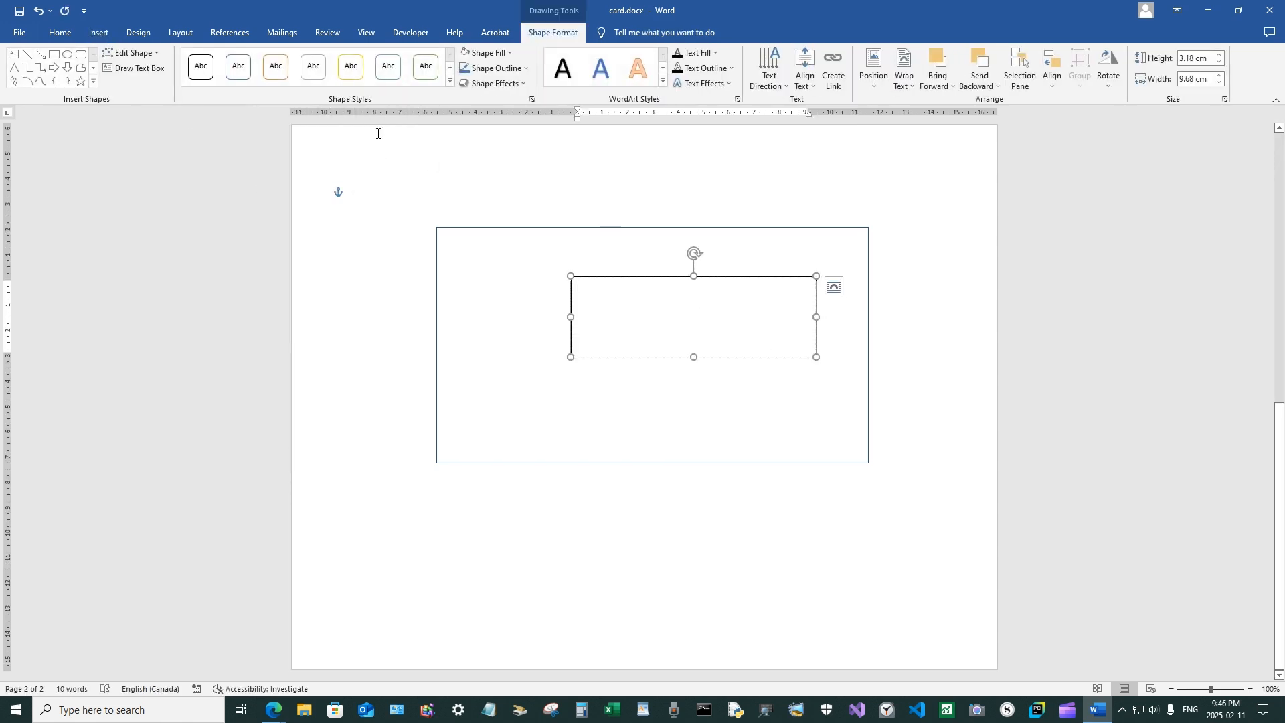
pyautogui.click(484, 70)
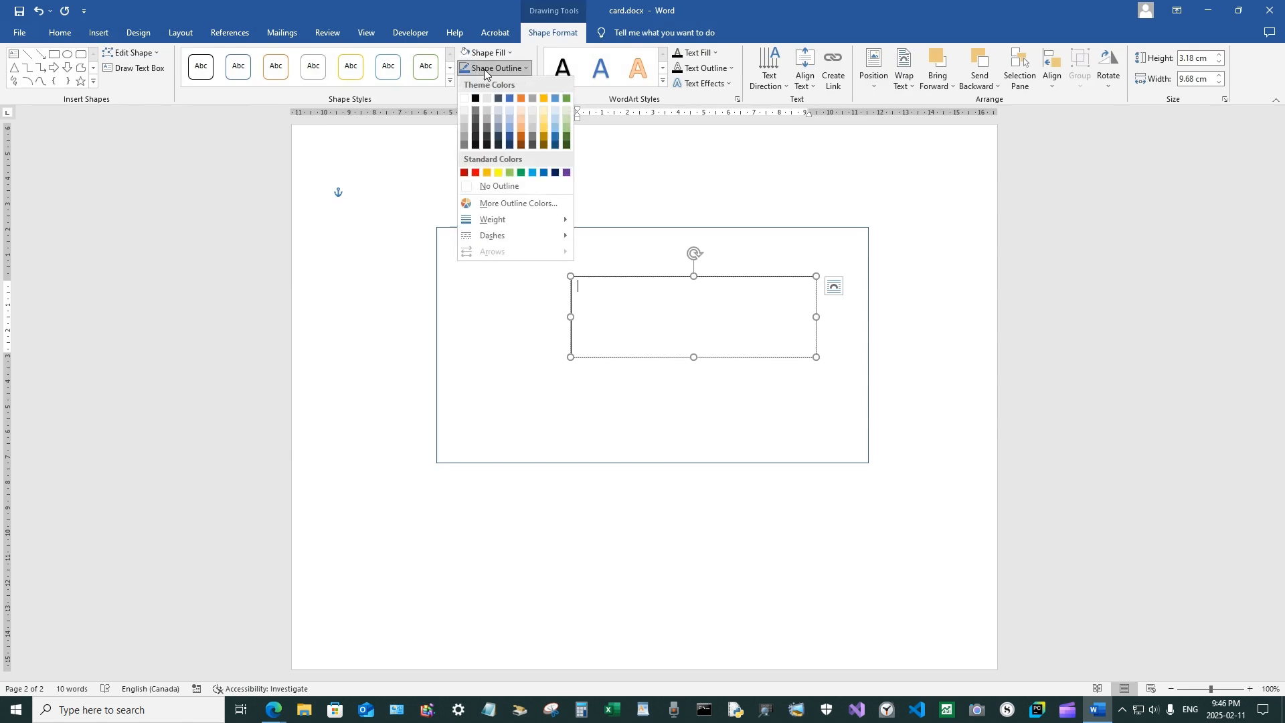
pyautogui.click(496, 186)
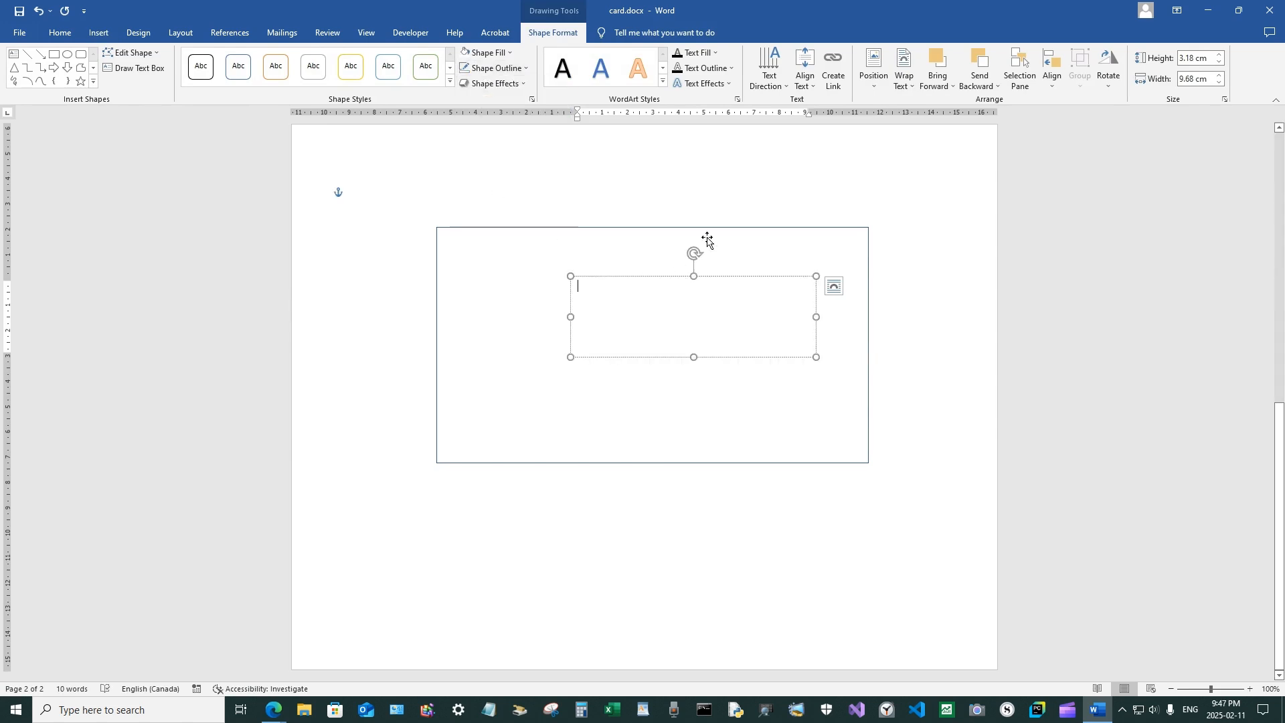
# Enter the cardholder's titled name in the text box, with "Company Name" below it as on the sample card.
pyautogui.scroll(10, 707, 238)
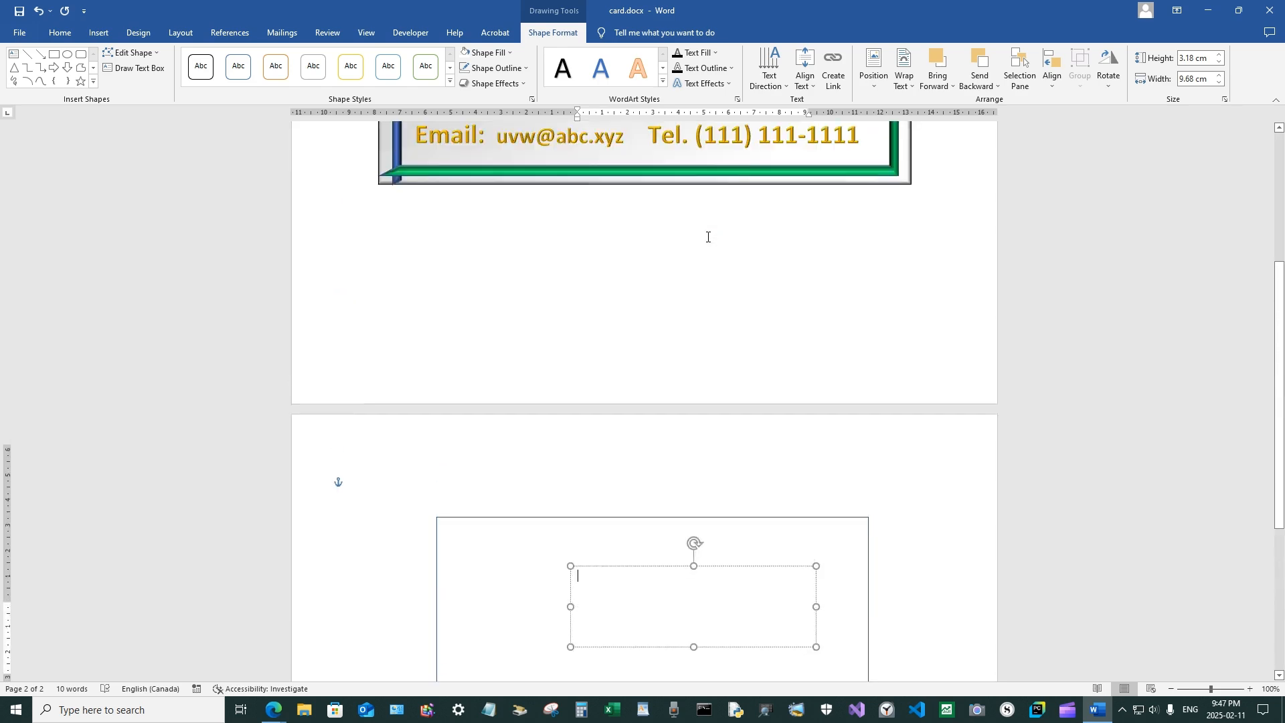
pyautogui.scroll(-10, 707, 238)
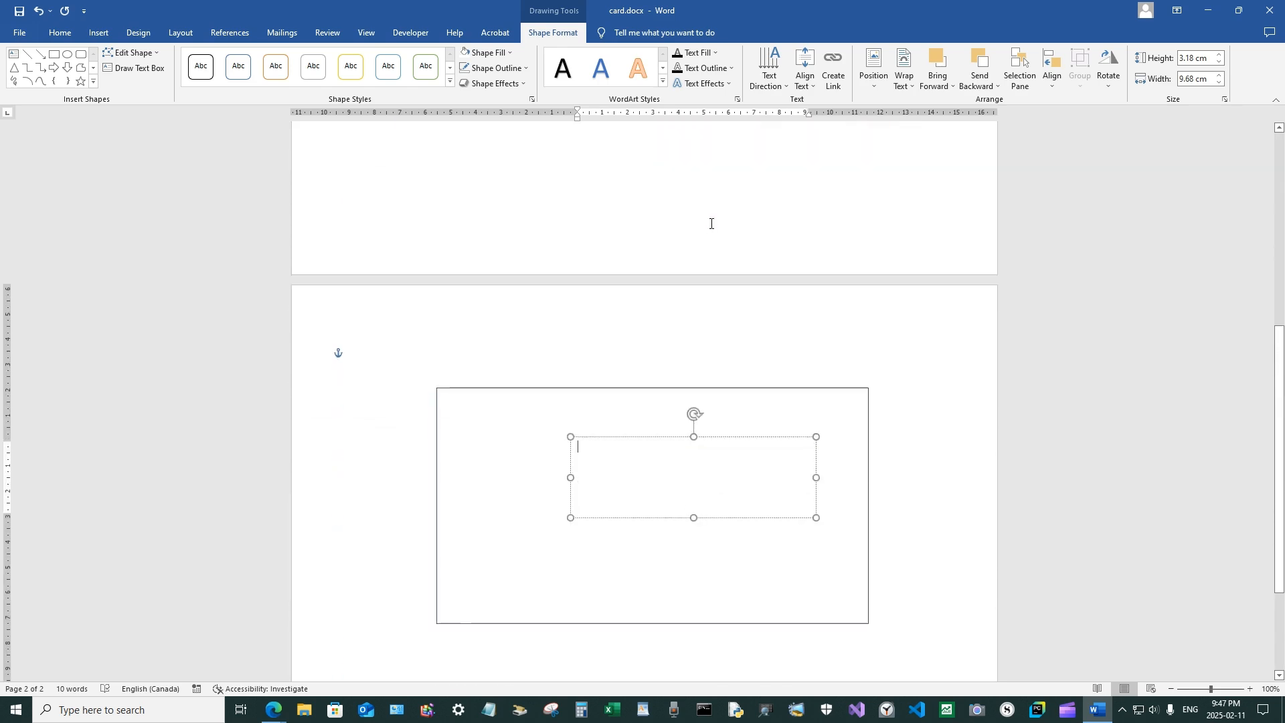
pyautogui.write('Mr. ')
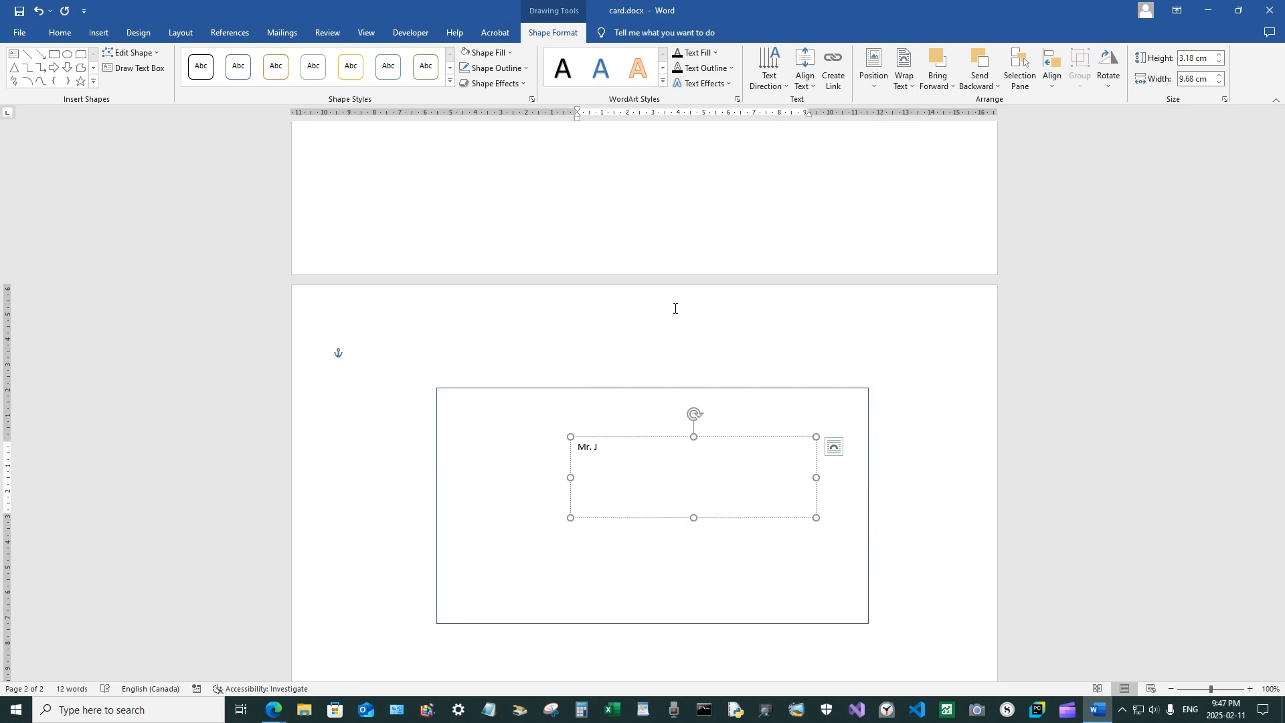
pyautogui.write('J Smith')
pyautogui.scroll(2, 674, 313)
pyautogui.press('Return')
pyautogui.press('Return')
pyautogui.write('Comp')
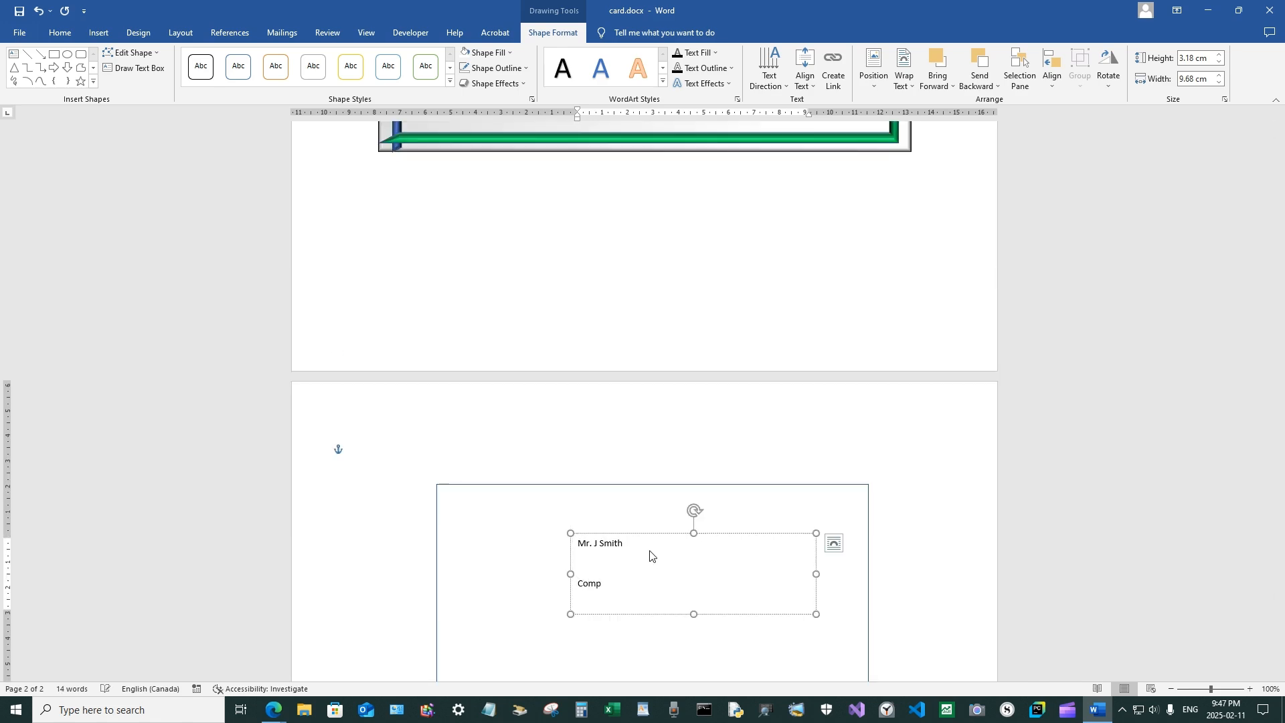
pyautogui.write('any Name')
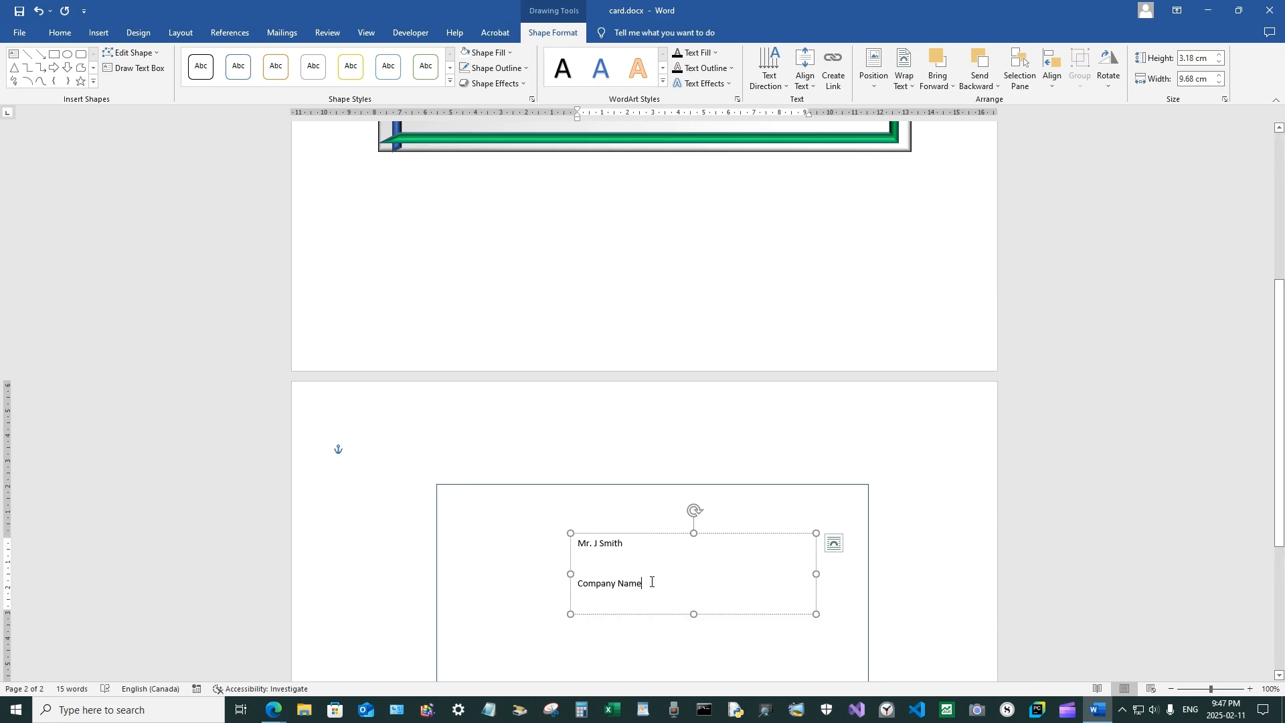
# Make the name and company text bold at 48 pt, and refit its text box inside the card at about 11.85 by 4.9 cm.
pyautogui.moveTo(651, 581); pyautogui.dragTo(564, 536)
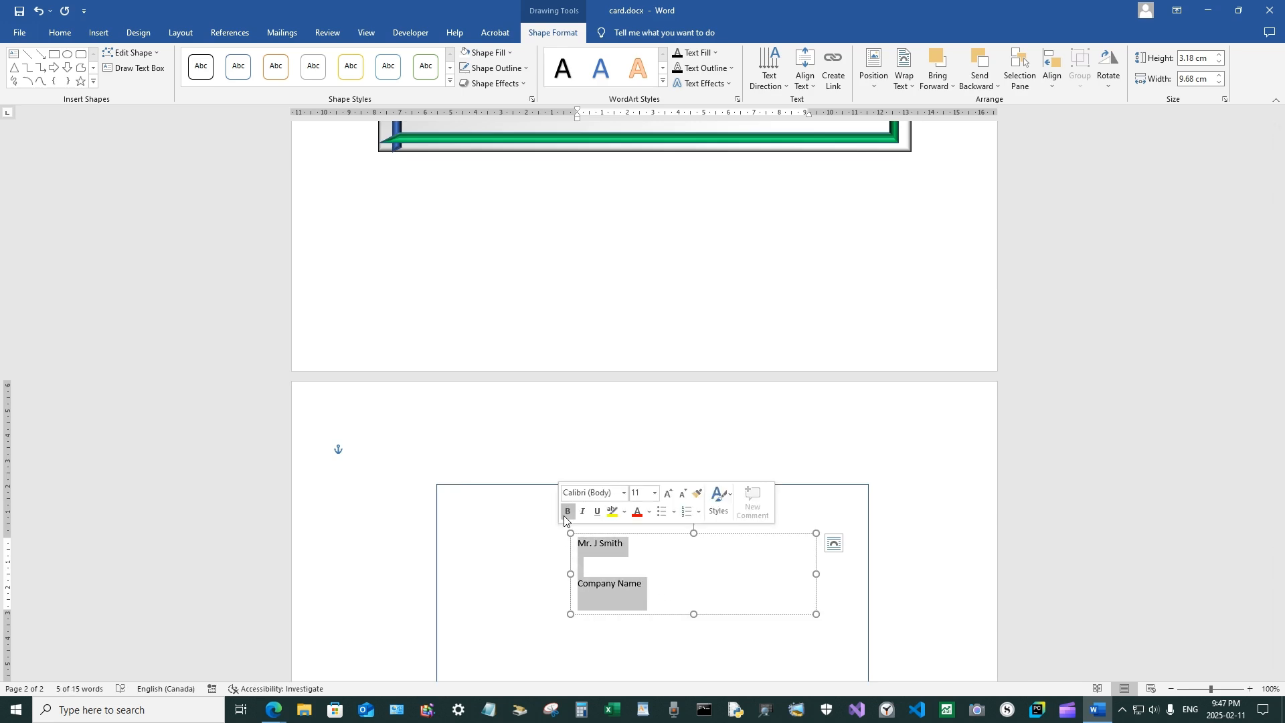
pyautogui.click(567, 512)
pyautogui.click(654, 493)
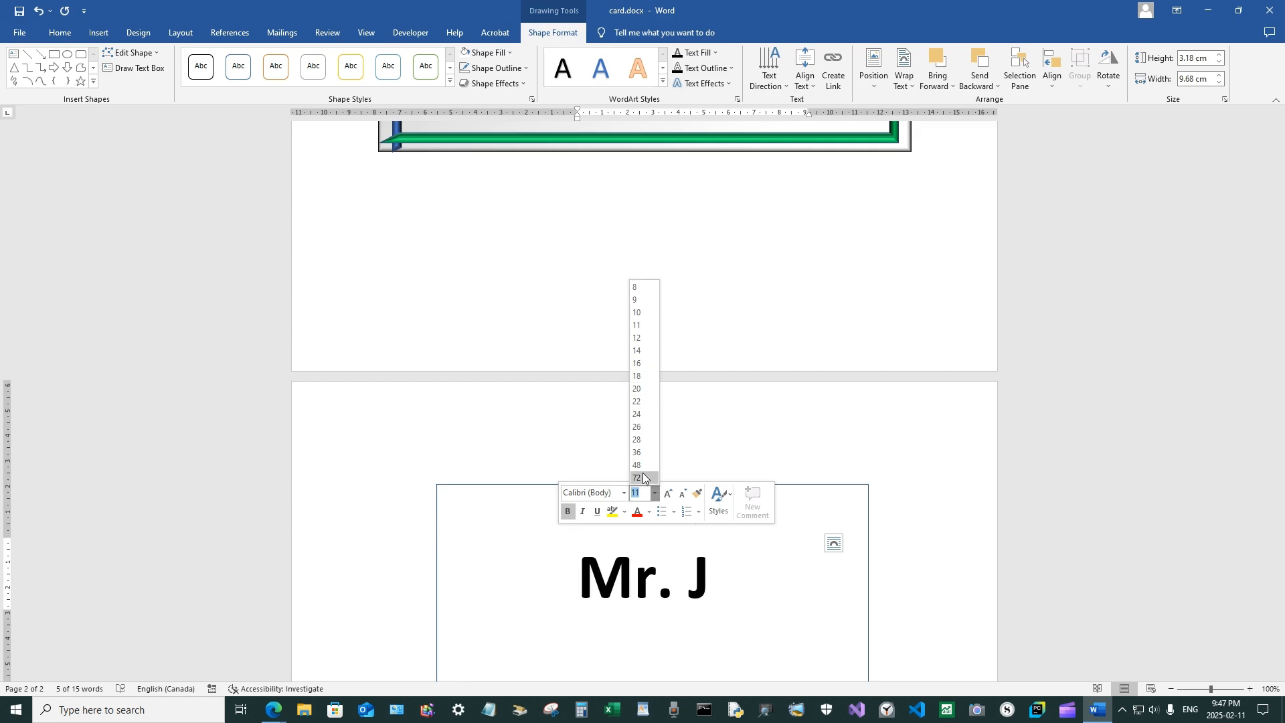
pyautogui.click(643, 463)
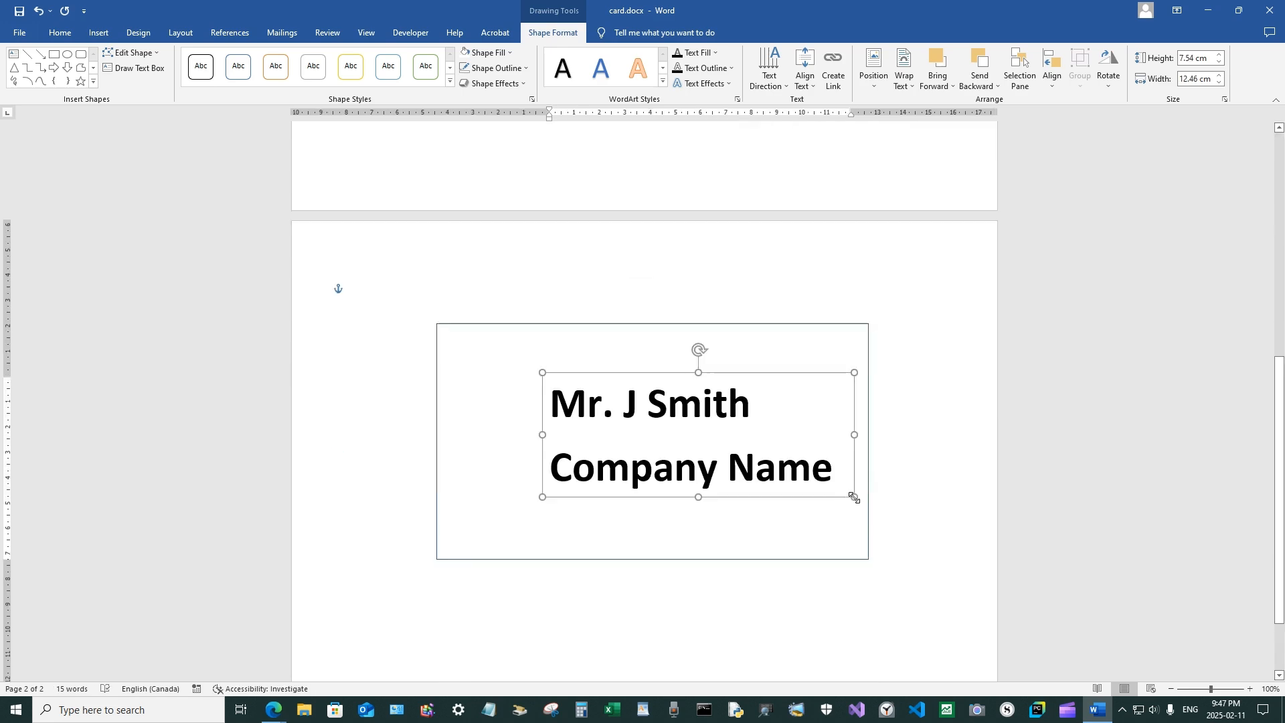
pyautogui.moveTo(765, 372); pyautogui.dragTo(781, 382)
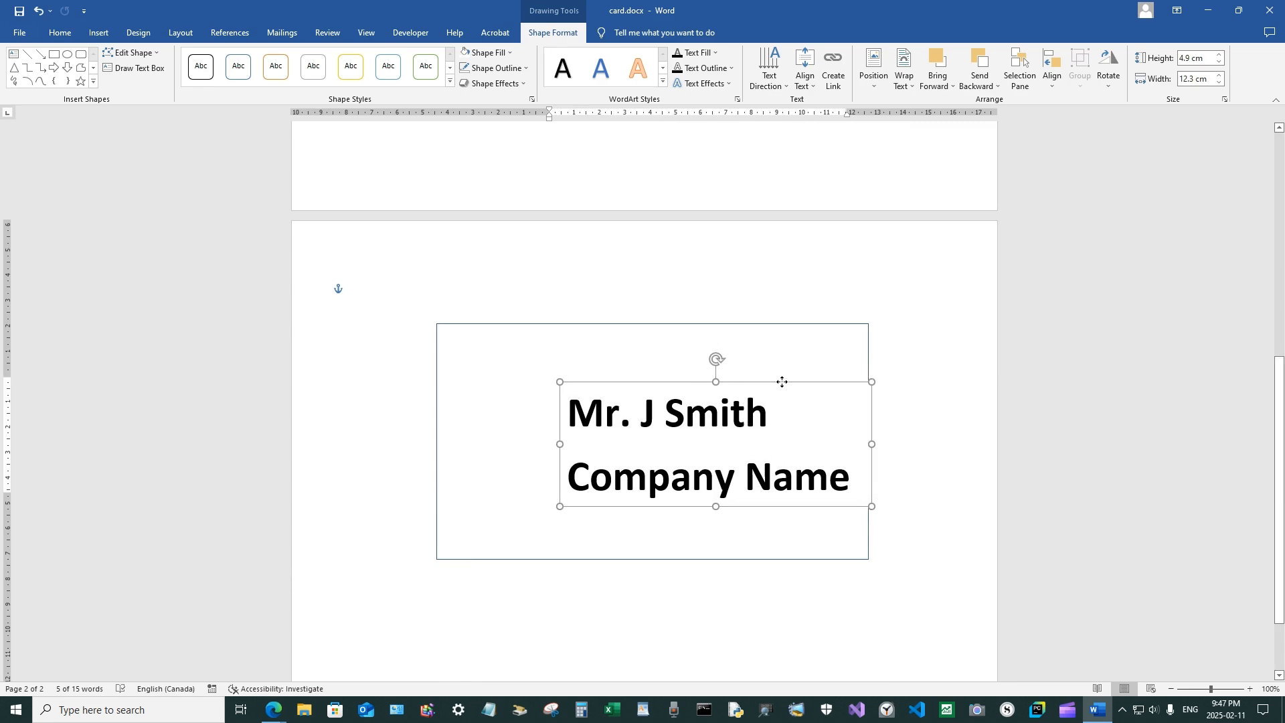
pyautogui.moveTo(871, 446)
pyautogui.mouseDown()
pyautogui.moveTo(846, 448)
pyautogui.moveTo(860, 446)
pyautogui.mouseUp()
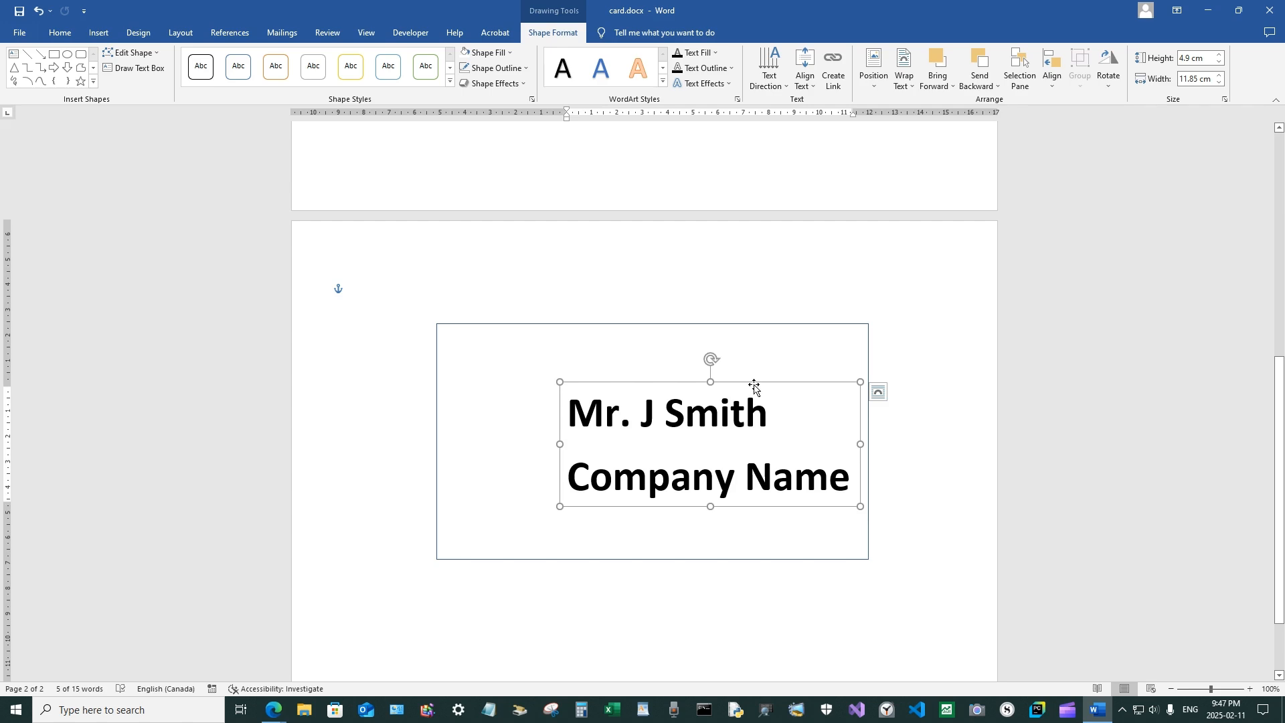
# Set the text fill of both the name and company lines to standard orange.
pyautogui.scroll(1, 850, 534)
pyautogui.moveTo(852, 533); pyautogui.dragTo(570, 467)
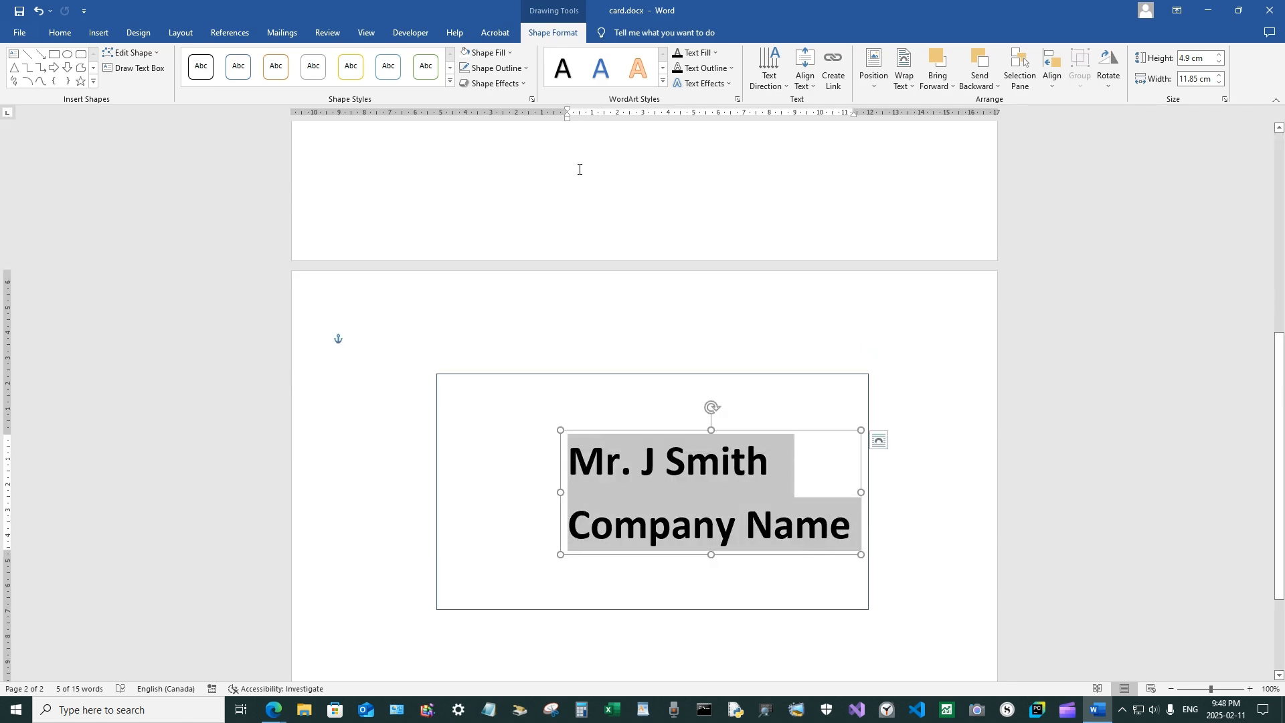
pyautogui.click(704, 55)
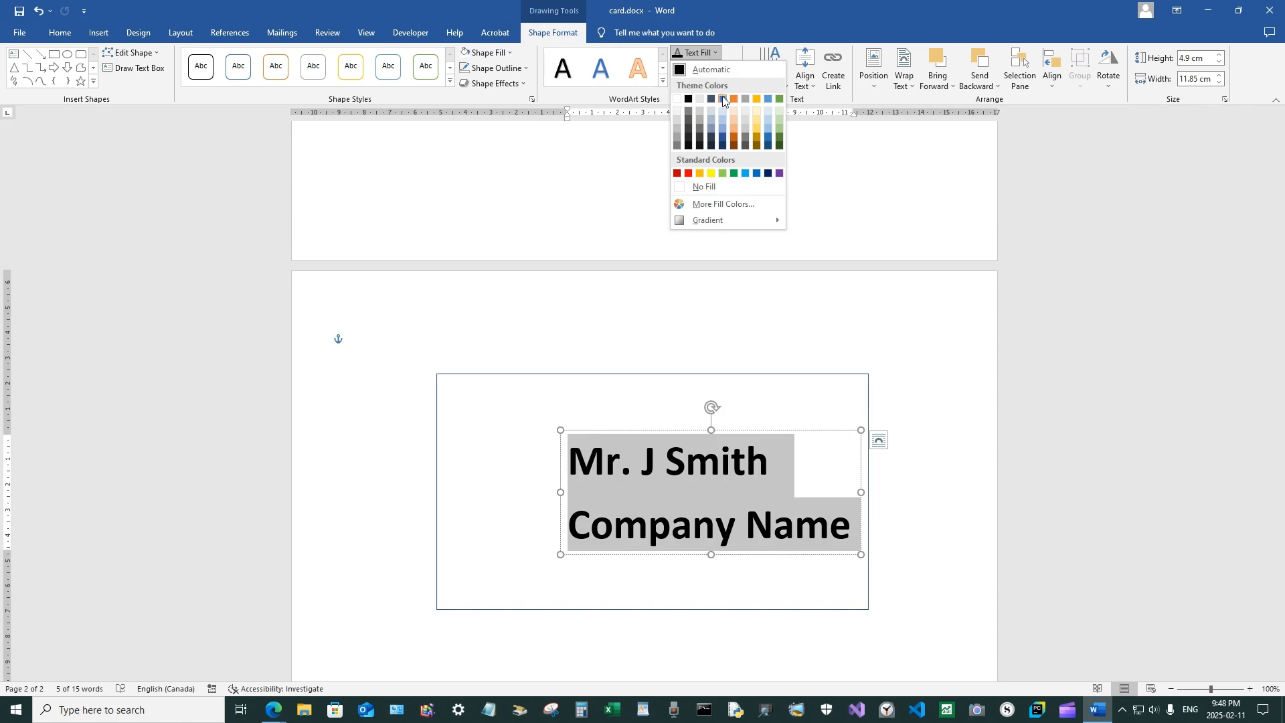
pyautogui.click(700, 172)
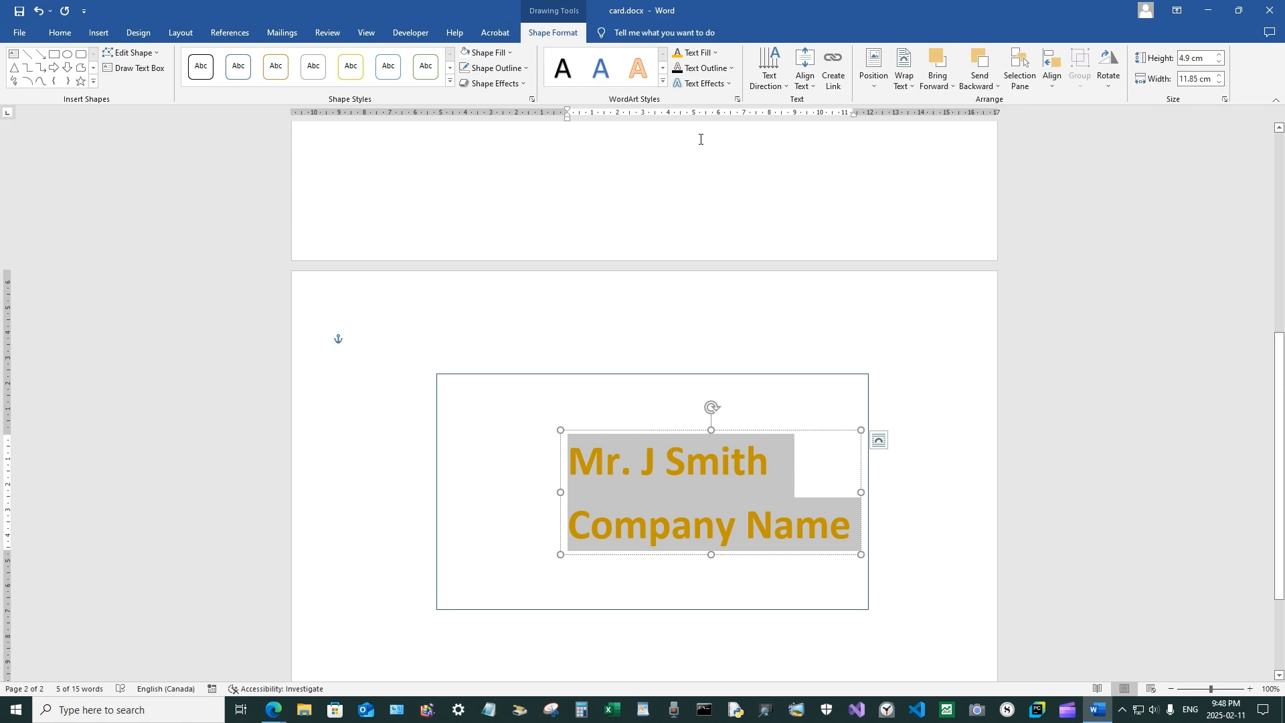
# Give the name and company text a black text outline with a weight of 1 pt.
pyautogui.click(704, 67)
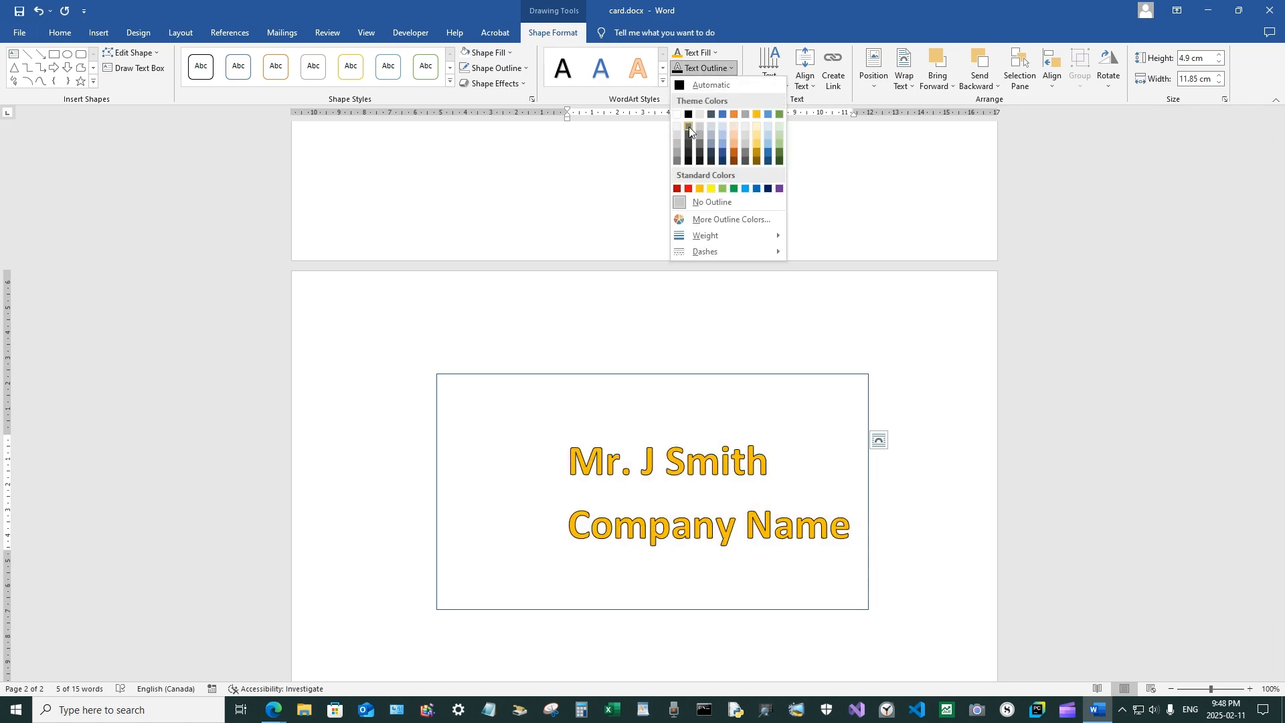
pyautogui.click(688, 115)
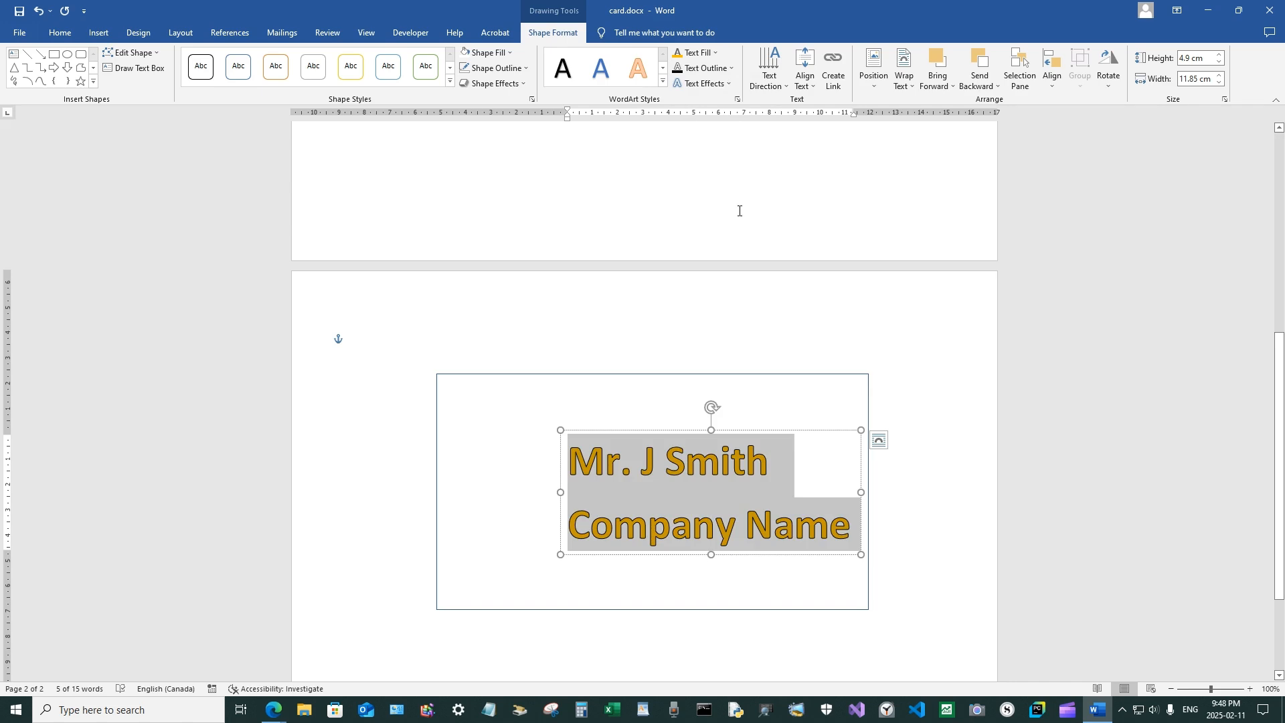
pyautogui.click(704, 67)
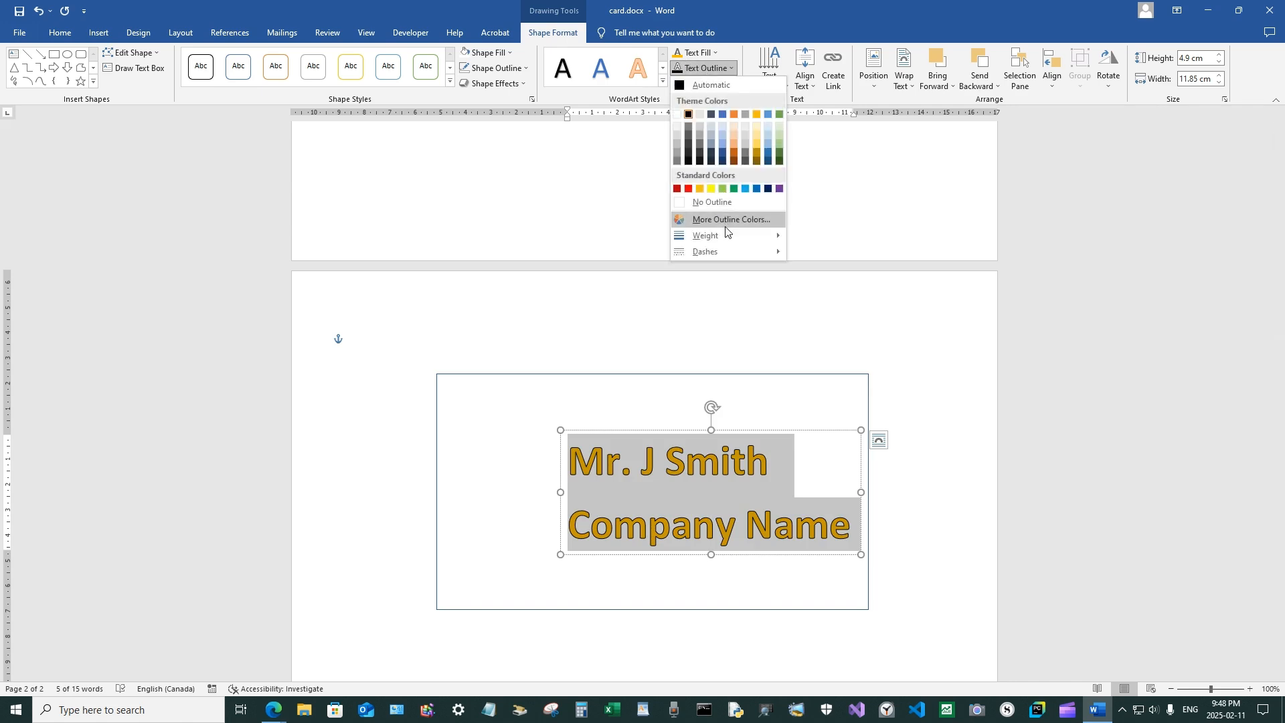
pyautogui.moveTo(725, 230)
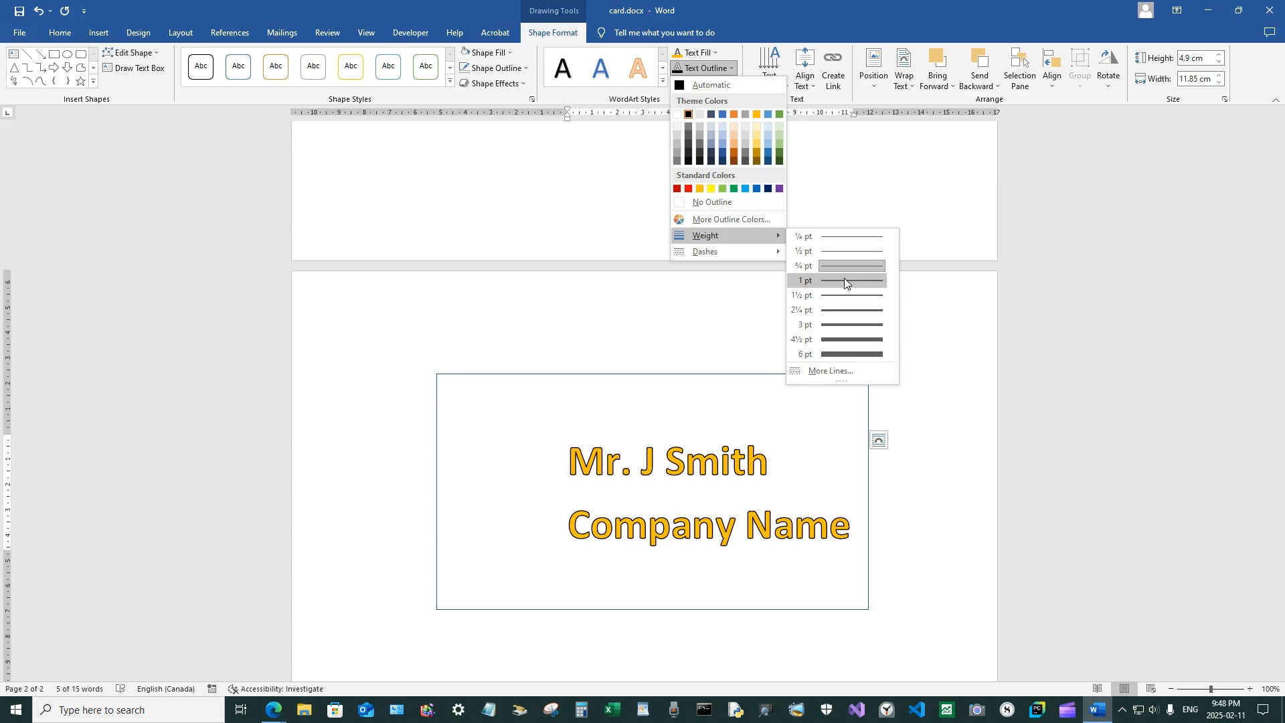
pyautogui.click(845, 280)
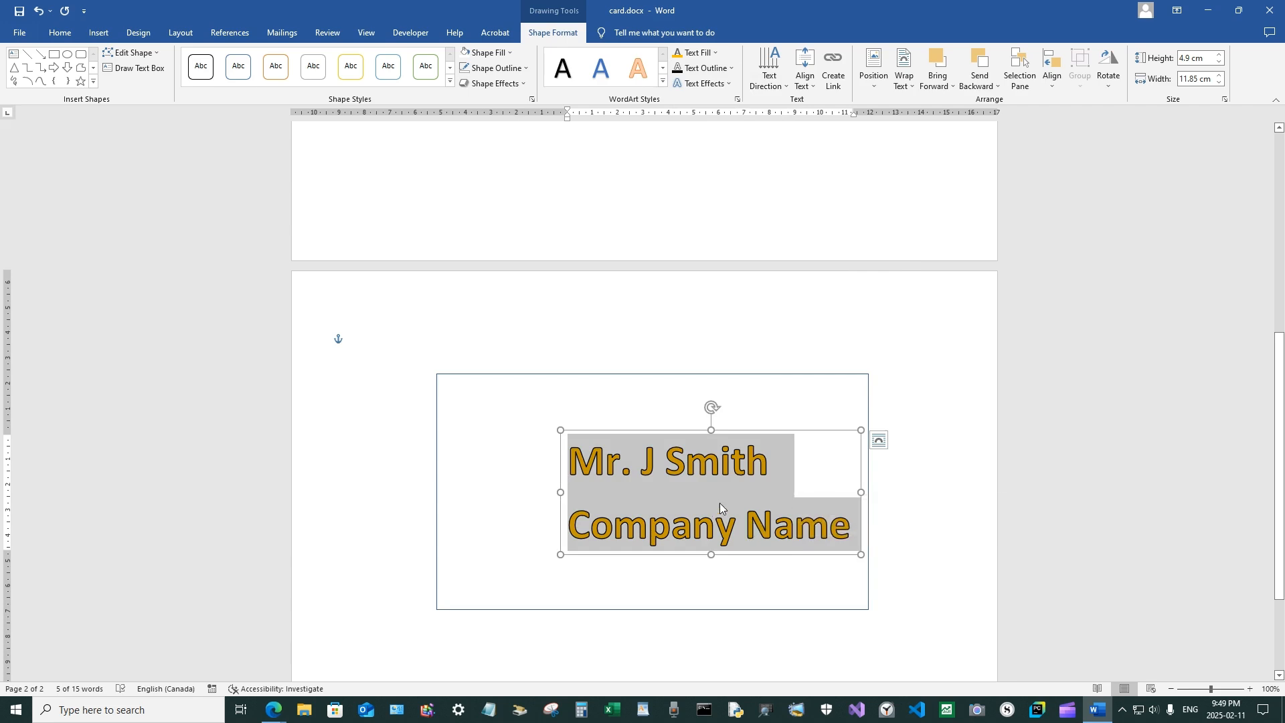
# Apply the first preset in the Bevel gallery as a text effect on the name and company lines.
pyautogui.click(703, 83)
pyautogui.moveTo(709, 194)
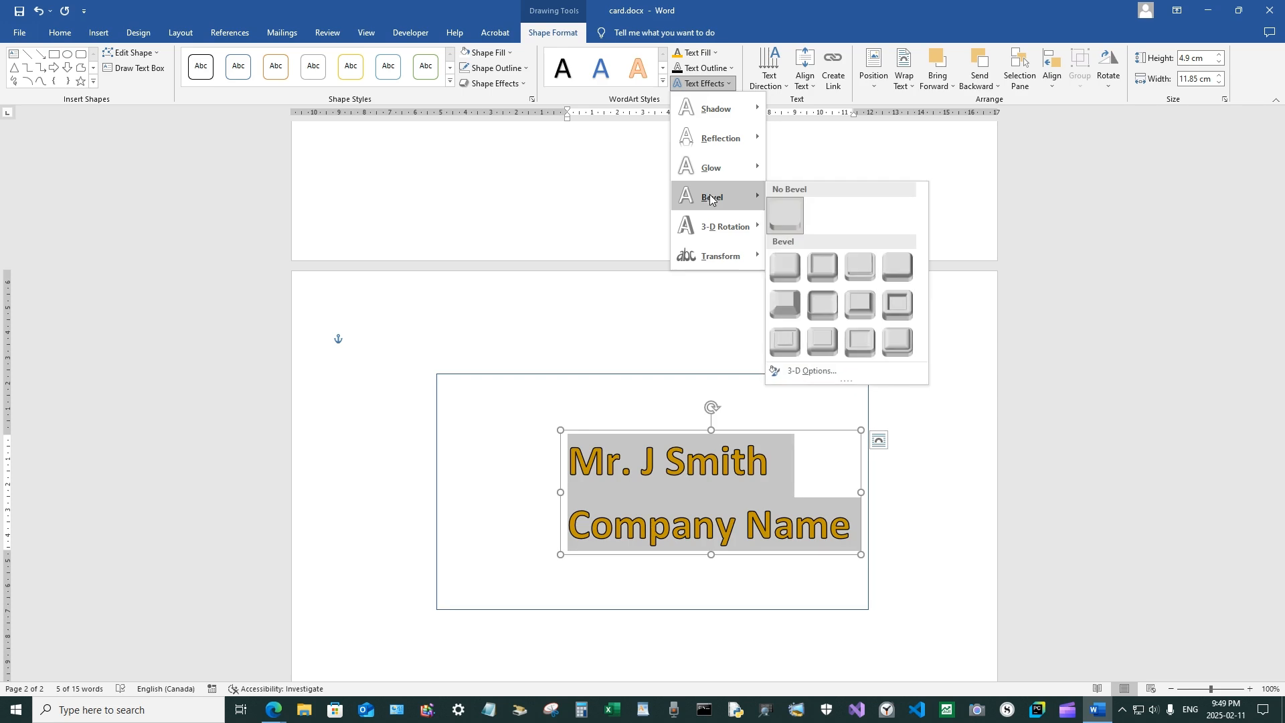
pyautogui.click(790, 271)
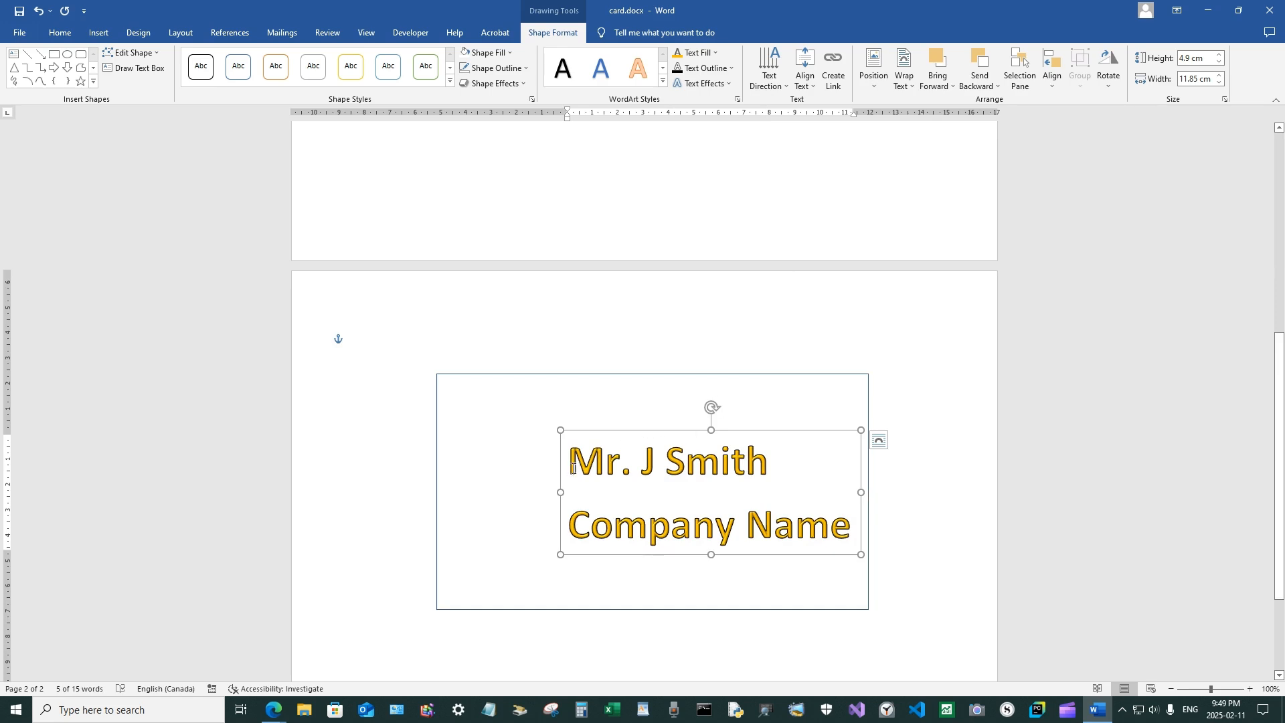
# Set the font size of both the name and company lines to 50 pt.
pyautogui.moveTo(573, 469); pyautogui.dragTo(854, 539)
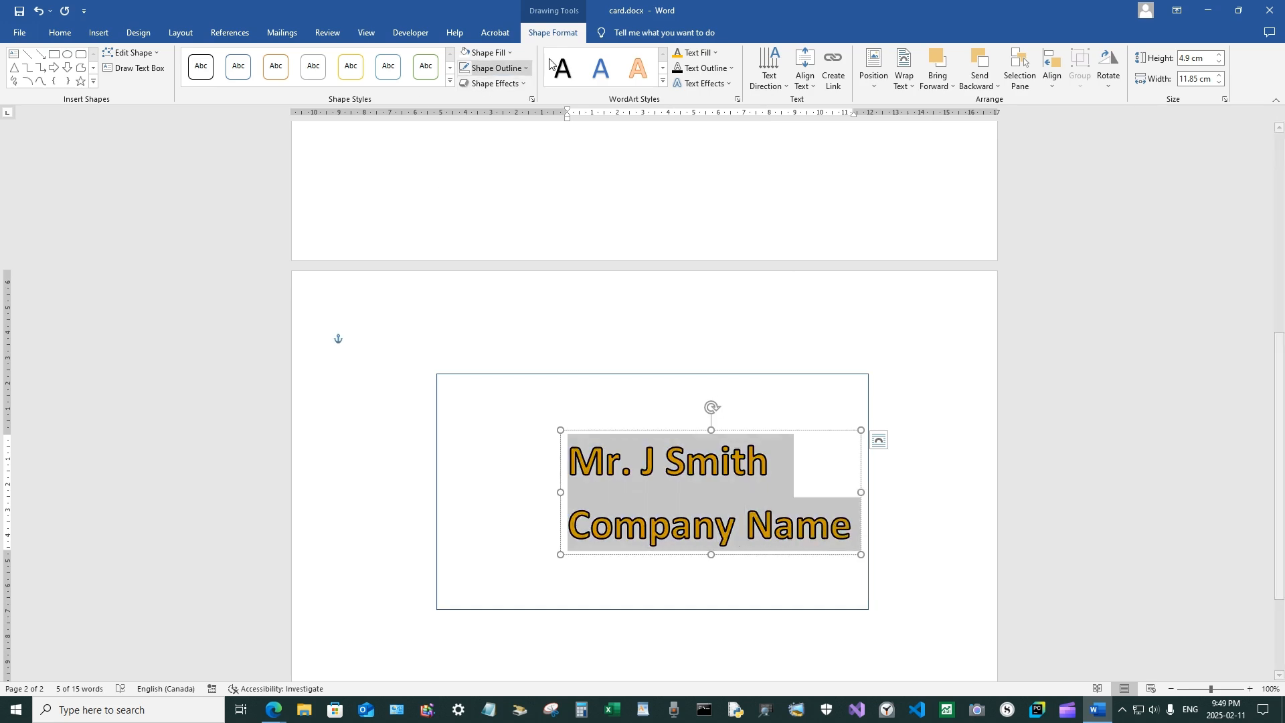
pyautogui.click(67, 37)
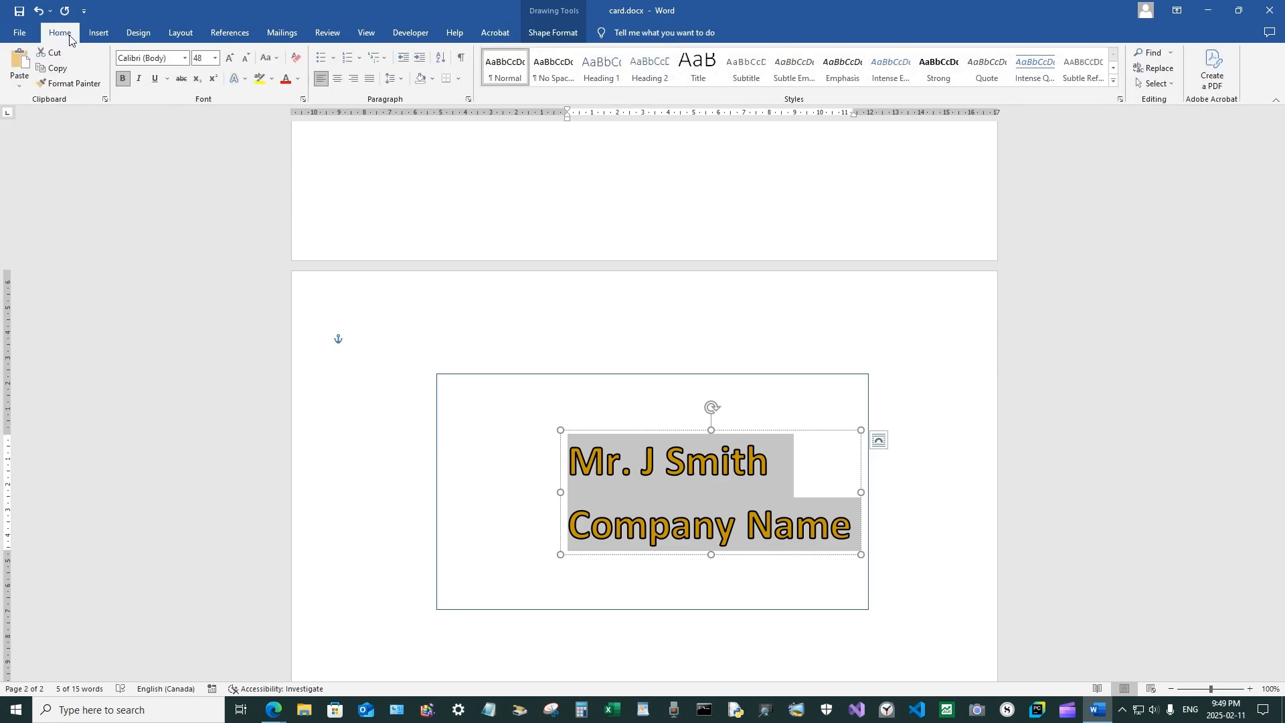
pyautogui.click(207, 57)
pyautogui.write('50')
pyautogui.press('Return')
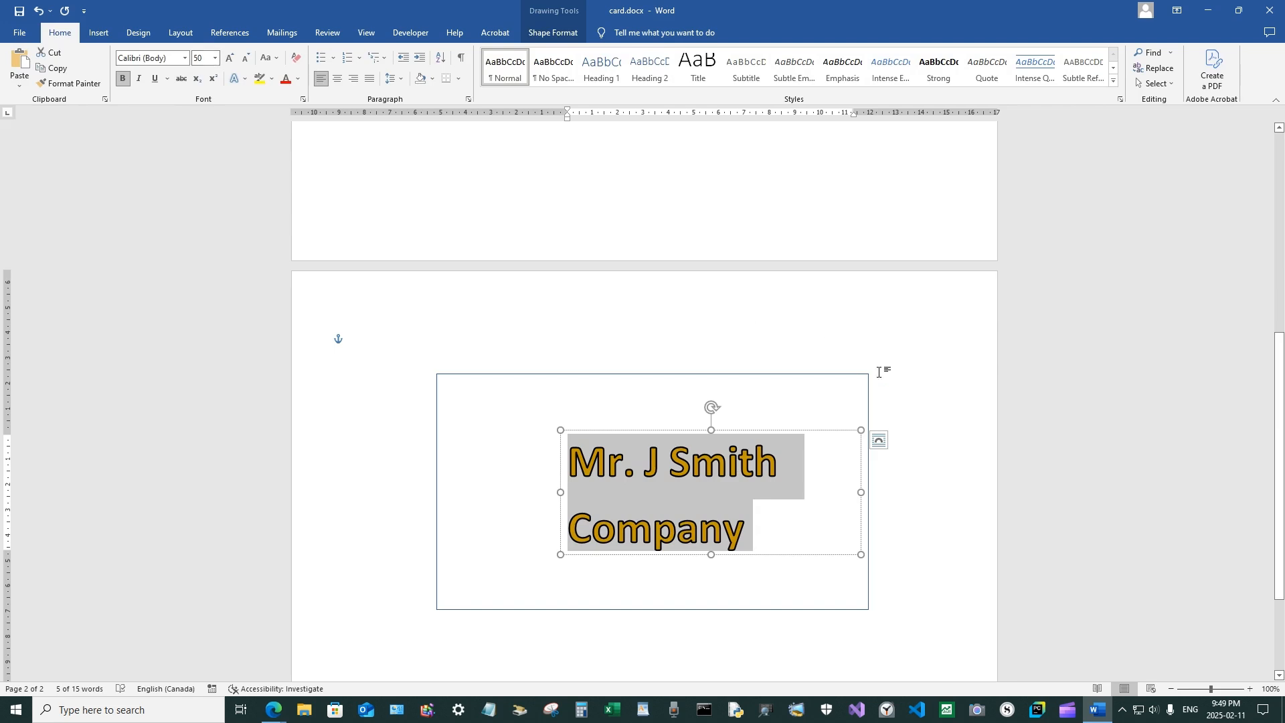
# Check the text sizes on the sample card, and set the new card's name line to 65 pt.
pyautogui.click(882, 401)
pyautogui.scroll(6, 912, 477)
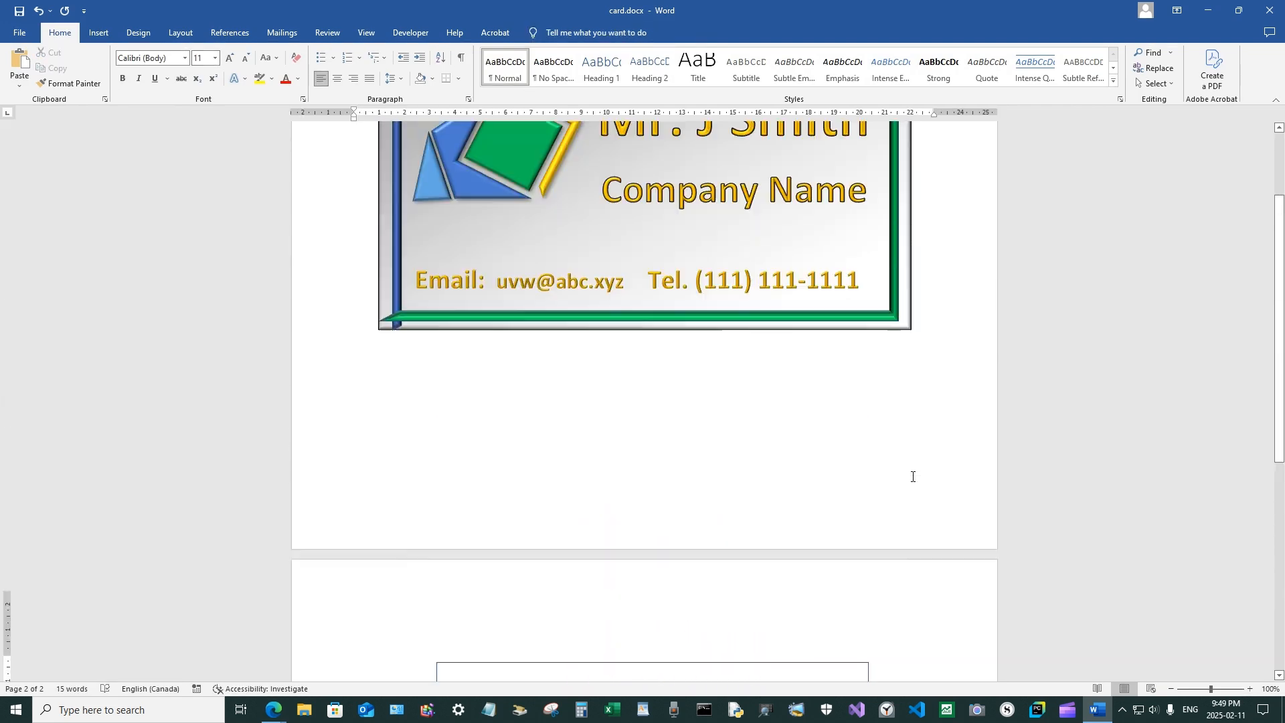
pyautogui.click(664, 193)
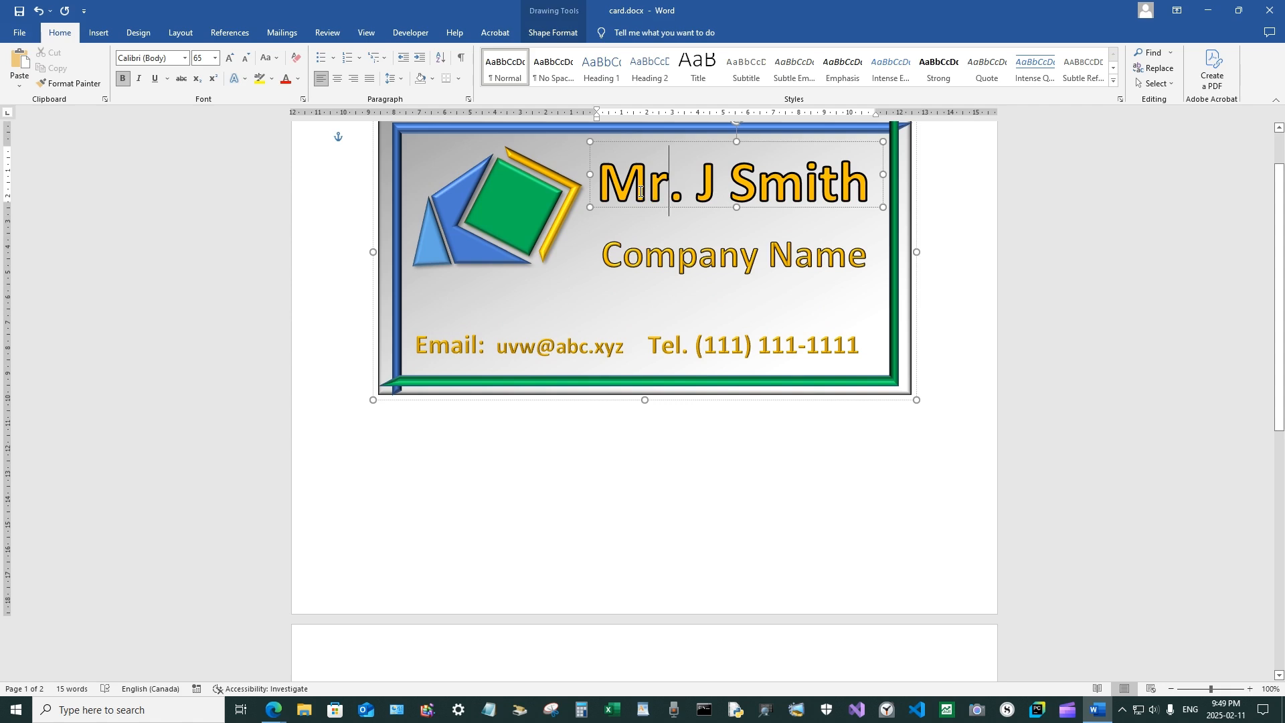
pyautogui.click(656, 259)
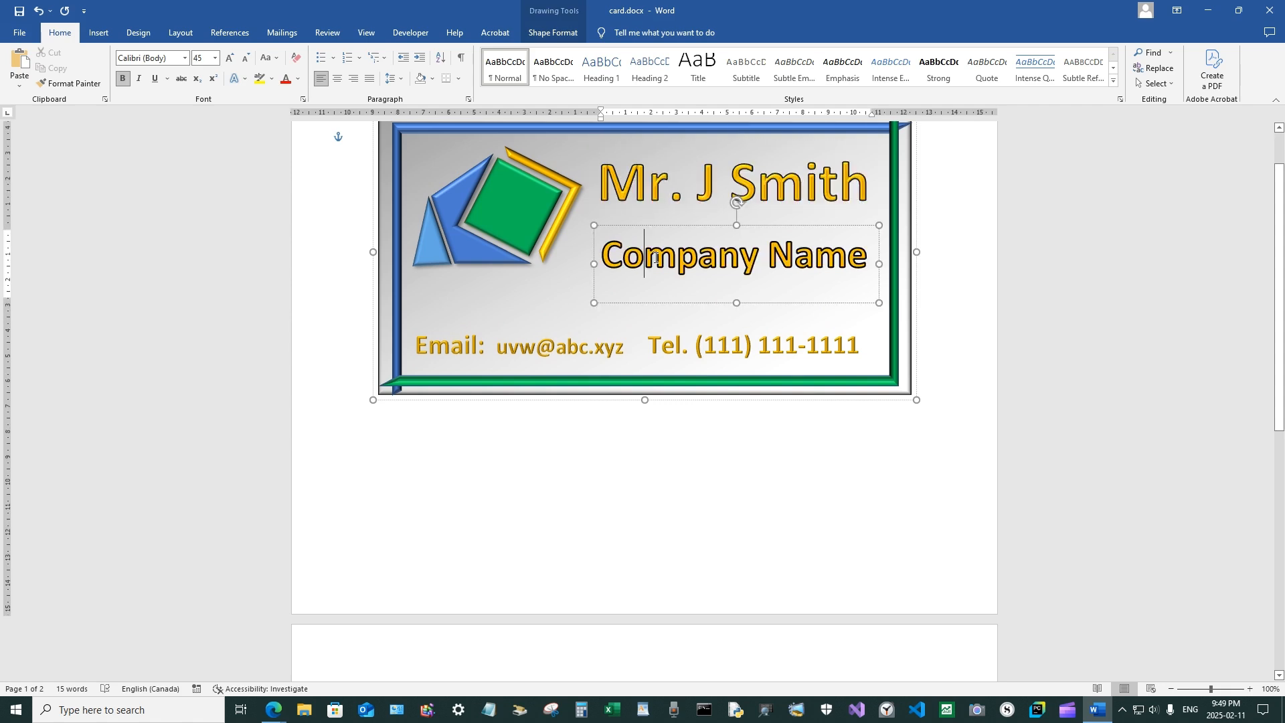
pyautogui.scroll(-8, 766, 545)
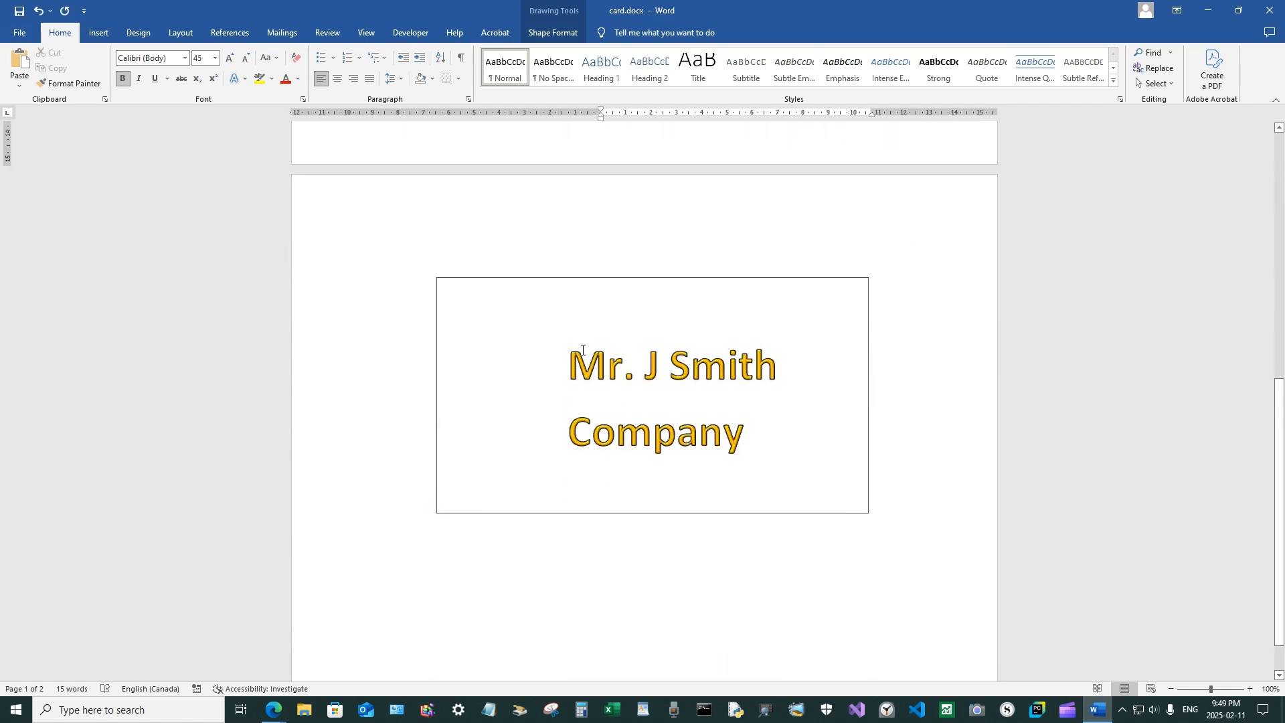
pyautogui.click(572, 361)
pyautogui.moveTo(573, 361); pyautogui.dragTo(748, 360)
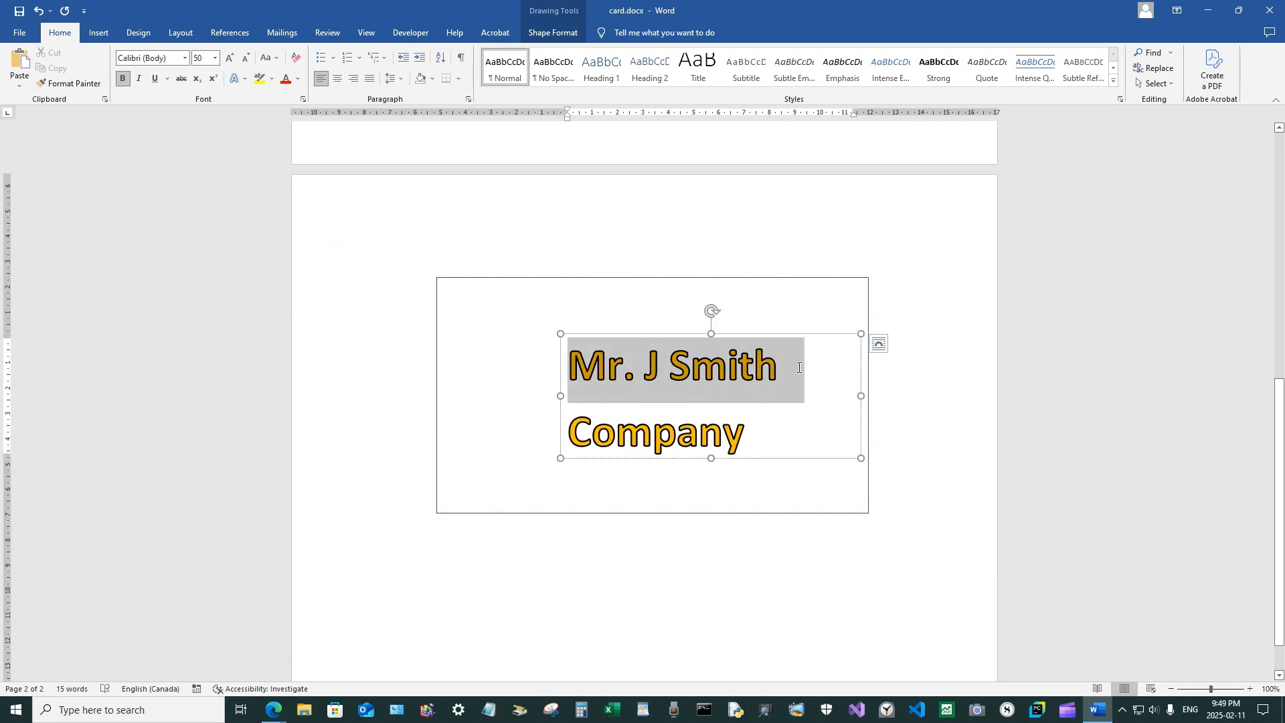
pyautogui.click(207, 58)
pyautogui.write('65')
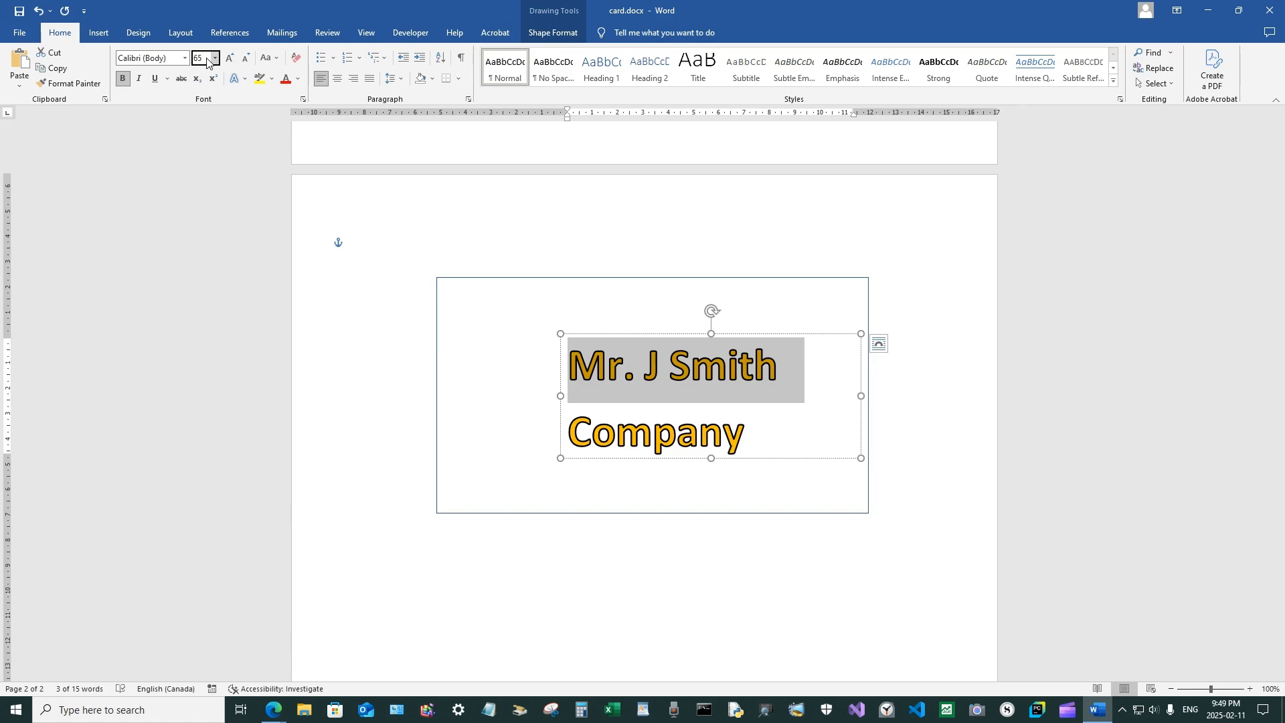
pyautogui.press('Return')
# Set the word "Company" in the second line to 45 pt.
pyautogui.click(207, 58)
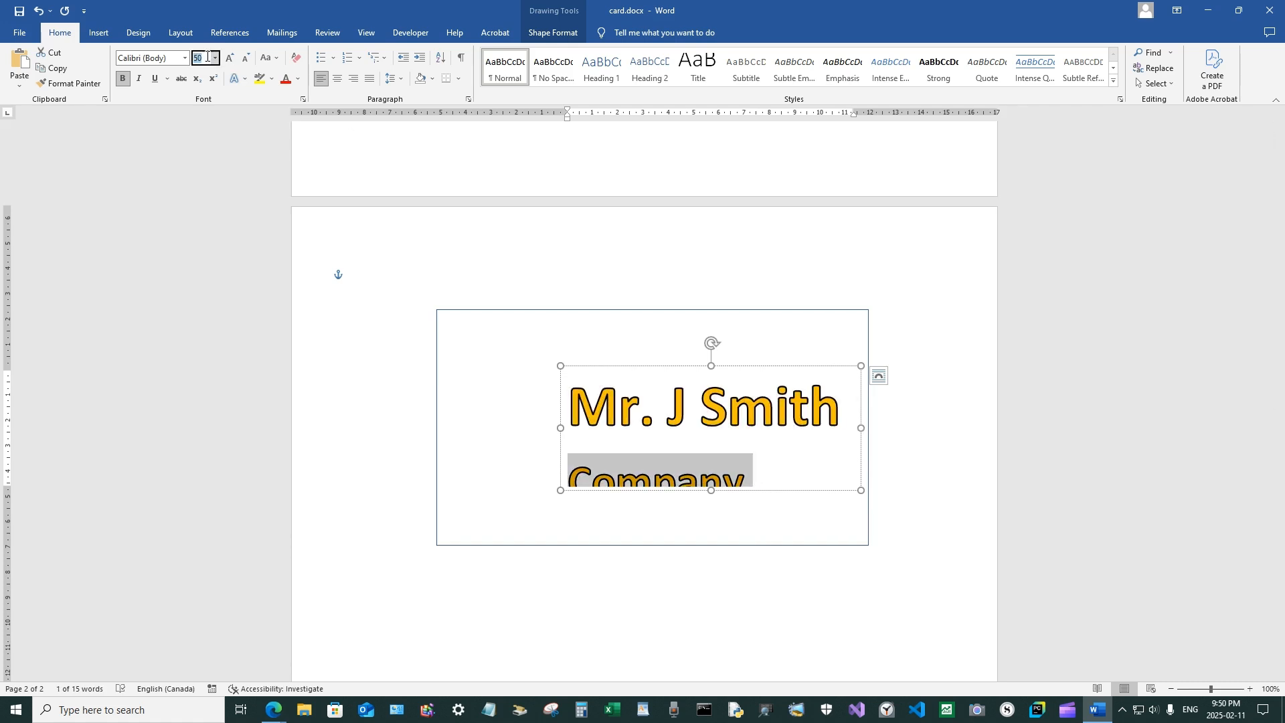
pyautogui.write('45')
pyautogui.press('Return')
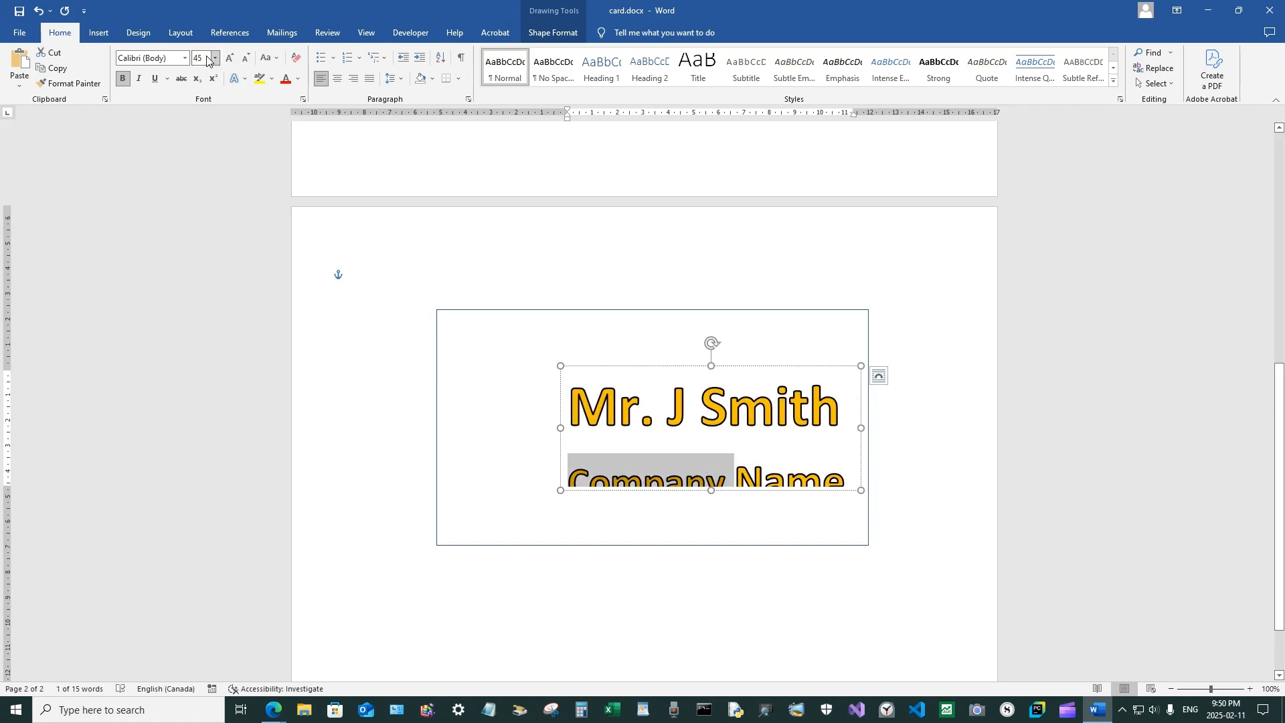
# Extend the name and company text box upward until both lines fit inside it.
pyautogui.click(745, 633)
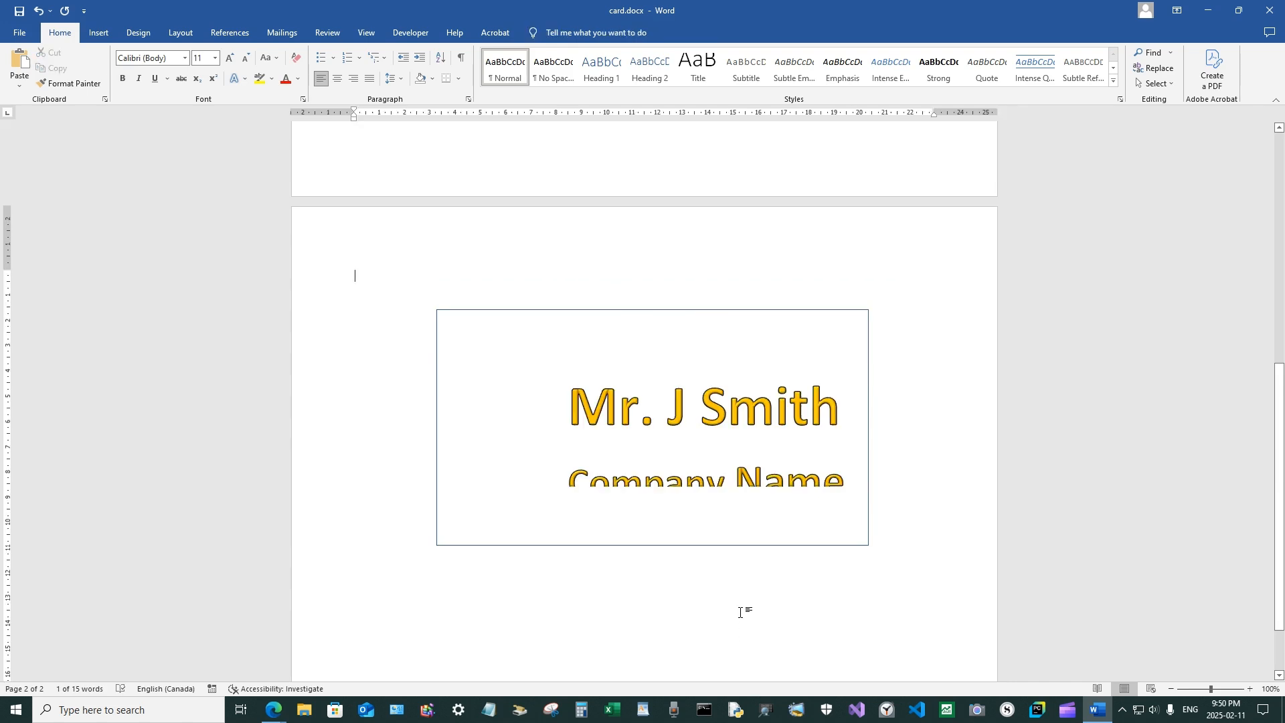
pyautogui.click(715, 405)
pyautogui.moveTo(711, 365); pyautogui.dragTo(711, 342)
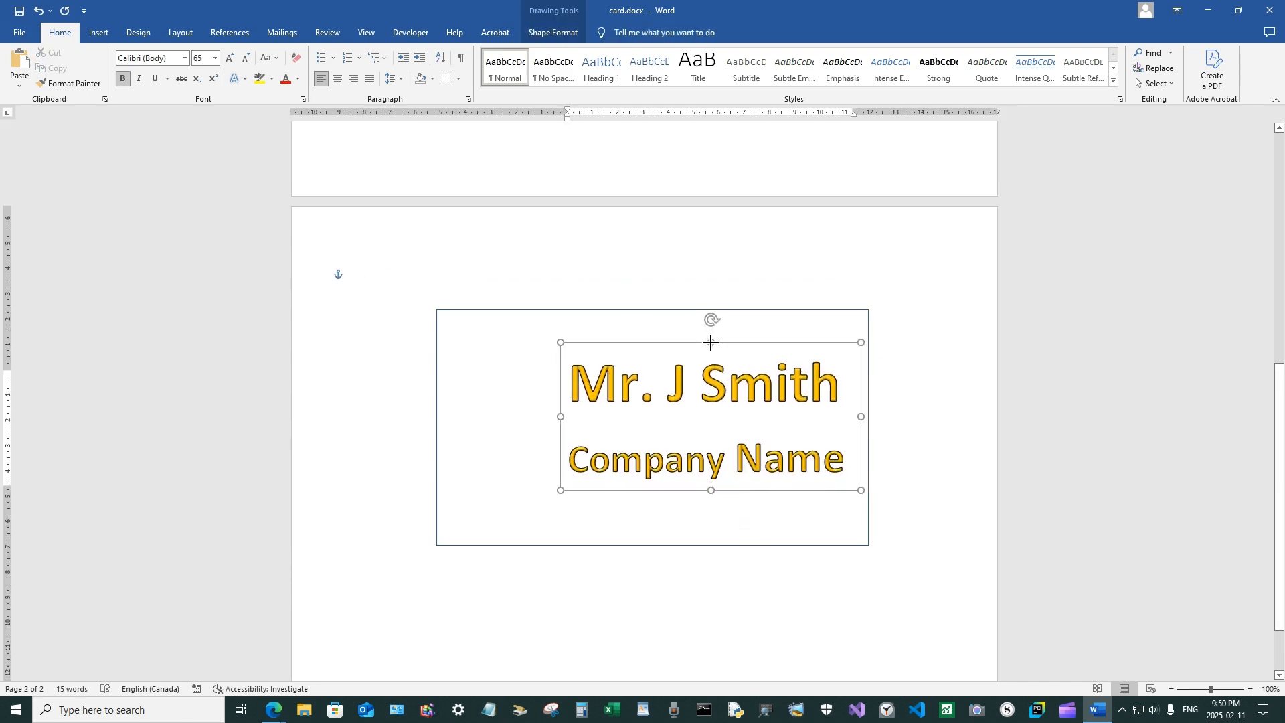
# Set the shape outline of the card's base rectangle to black.
pyautogui.scroll(3, 804, 439)
pyautogui.click(803, 438)
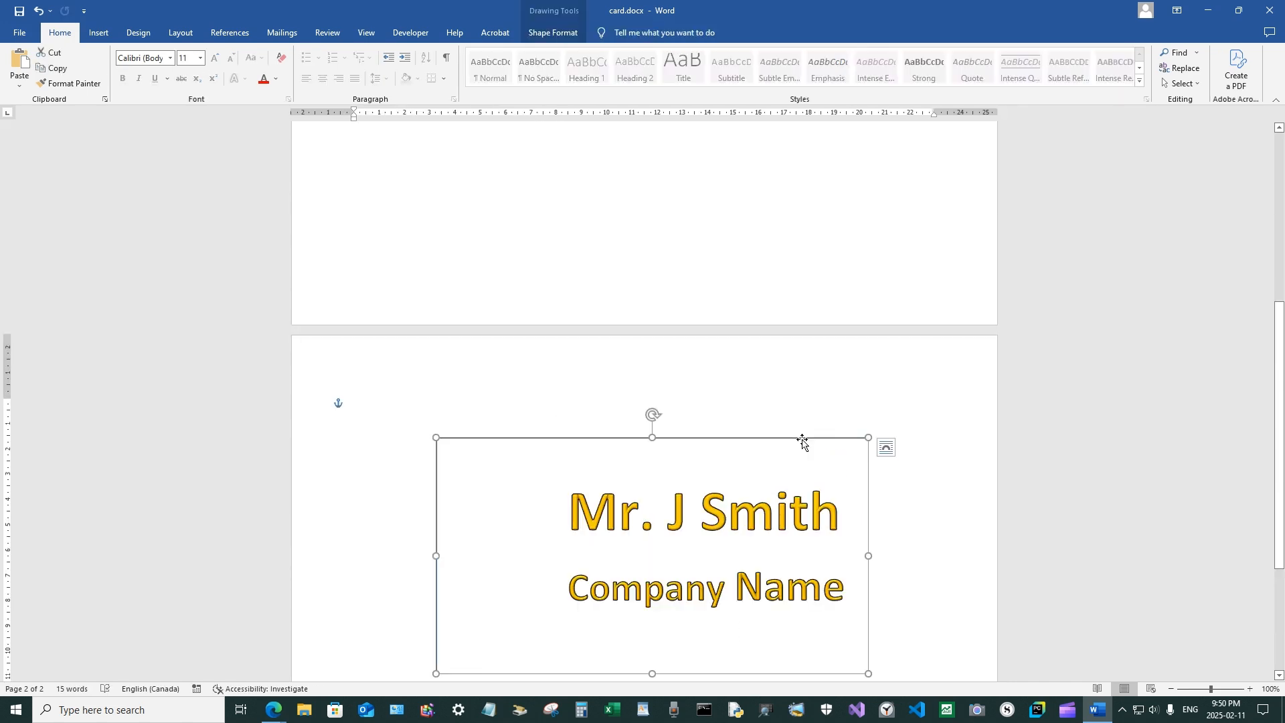
pyautogui.click(545, 35)
pyautogui.click(513, 69)
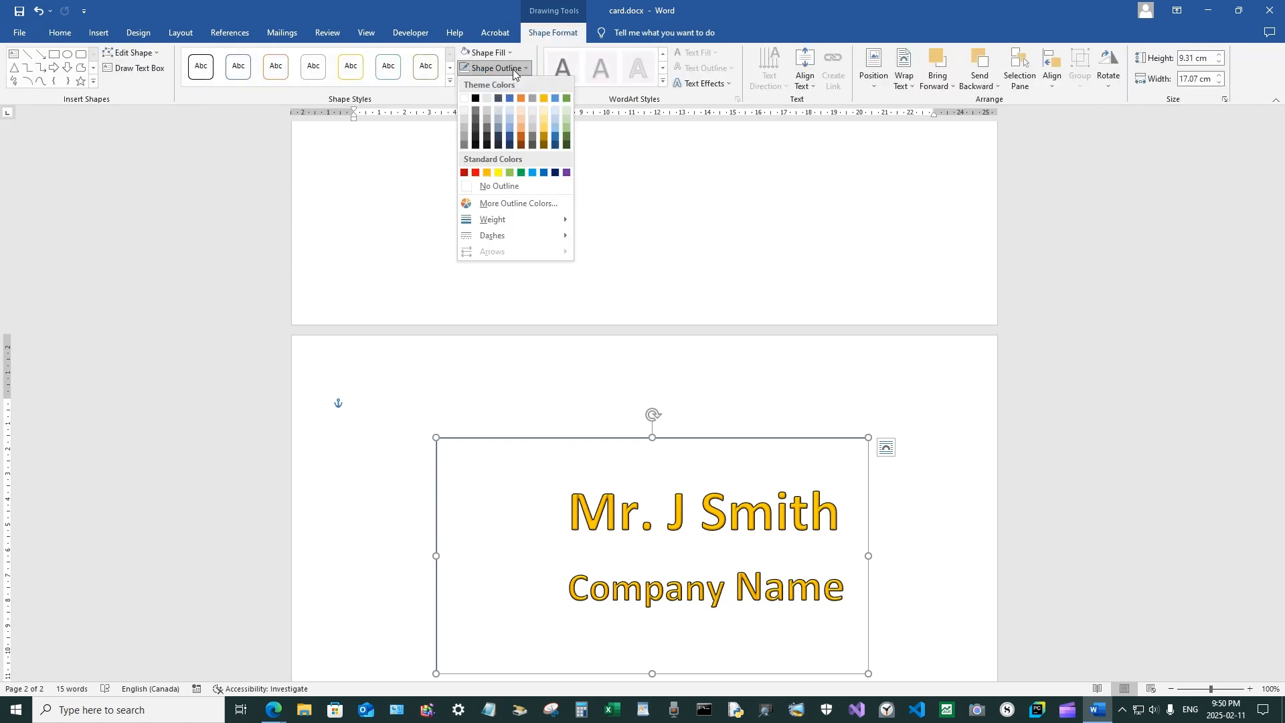
pyautogui.click(474, 101)
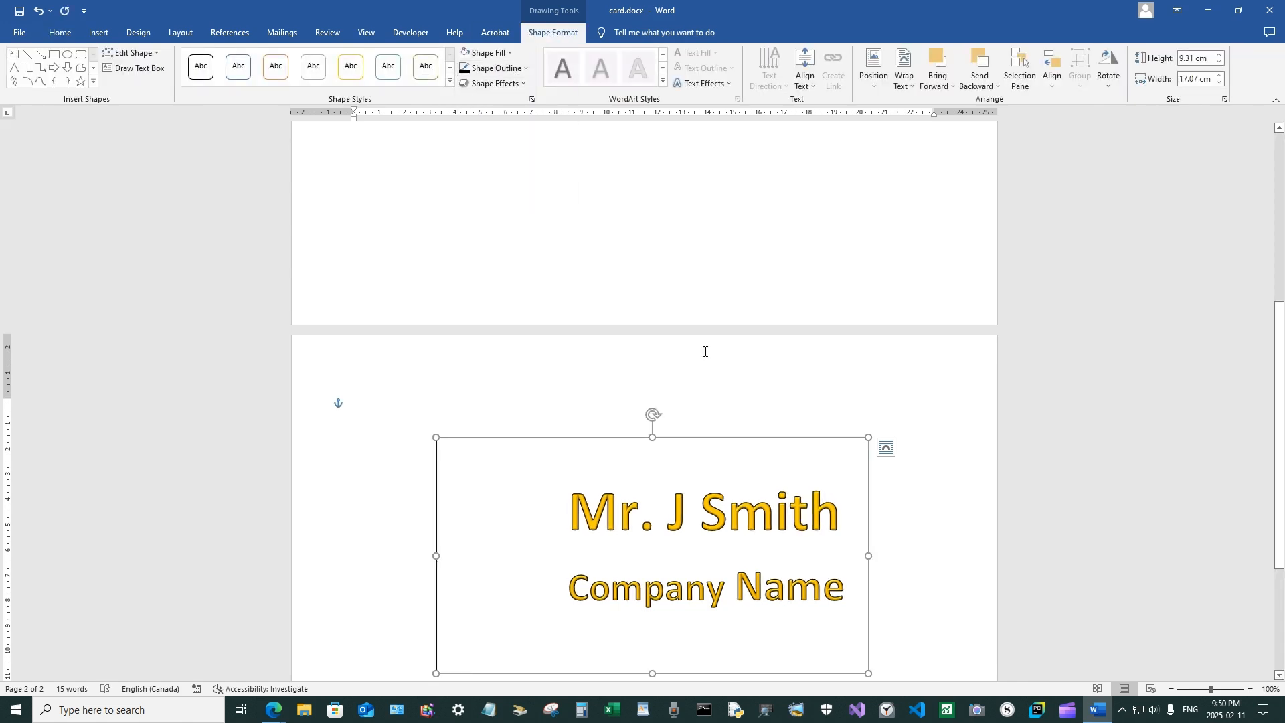
pyautogui.click(914, 490)
# Check the sample's contact text, and draw an outline-free text box about 14 by 1.59 cm along the new card's bottom edge.
pyautogui.scroll(3, 919, 490)
pyautogui.scroll(5, 918, 491)
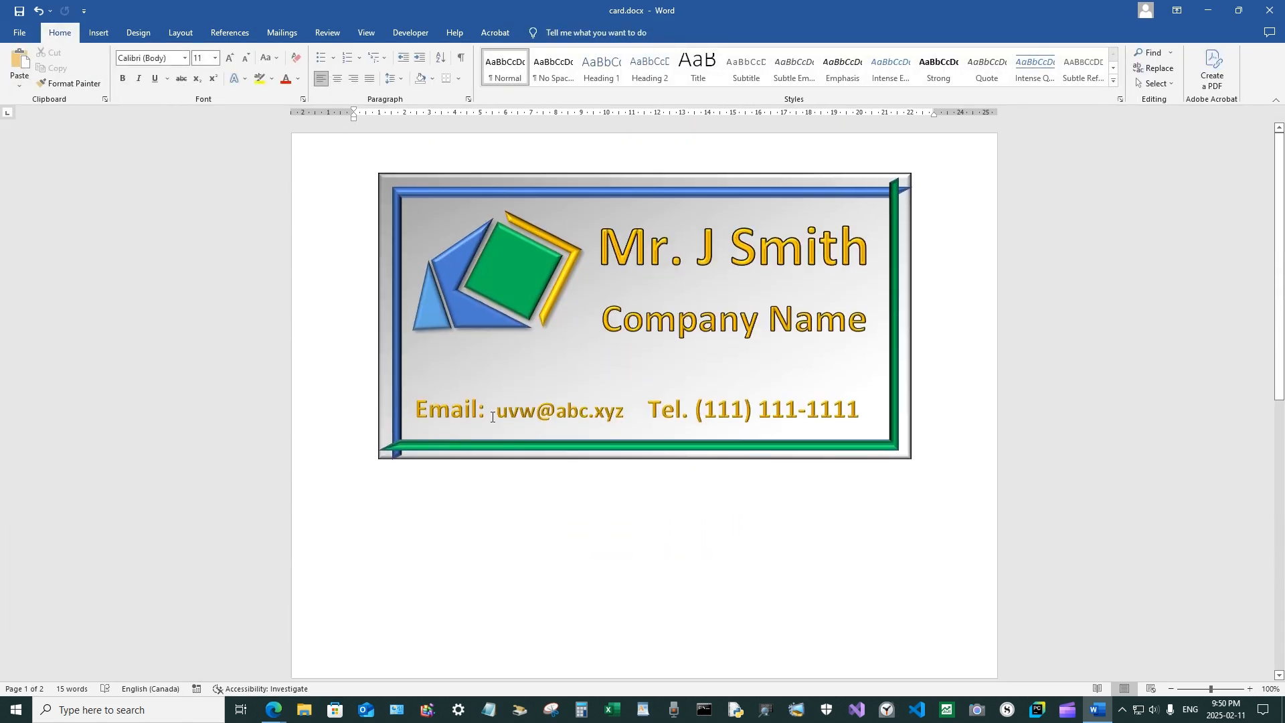
pyautogui.click(445, 409)
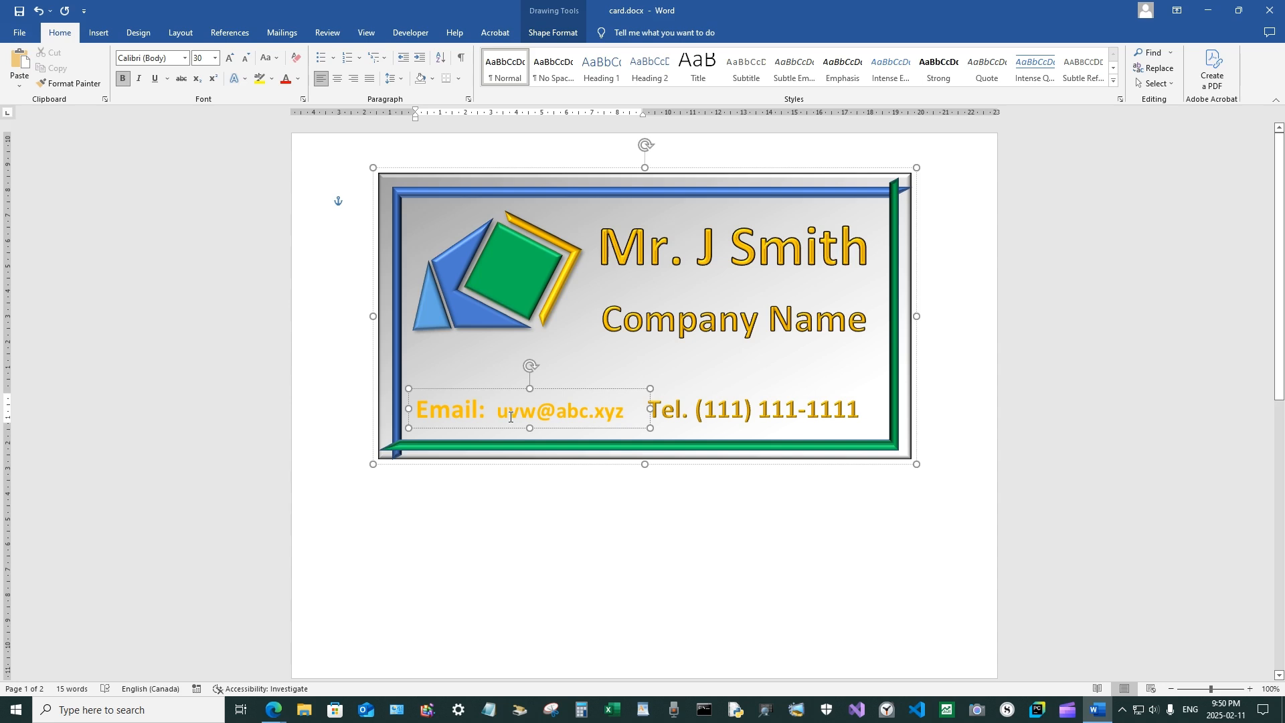
pyautogui.click(708, 413)
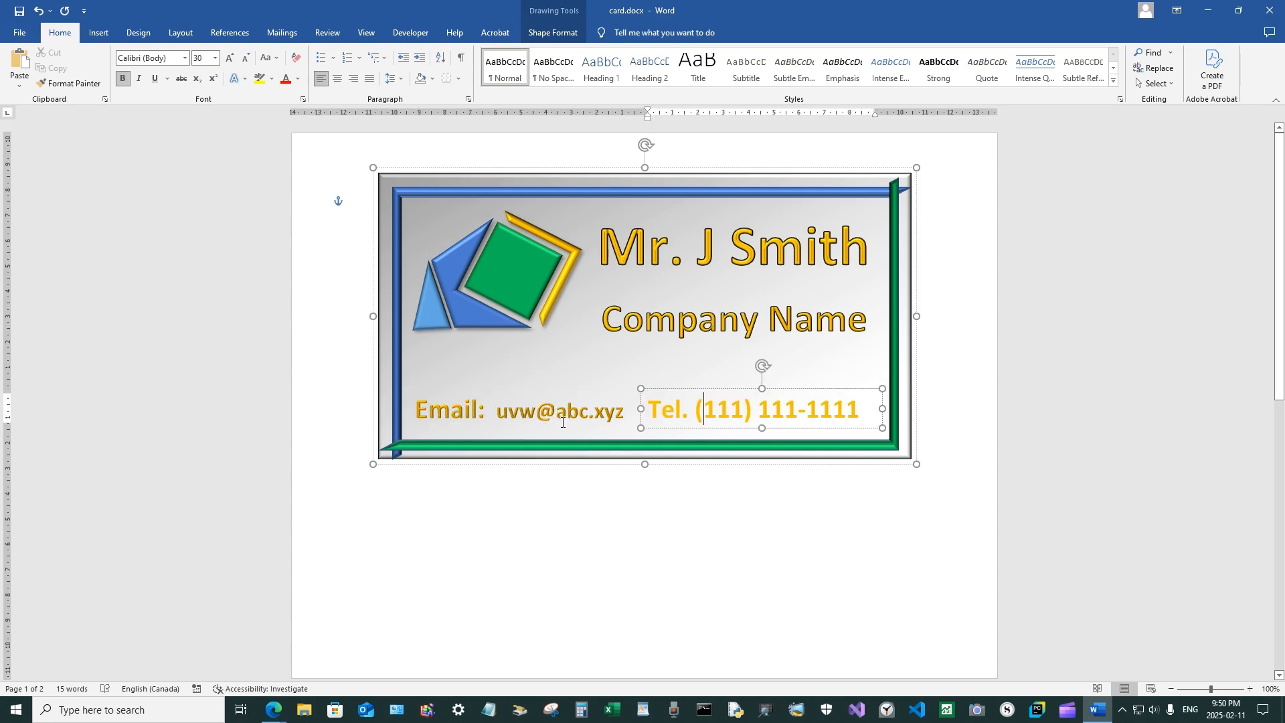
pyautogui.click(881, 550)
pyautogui.scroll(-8, 882, 550)
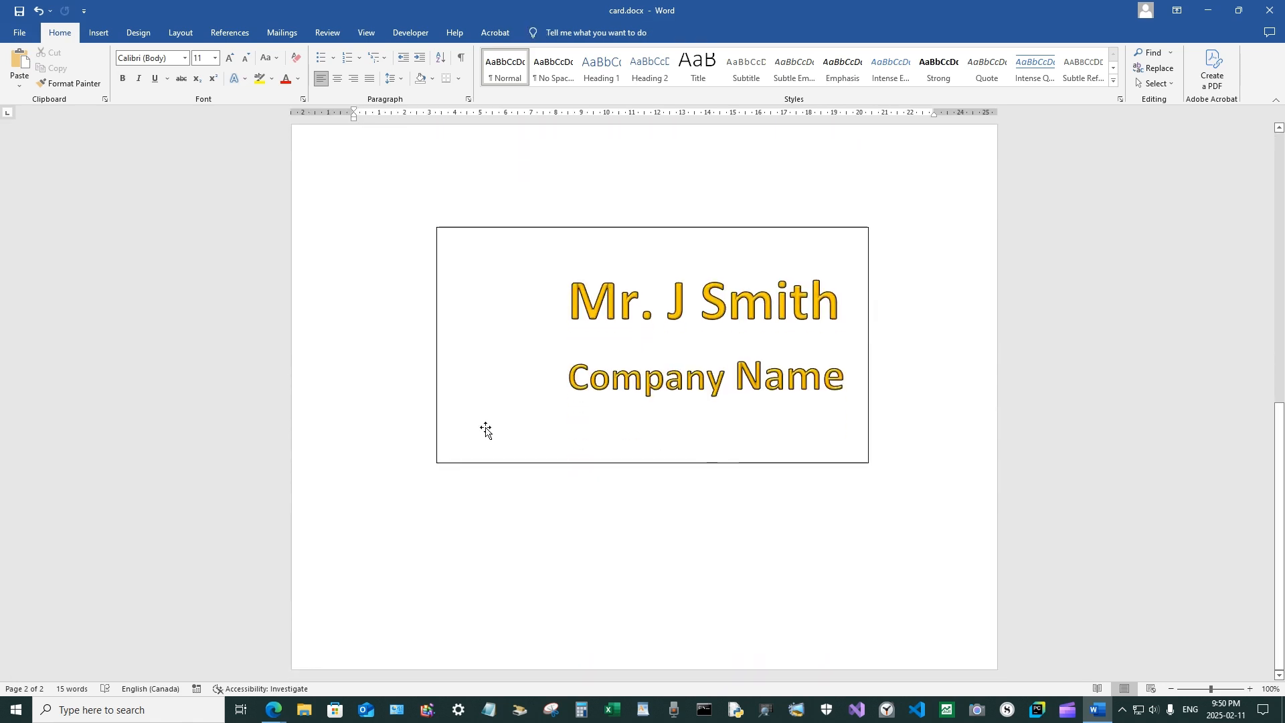
pyautogui.click(486, 430)
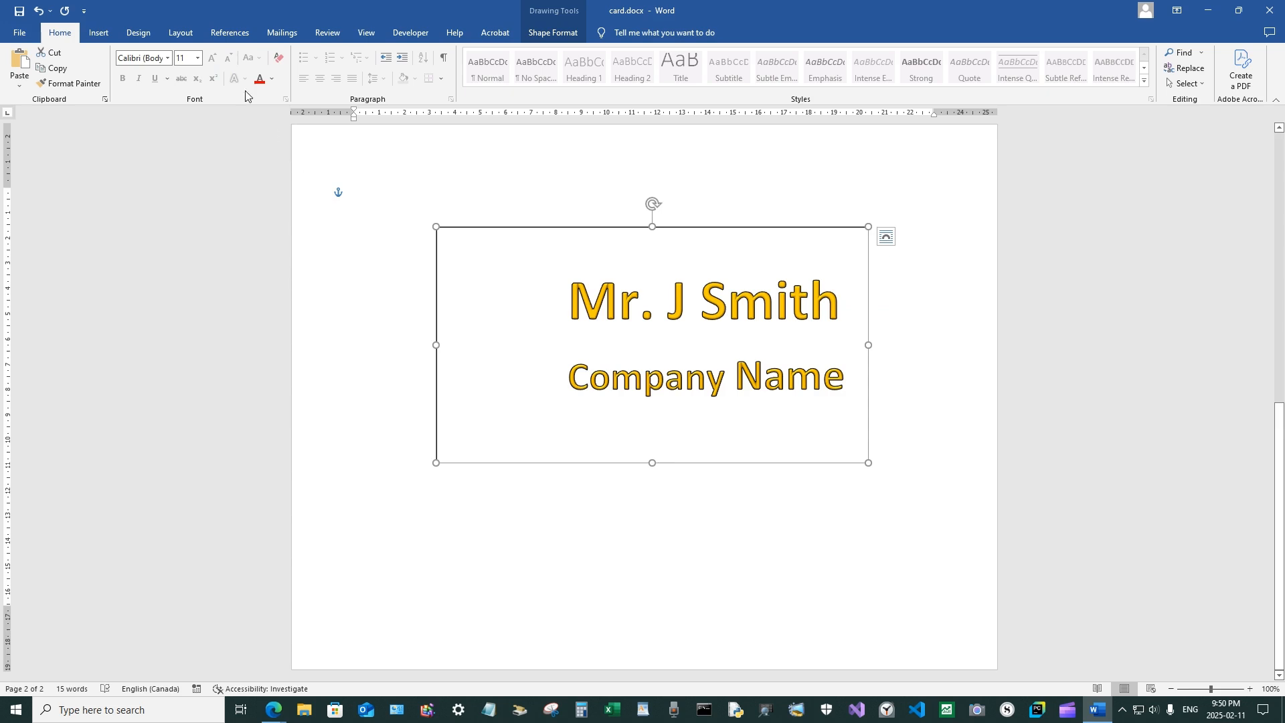
pyautogui.click(101, 34)
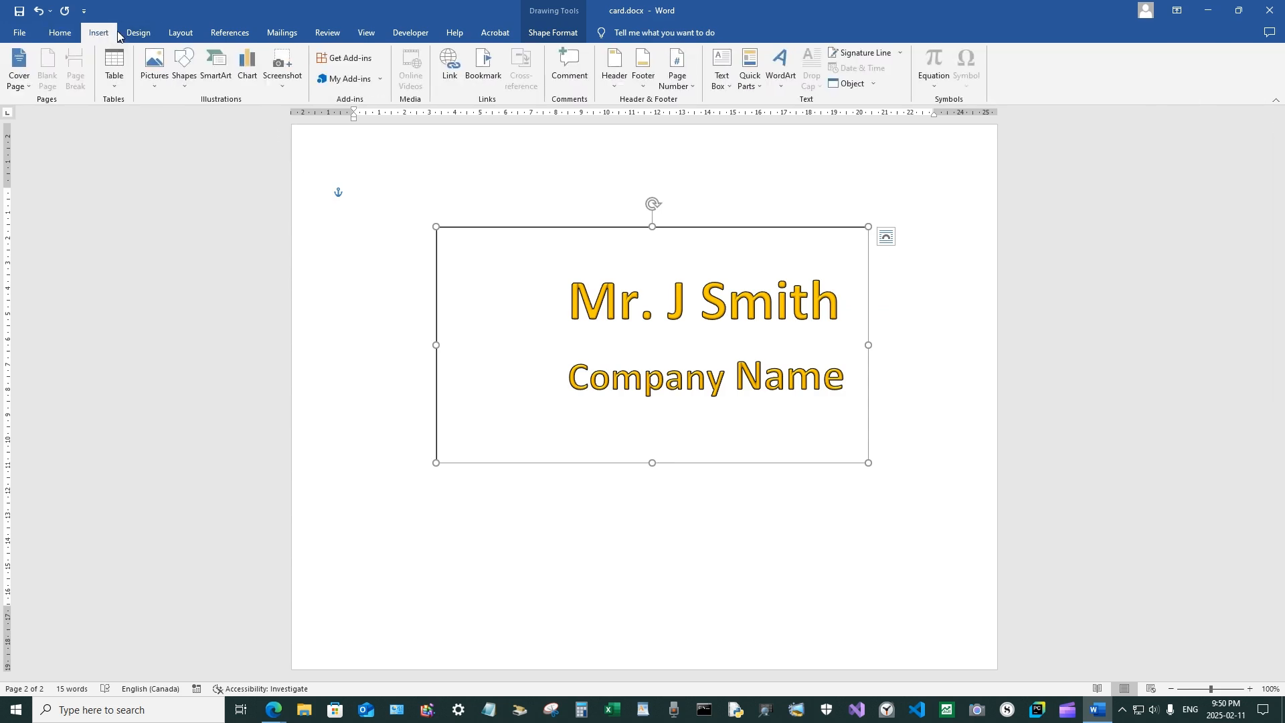
pyautogui.click(181, 60)
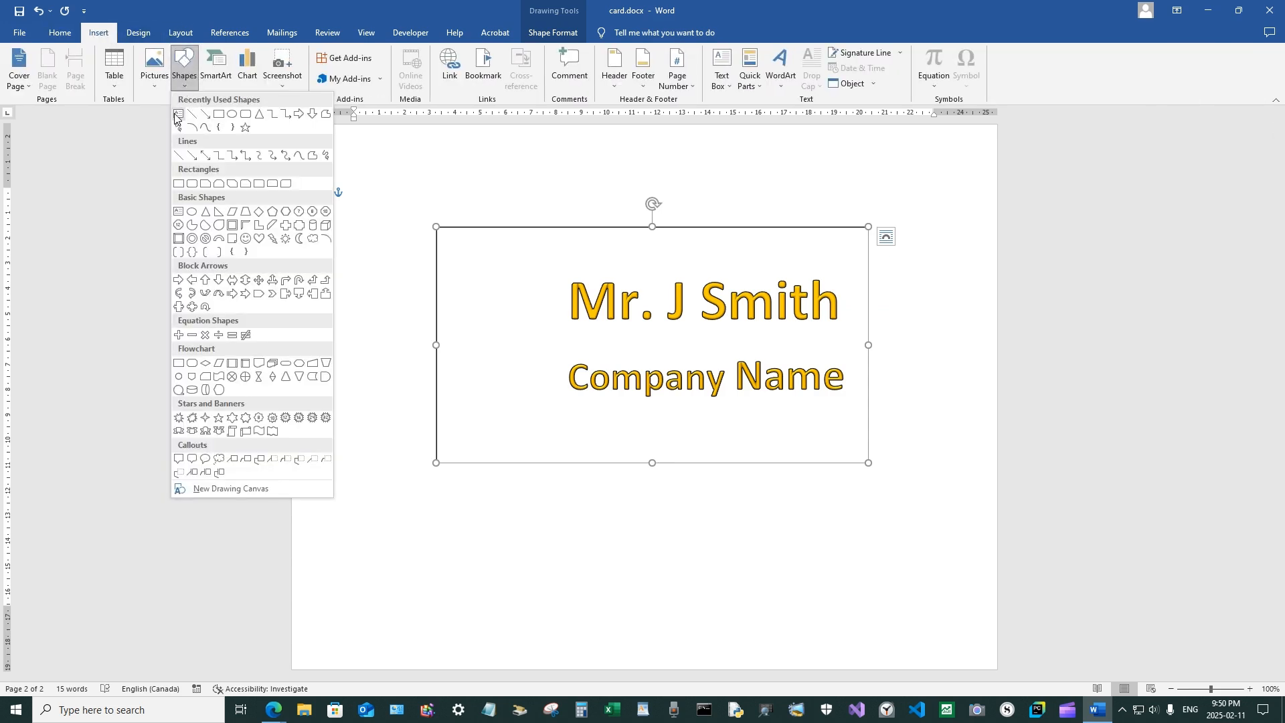
pyautogui.click(176, 115)
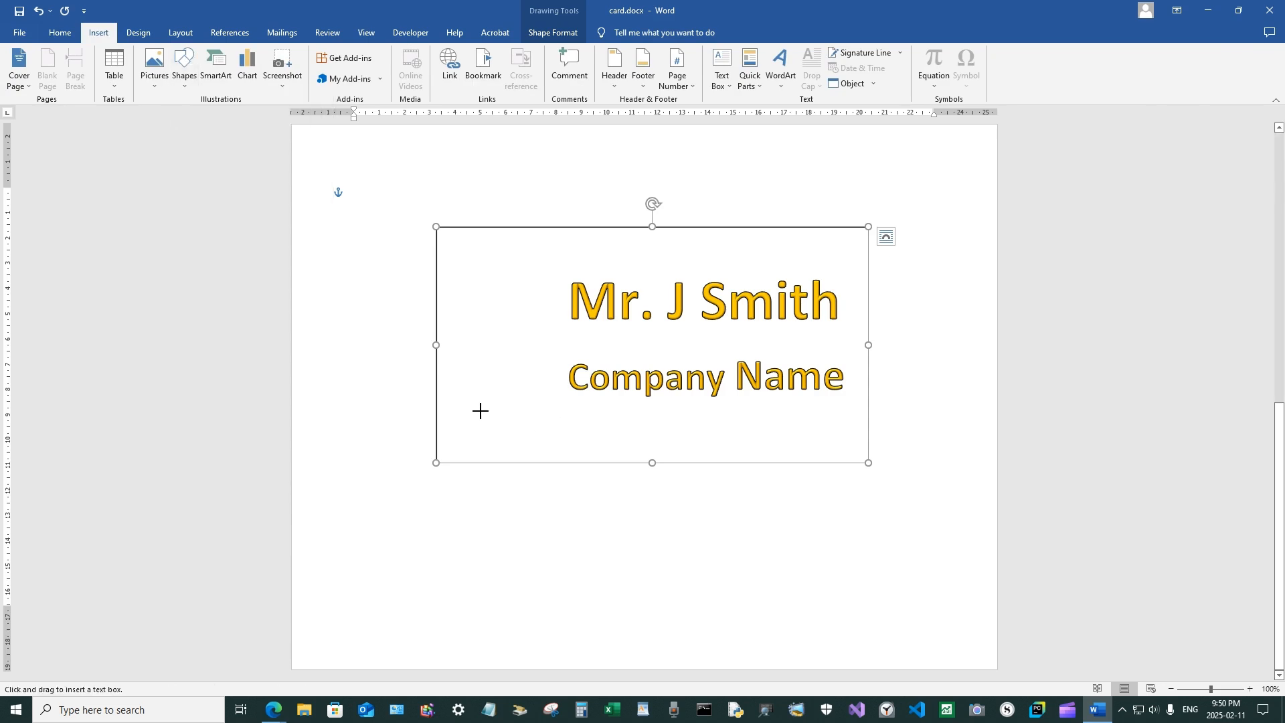
pyautogui.moveTo(481, 412); pyautogui.dragTo(836, 452)
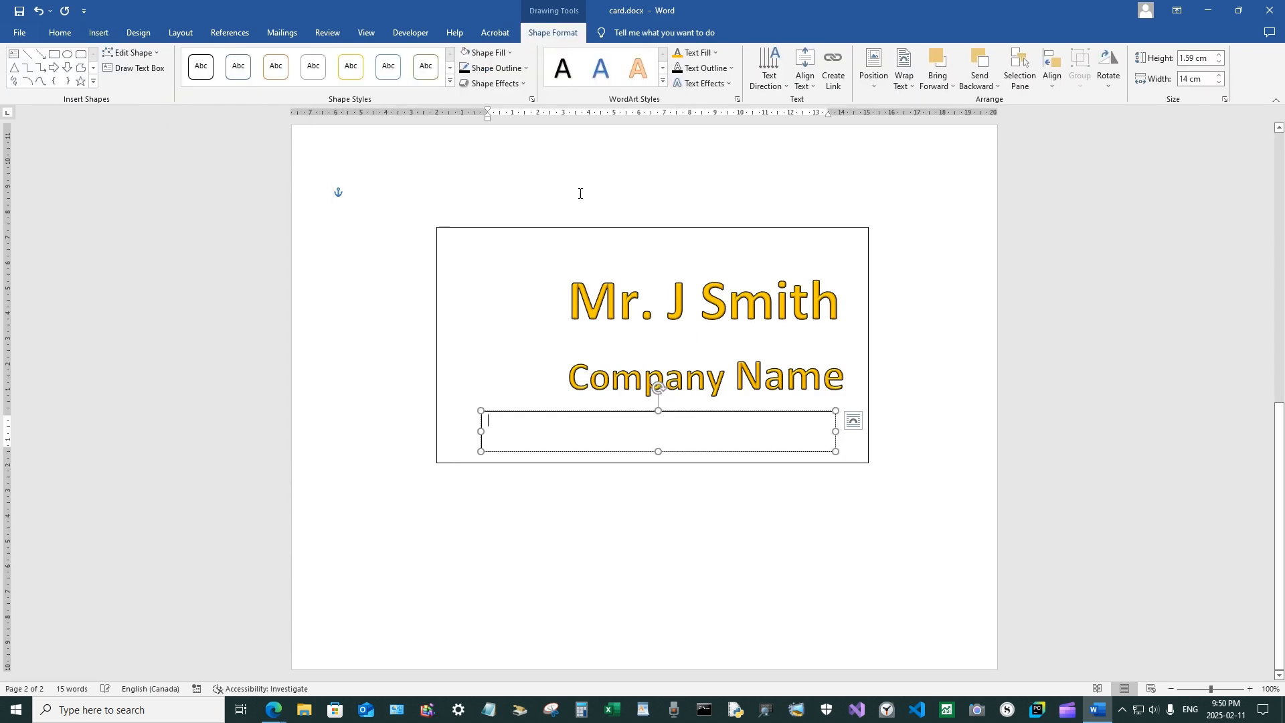
pyautogui.click(508, 68)
# Copy the email line from the sample card and paste it into the new bottom text box, keeping source formatting.
pyautogui.scroll(7, 465, 296)
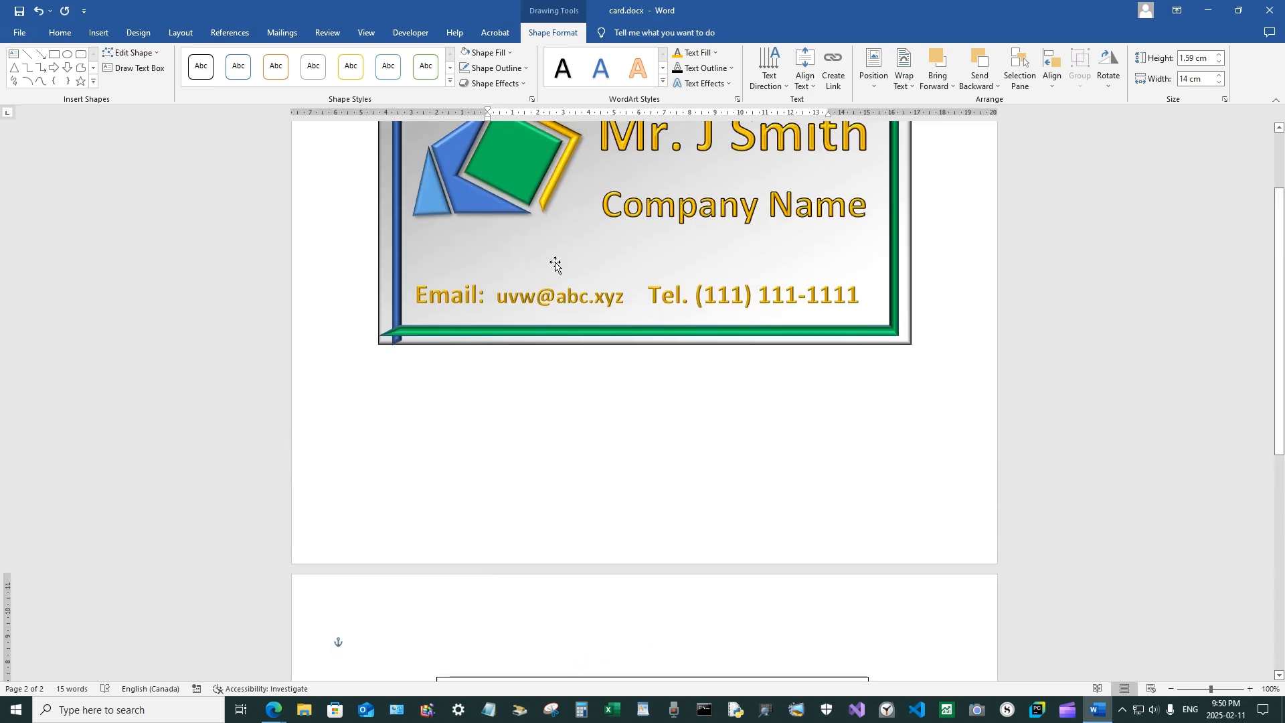
pyautogui.click(465, 297)
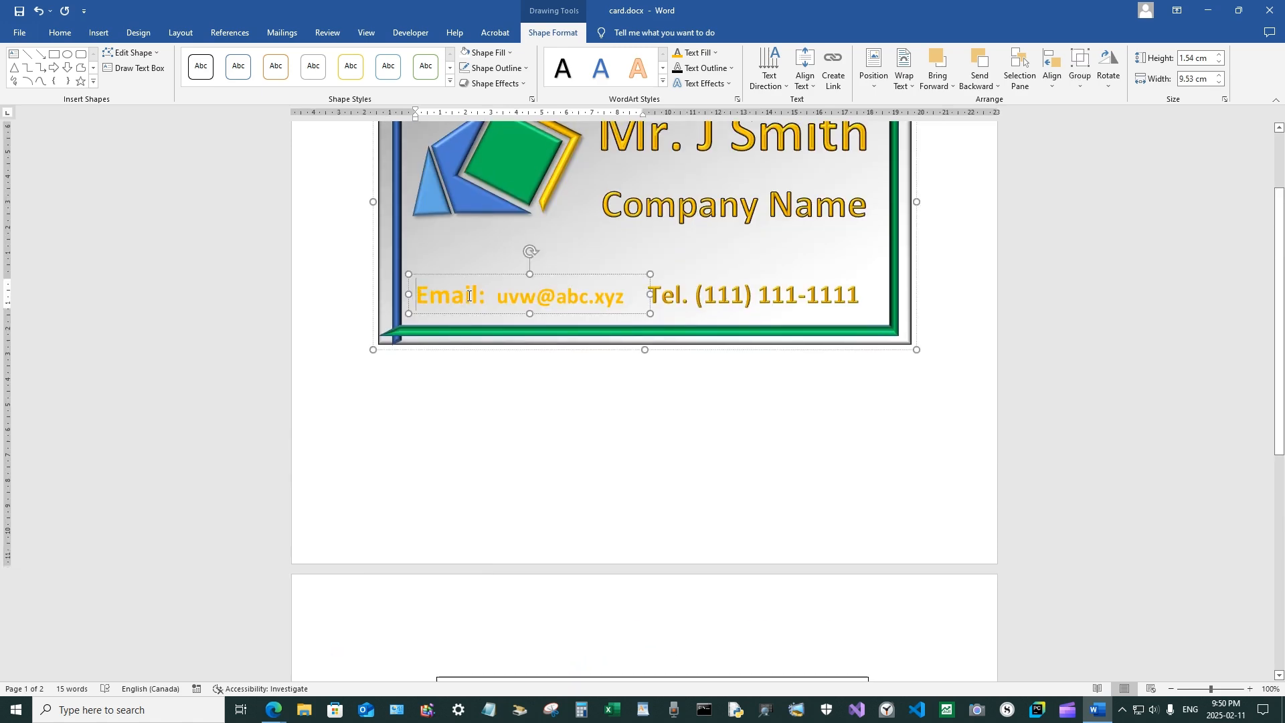
pyautogui.moveTo(416, 296); pyautogui.dragTo(628, 303)
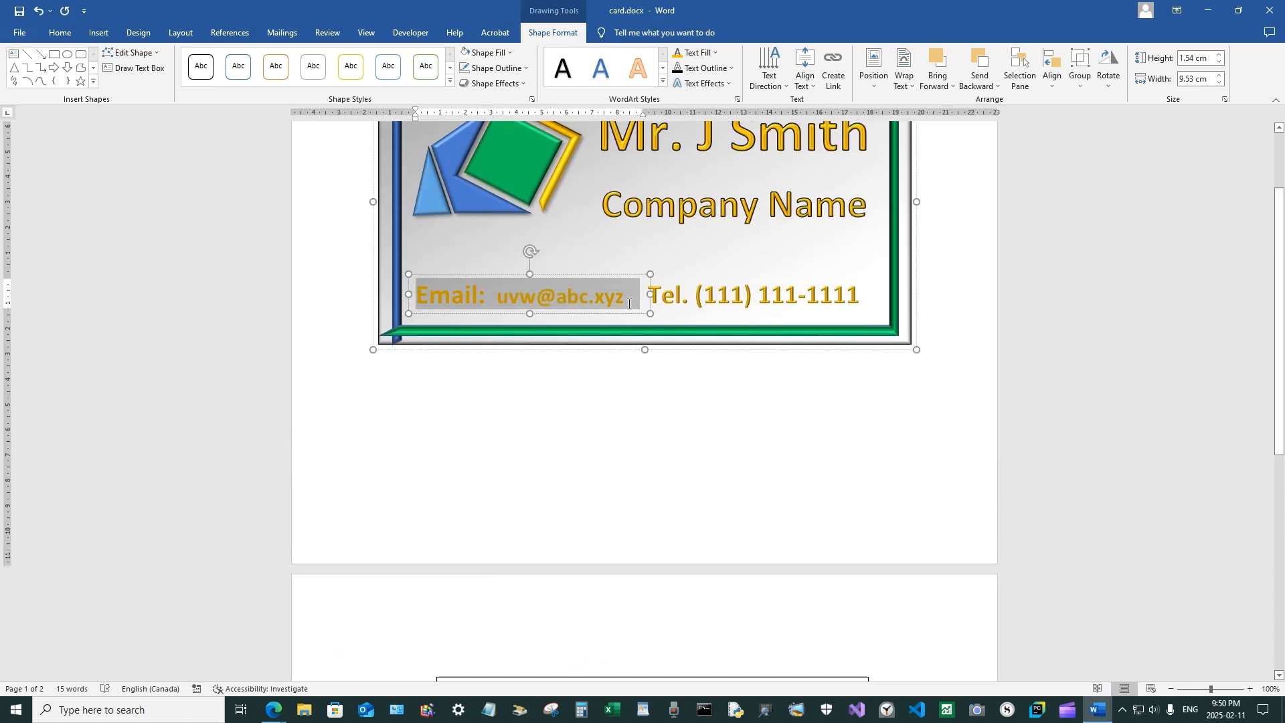
pyautogui.rightClick(560, 289)
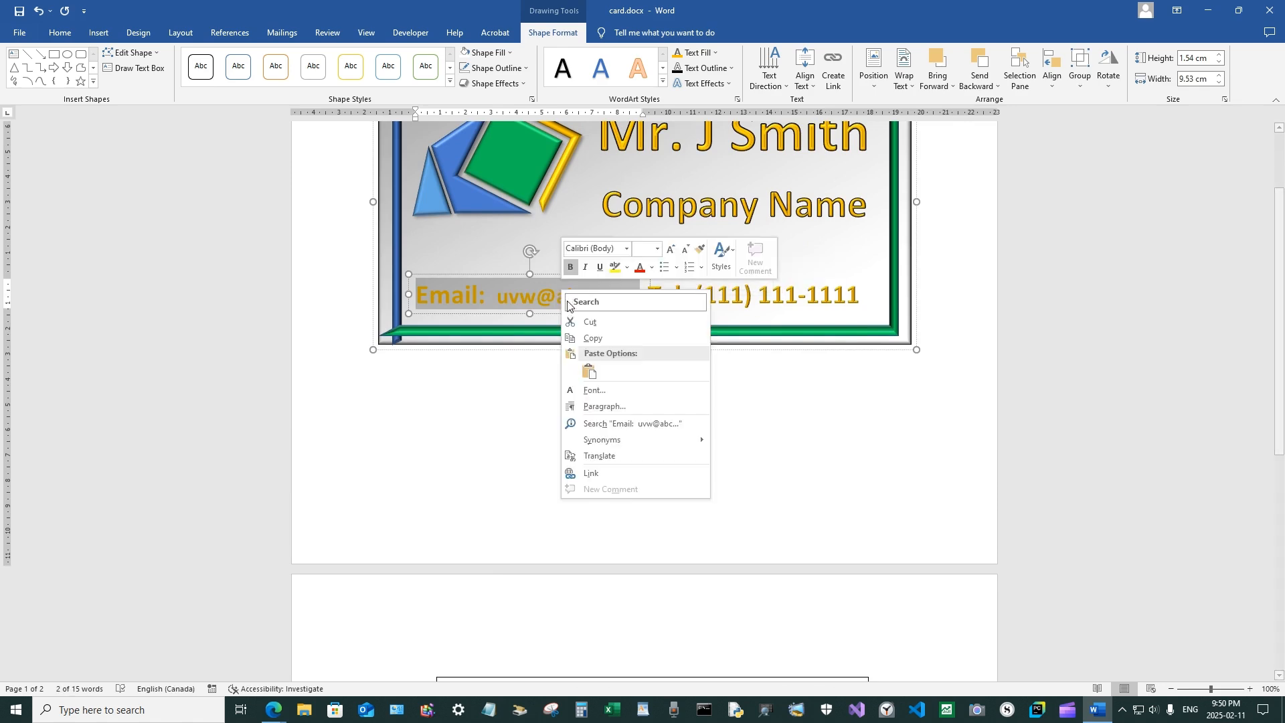
pyautogui.click(589, 338)
pyautogui.scroll(-6, 589, 338)
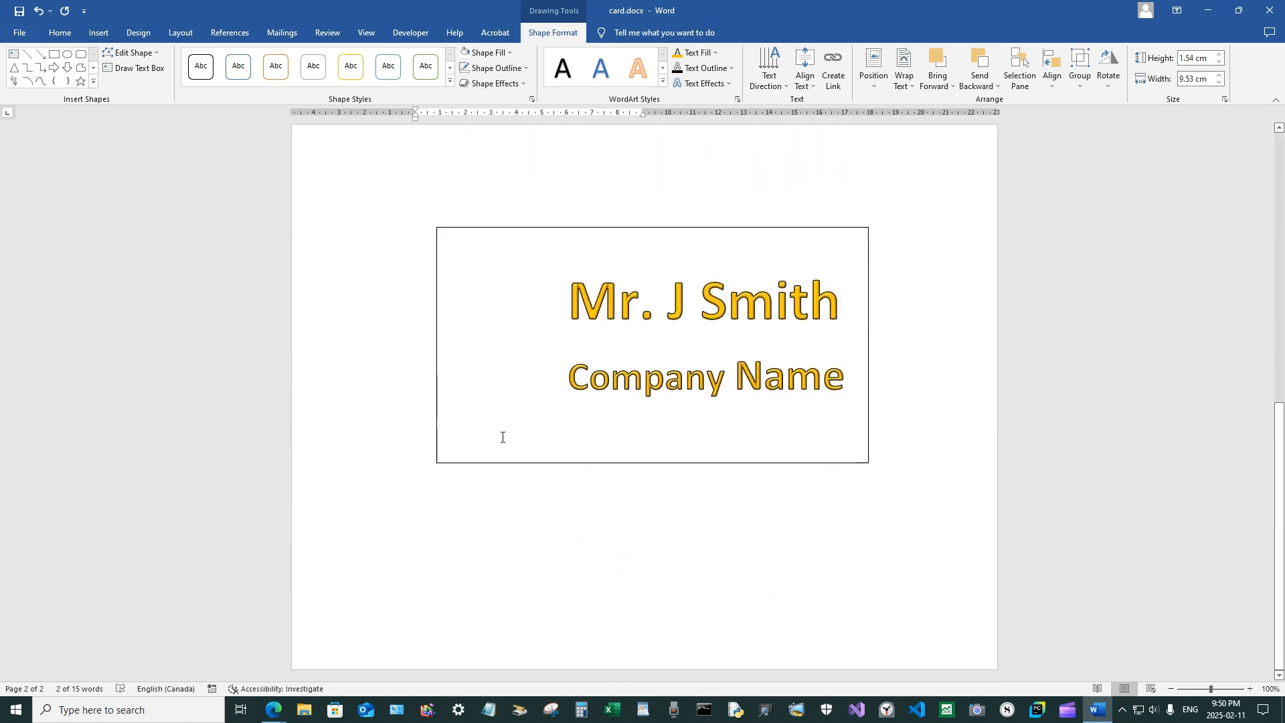
pyautogui.click(488, 428)
pyautogui.rightClick(524, 436)
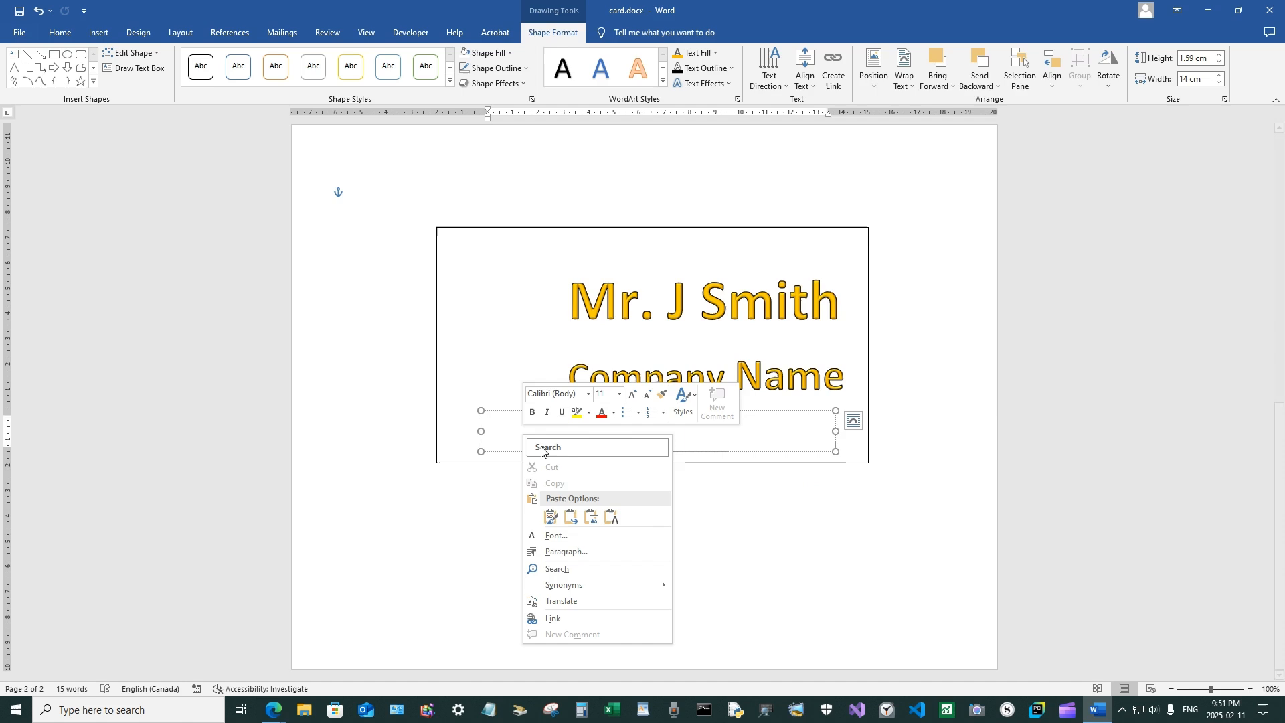
pyautogui.click(550, 519)
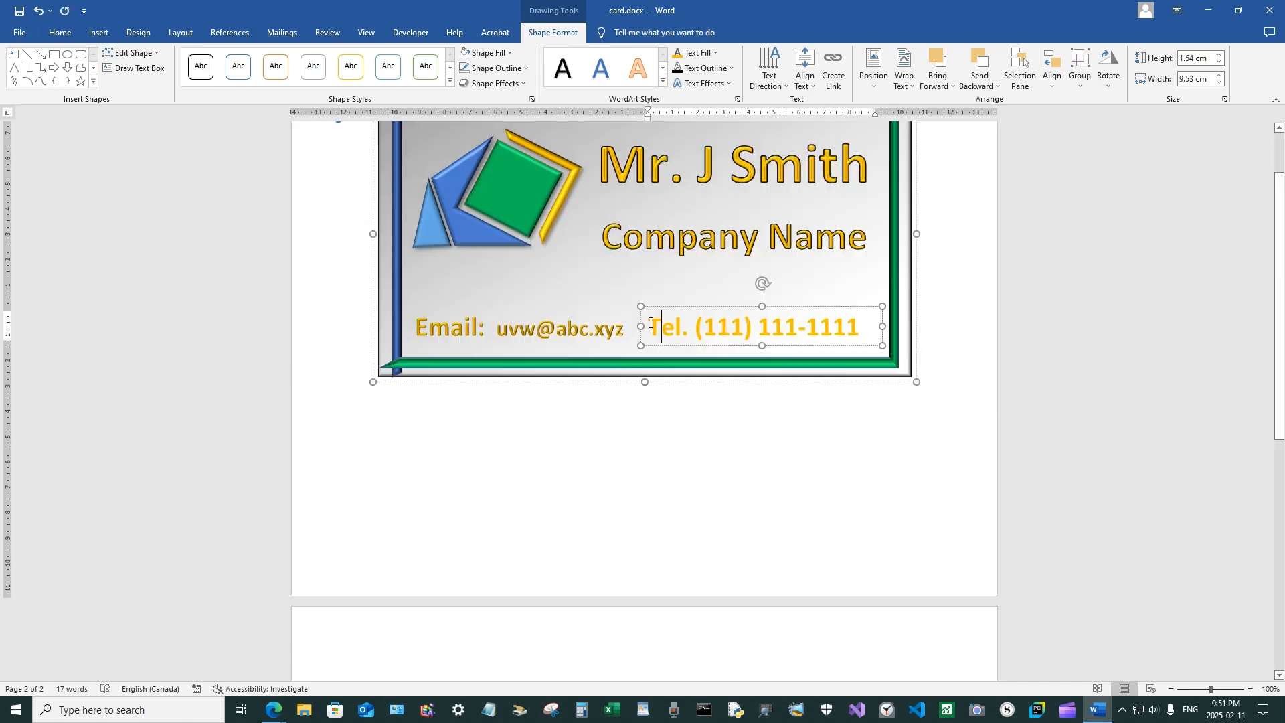
# Copy the telephone line from the sample card and paste it after the email address in the new card's contact text box, keeping source formatting.
pyautogui.click(650, 329)
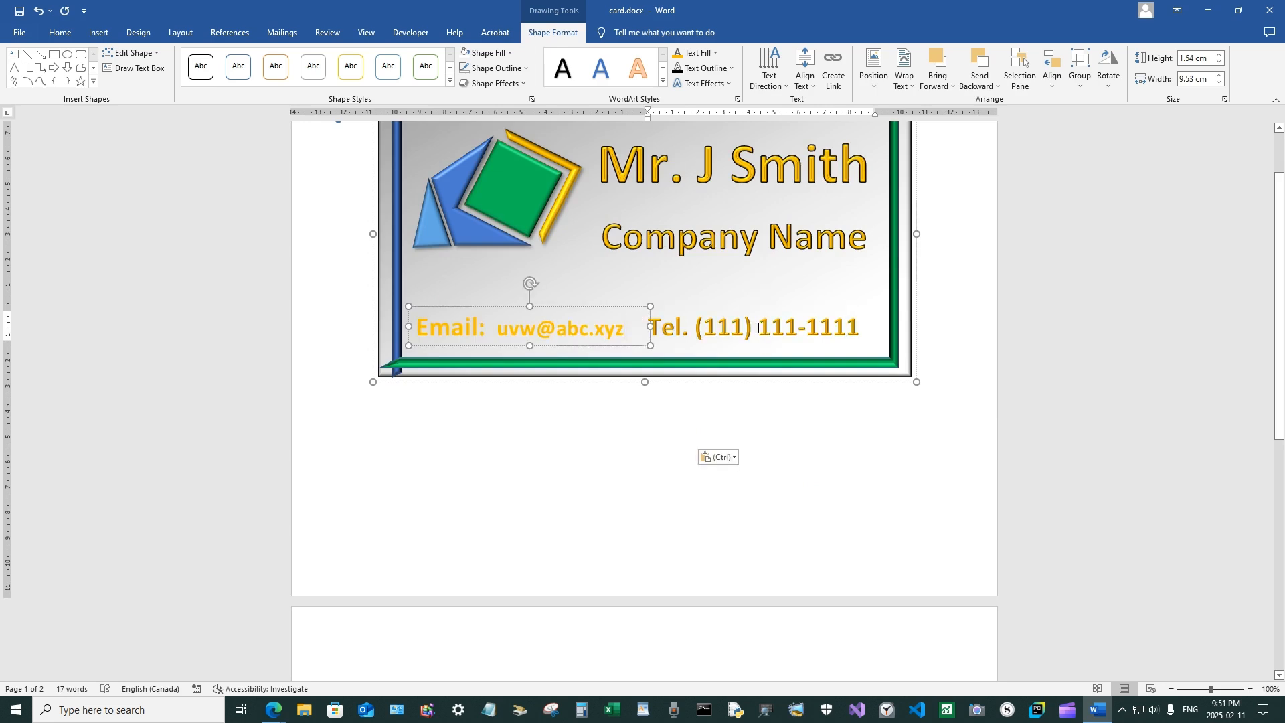
pyautogui.click(767, 328)
pyautogui.moveTo(867, 323); pyautogui.dragTo(670, 326)
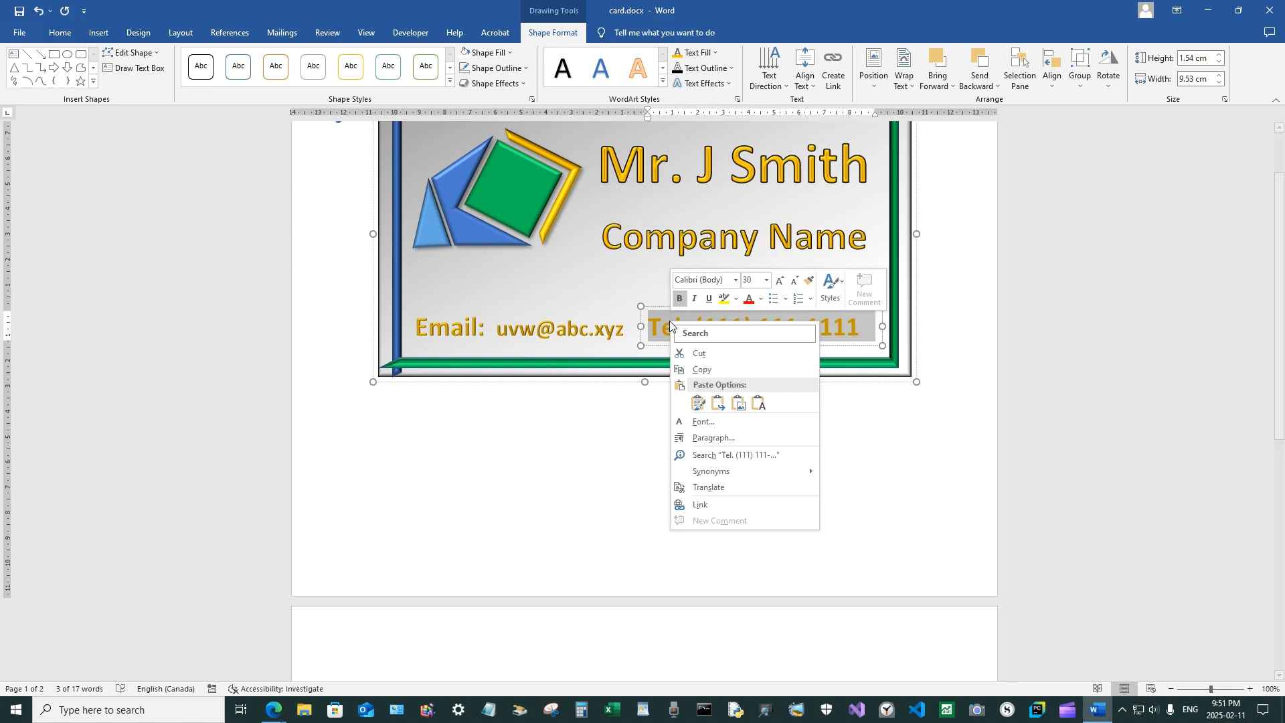
pyautogui.click(702, 370)
pyautogui.scroll(-8, 711, 387)
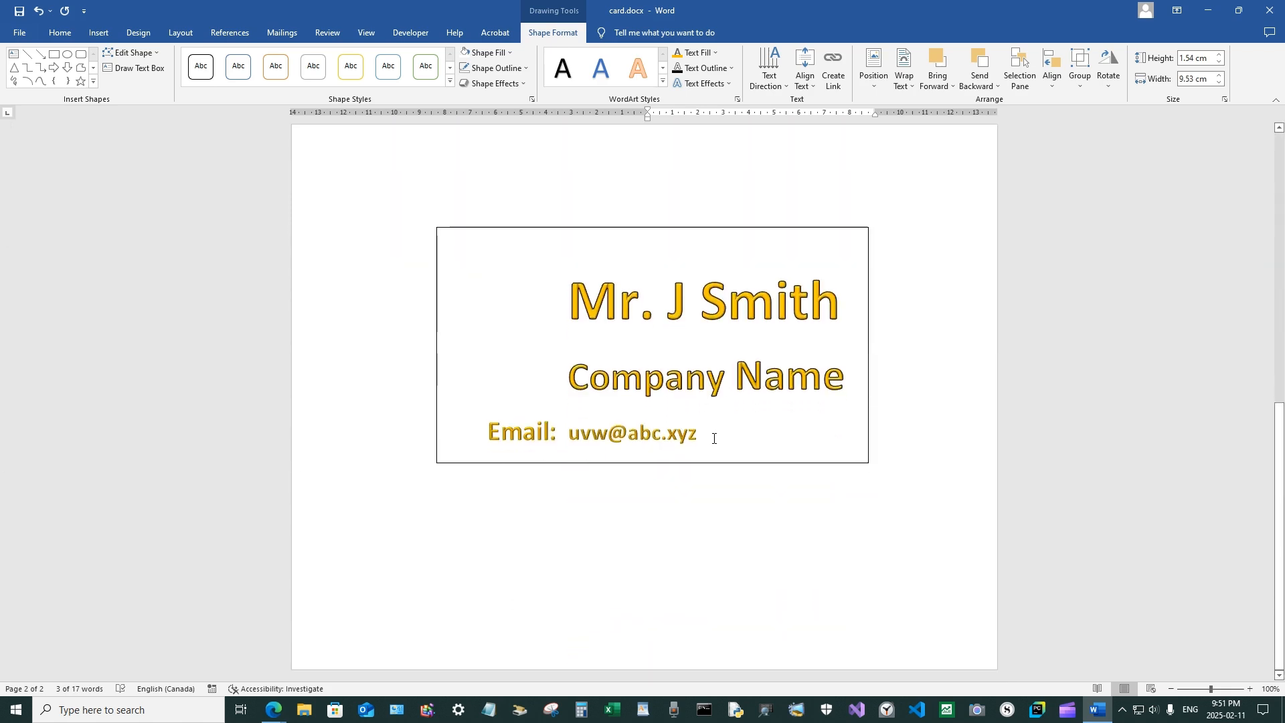
pyautogui.click(714, 436)
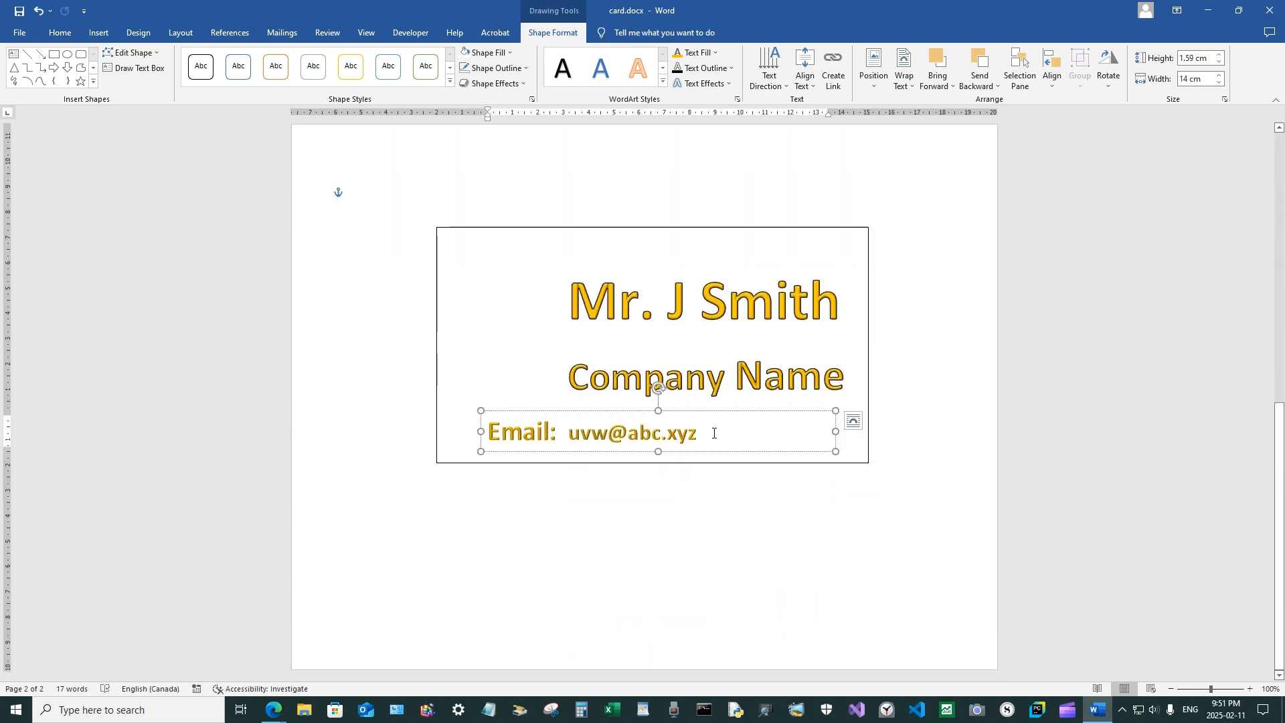
pyautogui.rightClick(713, 434)
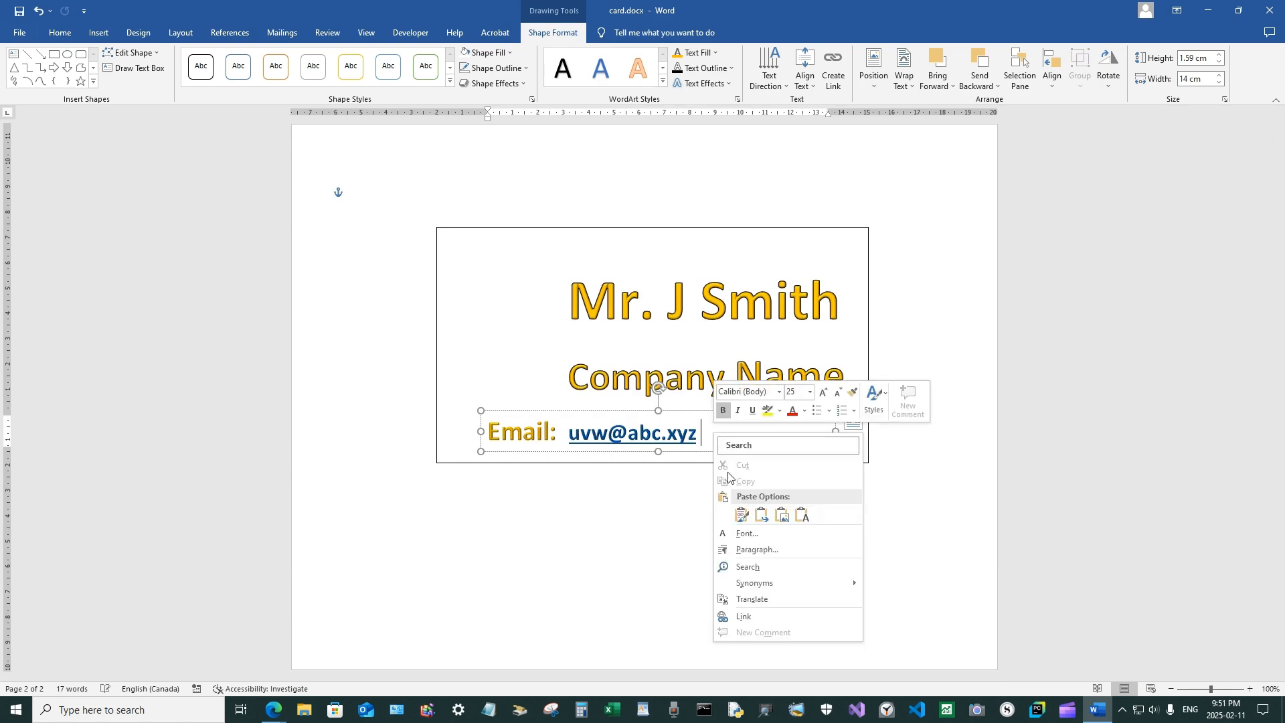
pyautogui.click(741, 515)
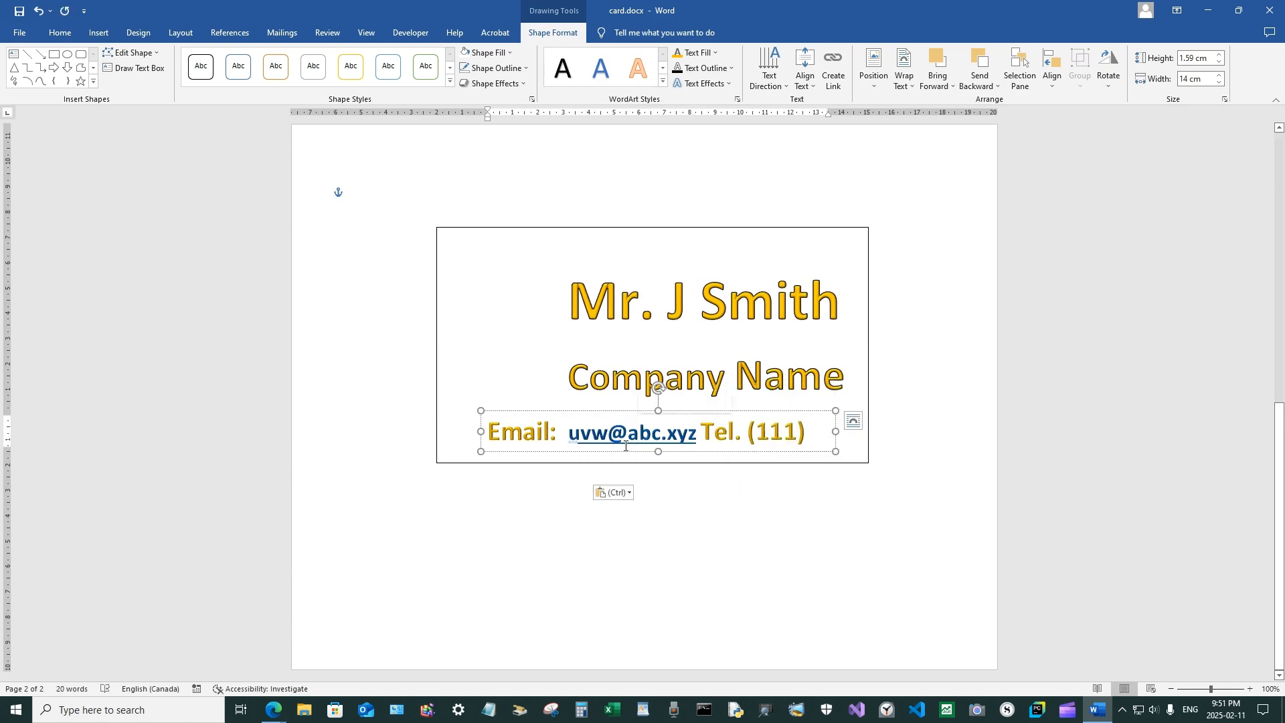
# Set the text fill of the email address in the new card's contact line to the gold theme color.
pyautogui.moveTo(566, 434); pyautogui.dragTo(696, 440)
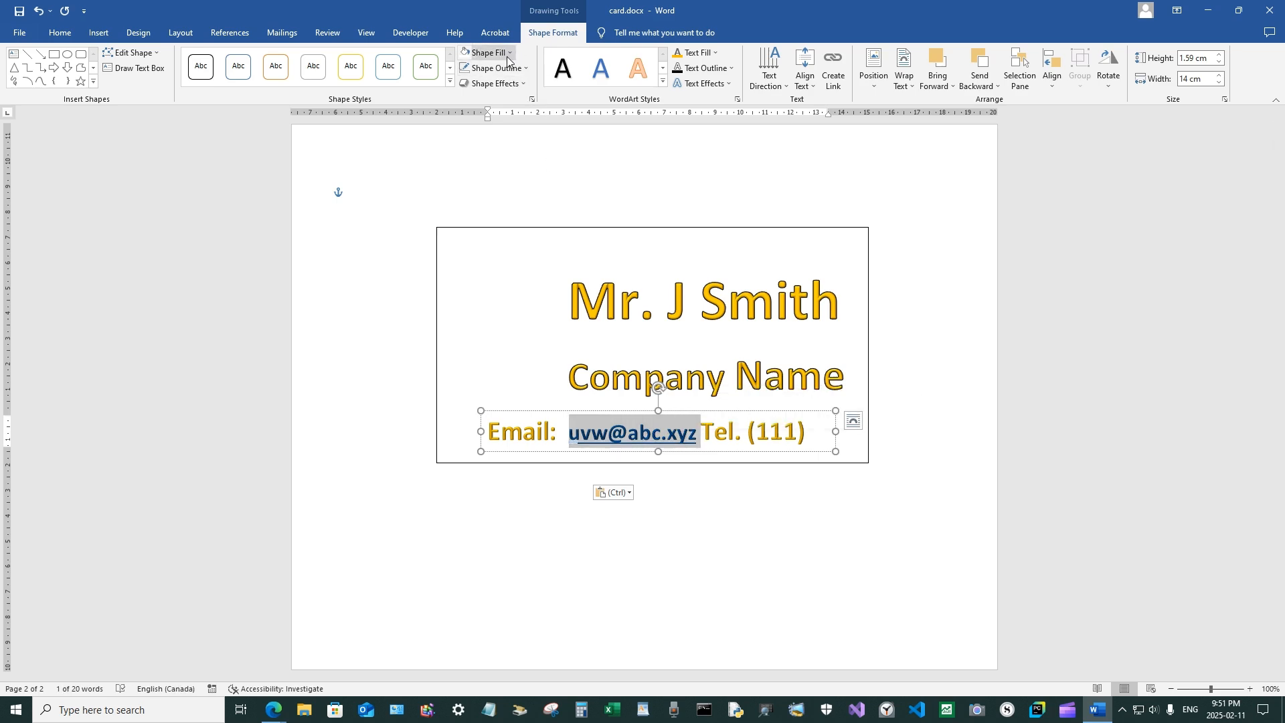
pyautogui.click(696, 52)
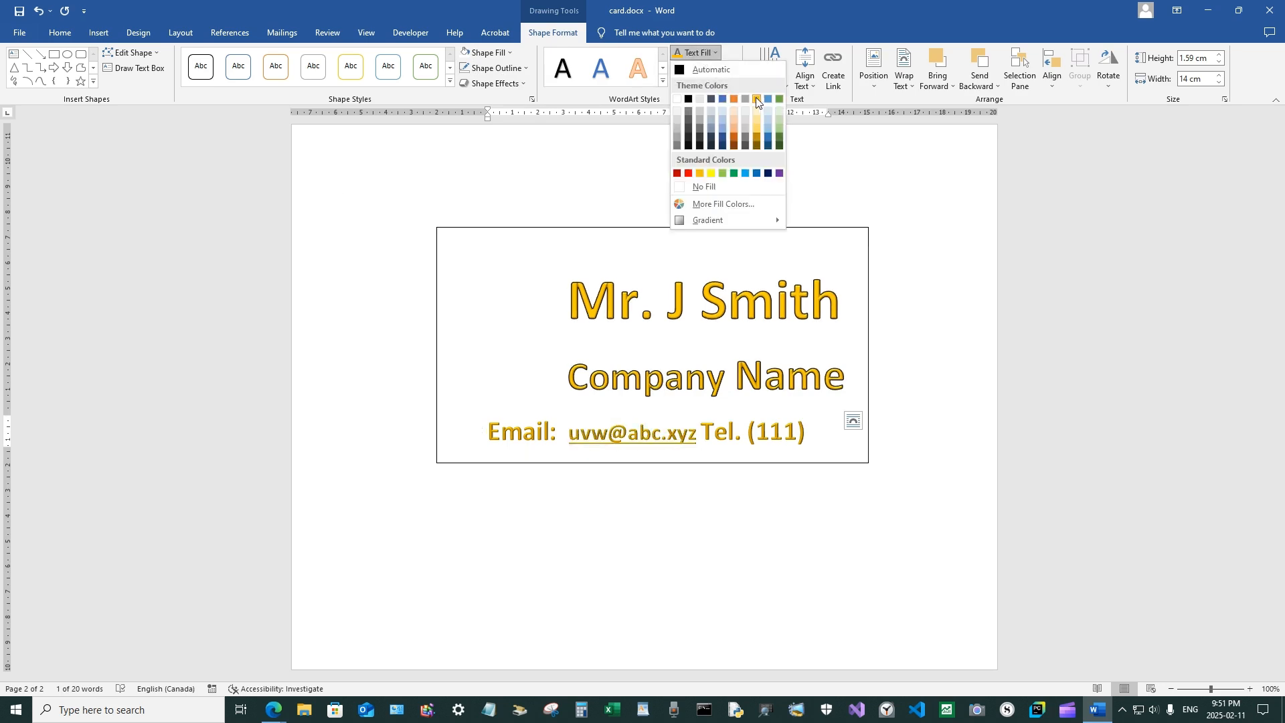
pyautogui.click(756, 99)
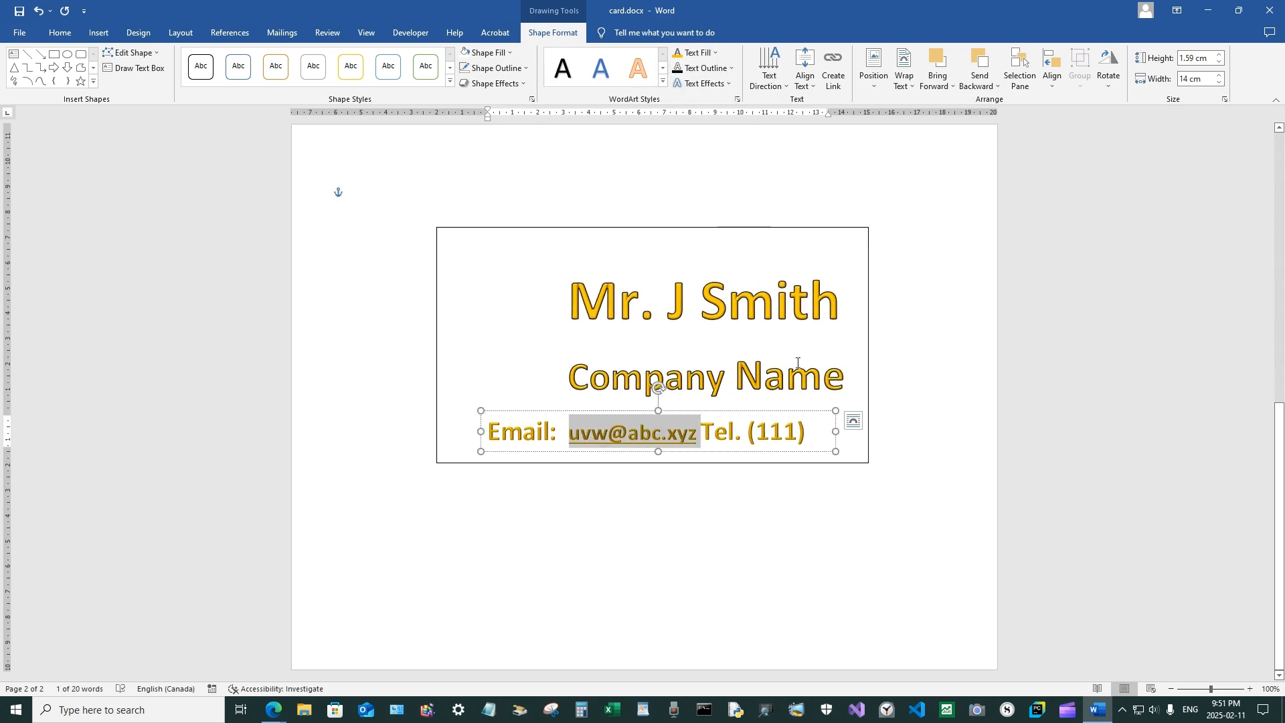
pyautogui.click(822, 543)
# Compare the contact line with the sample card's email text, and remove the underline from the new card's email address.
pyautogui.scroll(1, 598, 463)
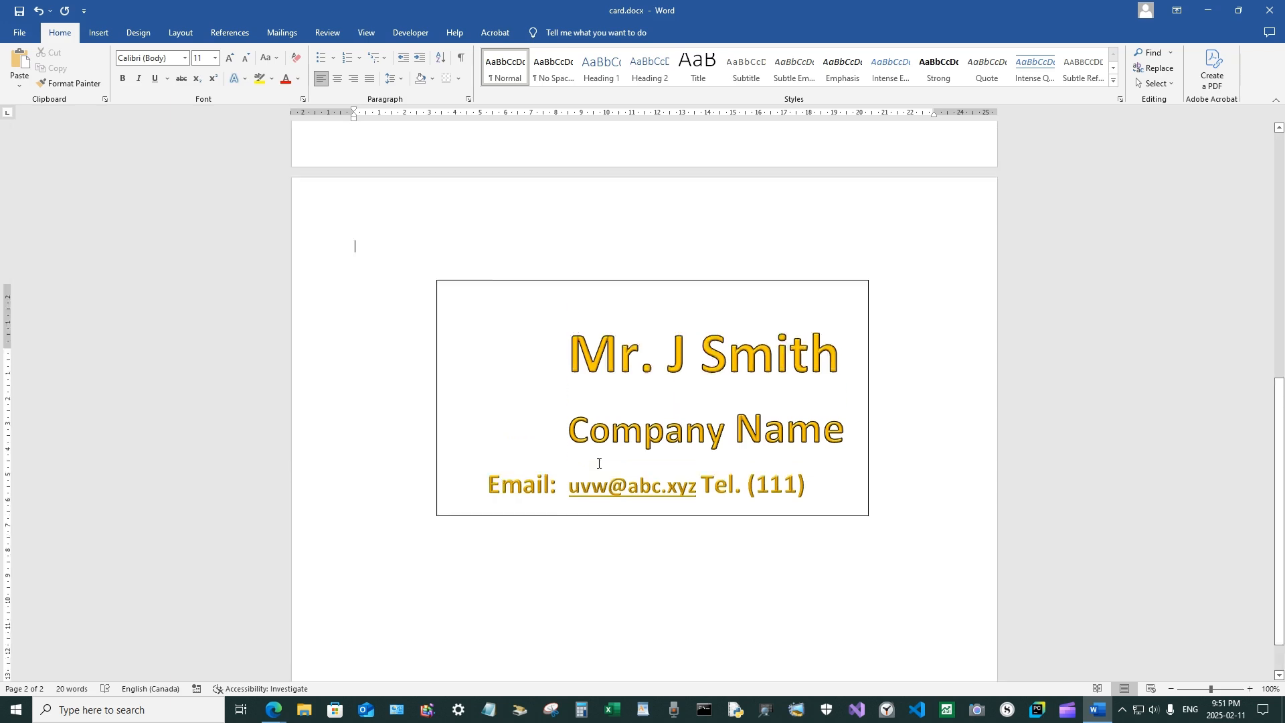
pyautogui.scroll(8, 598, 463)
pyautogui.click(564, 365)
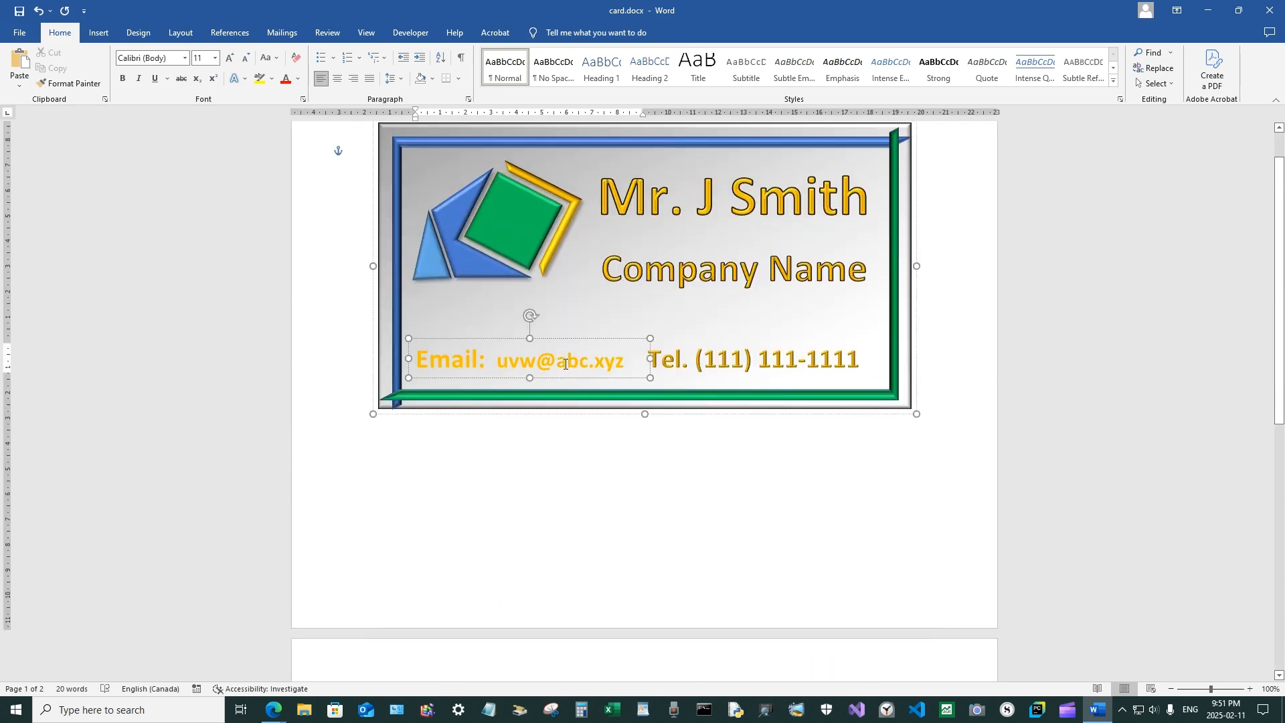
pyautogui.scroll(-7, 565, 375)
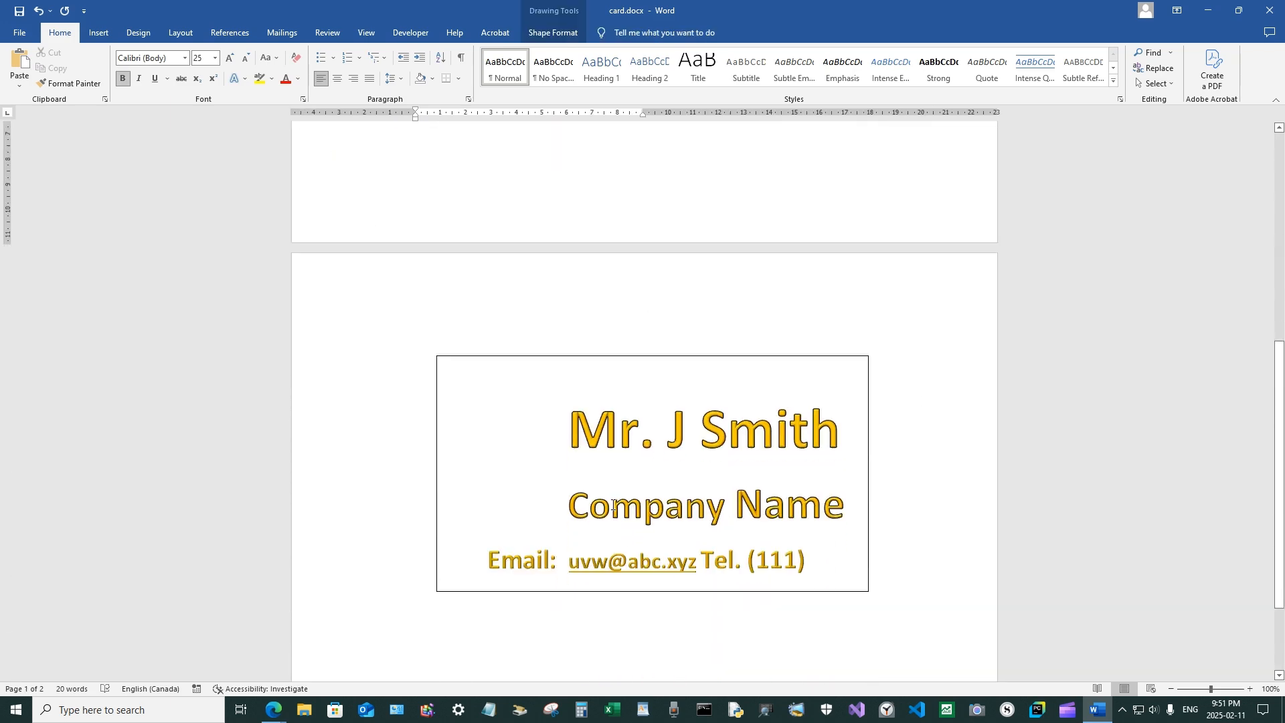
pyautogui.scroll(4, 609, 502)
pyautogui.scroll(-2, 605, 499)
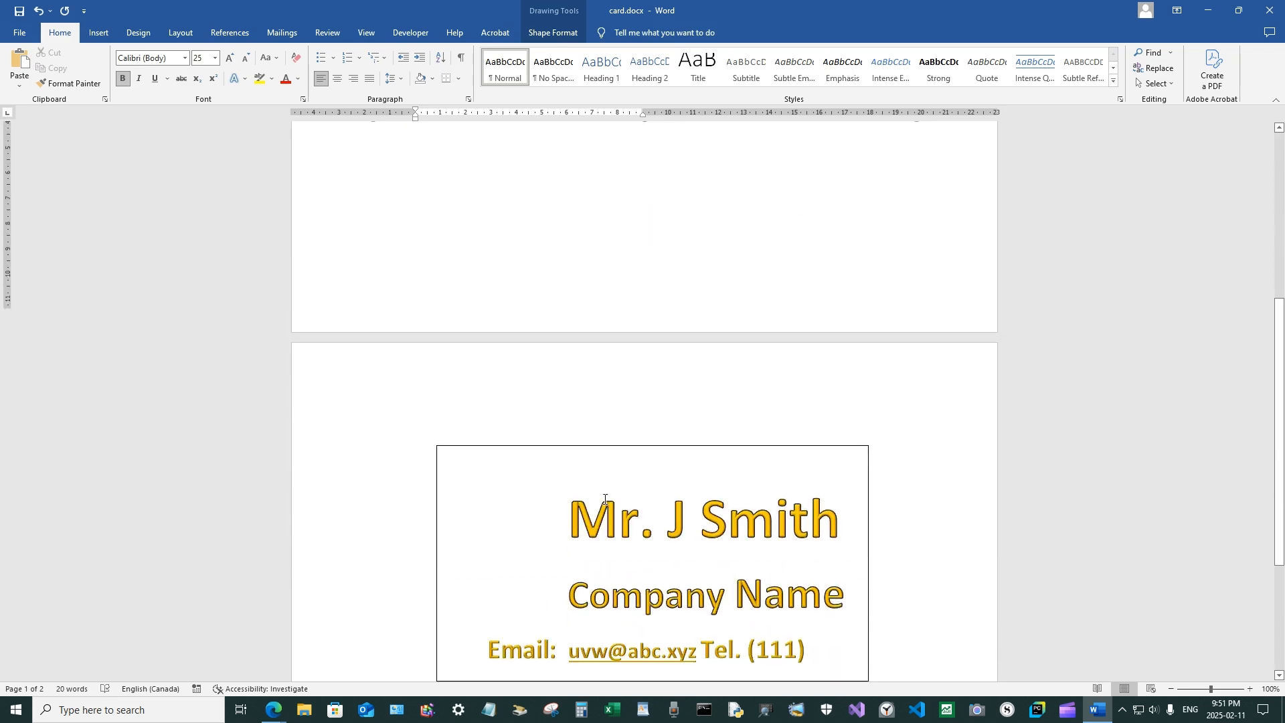
pyautogui.scroll(-2, 604, 499)
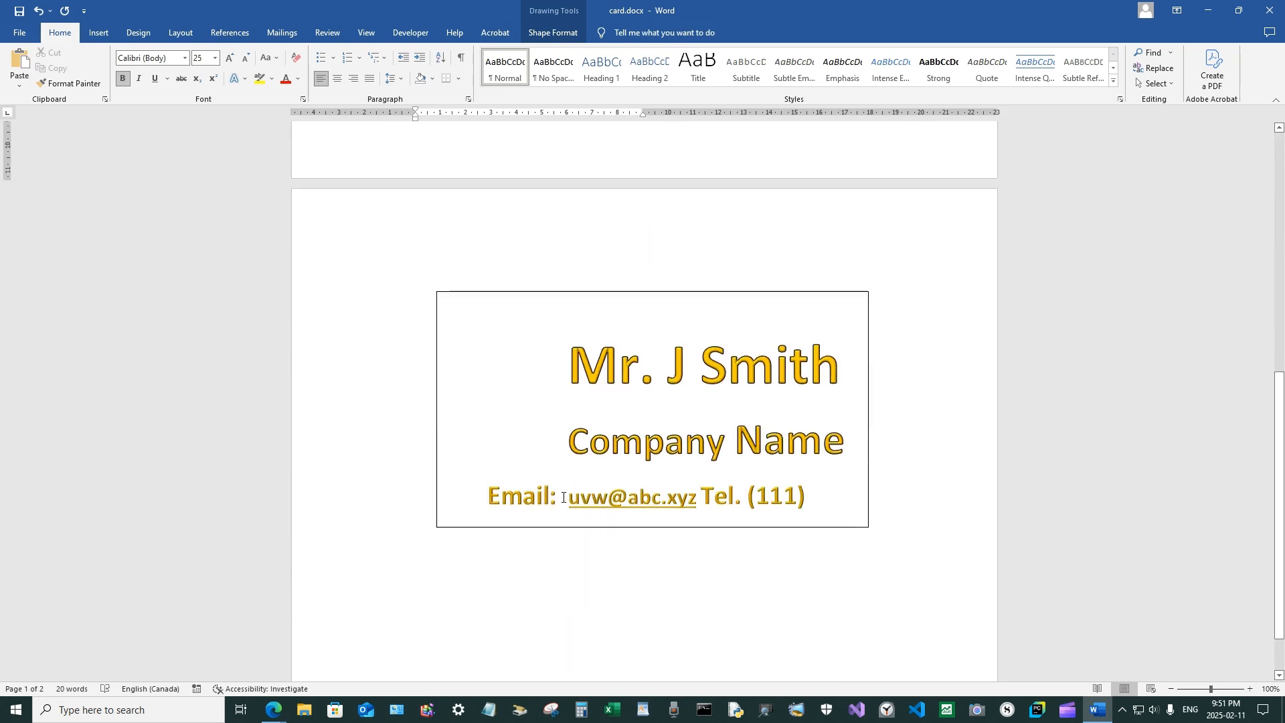
pyautogui.moveTo(562, 498); pyautogui.dragTo(696, 499)
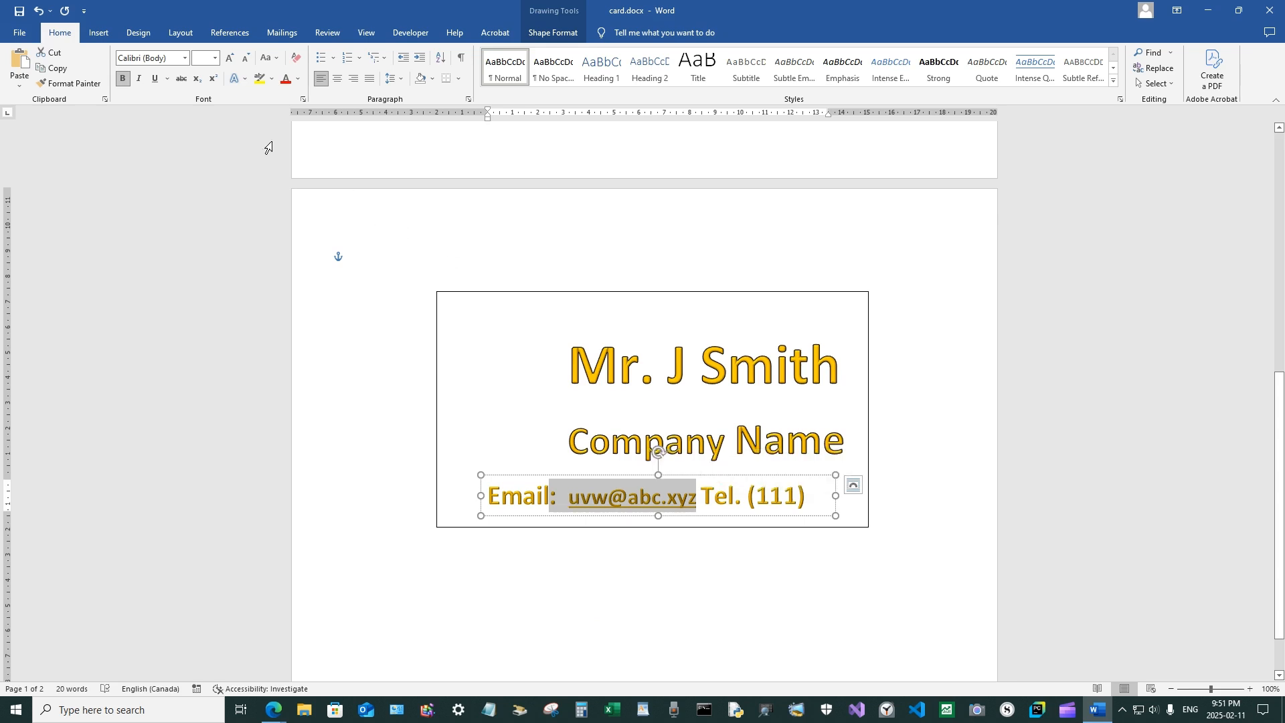
pyautogui.click(154, 79)
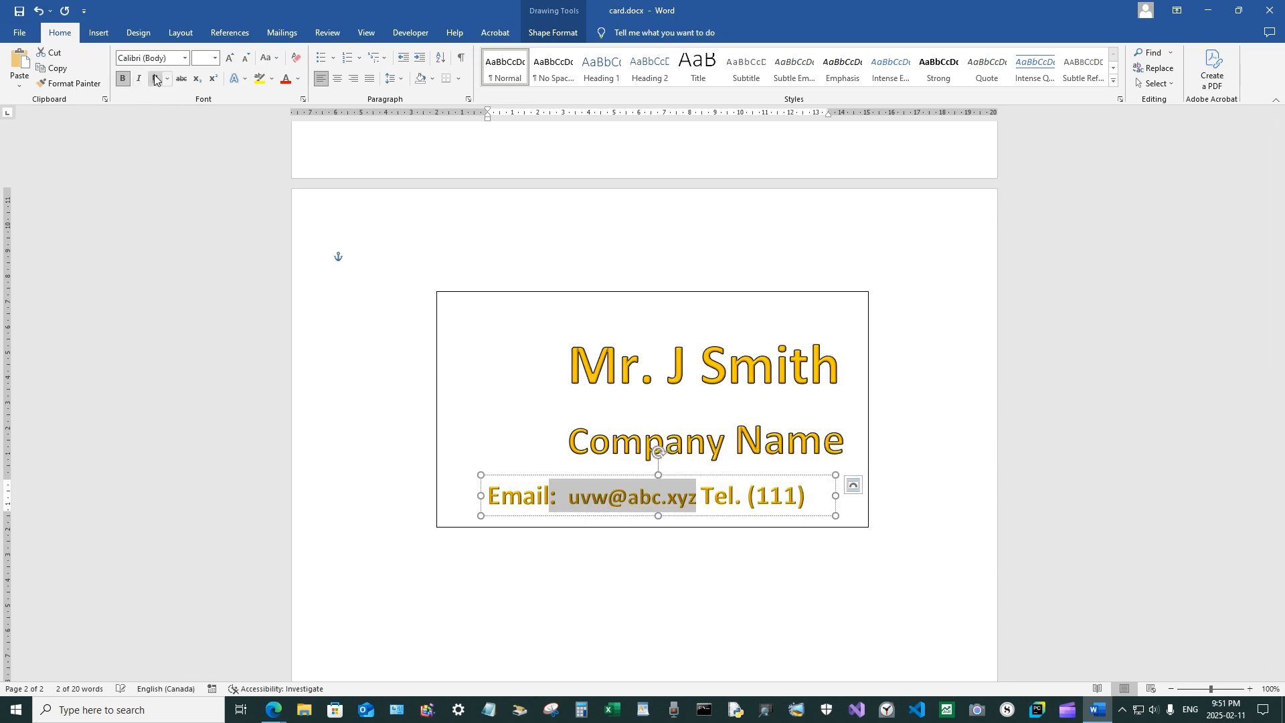
pyautogui.click(716, 609)
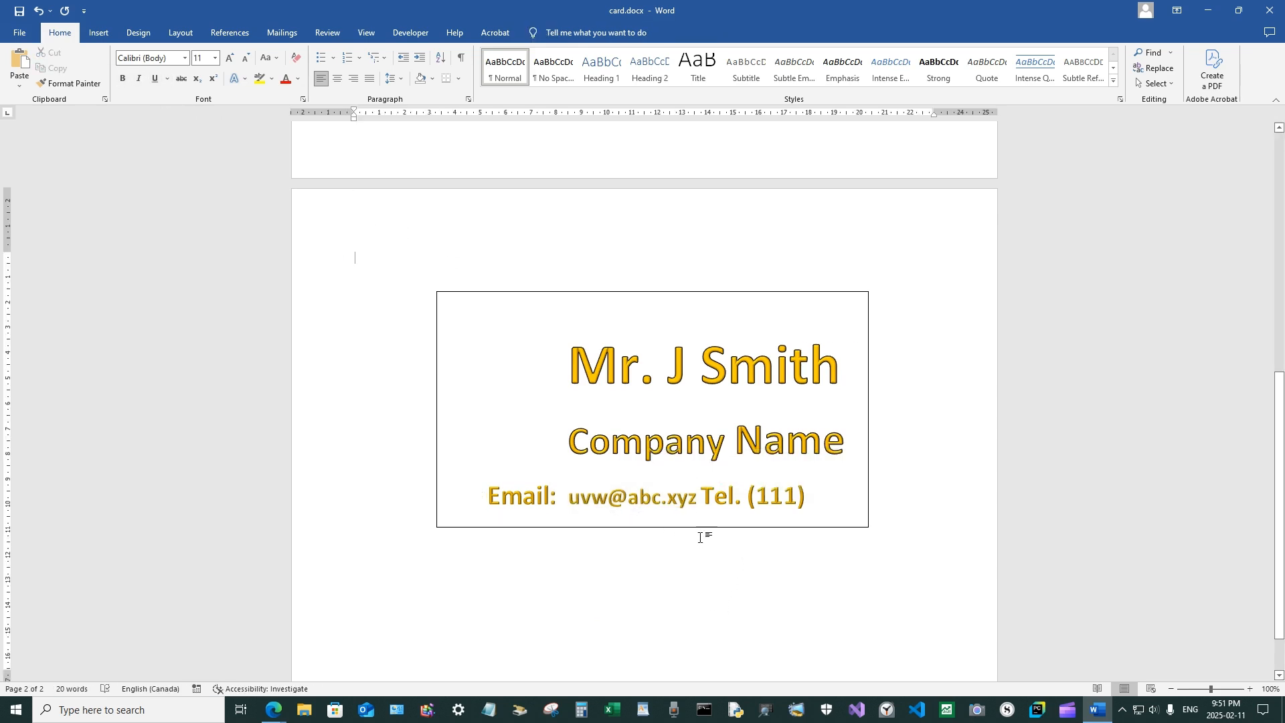
# Set the font size of the whole email line, label and address, to 30.
pyautogui.moveTo(489, 495); pyautogui.dragTo(647, 498)
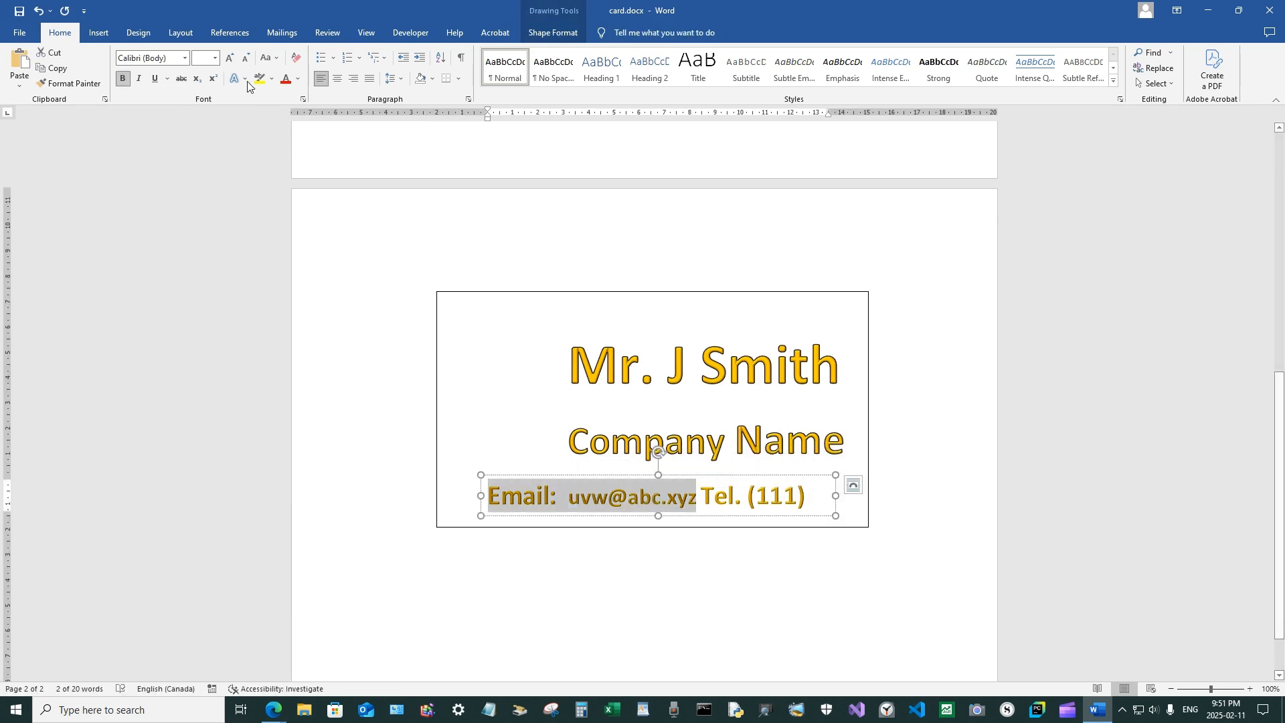
pyautogui.write('30')
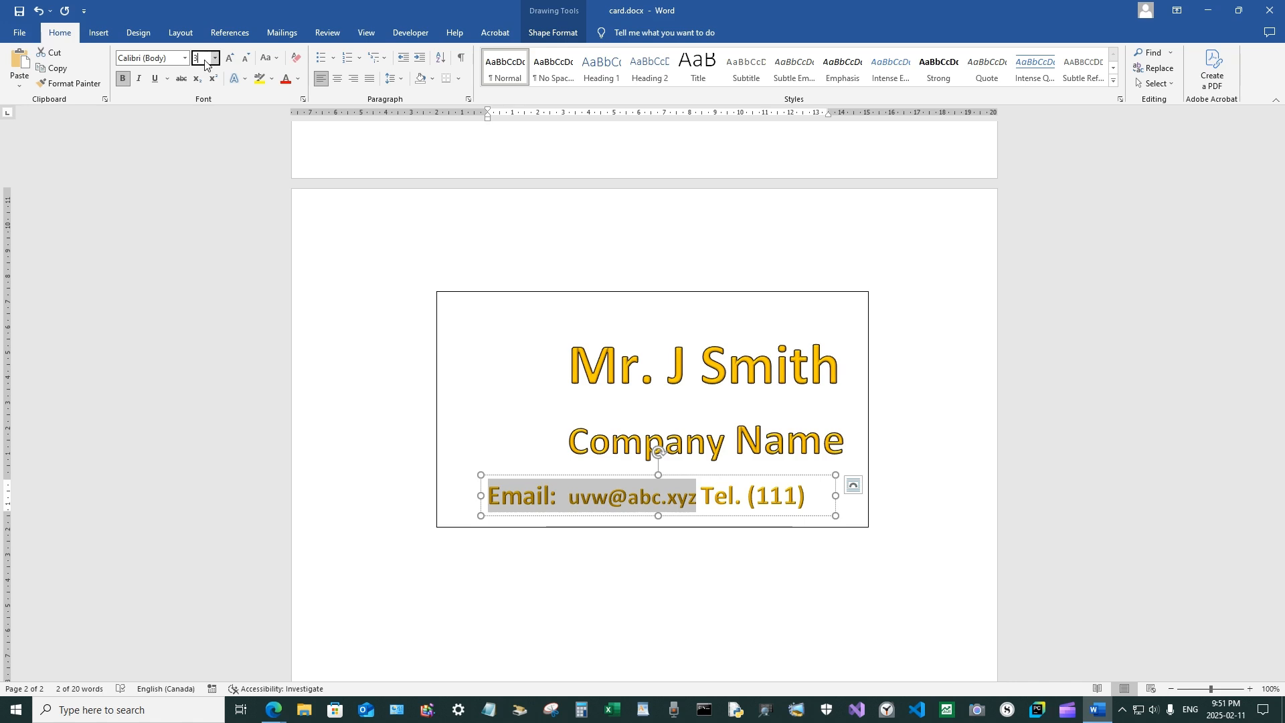
pyautogui.press('Return')
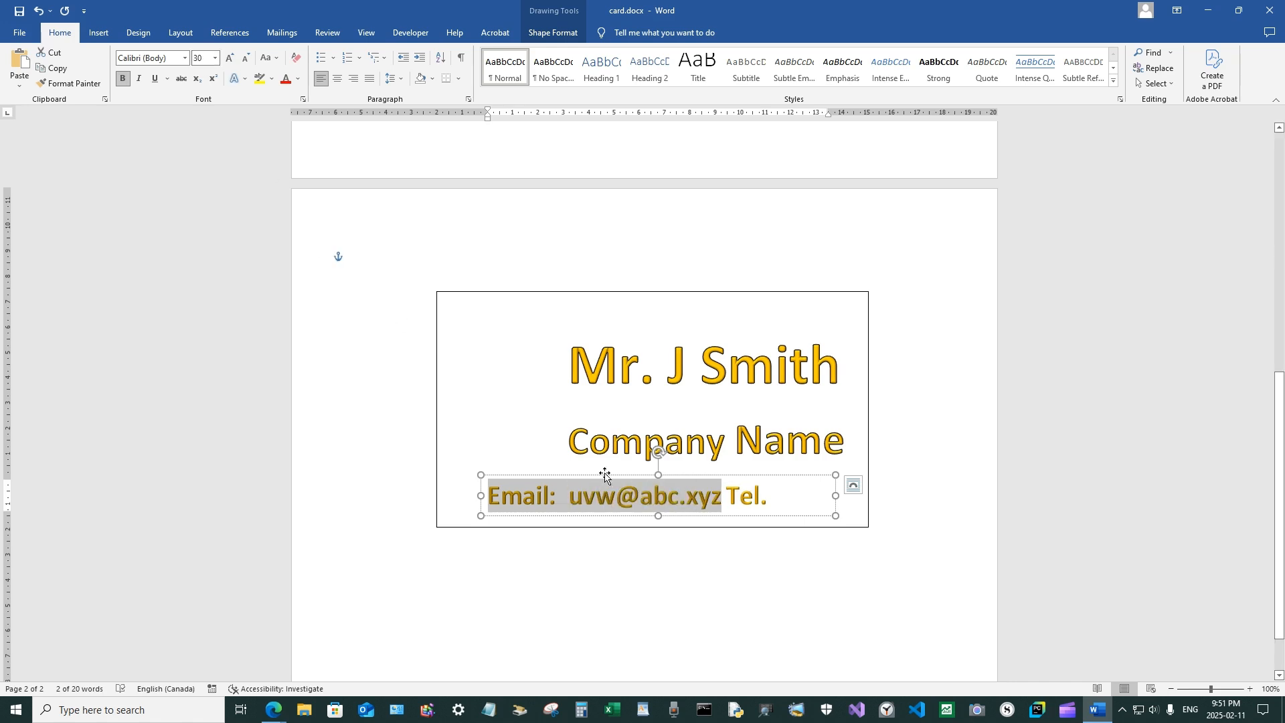
pyautogui.click(523, 499)
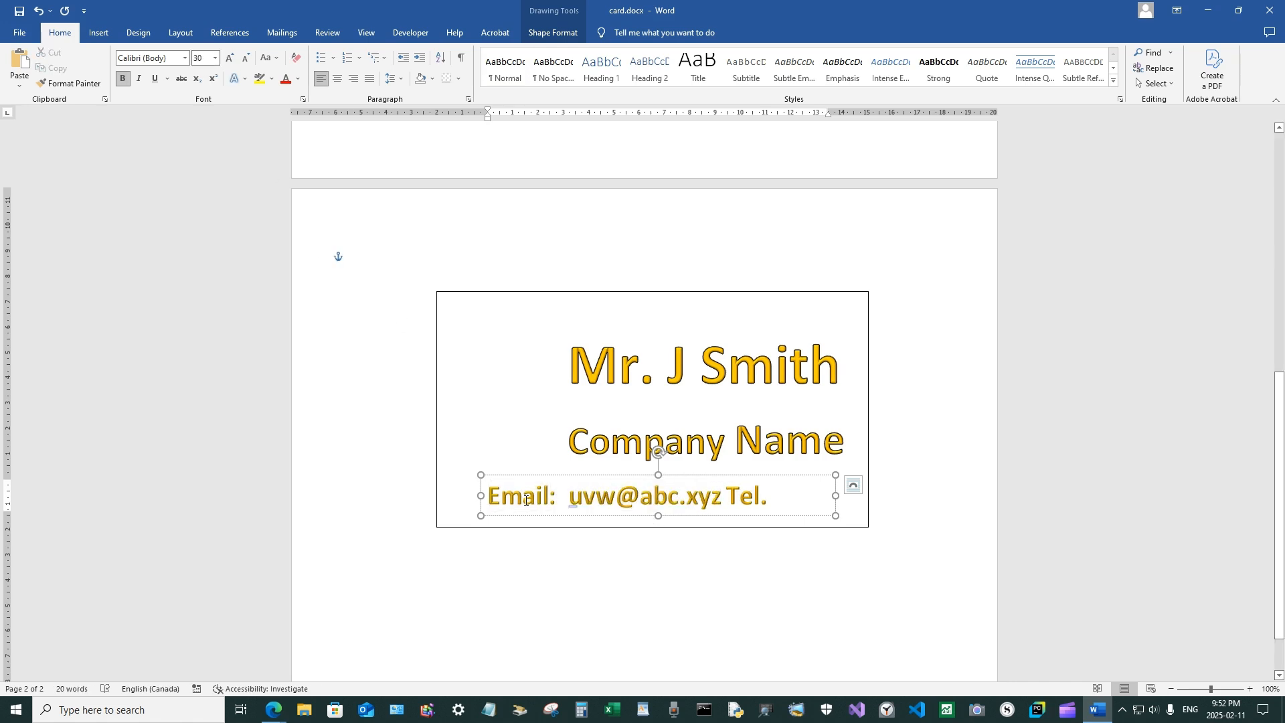
# Set the font size of only the email address in the contact line to 25.
pyautogui.moveTo(571, 498); pyautogui.dragTo(719, 500)
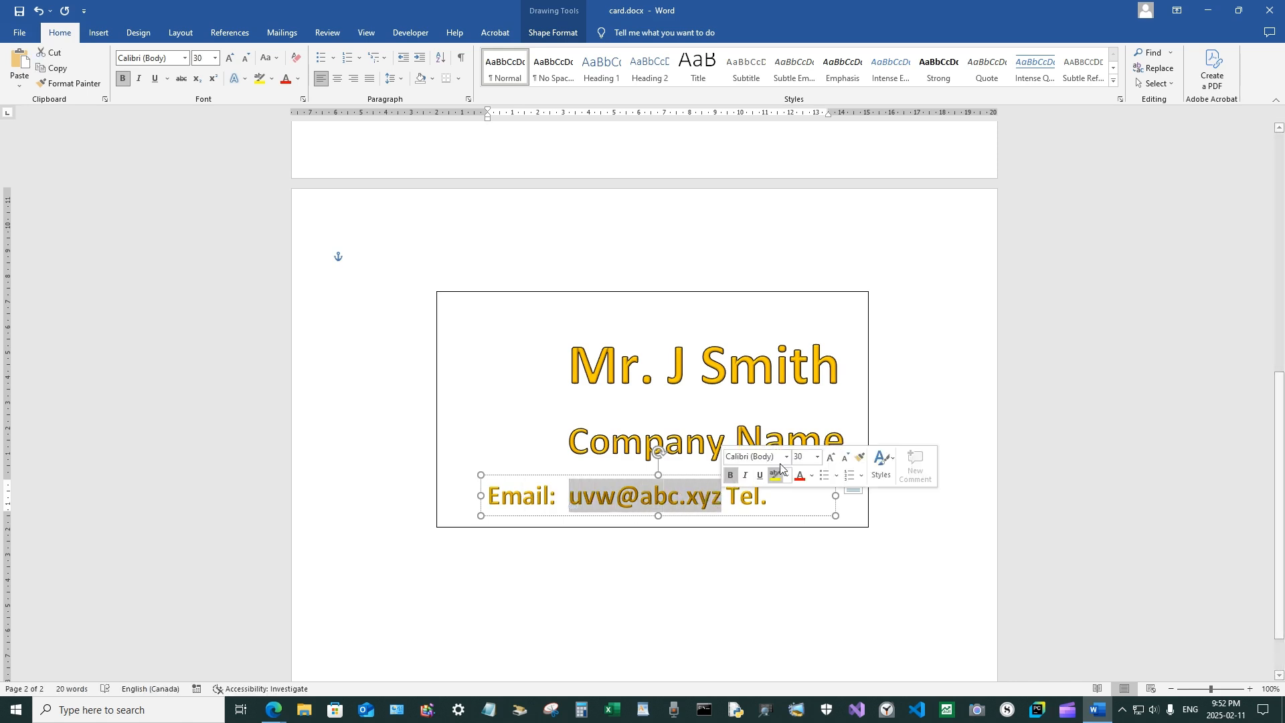
pyautogui.click(811, 458)
pyautogui.write('25')
pyautogui.press('Return')
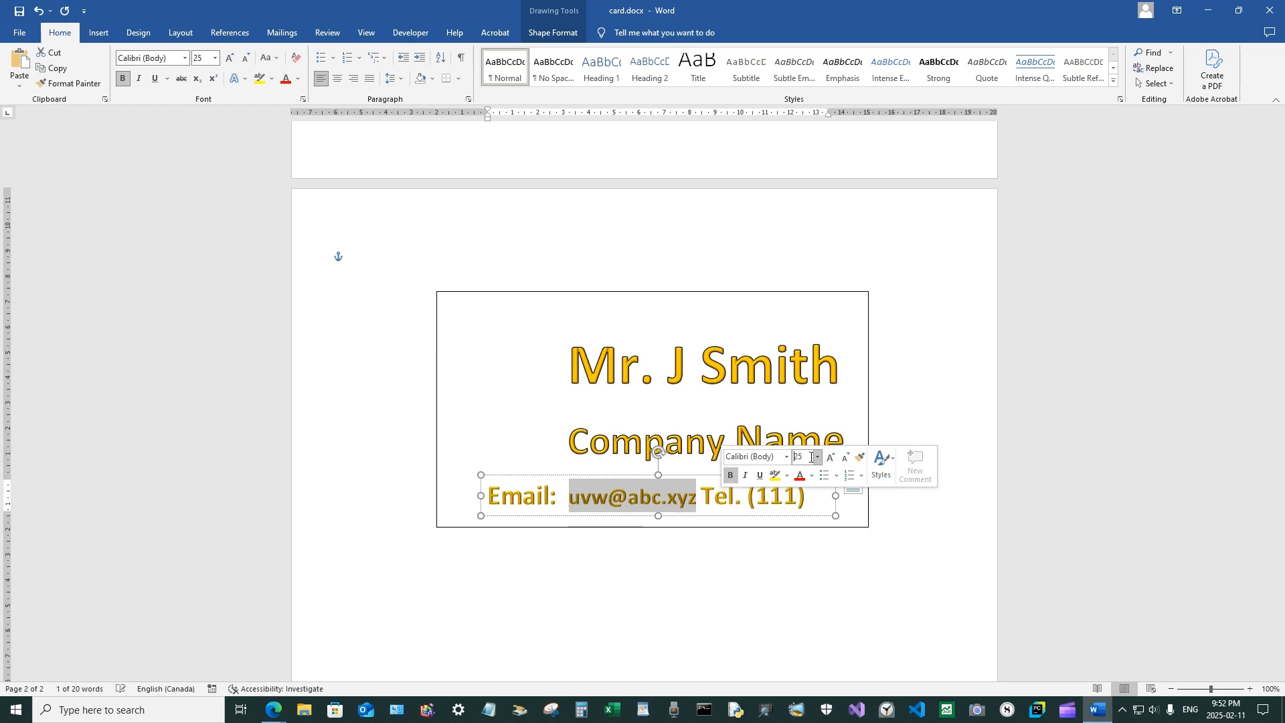
pyautogui.click(713, 498)
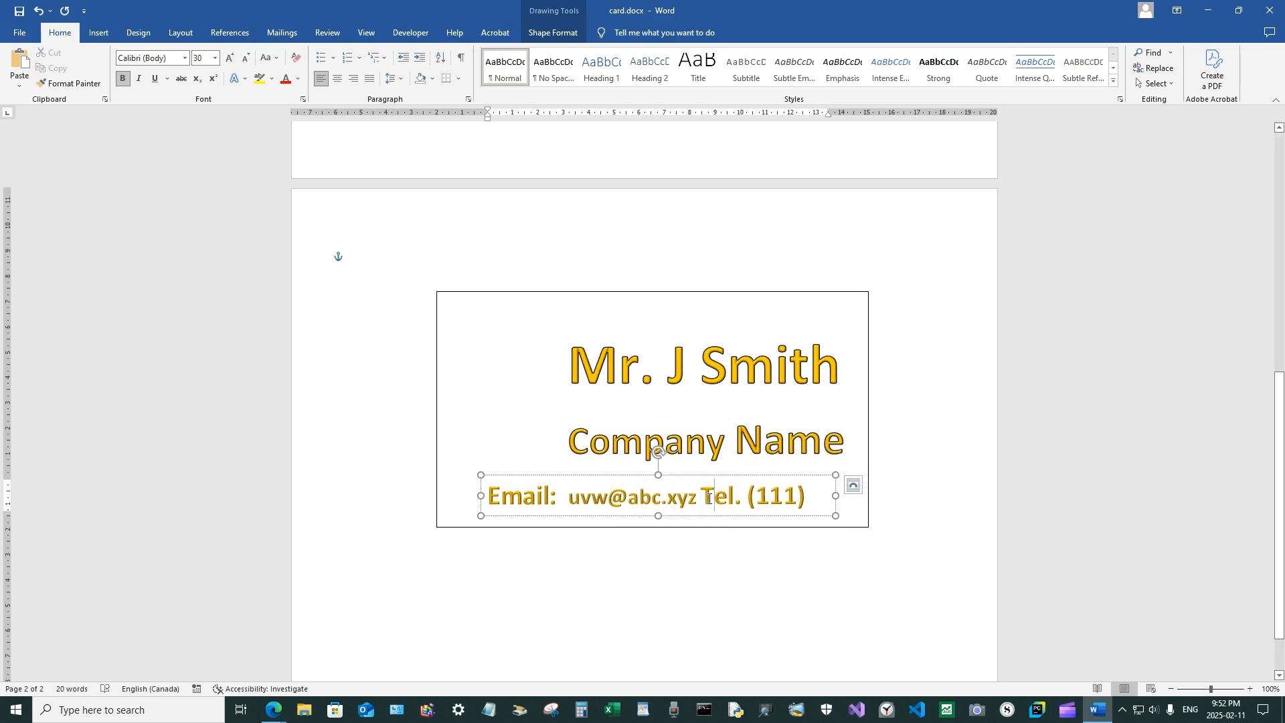
# Widen the contact text box leftward almost to the card's left edge, and try to extend its right side too.
pyautogui.moveTo(707, 498); pyautogui.dragTo(866, 510)
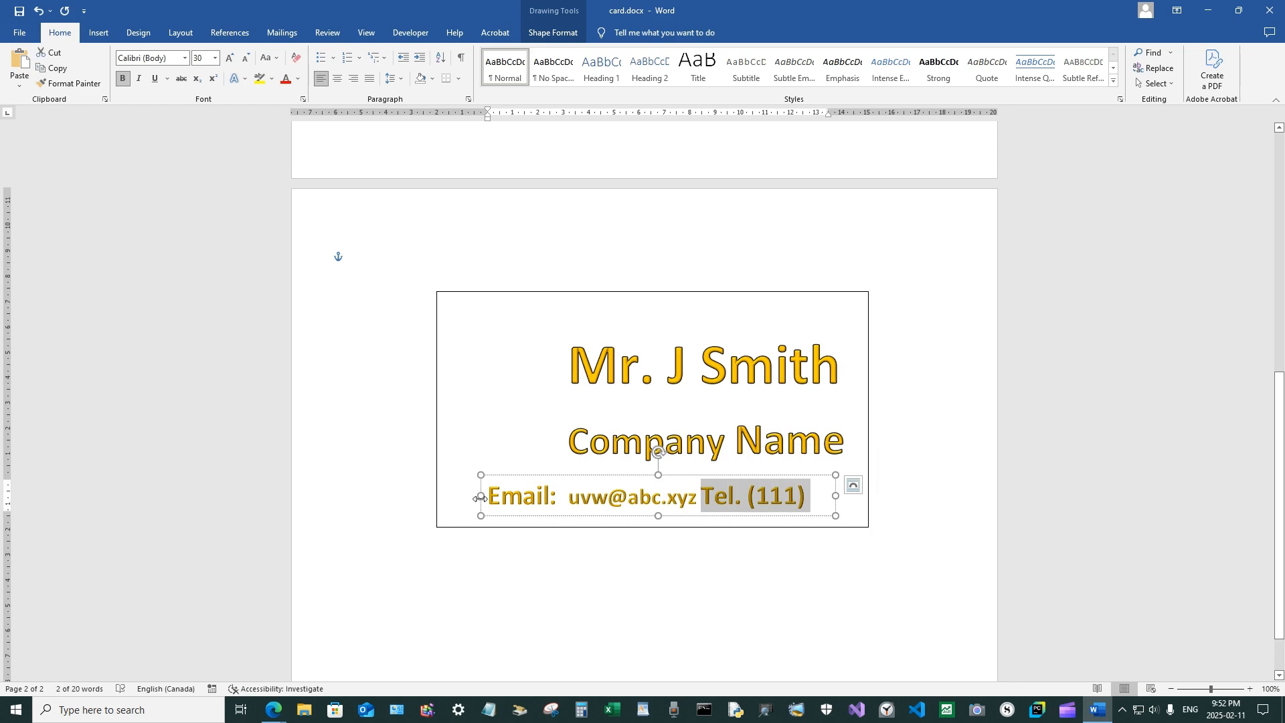
pyautogui.moveTo(479, 495); pyautogui.dragTo(444, 508)
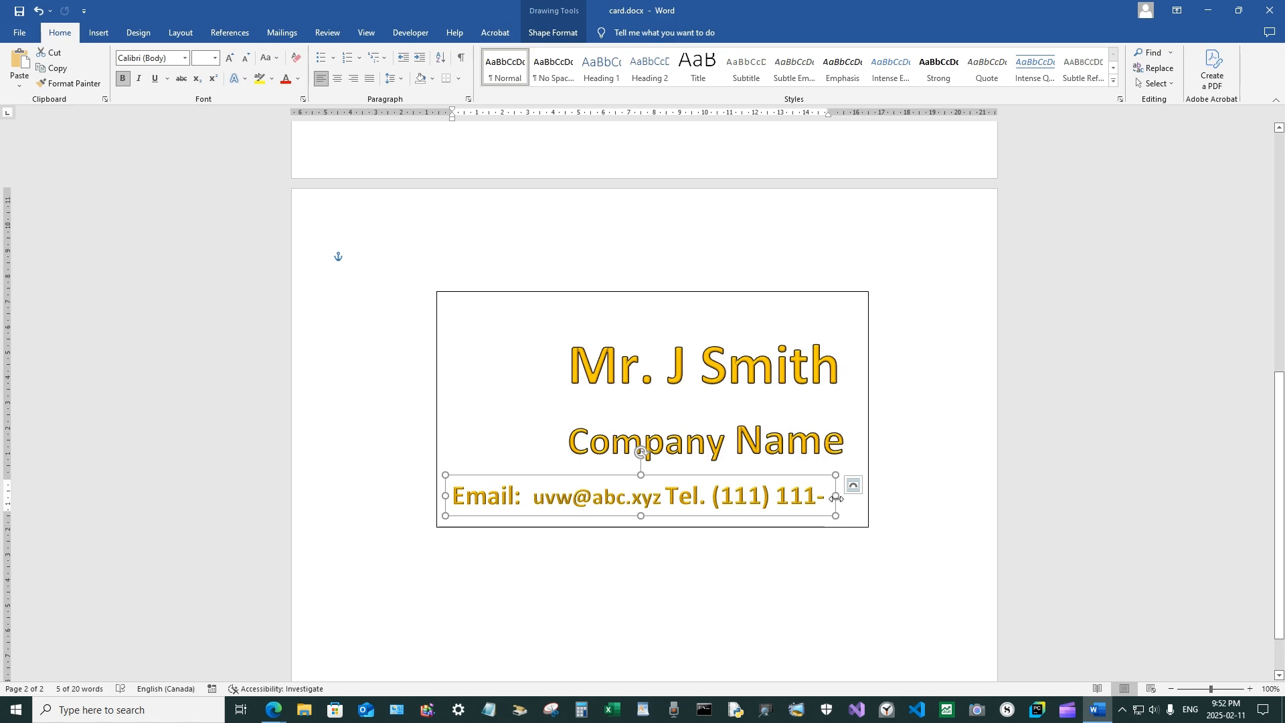
pyautogui.moveTo(835, 497); pyautogui.dragTo(862, 501)
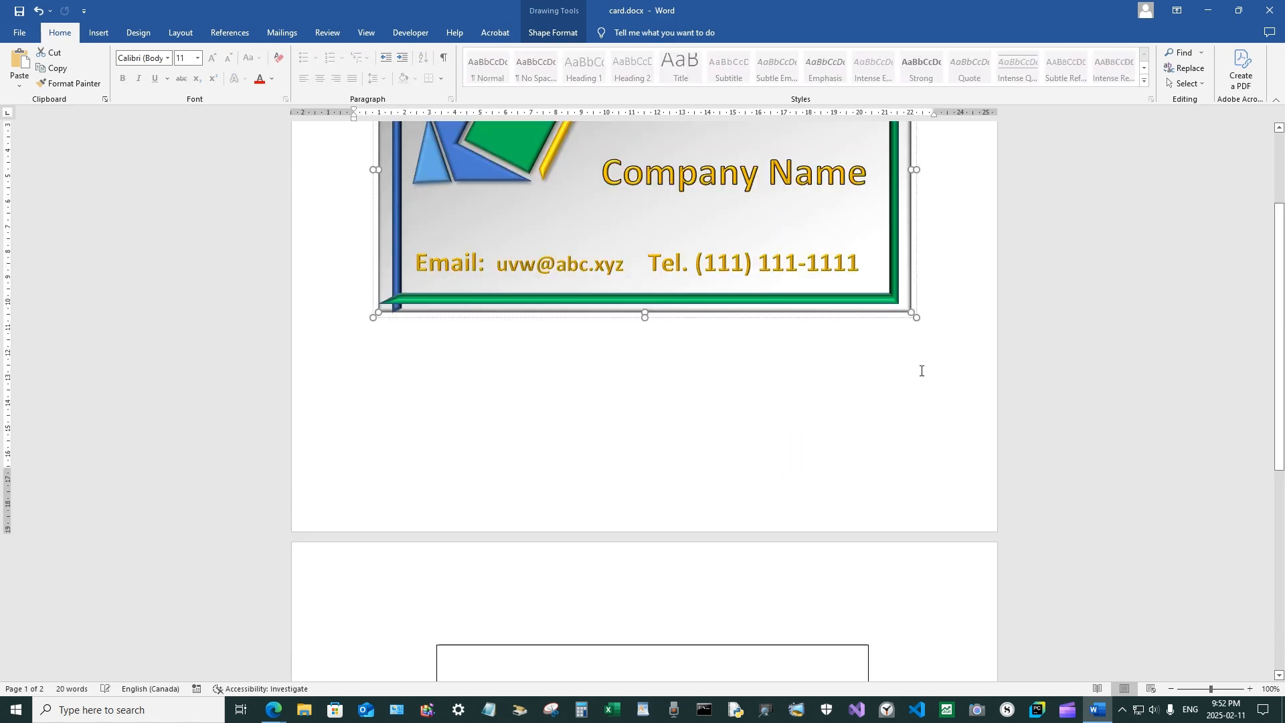
# Check the sample card's overall size, and set the height of the new card's base rectangle to 11.3 cm.
pyautogui.scroll(3, 921, 371)
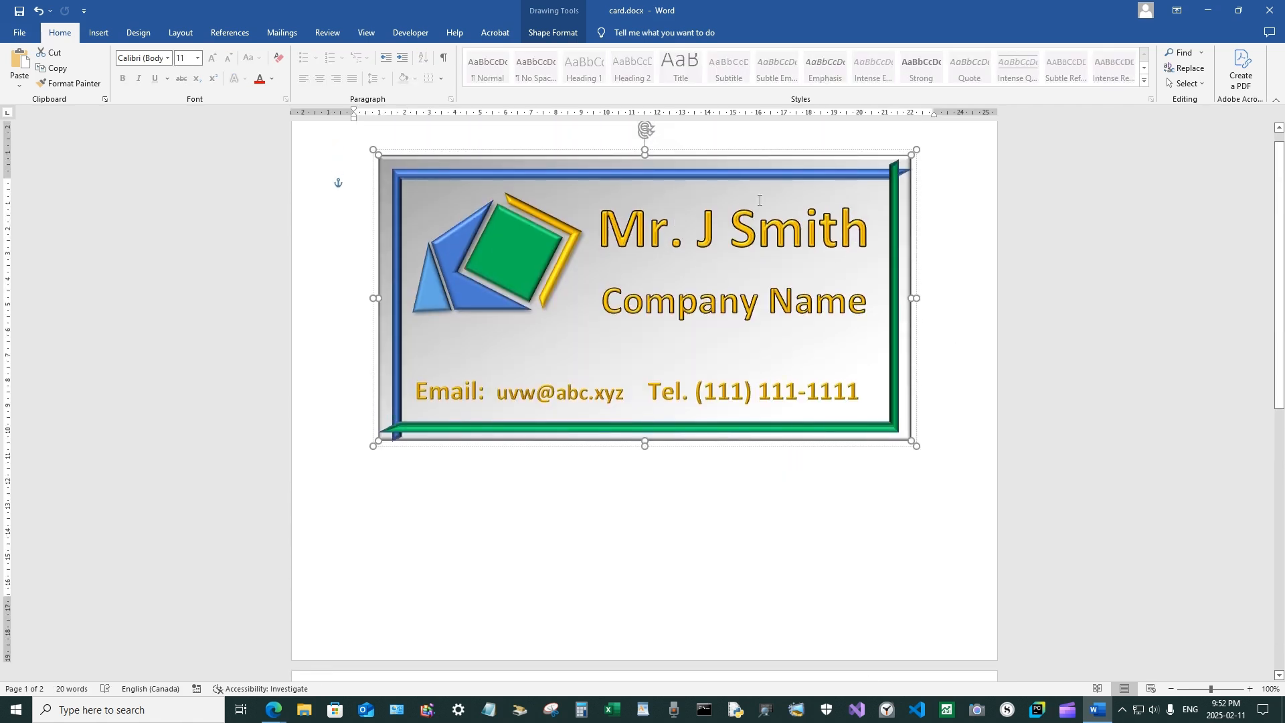
pyautogui.click(531, 33)
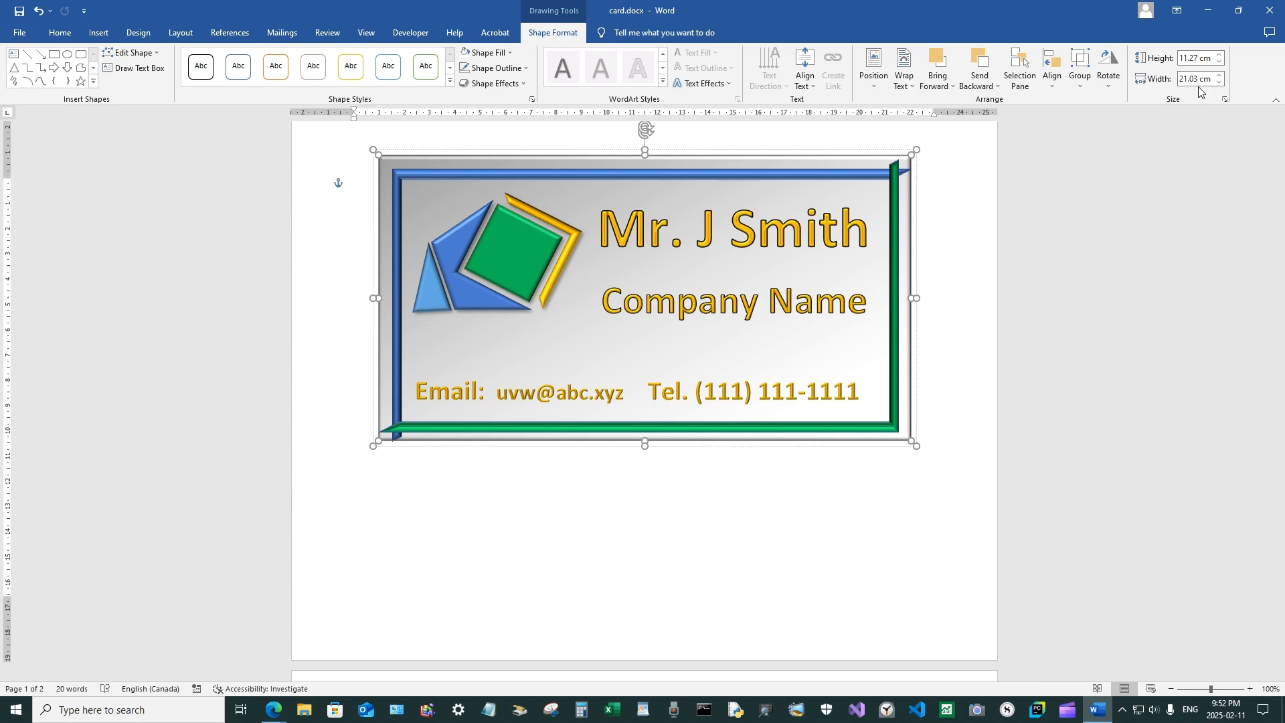
pyautogui.scroll(-8, 1162, 390)
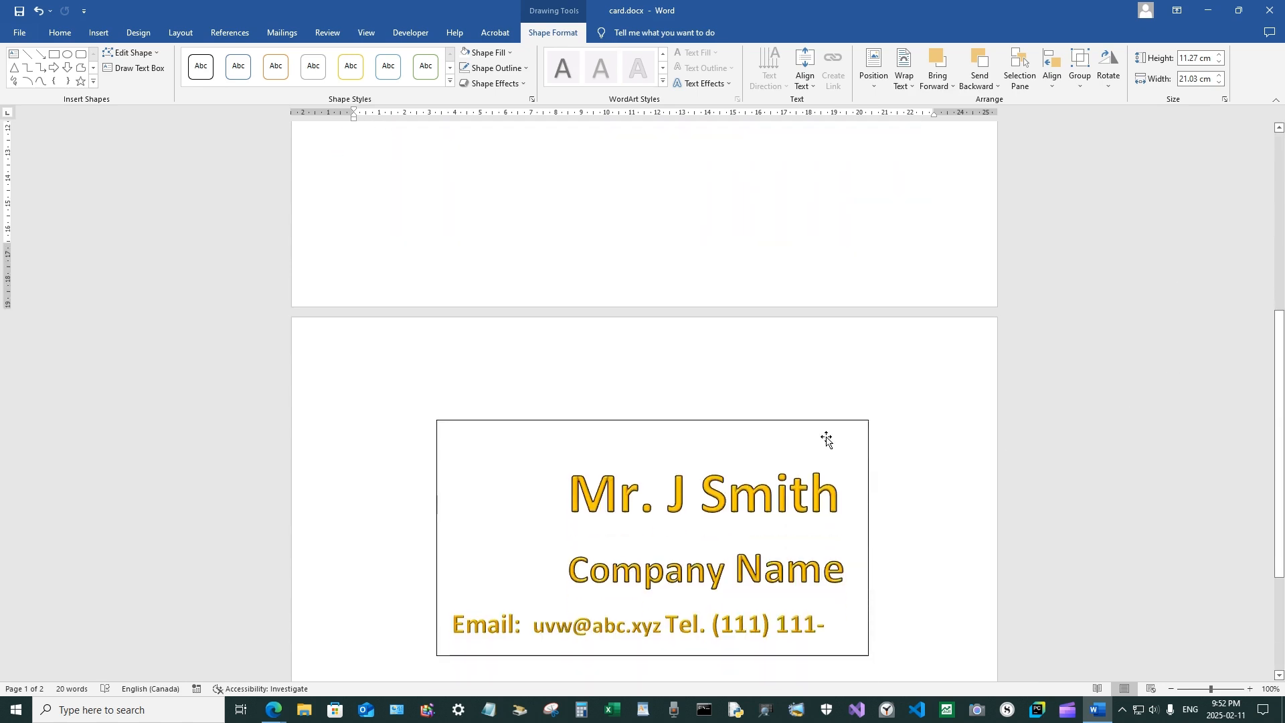
pyautogui.click(741, 448)
pyautogui.click(1202, 59)
pyautogui.write('11')
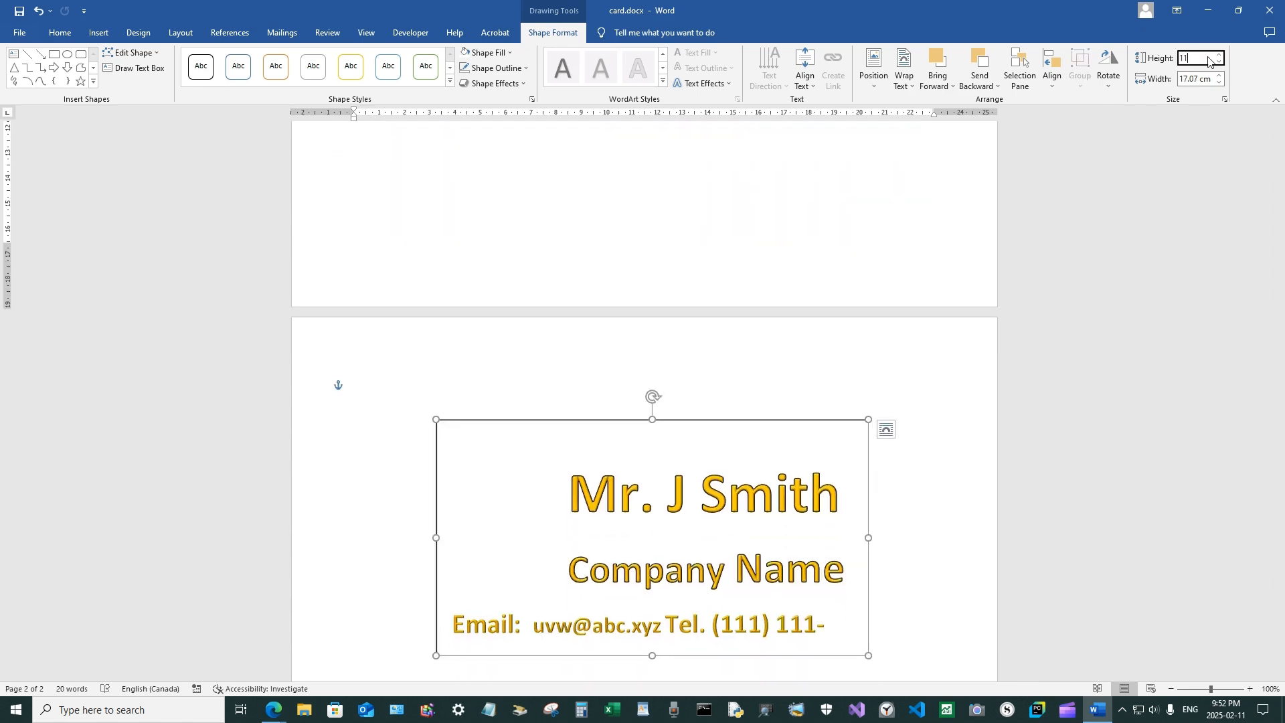
pyautogui.write('.30')
pyautogui.press('Return')
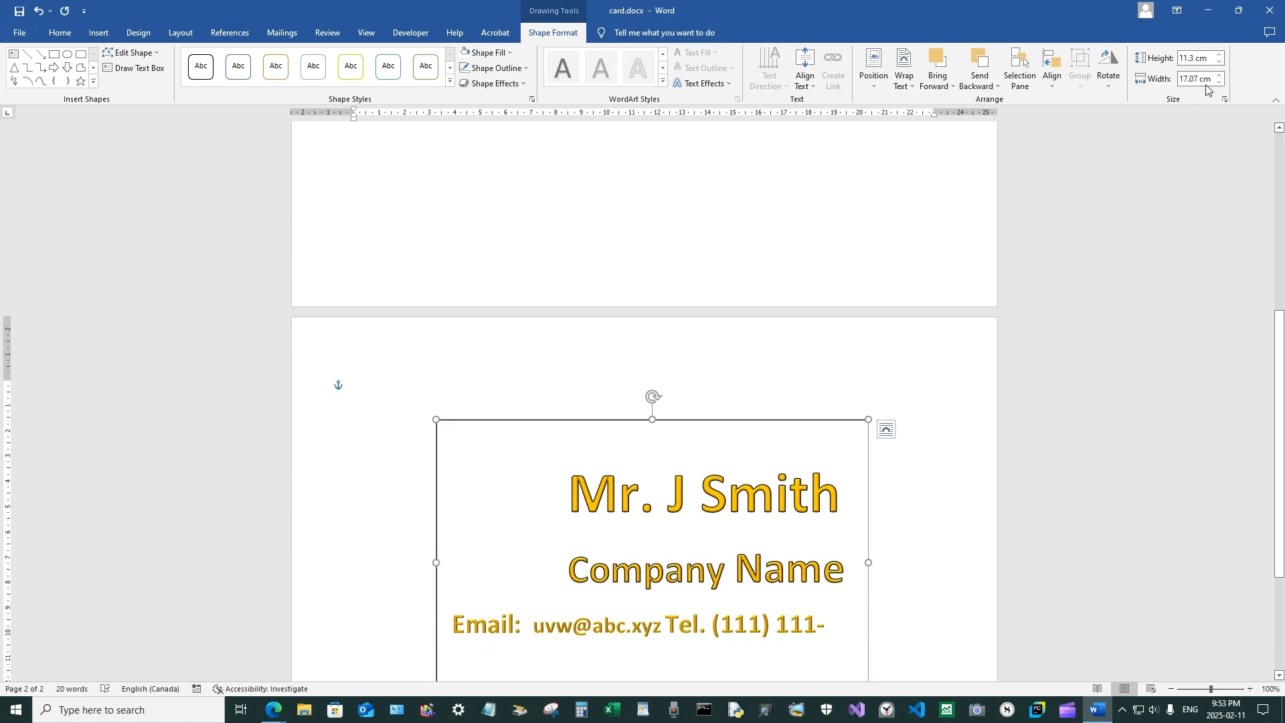
# Set the base rectangle's width to 21.05 cm and move it up and left so it surrounds the card text.
pyautogui.click(1198, 79)
pyautogui.write('21')
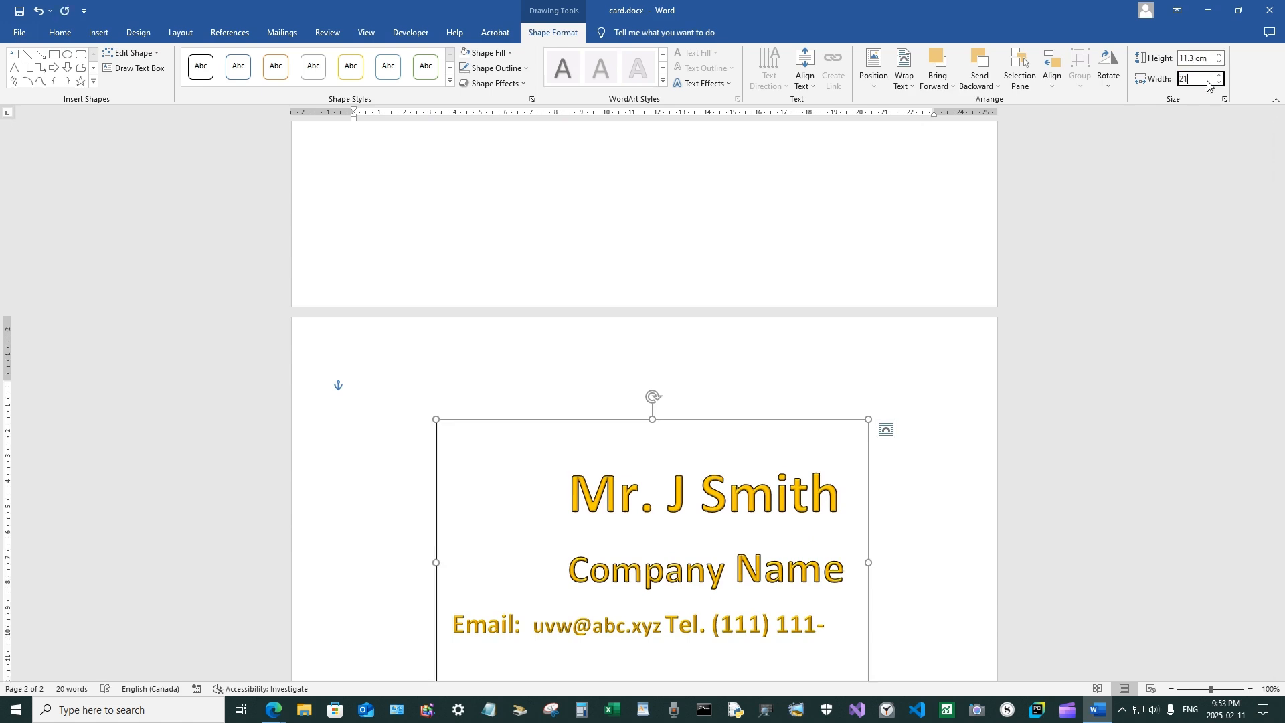
pyautogui.write('.05')
pyautogui.press('Return')
pyautogui.moveTo(852, 420); pyautogui.dragTo(801, 399)
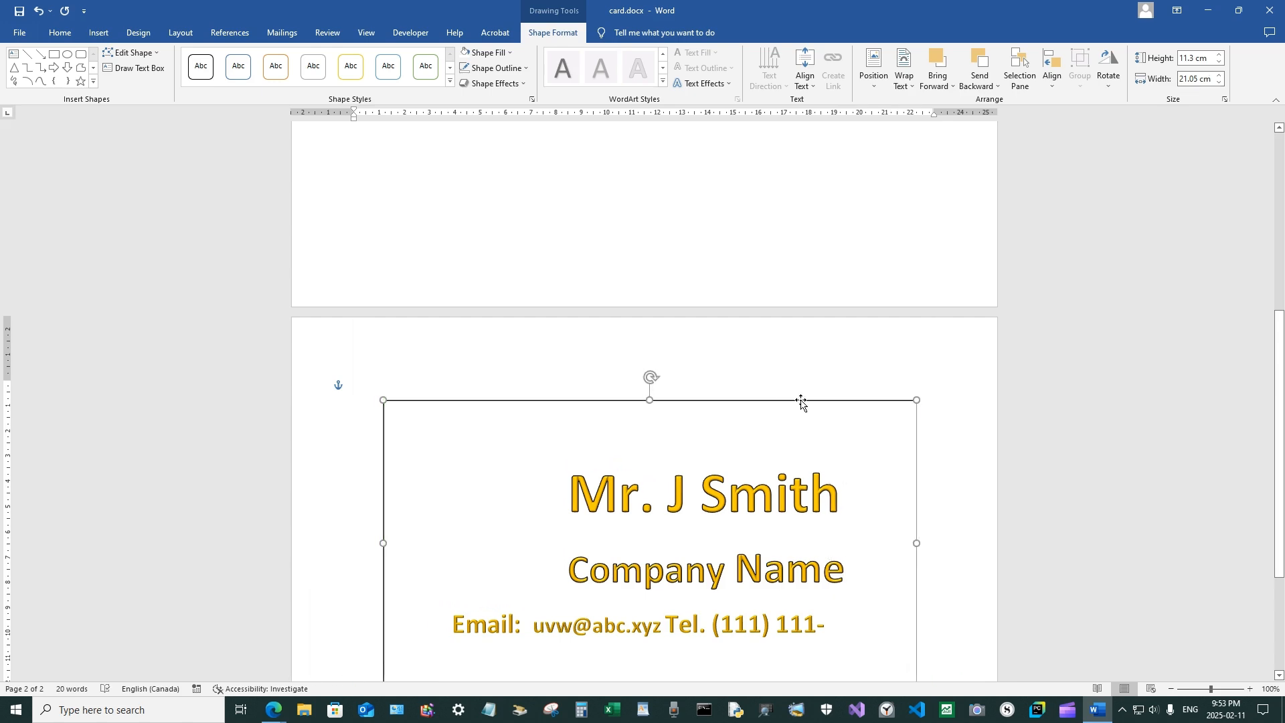
pyautogui.scroll(-3, 832, 488)
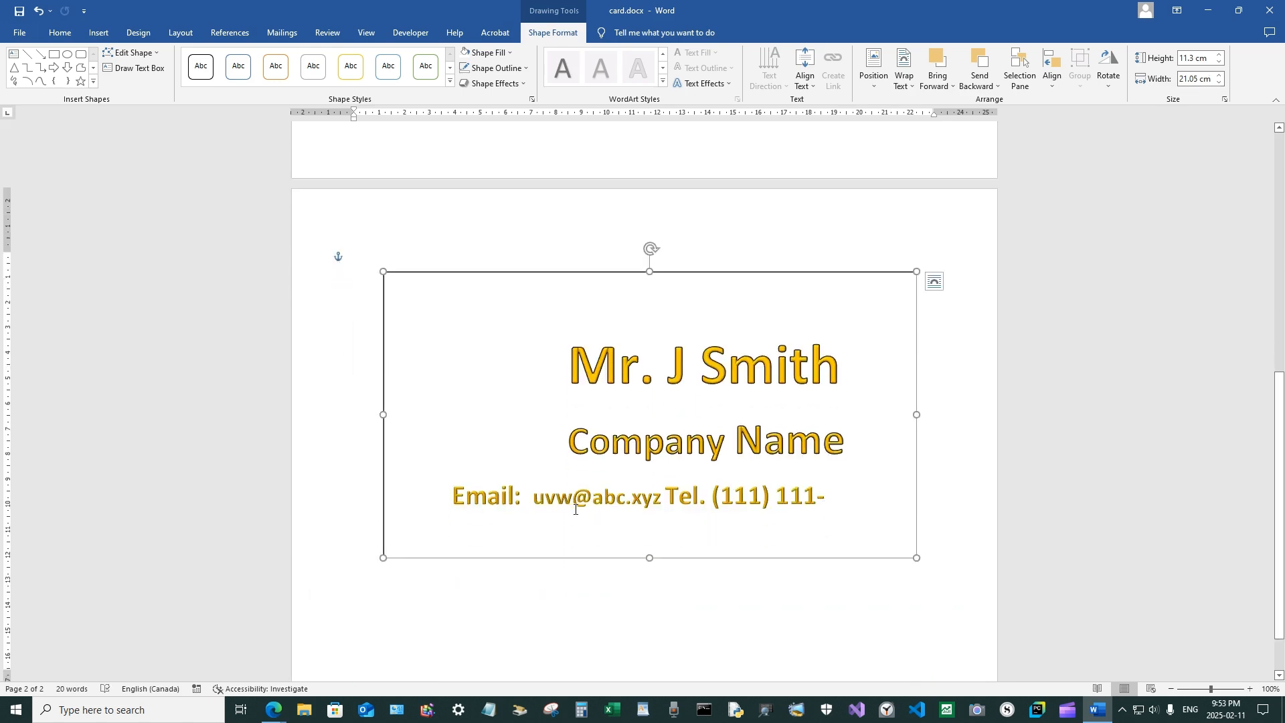
# Move the contact text box toward the card's lower-left corner and widen it to about 19 cm so the whole telephone entry fits.
pyautogui.click(492, 505)
pyautogui.moveTo(495, 475); pyautogui.dragTo(453, 499)
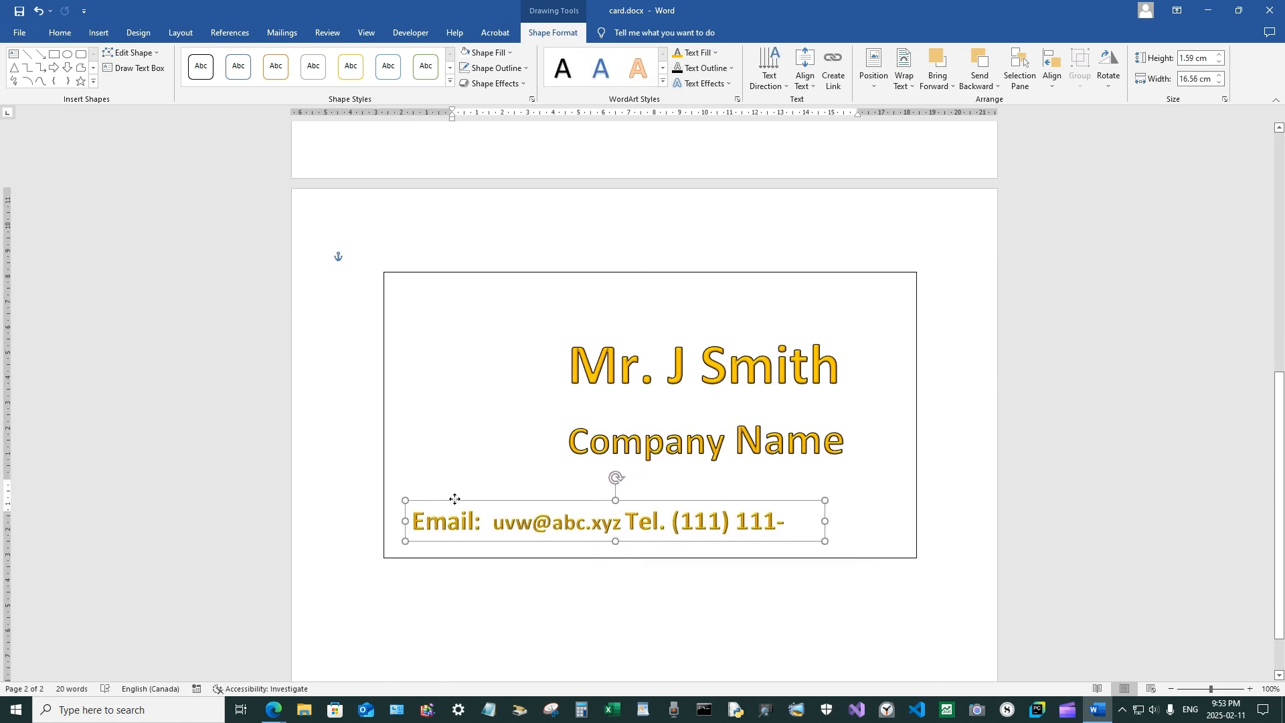
pyautogui.moveTo(825, 520); pyautogui.dragTo(944, 504)
pyautogui.scroll(5, 944, 504)
pyautogui.scroll(-5, 945, 503)
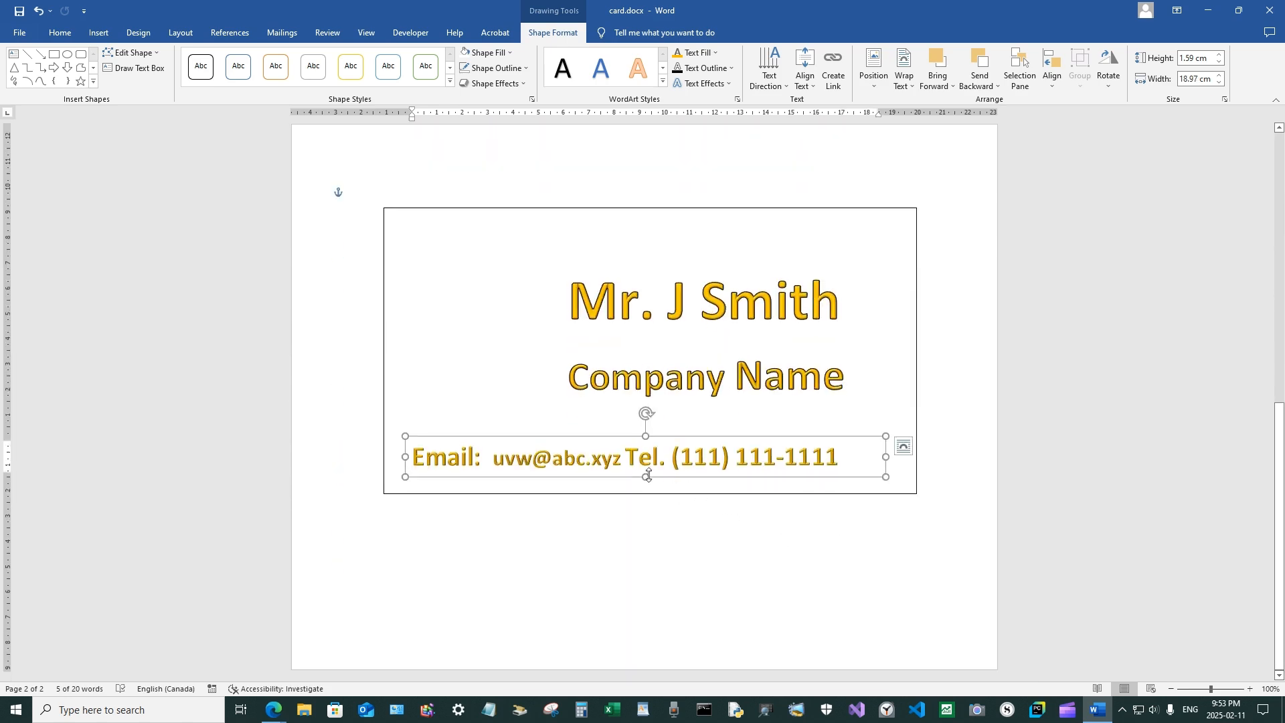
# Add spaces between the email address and the telephone entry in the contact line.
pyautogui.click(626, 461)
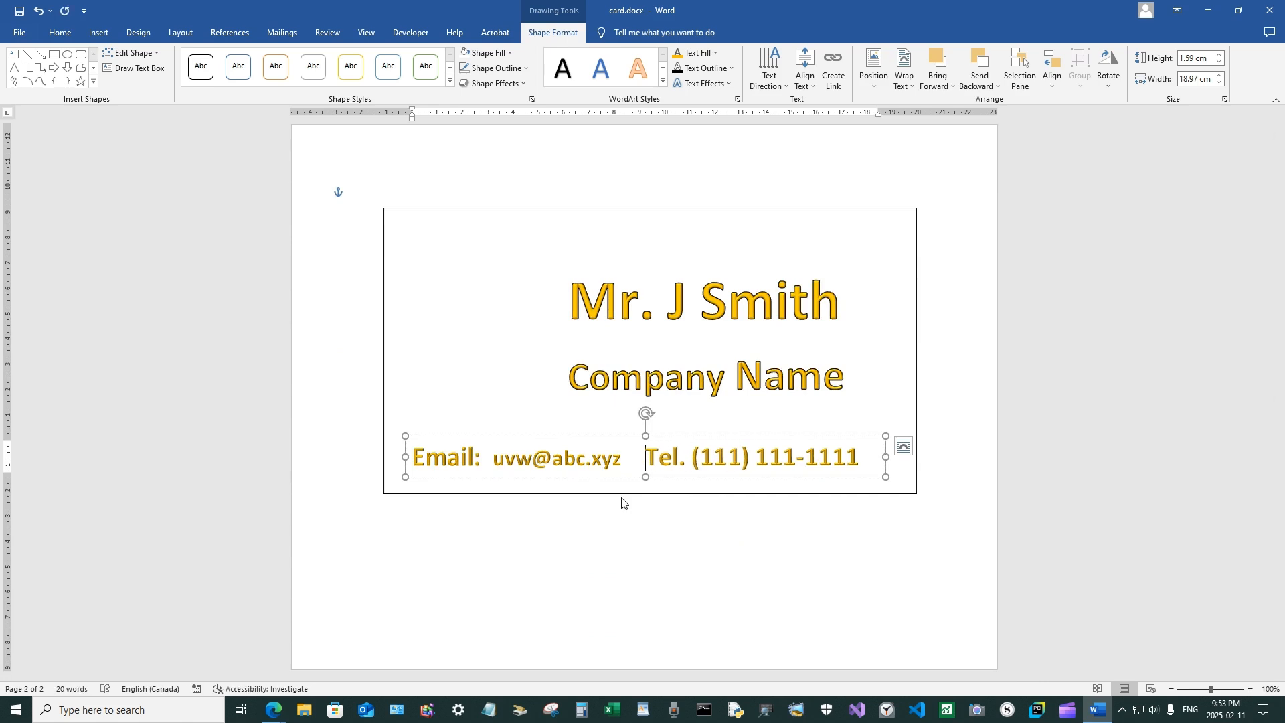
pyautogui.click(621, 493)
pyautogui.scroll(2, 679, 466)
# Shift the name and company text box right toward the card's edge and compare its placement with the sample card.
pyautogui.click(629, 390)
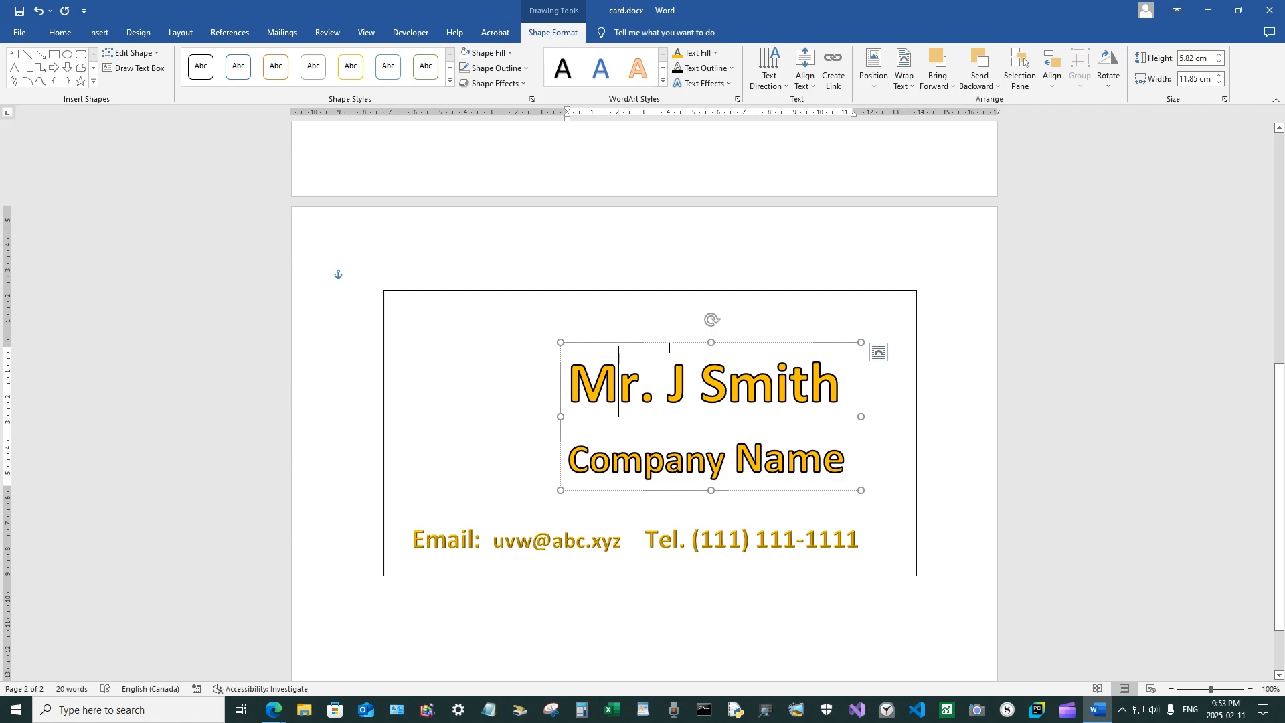
pyautogui.moveTo(667, 344); pyautogui.dragTo(696, 342)
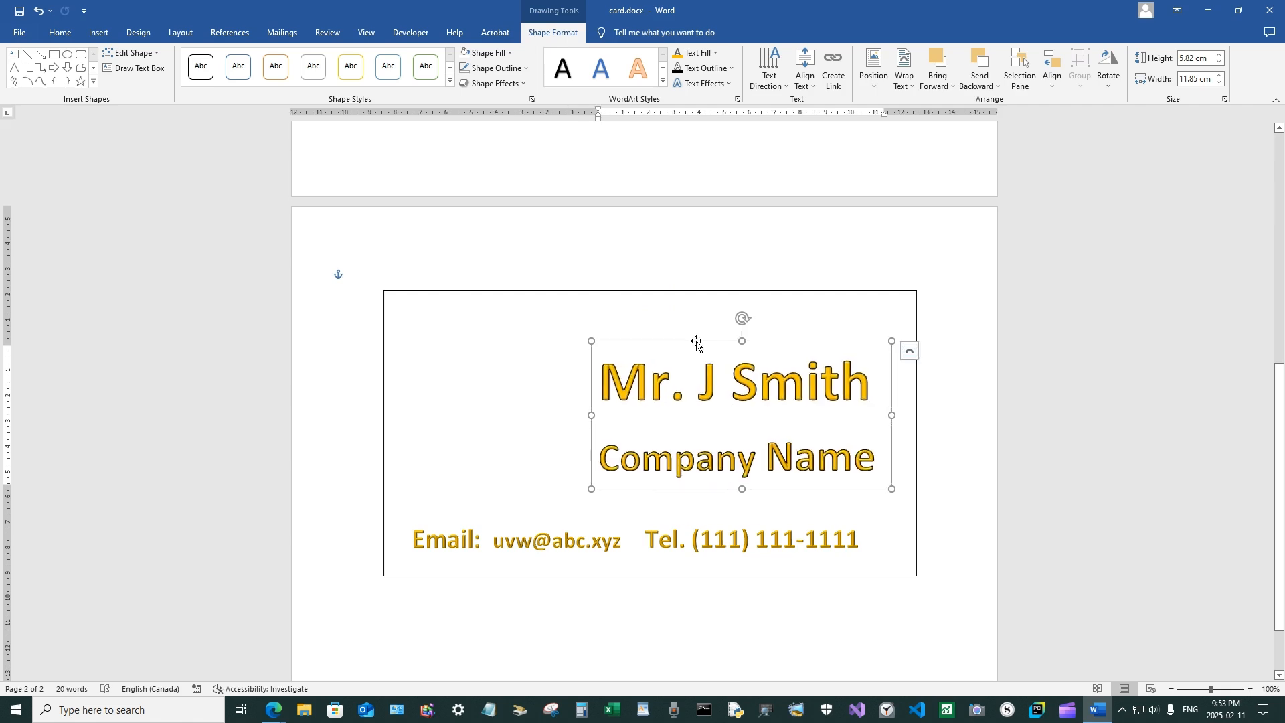
pyautogui.scroll(5, 725, 409)
pyautogui.scroll(2, 725, 410)
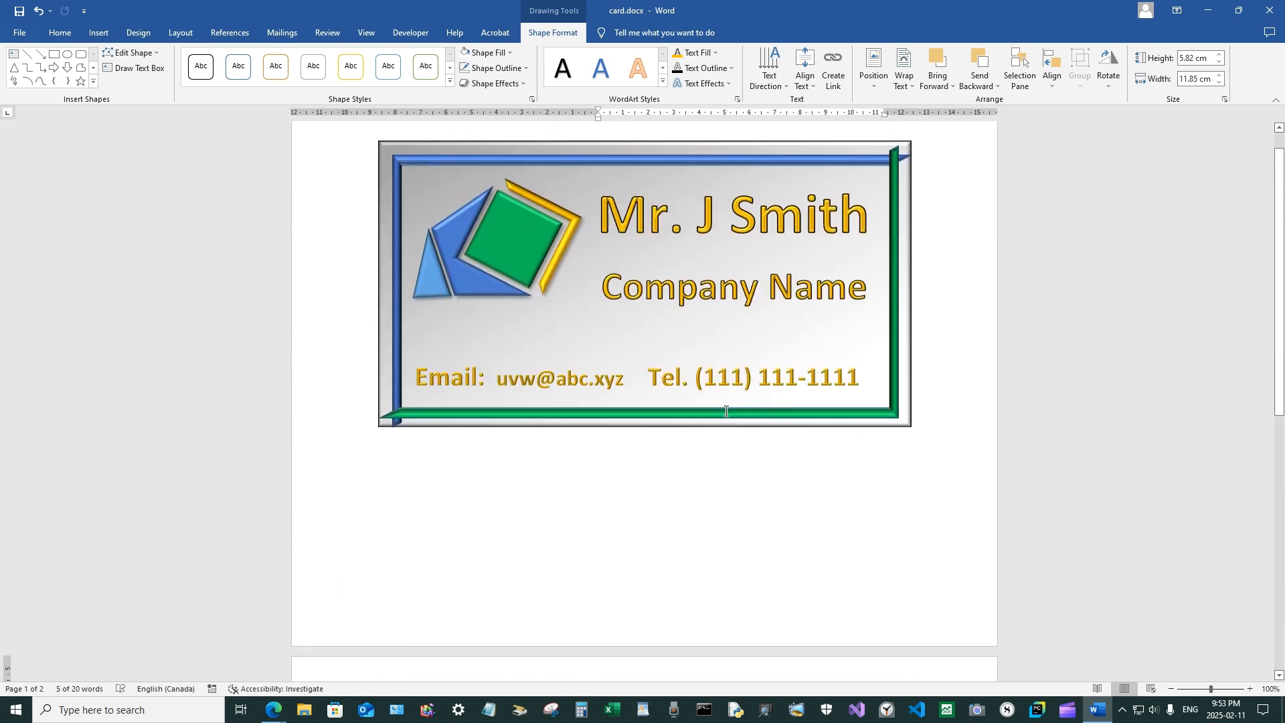
pyautogui.scroll(-5, 725, 410)
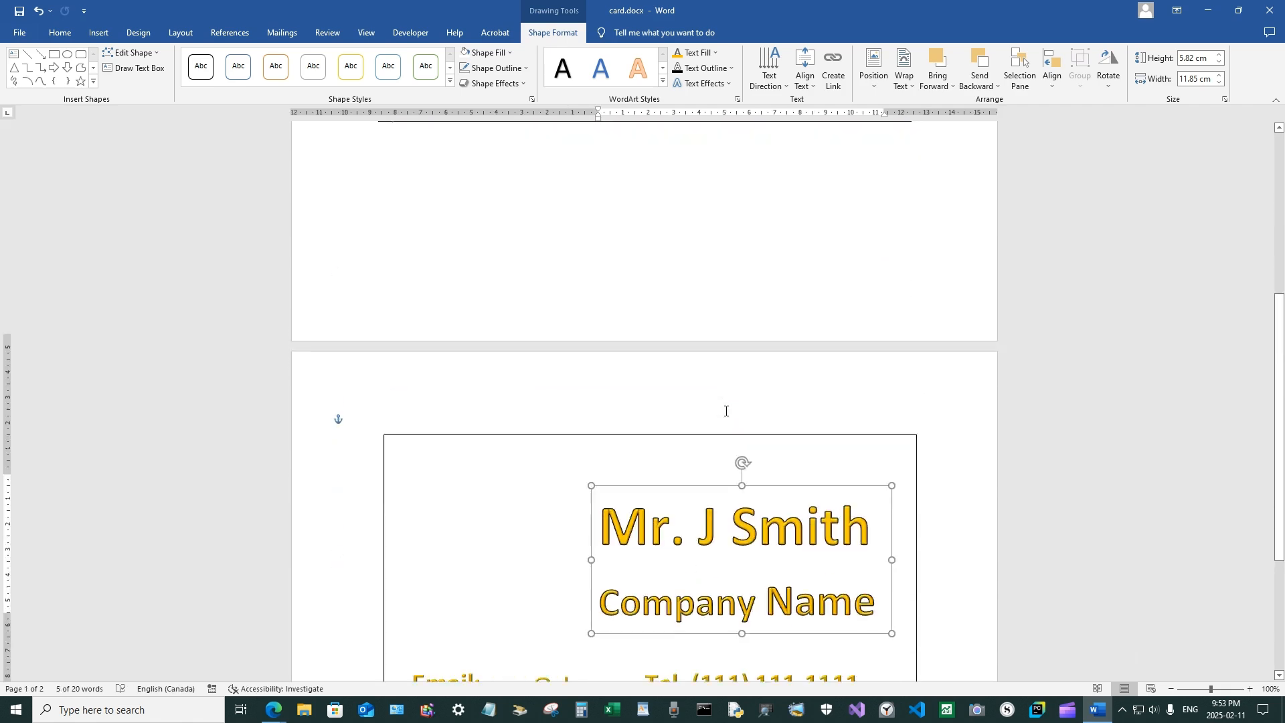
# Draw a half frame shape about 18.65 cm wide and 10.08 cm high just inside the new card's base rectangle.
pyautogui.click(879, 388)
pyautogui.scroll(-2, 941, 496)
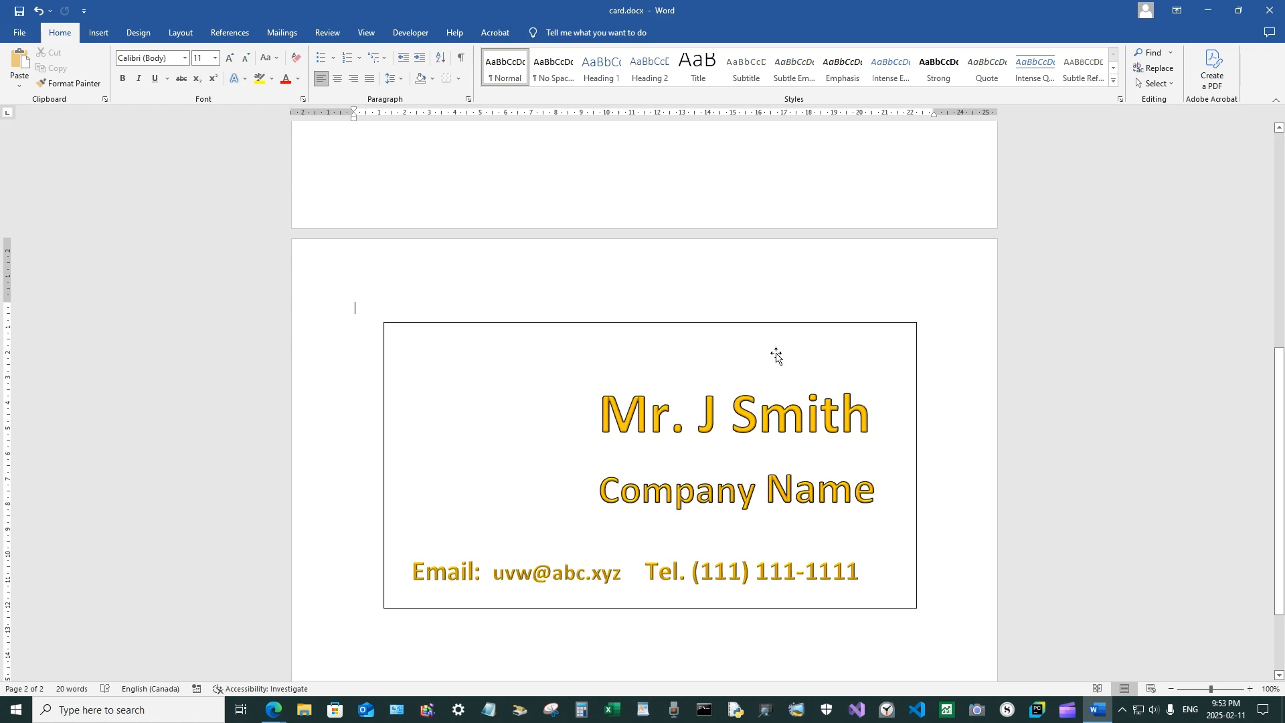
pyautogui.click(99, 33)
pyautogui.click(185, 67)
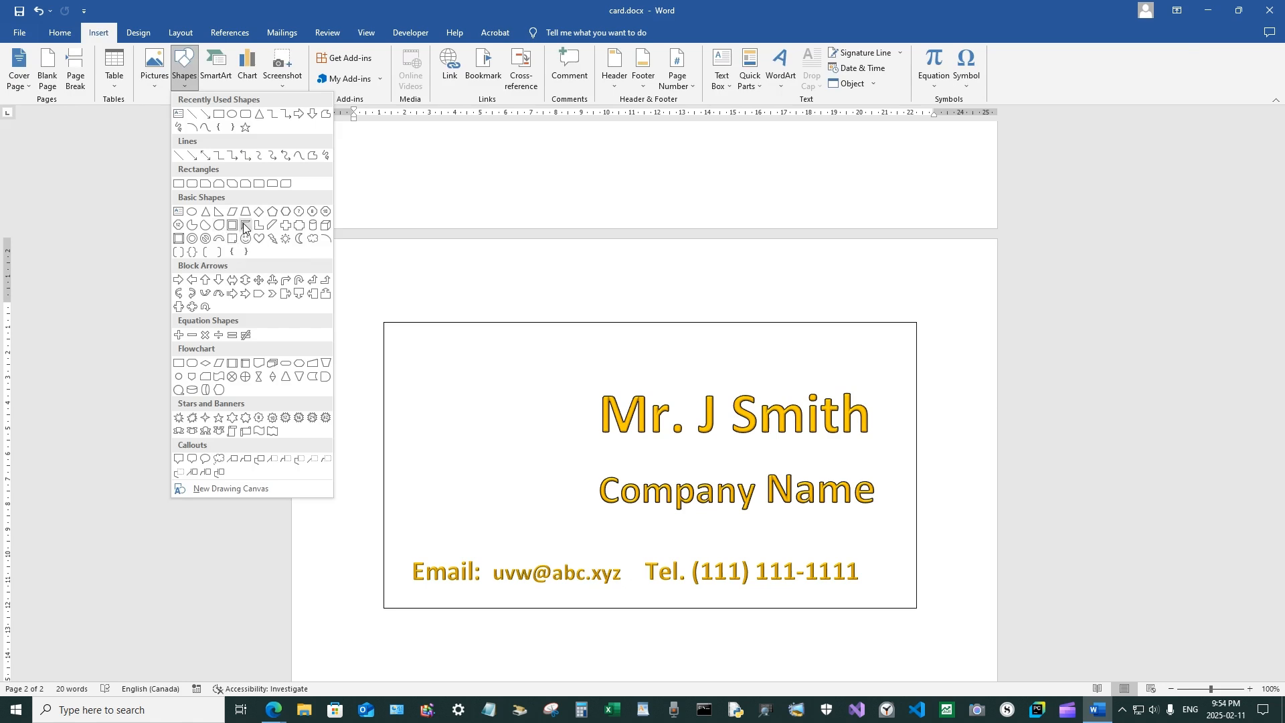
pyautogui.click(243, 226)
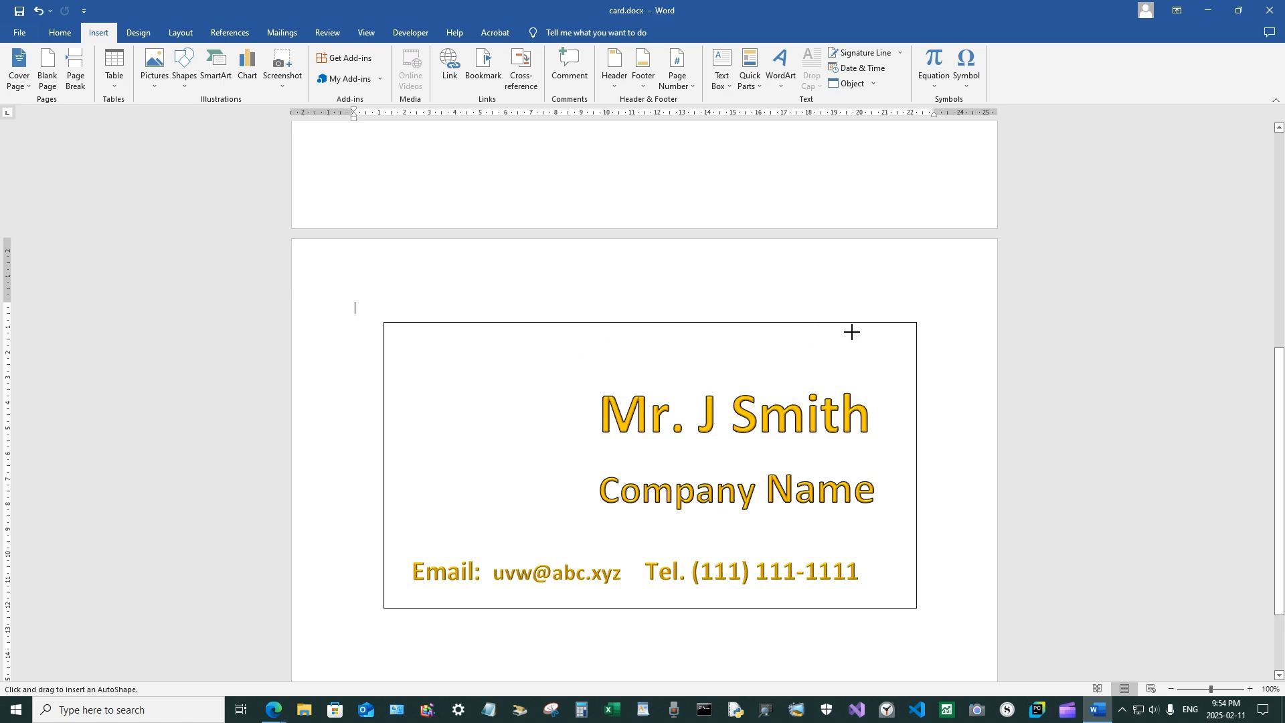
pyautogui.moveTo(871, 338); pyautogui.dragTo(399, 594)
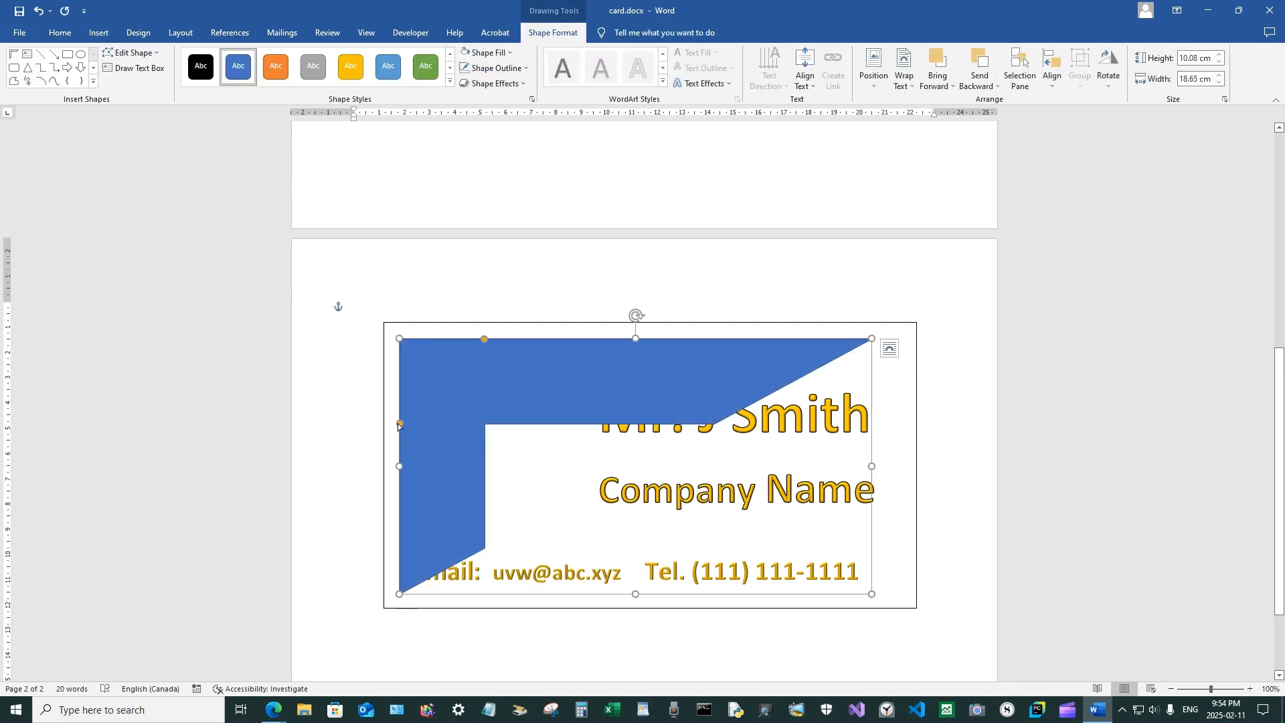
# Reduce the thickness of both half frame arms to narrow strips like those on the sample card.
pyautogui.moveTo(398, 426); pyautogui.dragTo(395, 347)
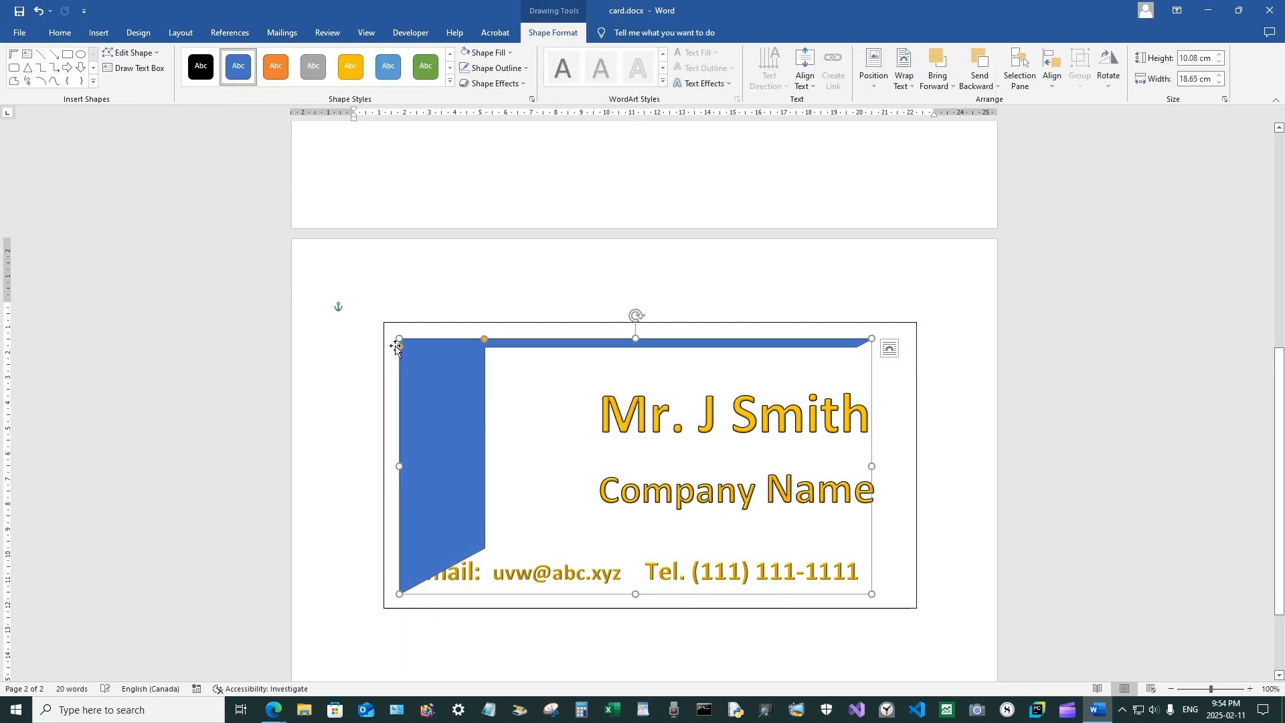
pyautogui.moveTo(482, 342); pyautogui.dragTo(409, 353)
pyautogui.scroll(4, 487, 295)
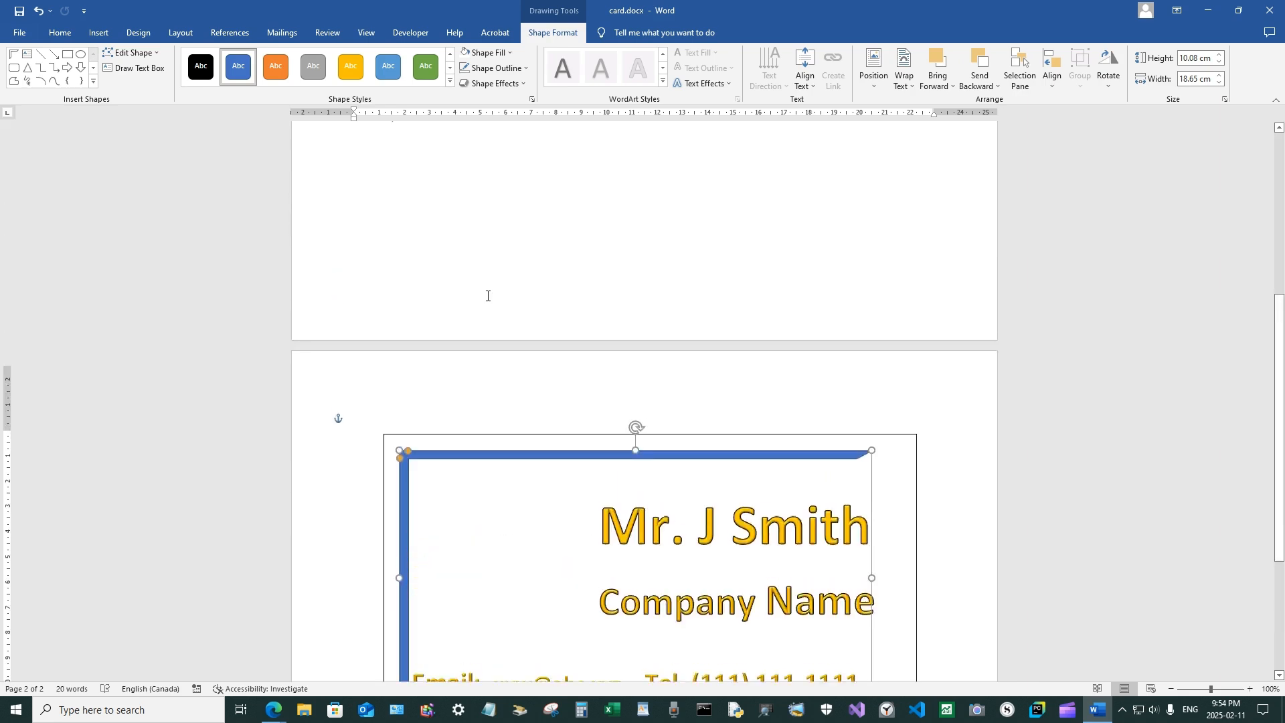
pyautogui.scroll(-3, 487, 298)
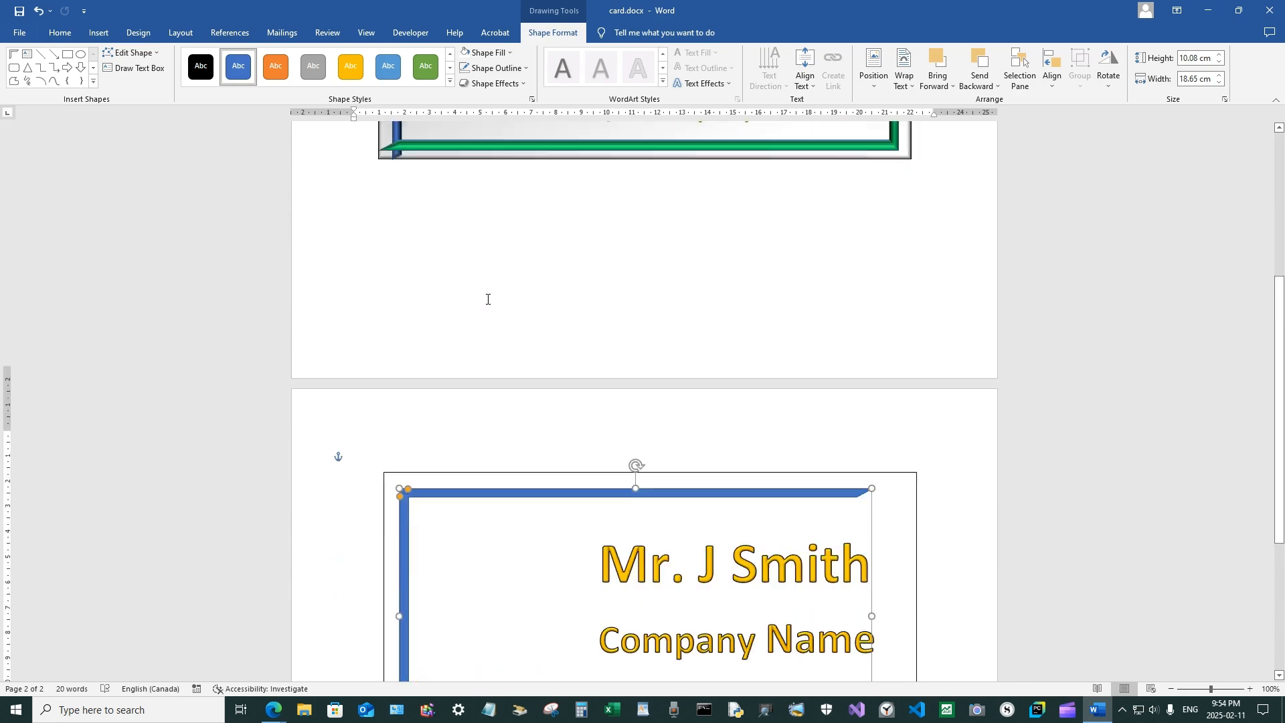
# Fill the half frame with the standard blue color.
pyautogui.click(486, 52)
pyautogui.click(543, 158)
pyautogui.scroll(-3, 590, 324)
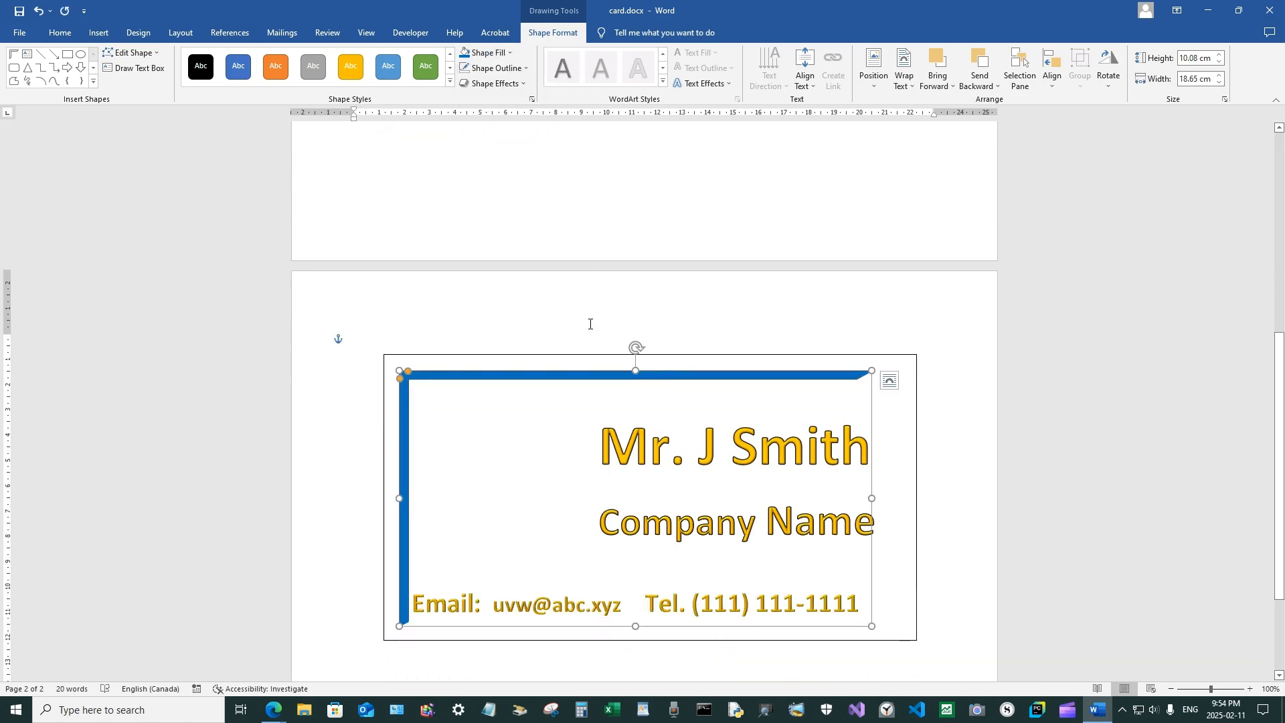
# Check the frame style on the sample card and apply a bevel effect to the blue half frame.
pyautogui.scroll(5, 590, 324)
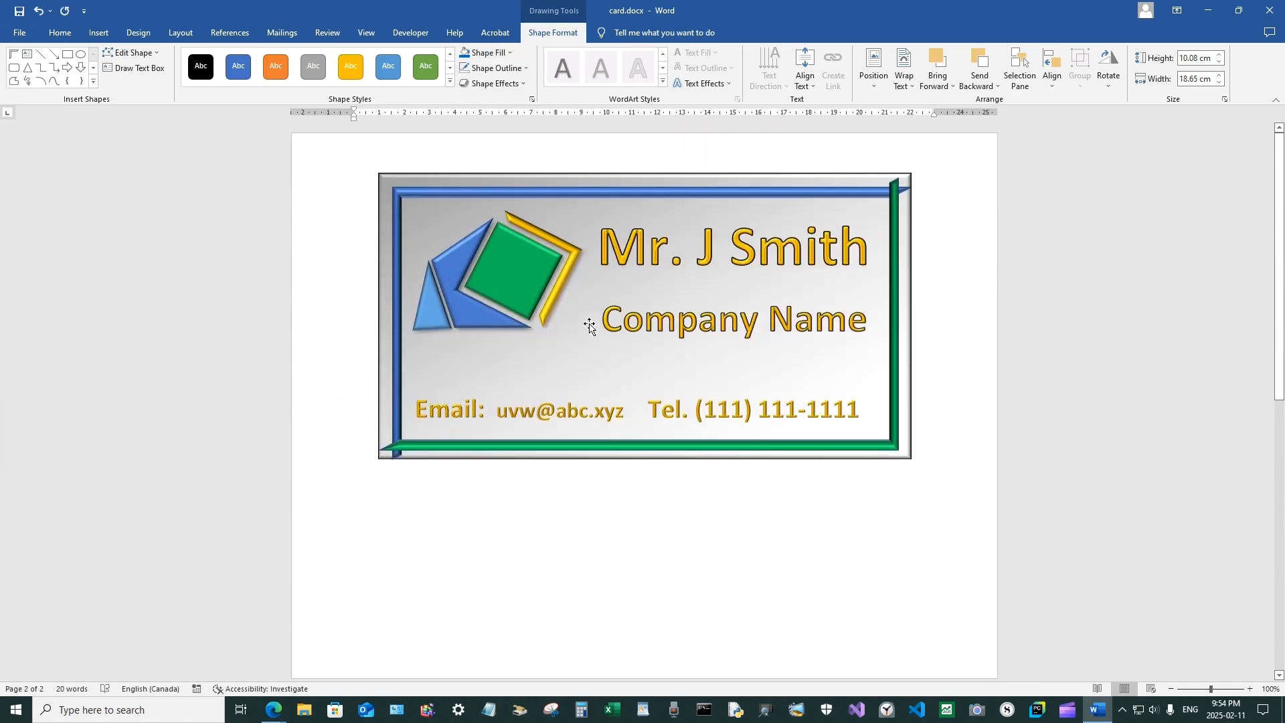
pyautogui.scroll(-5, 589, 324)
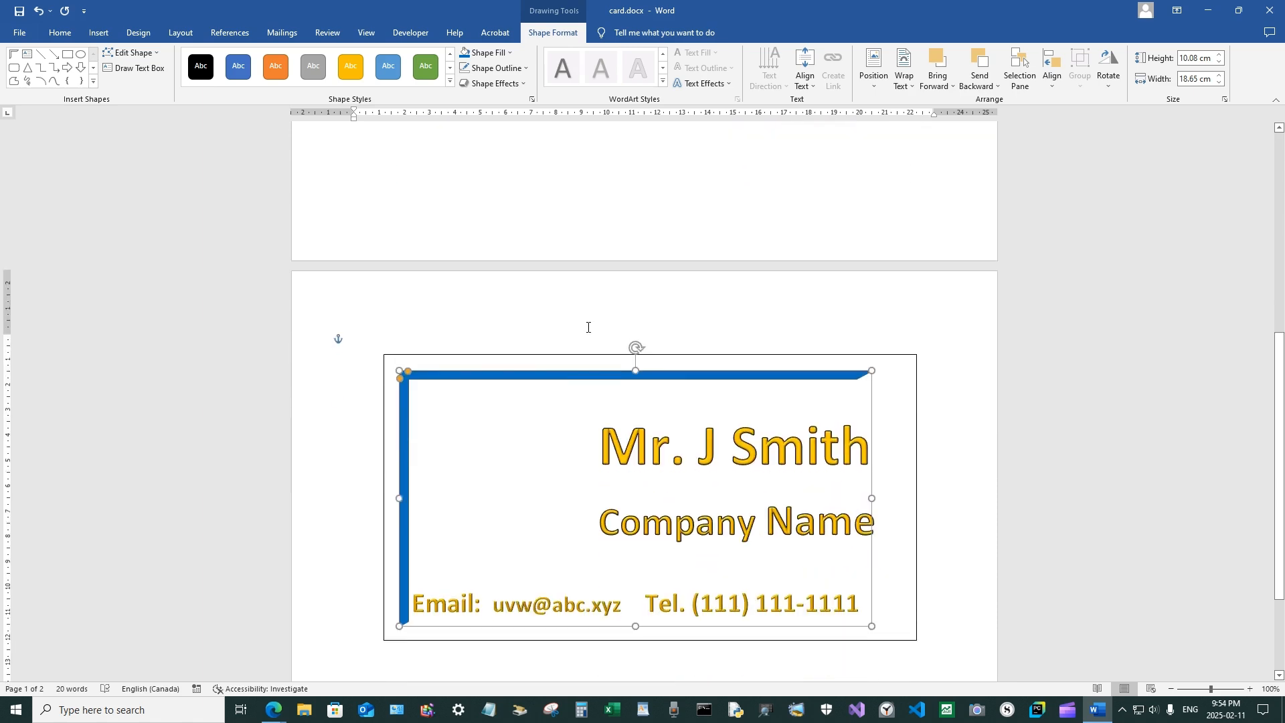
pyautogui.click(494, 83)
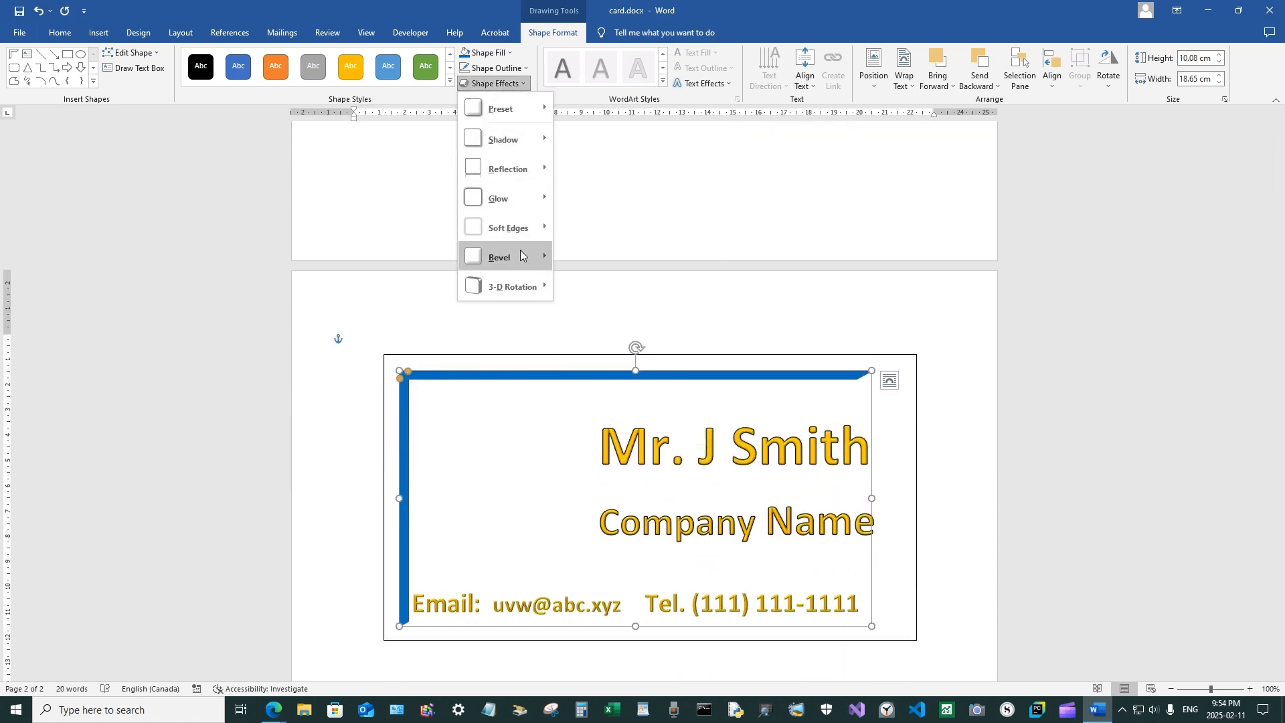
pyautogui.moveTo(526, 256)
pyautogui.click(567, 320)
pyautogui.scroll(-1, 673, 336)
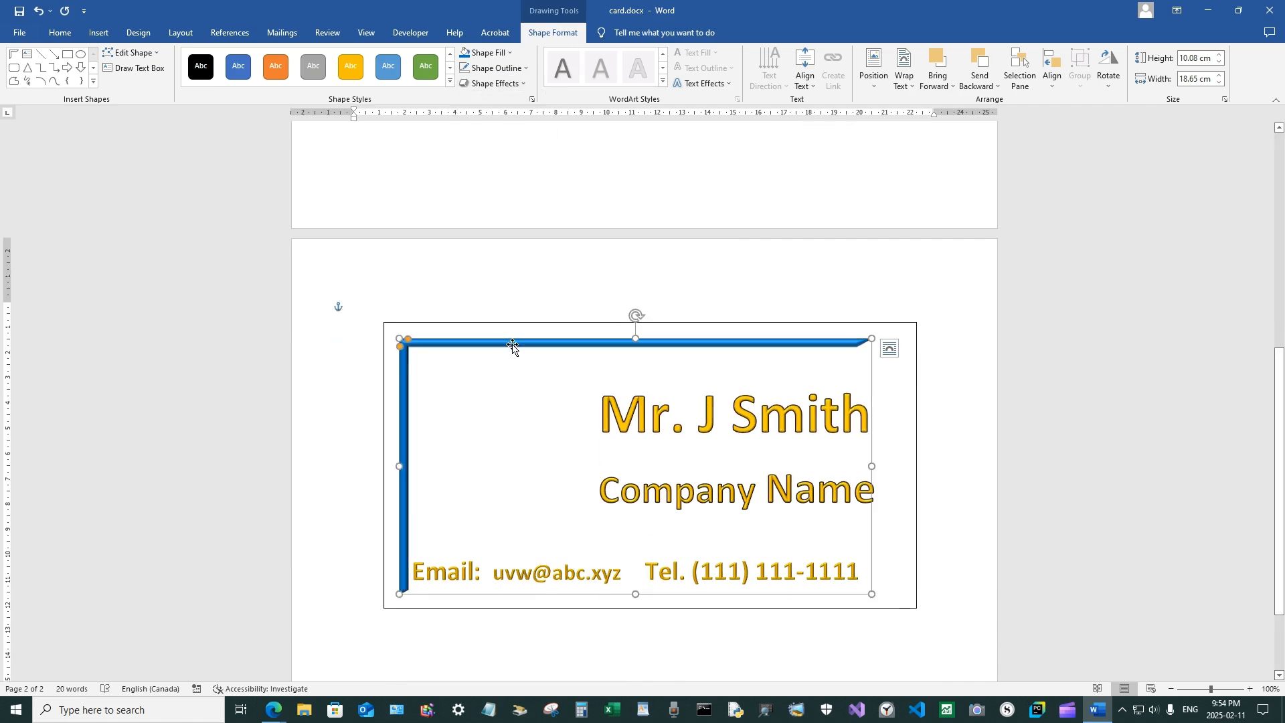
# Copy the blue half frame and paste a duplicate onto the card, keeping its source formatting.
pyautogui.rightClick(516, 346)
pyautogui.click(549, 398)
pyautogui.click(533, 290)
pyautogui.rightClick(472, 397)
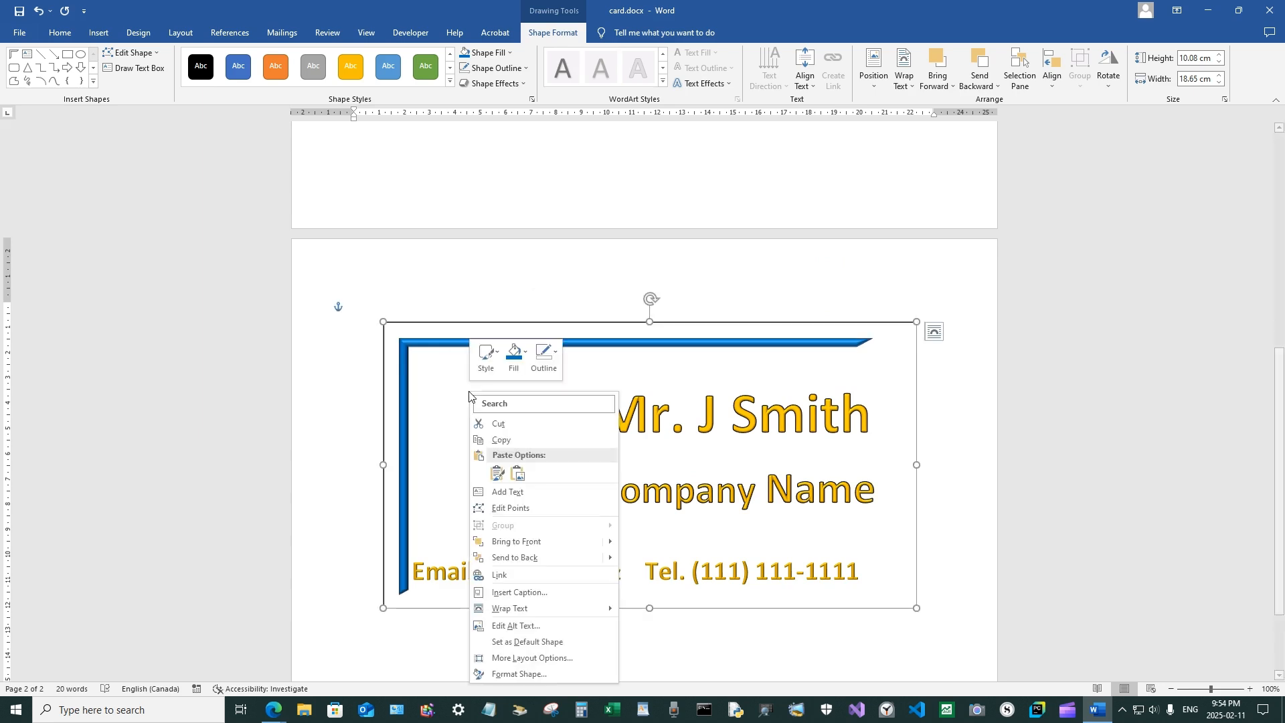
pyautogui.click(497, 473)
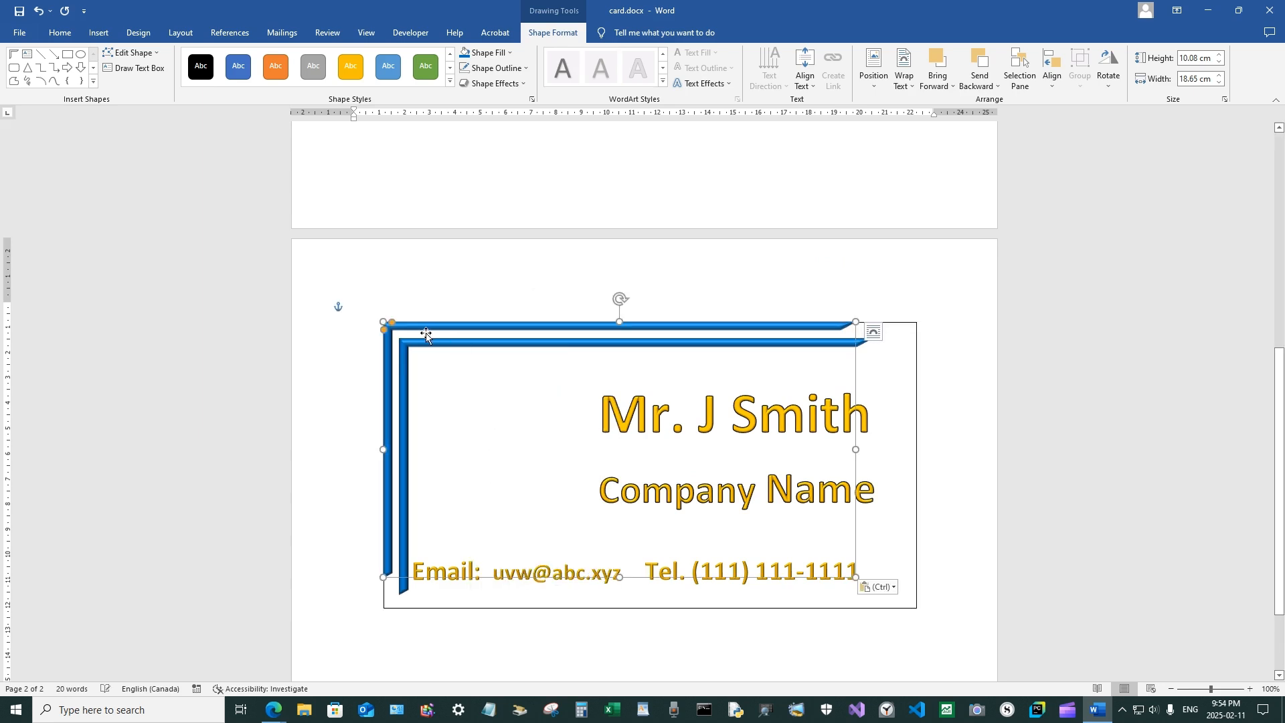
# Rotate the duplicate half frame 180 degrees into the card's lower-right corner and fill it with the standard green color.
pyautogui.moveTo(620, 298); pyautogui.dragTo(617, 525)
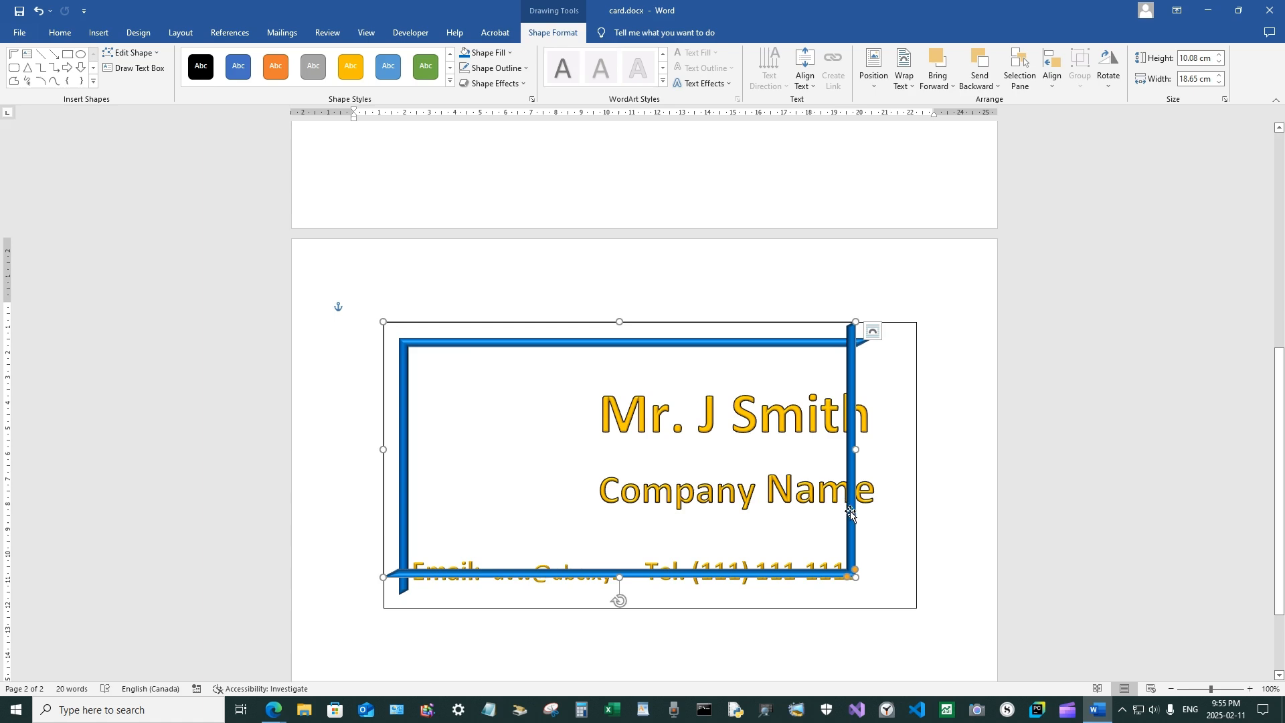
pyautogui.moveTo(851, 513); pyautogui.dragTo(896, 532)
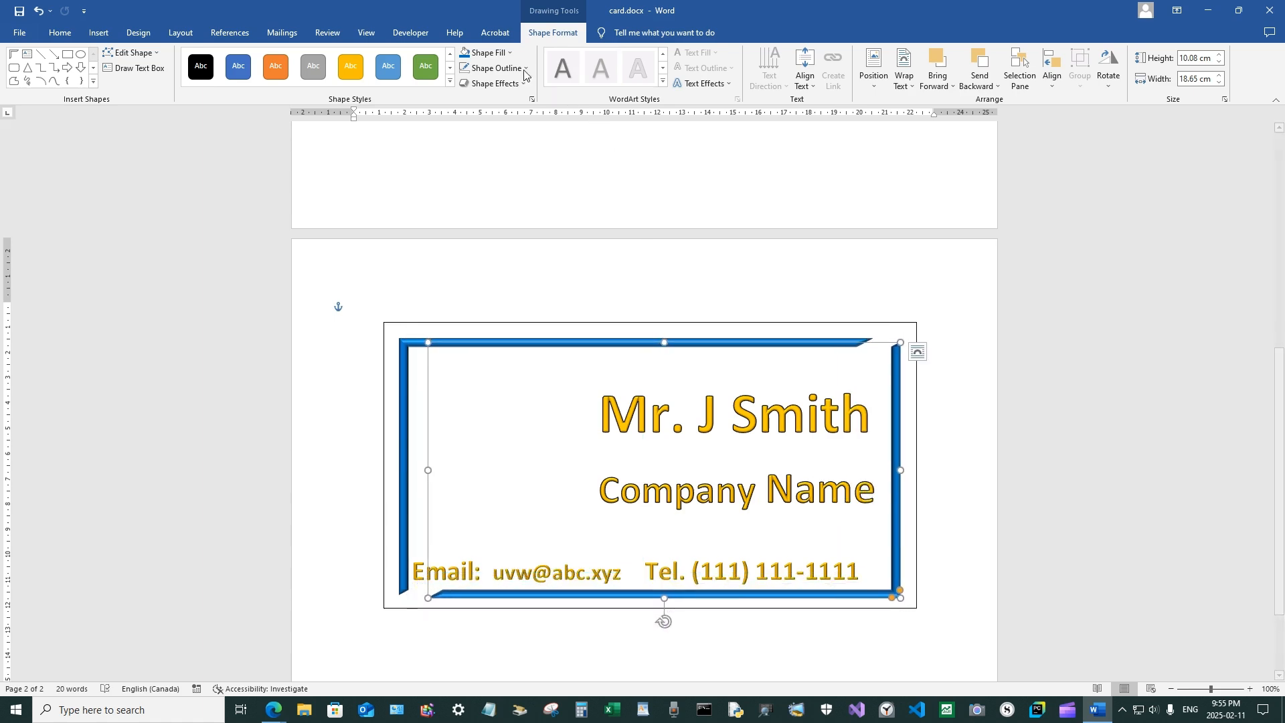
pyautogui.click(502, 55)
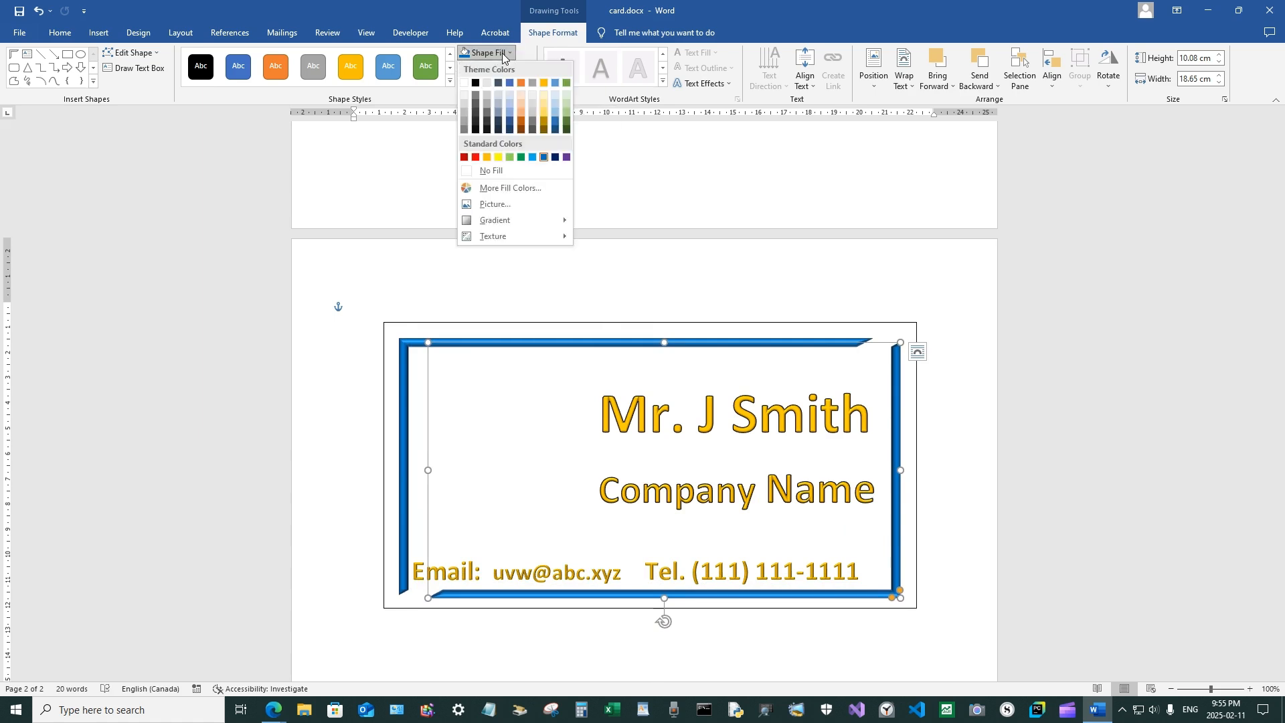
pyautogui.click(521, 158)
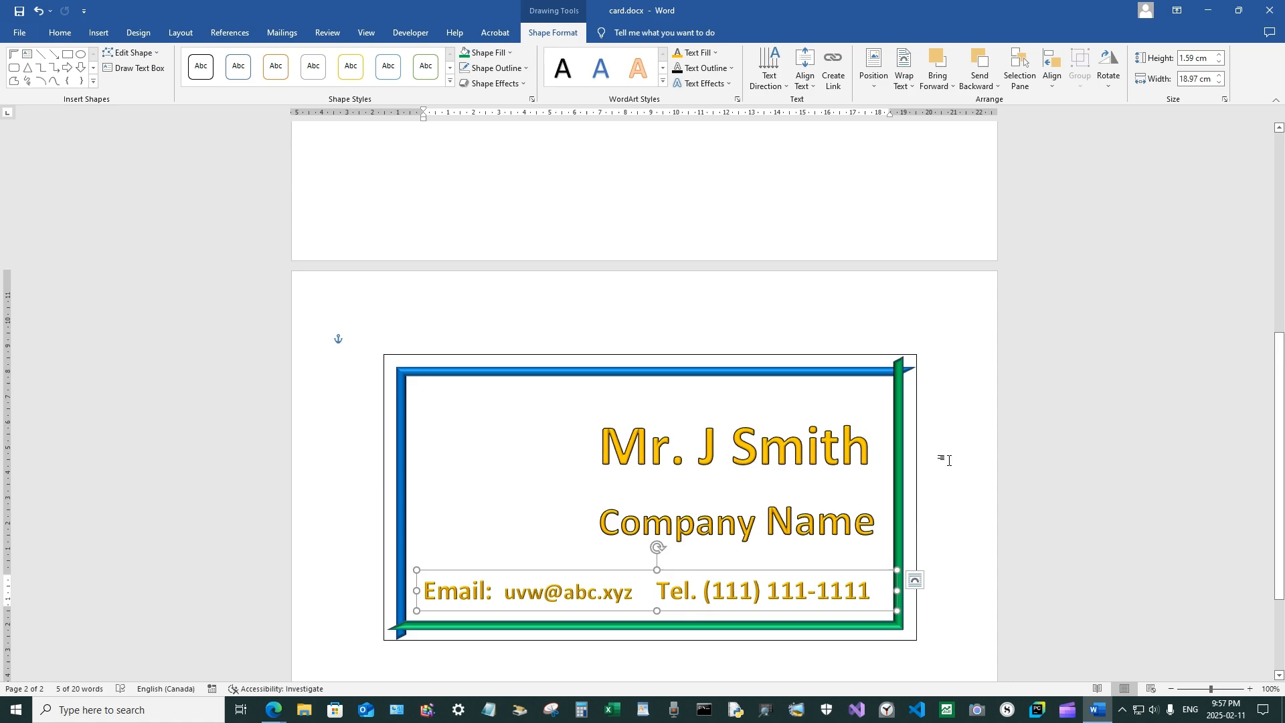
# Fill the card's base rectangle with a linear gradient running from gray at the top to white at the bottom.
pyautogui.click(502, 411)
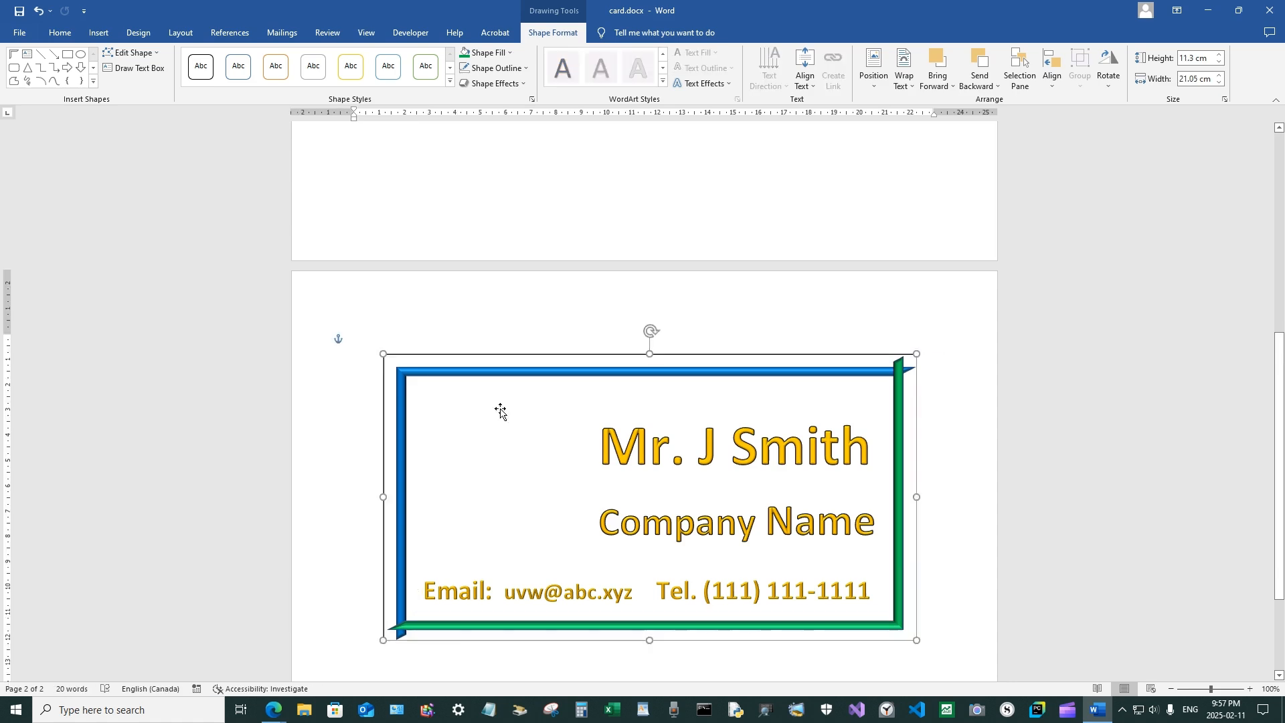
pyautogui.scroll(3, 472, 195)
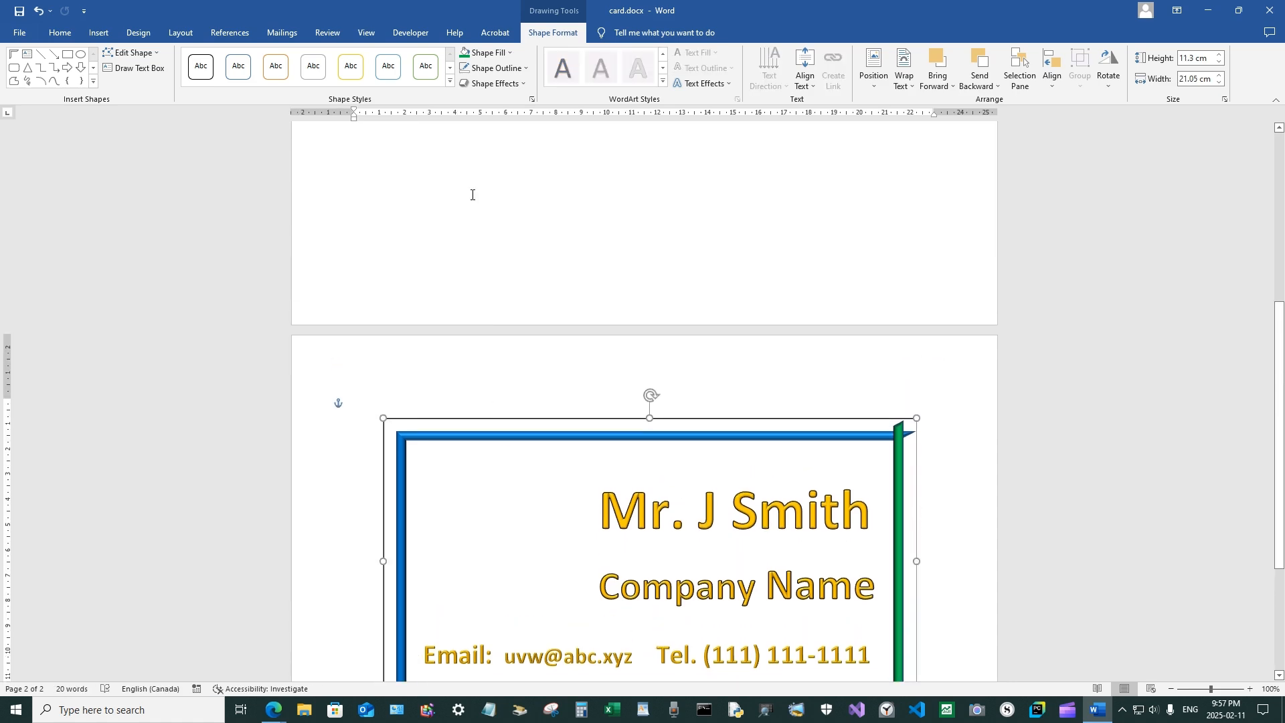
pyautogui.click(486, 68)
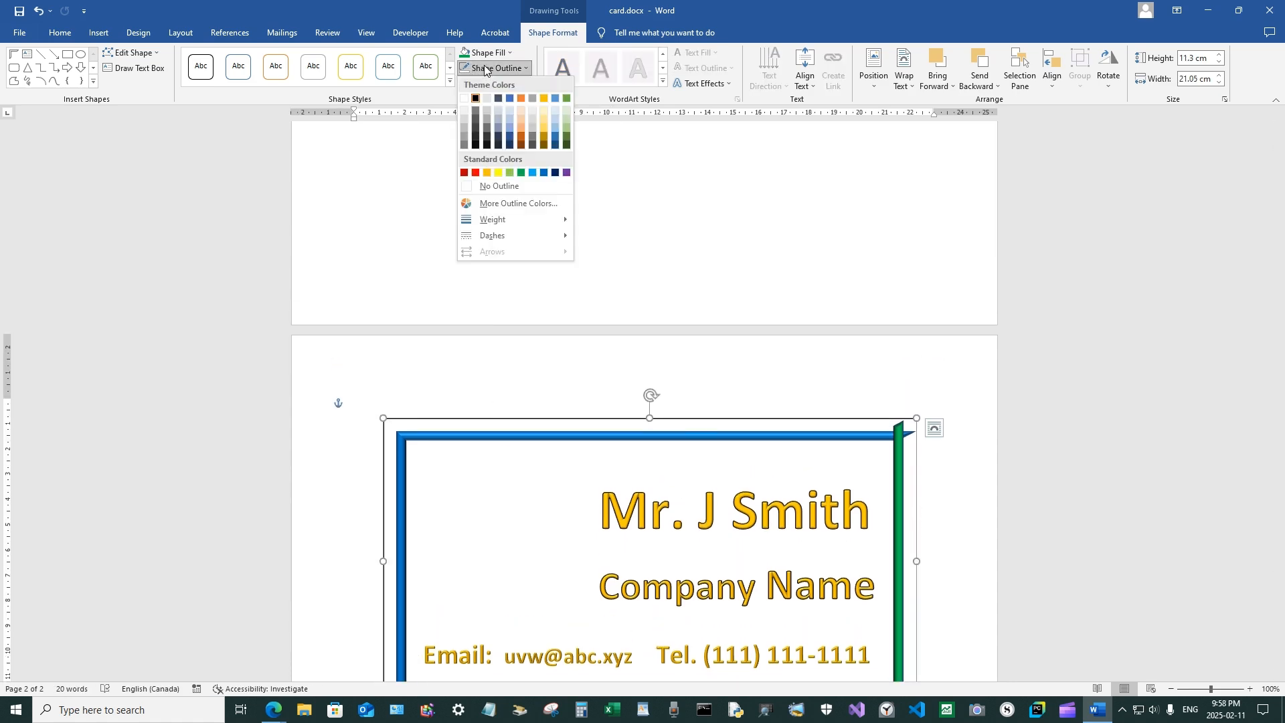
pyautogui.click(483, 52)
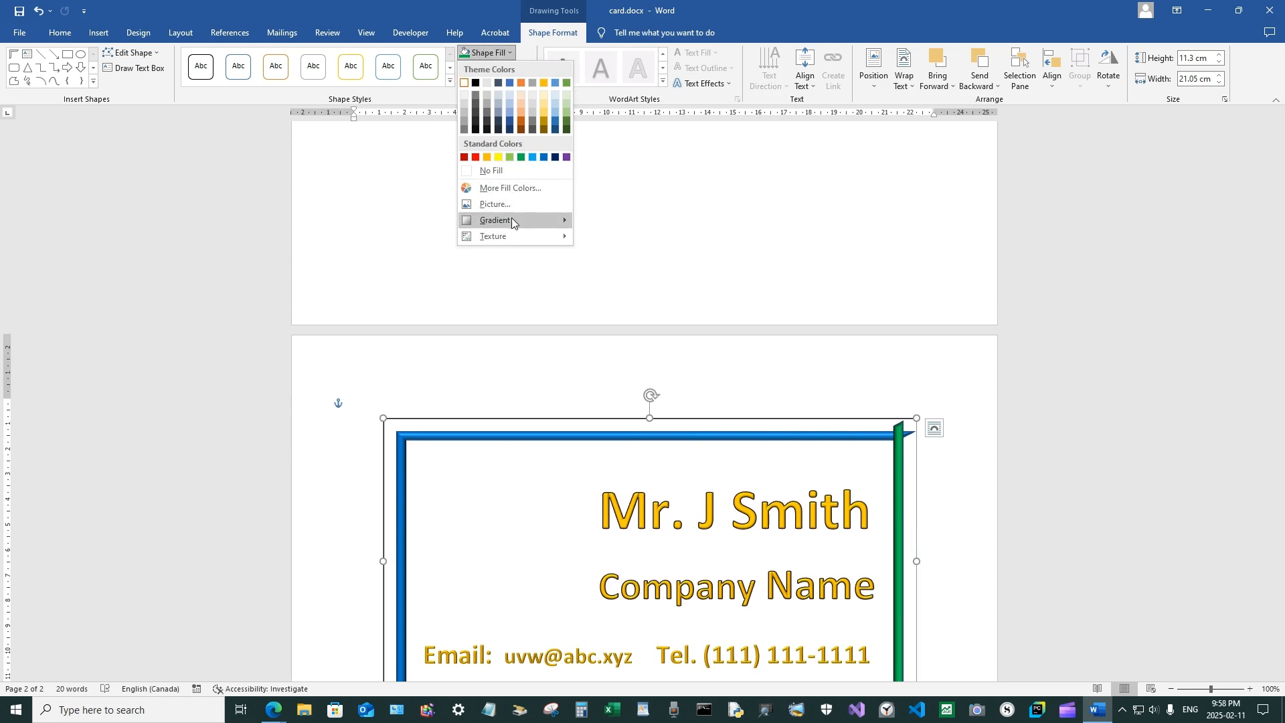
pyautogui.moveTo(512, 221)
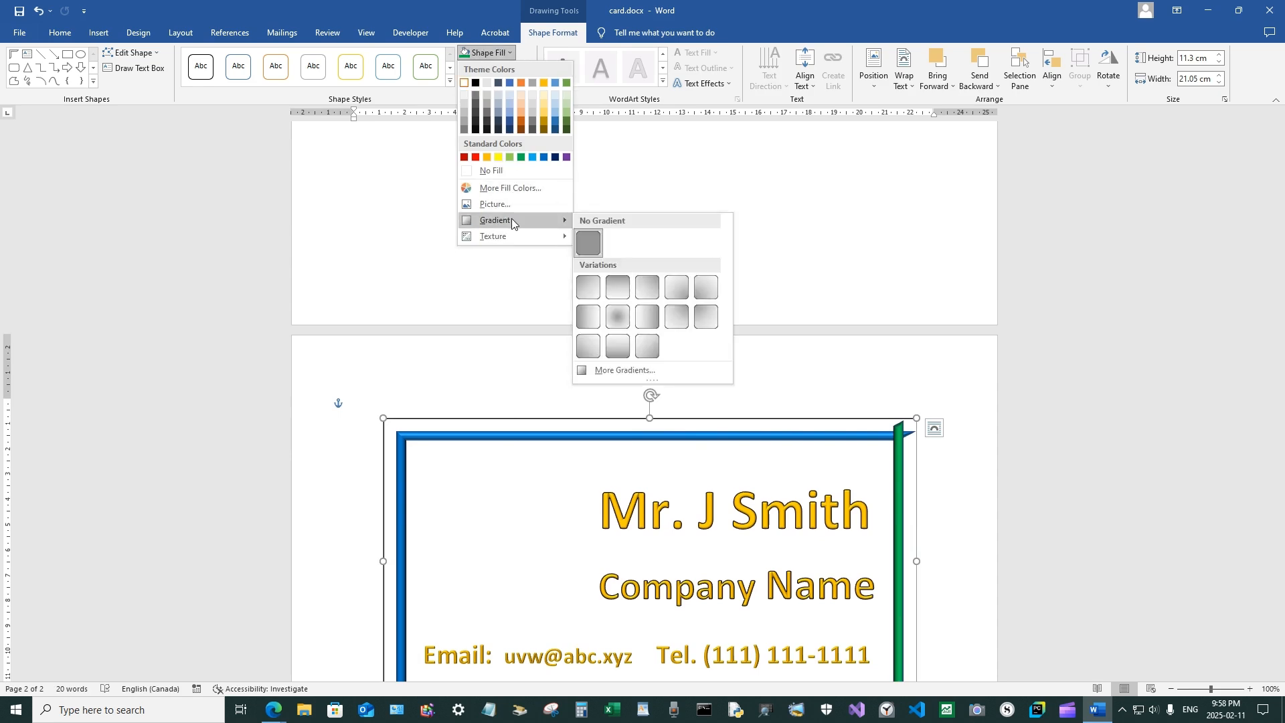
pyautogui.click(619, 291)
pyautogui.scroll(-3, 916, 405)
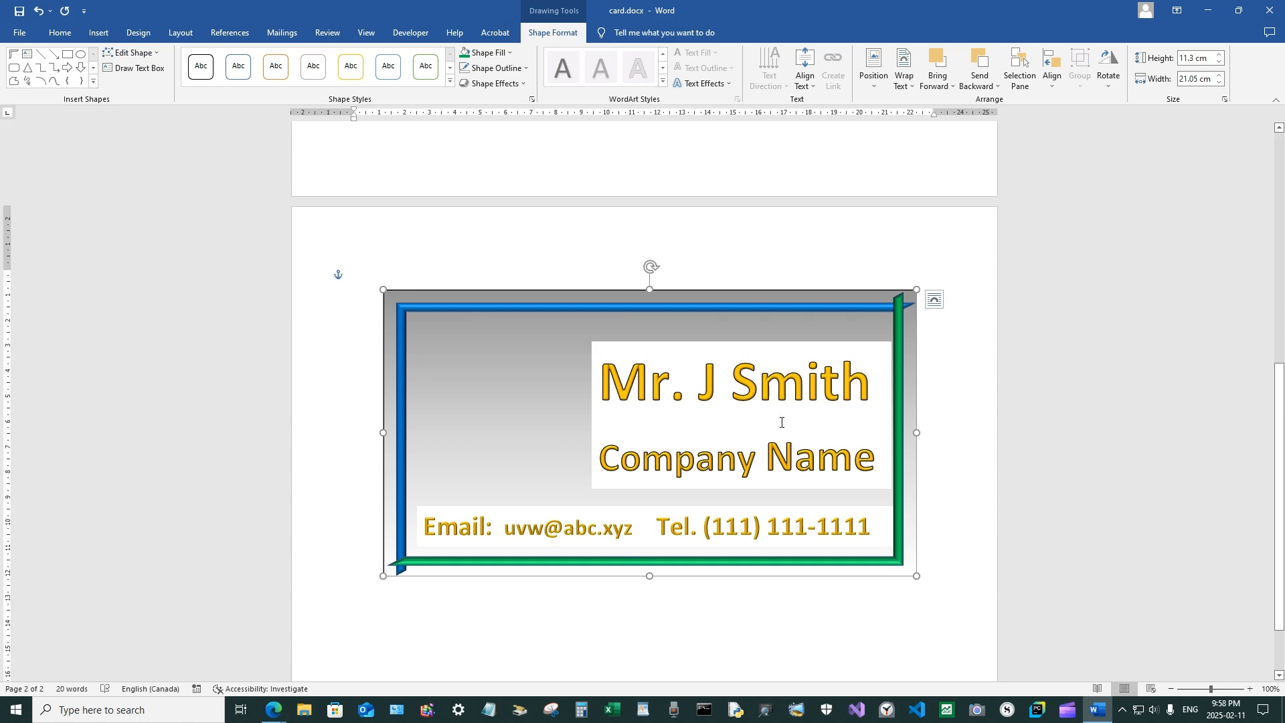
# Remove the shape fill from the name and company text box so the card's gradient shows behind it.
pyautogui.click(736, 414)
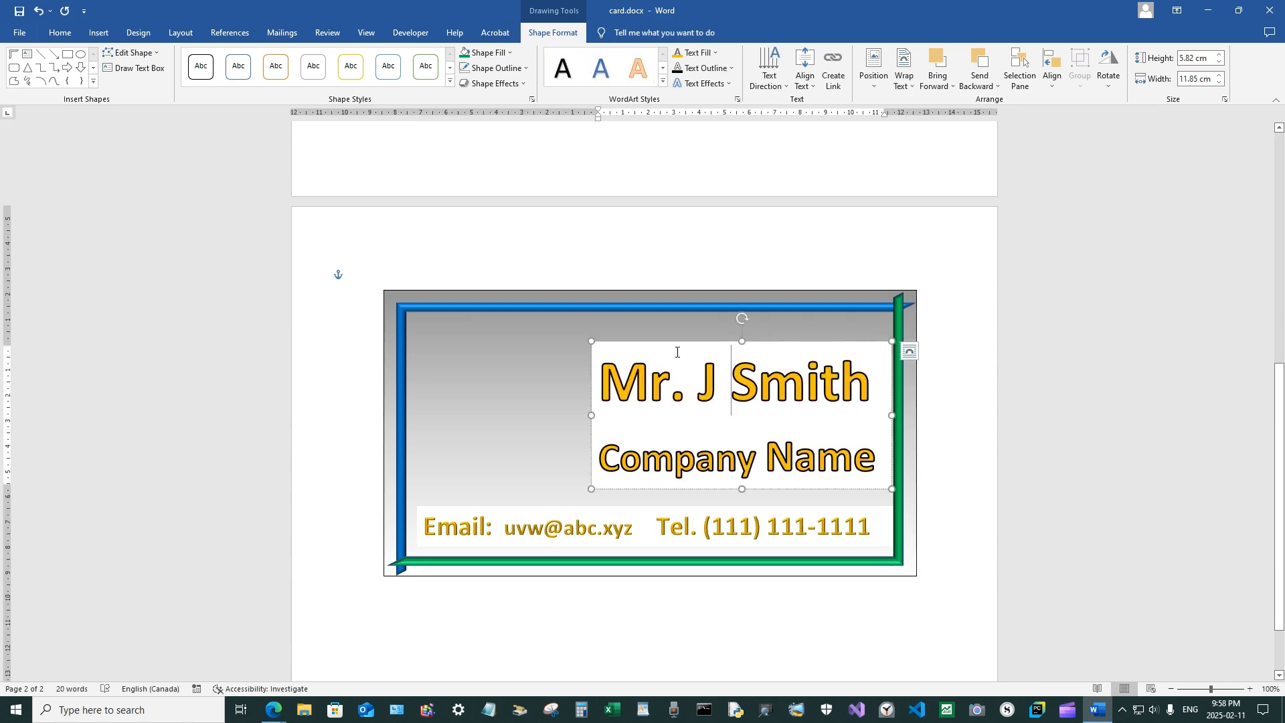
pyautogui.click(486, 54)
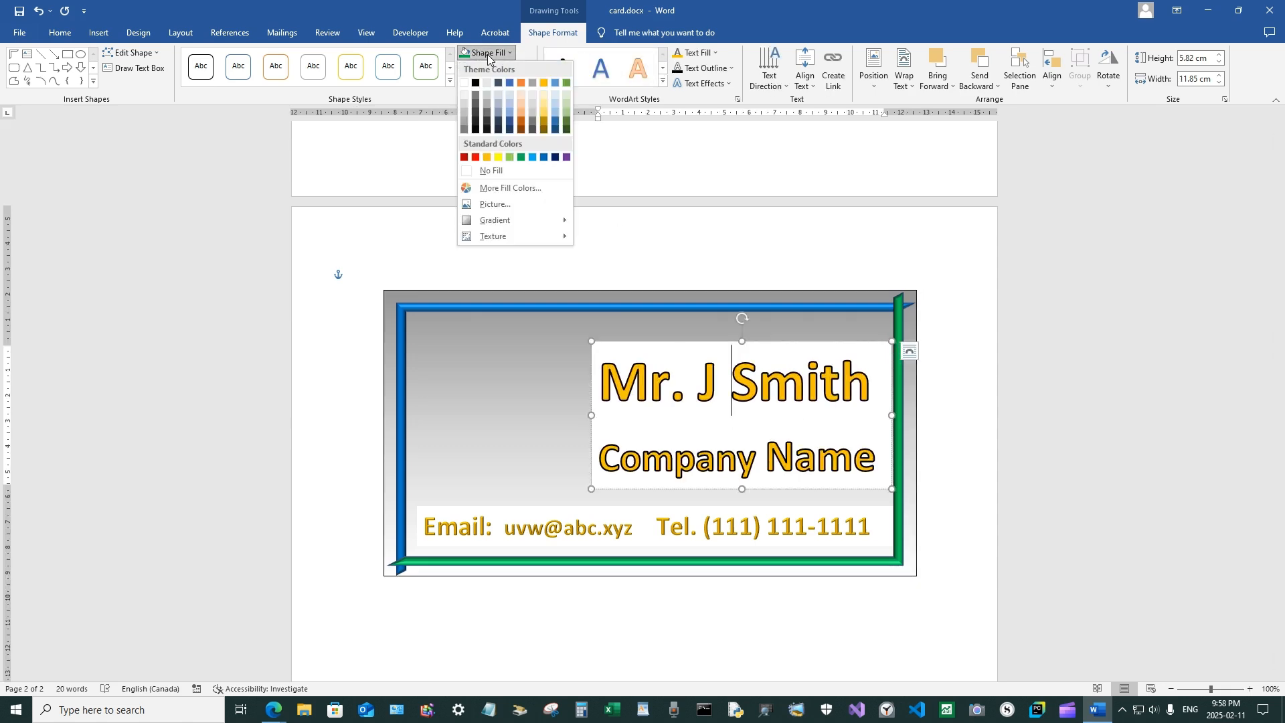
pyautogui.click(496, 171)
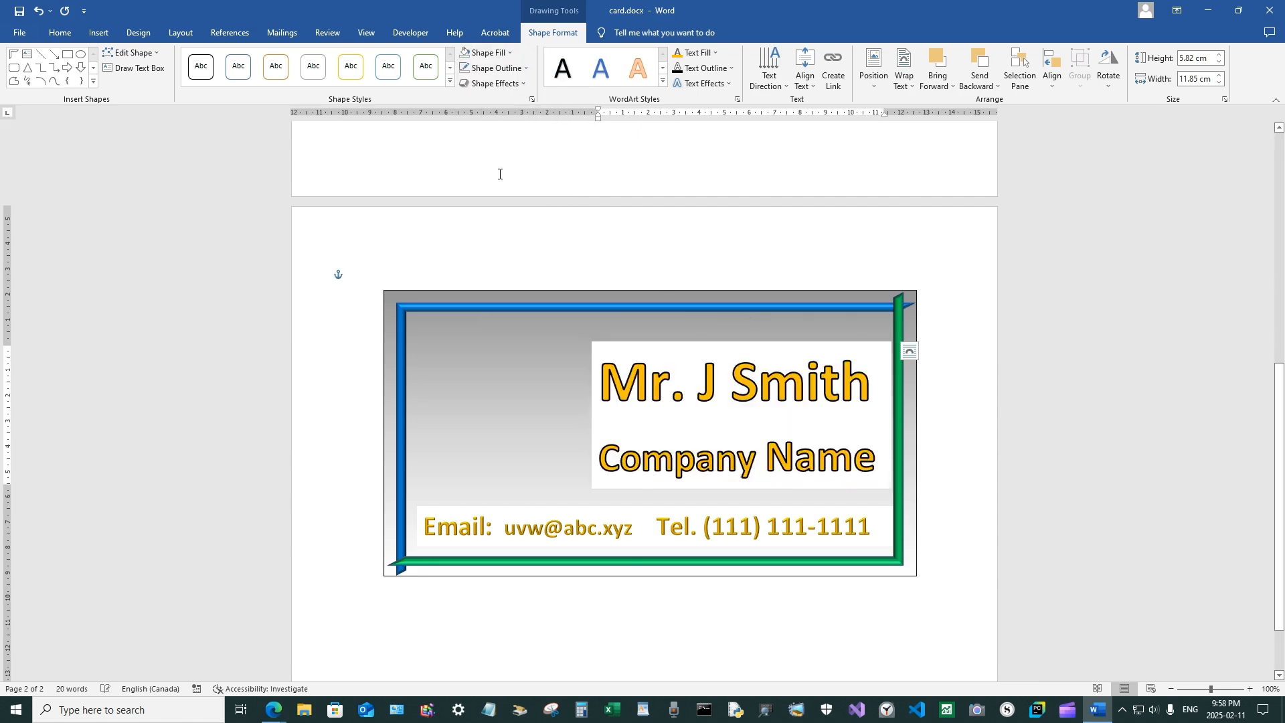
# Remove the shape fill from the email and telephone text box at the bottom of the card.
pyautogui.click(522, 518)
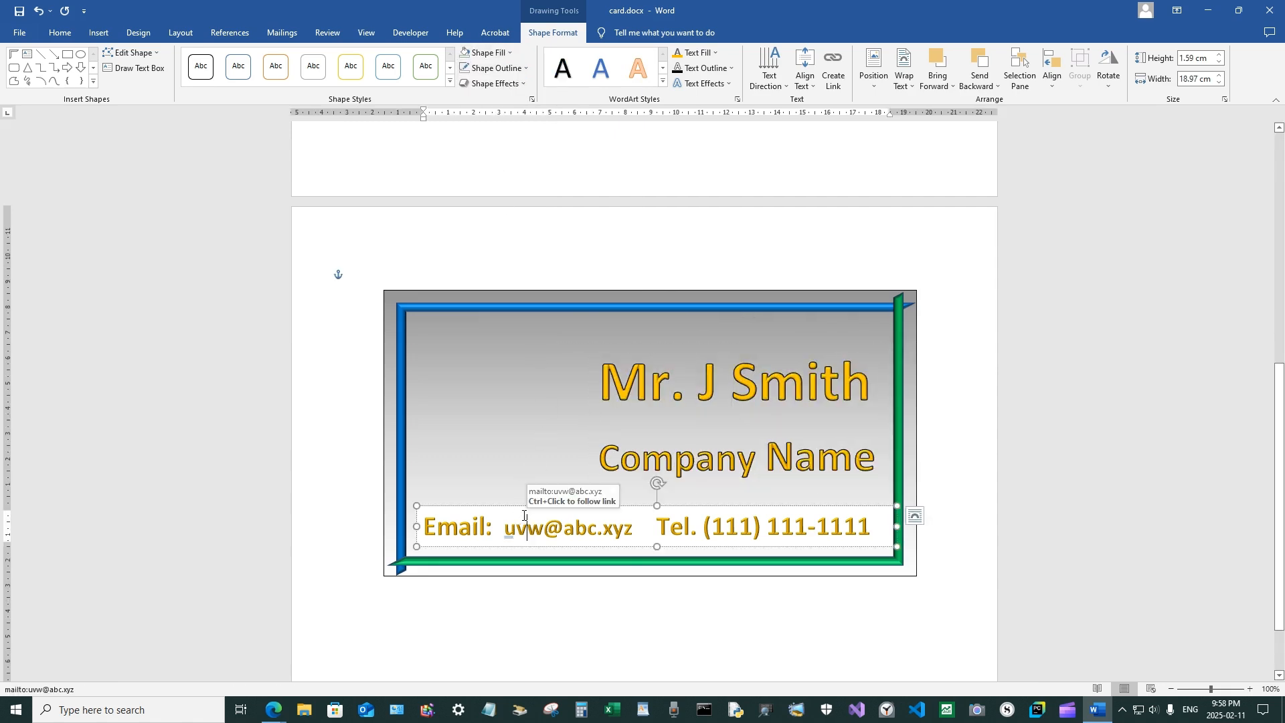
pyautogui.click(492, 54)
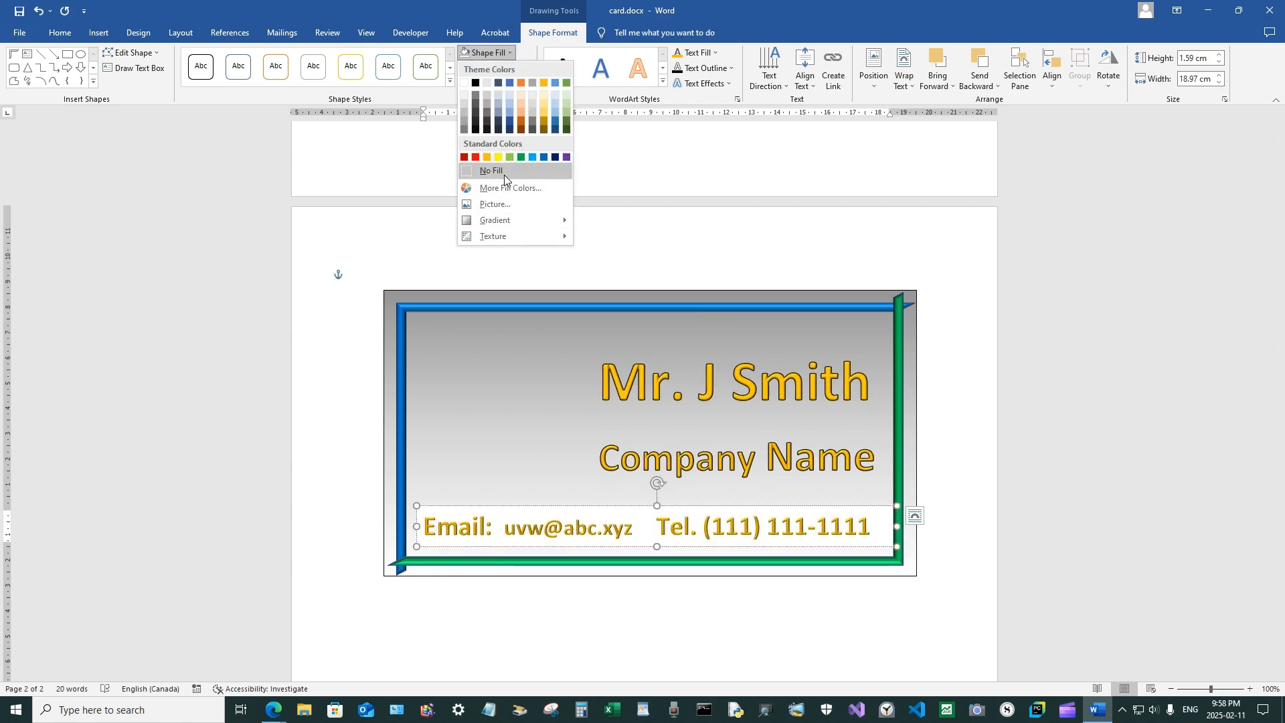
pyautogui.click(503, 170)
pyautogui.click(732, 257)
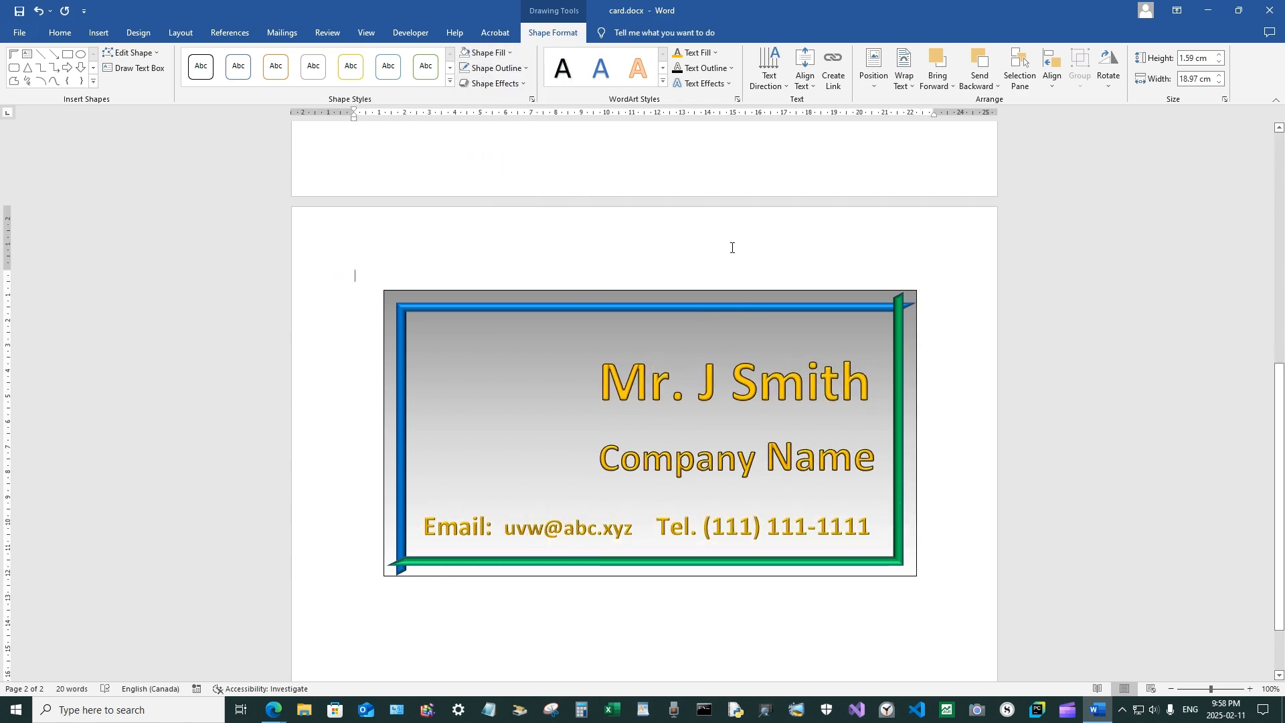
# Apply the first preset bevel effect to the card's gradient base rectangle and compare the result with the sample card.
pyautogui.click(514, 300)
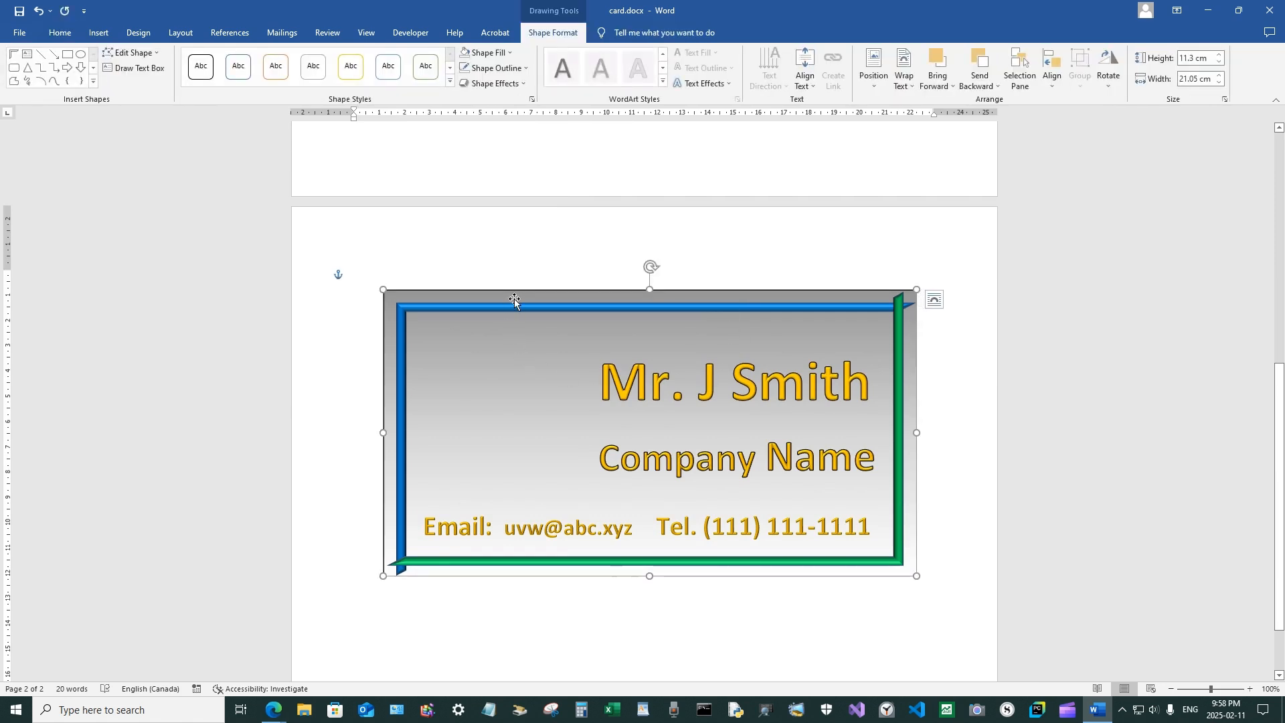
pyautogui.click(501, 84)
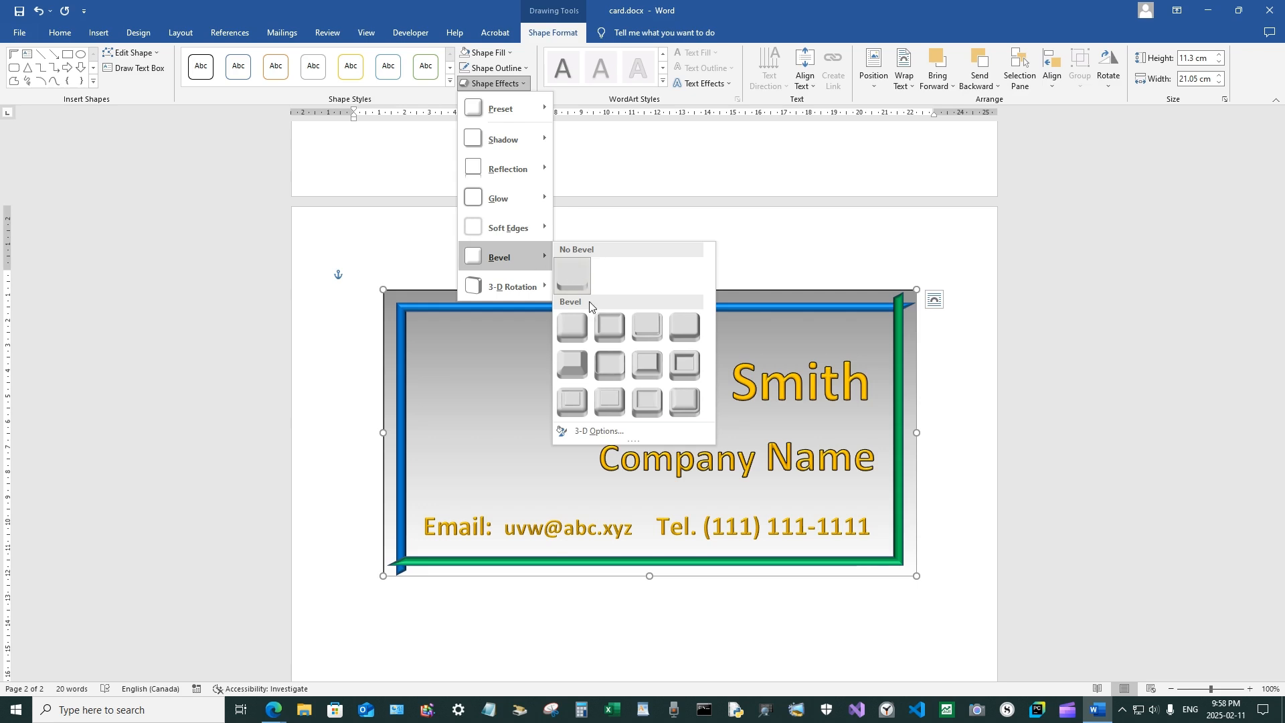
pyautogui.click(581, 327)
pyautogui.click(936, 371)
pyautogui.scroll(10, 936, 372)
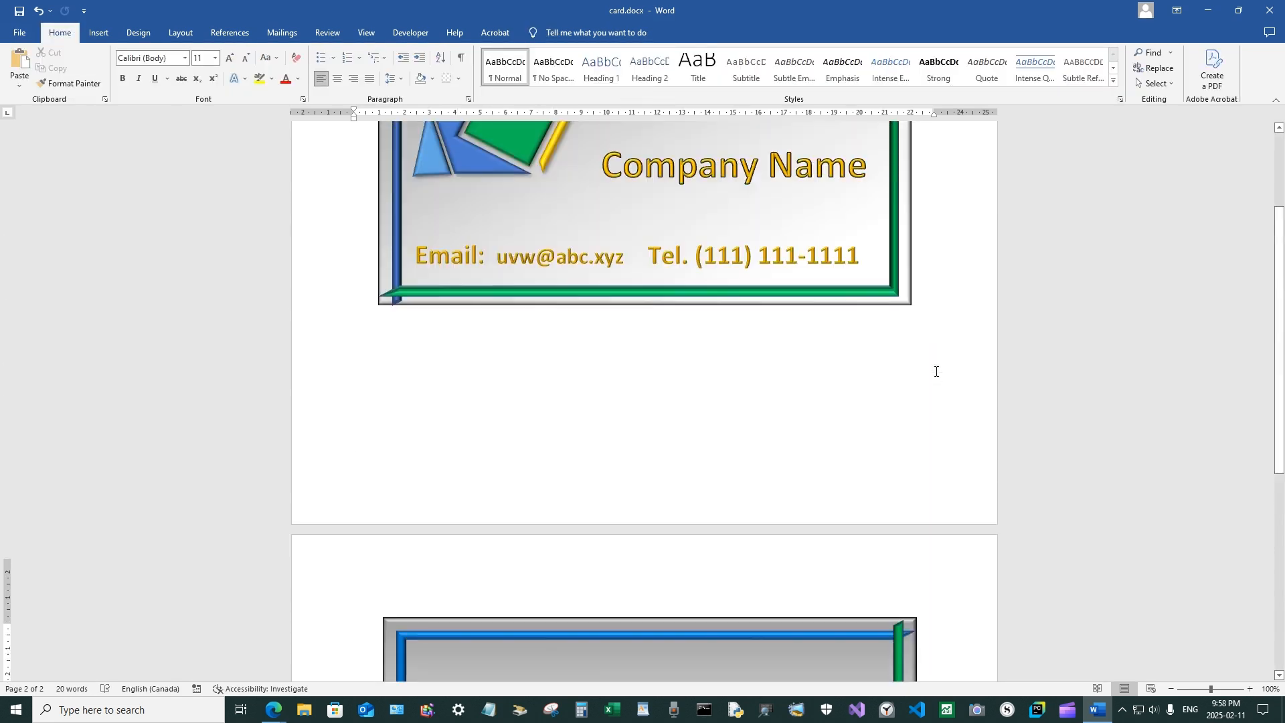
pyautogui.scroll(-3, 936, 371)
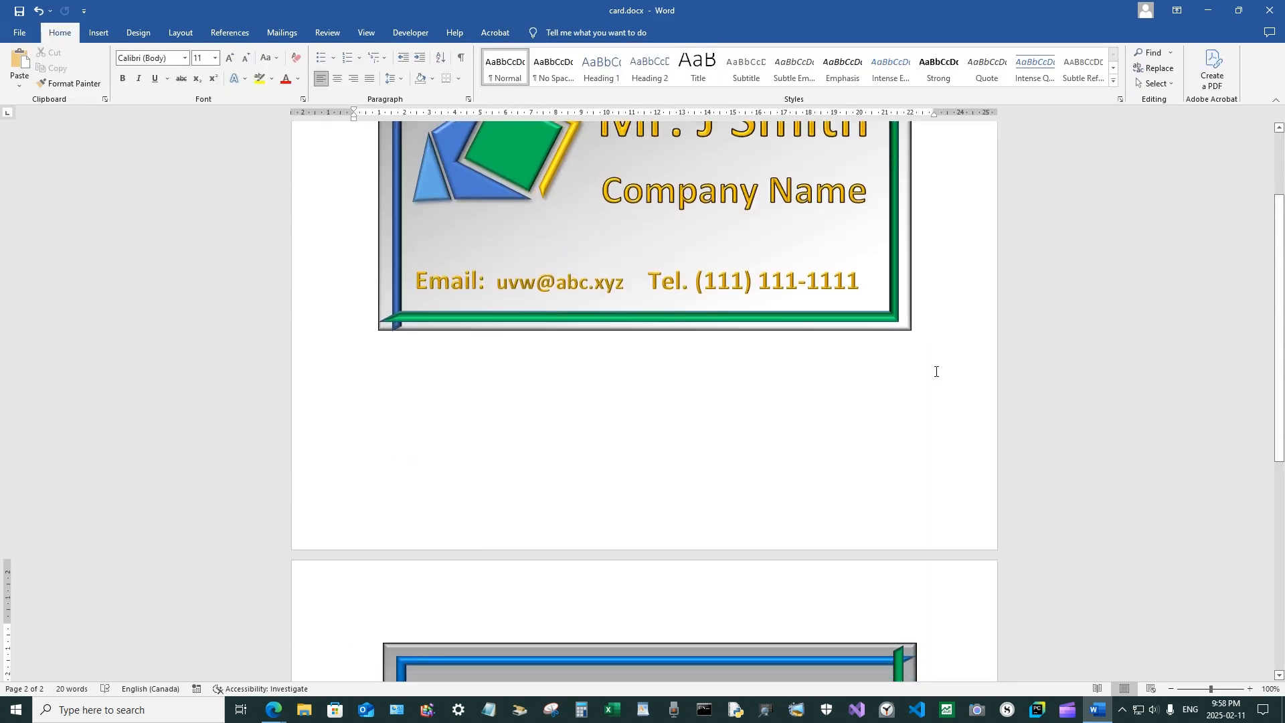
pyautogui.scroll(2, 931, 368)
pyautogui.scroll(-7, 672, 389)
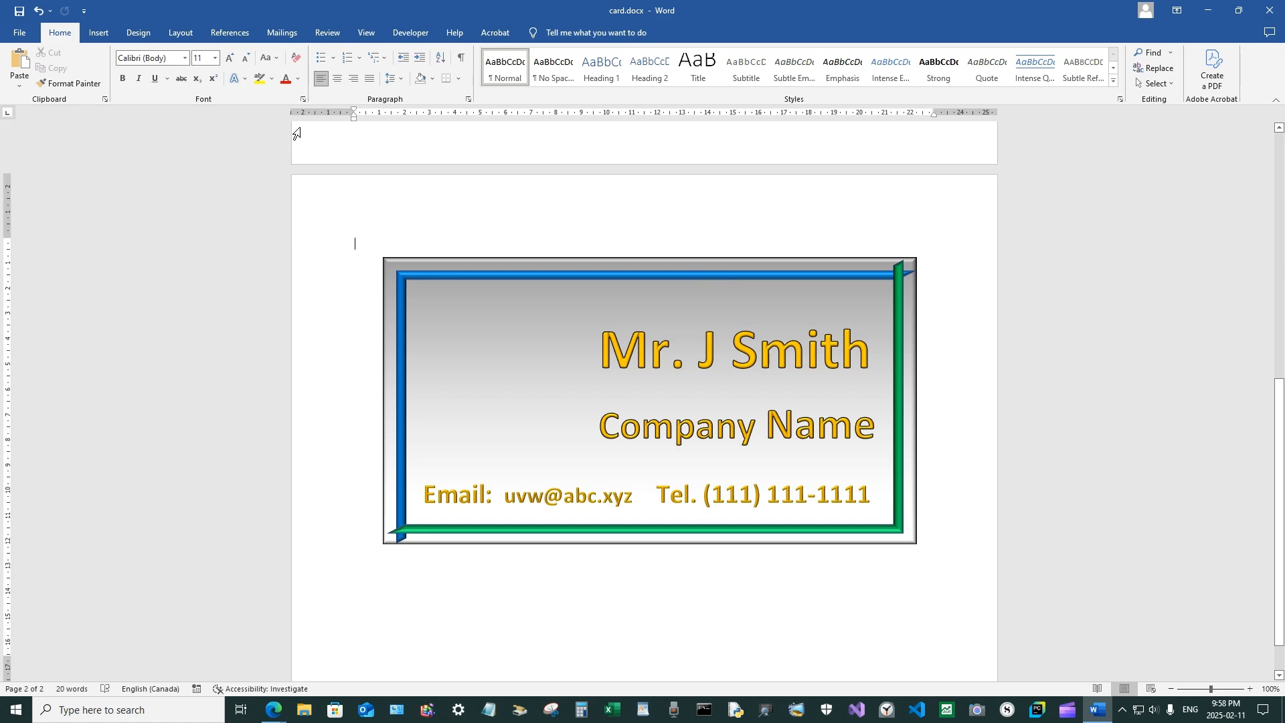
# Draw an isosceles triangle about 2.54 cm high and 1.51 cm wide in the empty logo area beside the name.
pyautogui.click(99, 34)
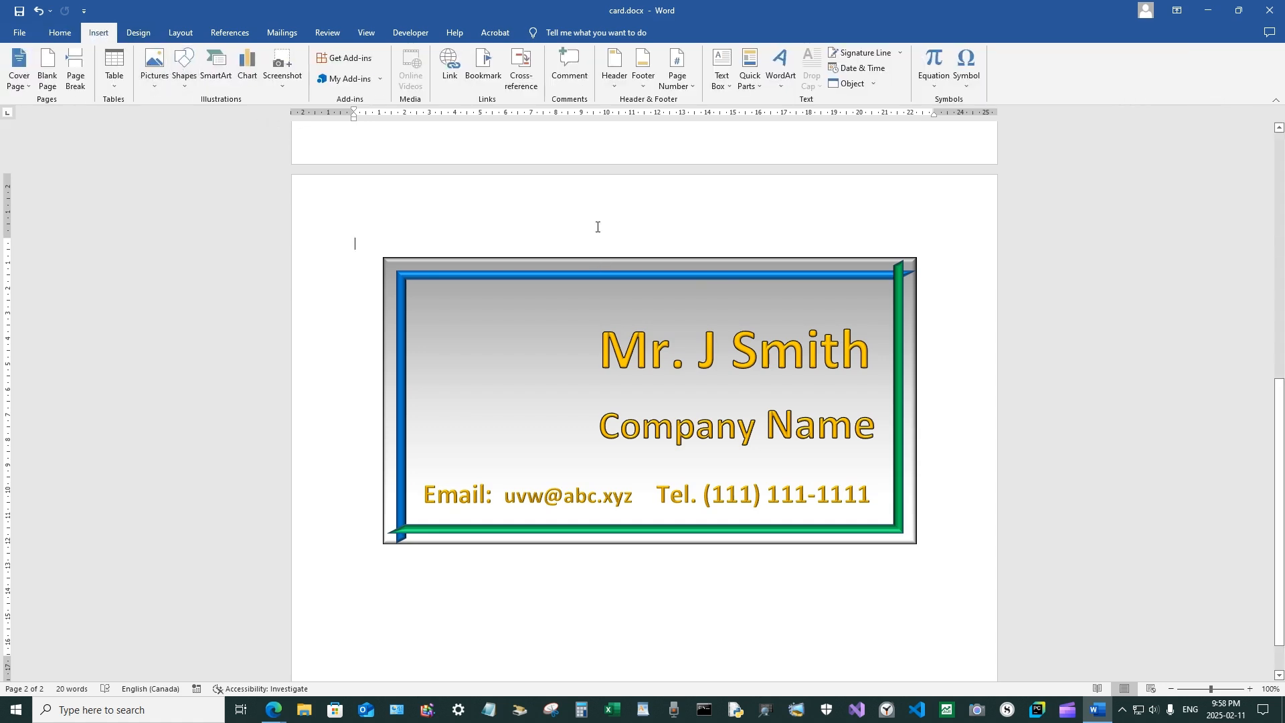
pyautogui.scroll(2, 597, 224)
pyautogui.scroll(6, 597, 227)
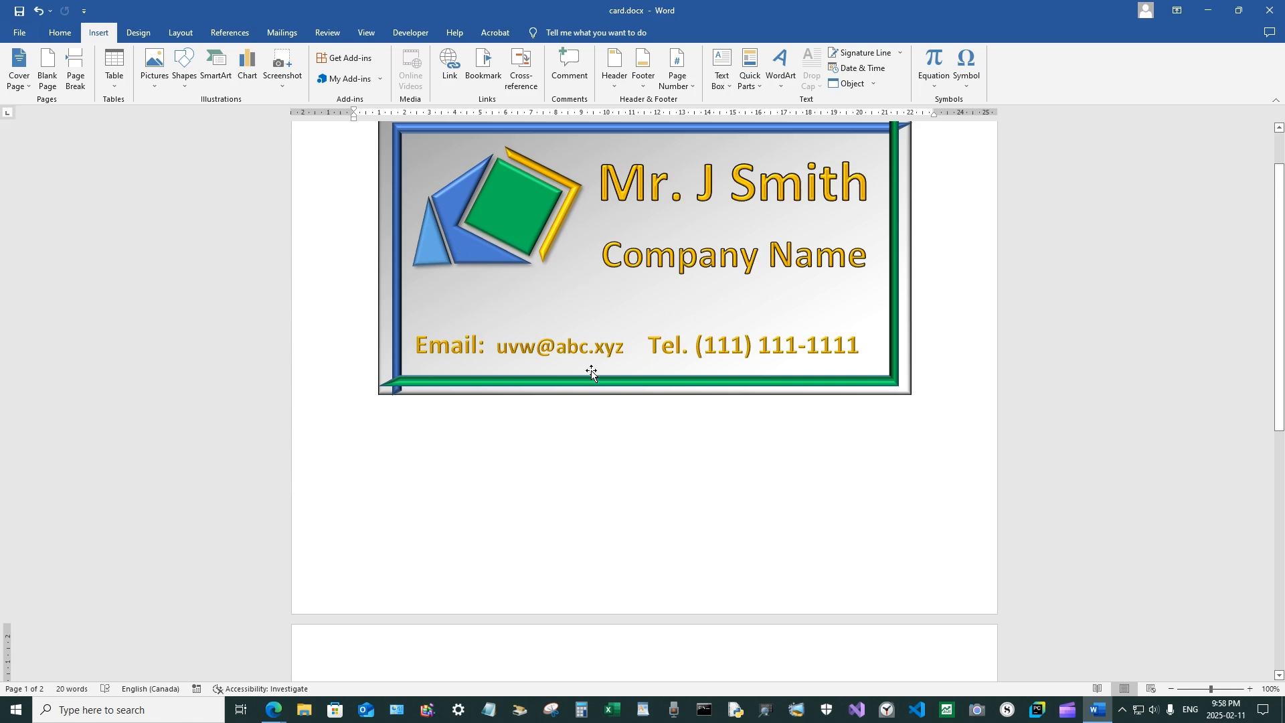
pyautogui.scroll(-8, 502, 352)
pyautogui.click(457, 329)
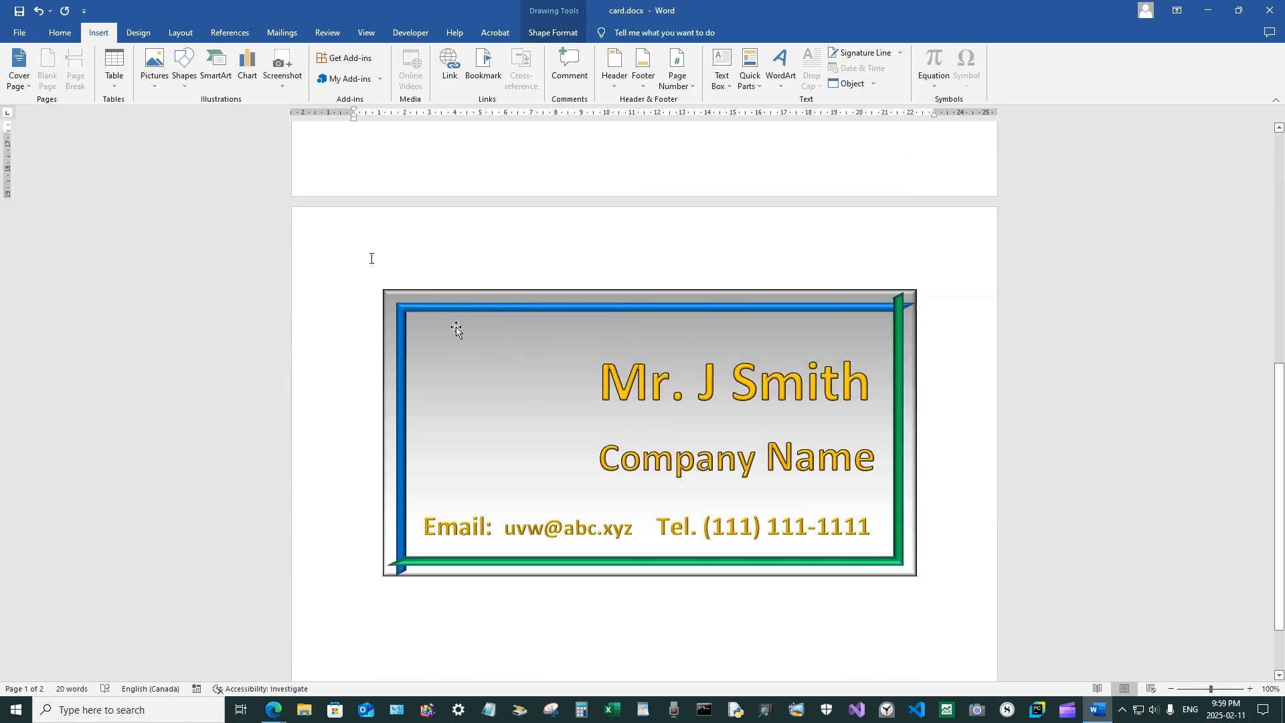
pyautogui.click(185, 70)
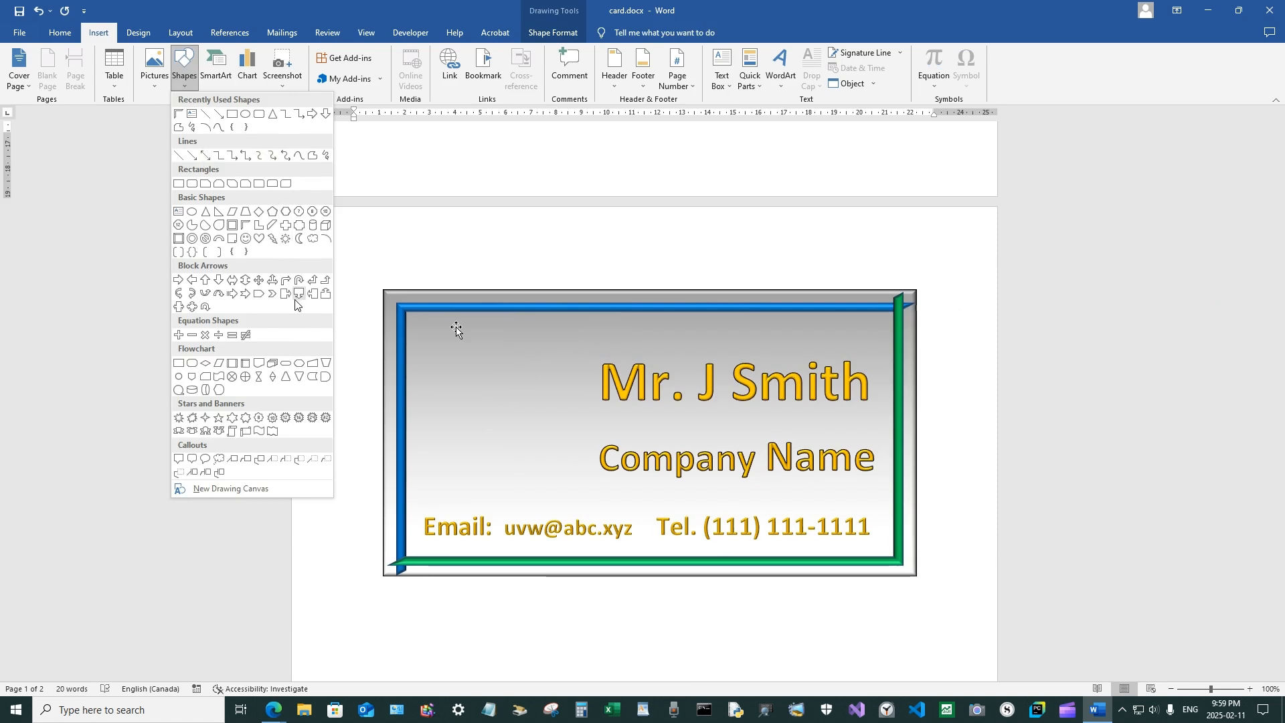
pyautogui.click(288, 379)
pyautogui.moveTo(422, 365); pyautogui.dragTo(459, 428)
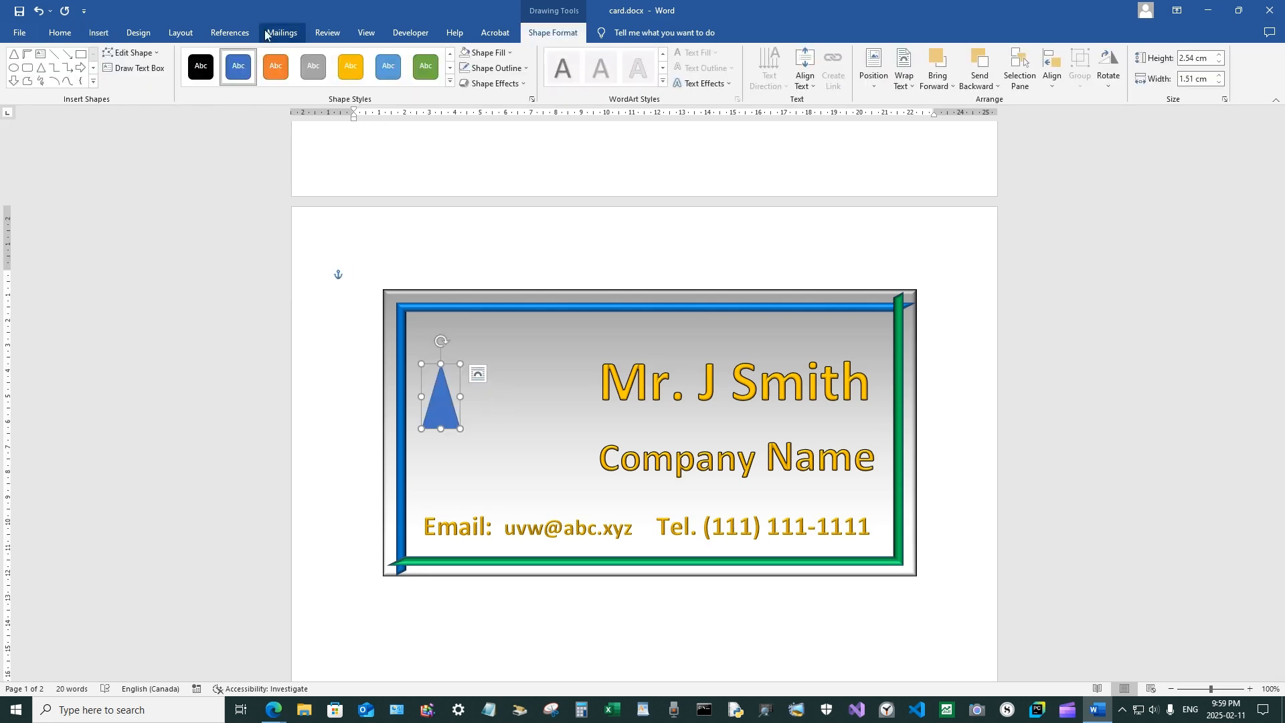
# Draw a rectangle about 2.38 cm high and 2.88 cm wide between the triangle and the name text.
pyautogui.click(99, 32)
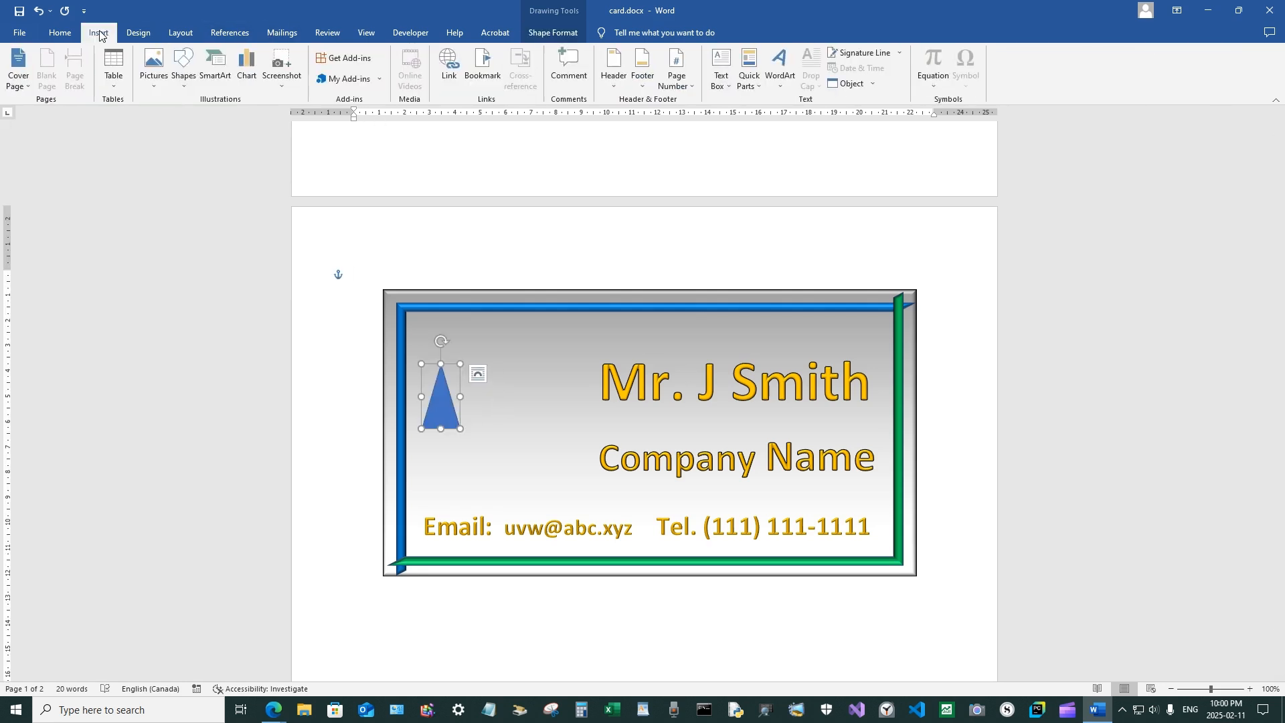
pyautogui.click(184, 70)
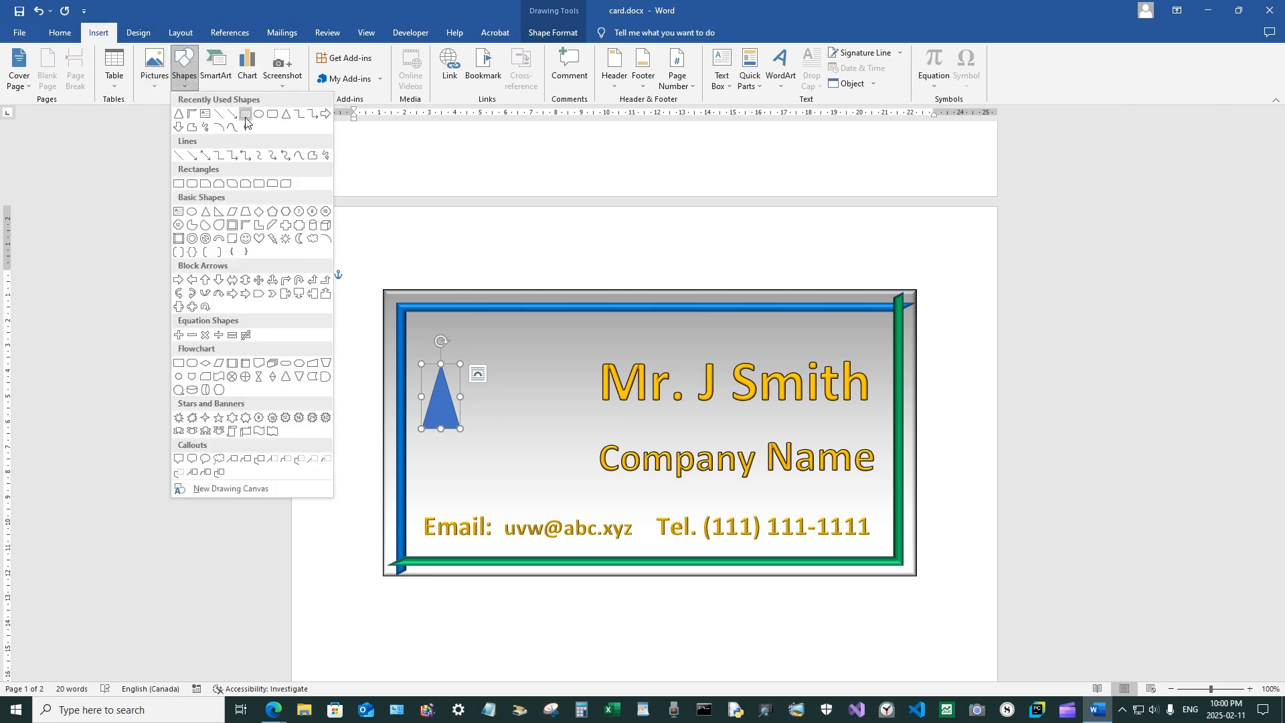
pyautogui.click(246, 114)
pyautogui.moveTo(494, 355)
pyautogui.mouseDown()
pyautogui.moveTo(545, 413)
pyautogui.moveTo(567, 416)
pyautogui.mouseUp()
pyautogui.scroll(3, 501, 299)
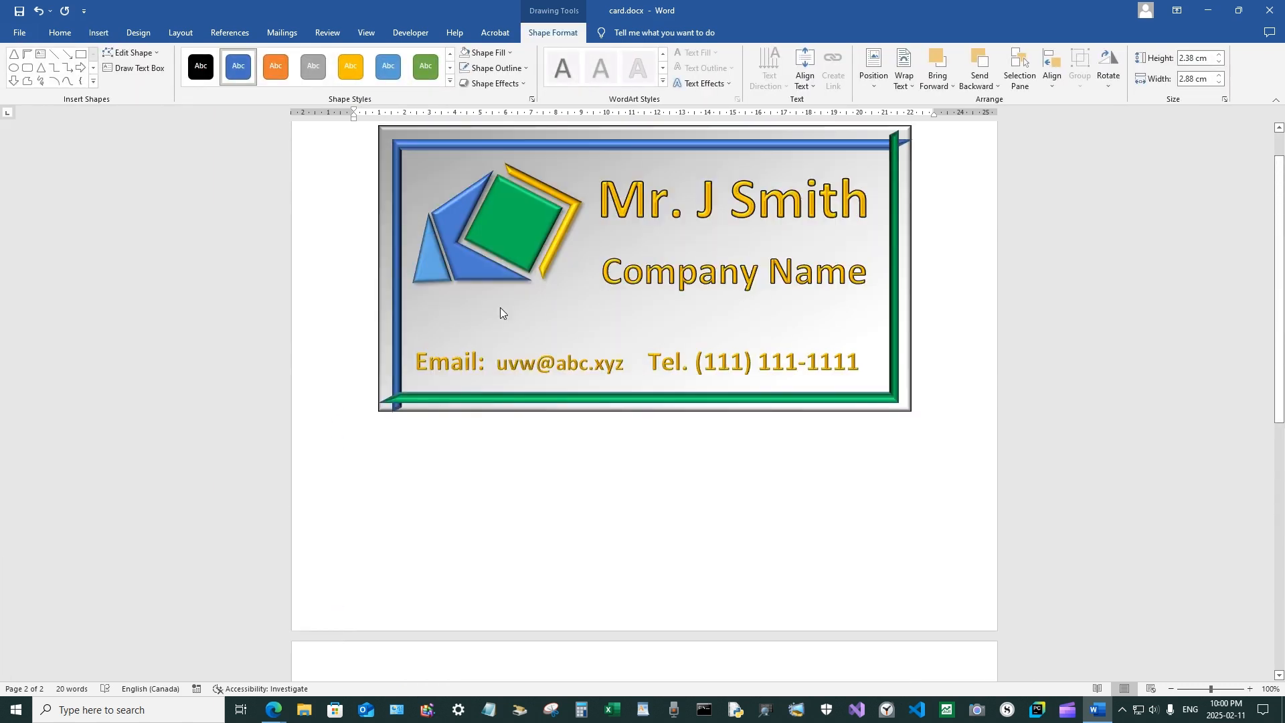
pyautogui.scroll(1, 500, 308)
pyautogui.scroll(-5, 565, 335)
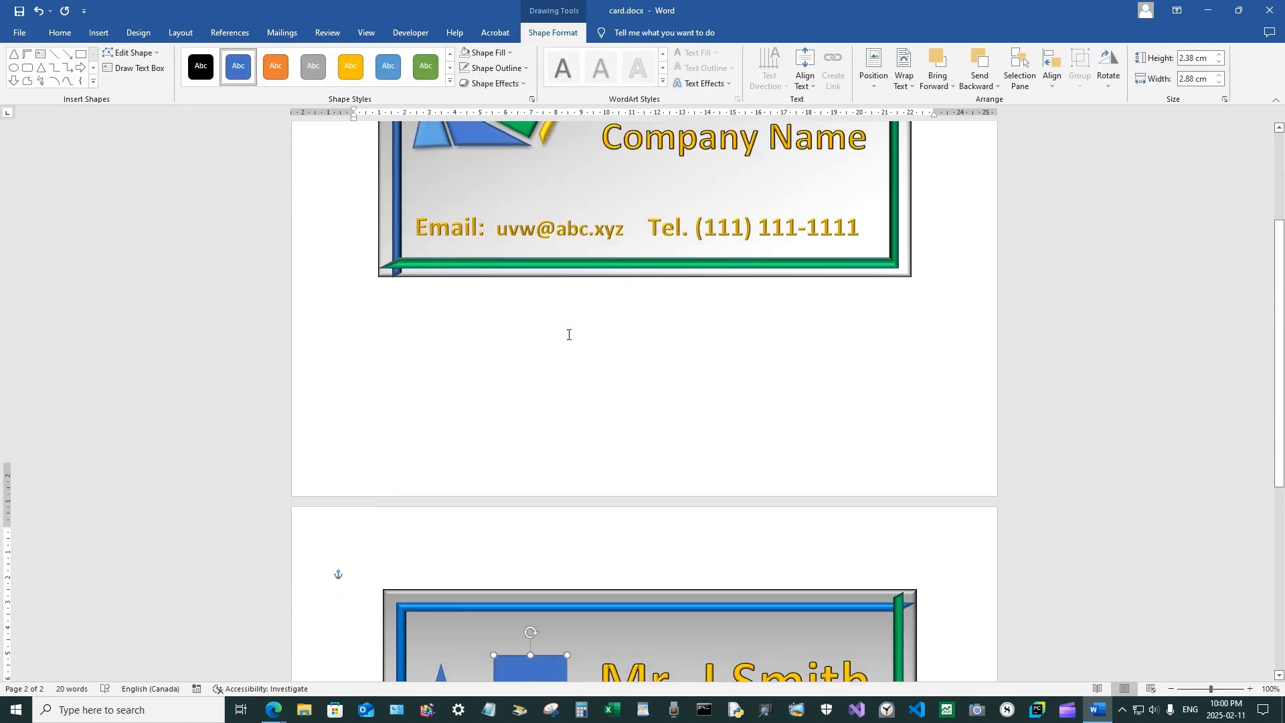
pyautogui.scroll(-2, 542, 467)
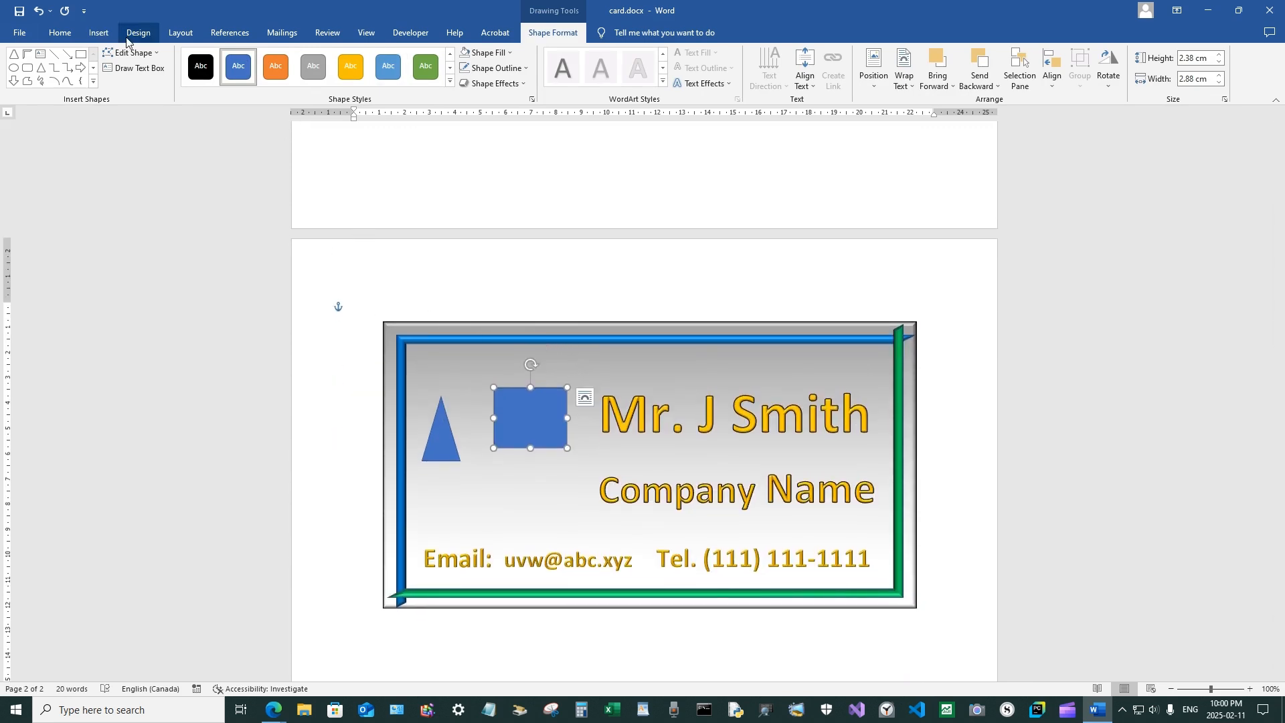
# Draw a half frame below the triangle and rectangle, thin its arms, and narrow it to about 2.83 cm wide and 2.51 cm high.
pyautogui.click(99, 33)
pyautogui.click(184, 67)
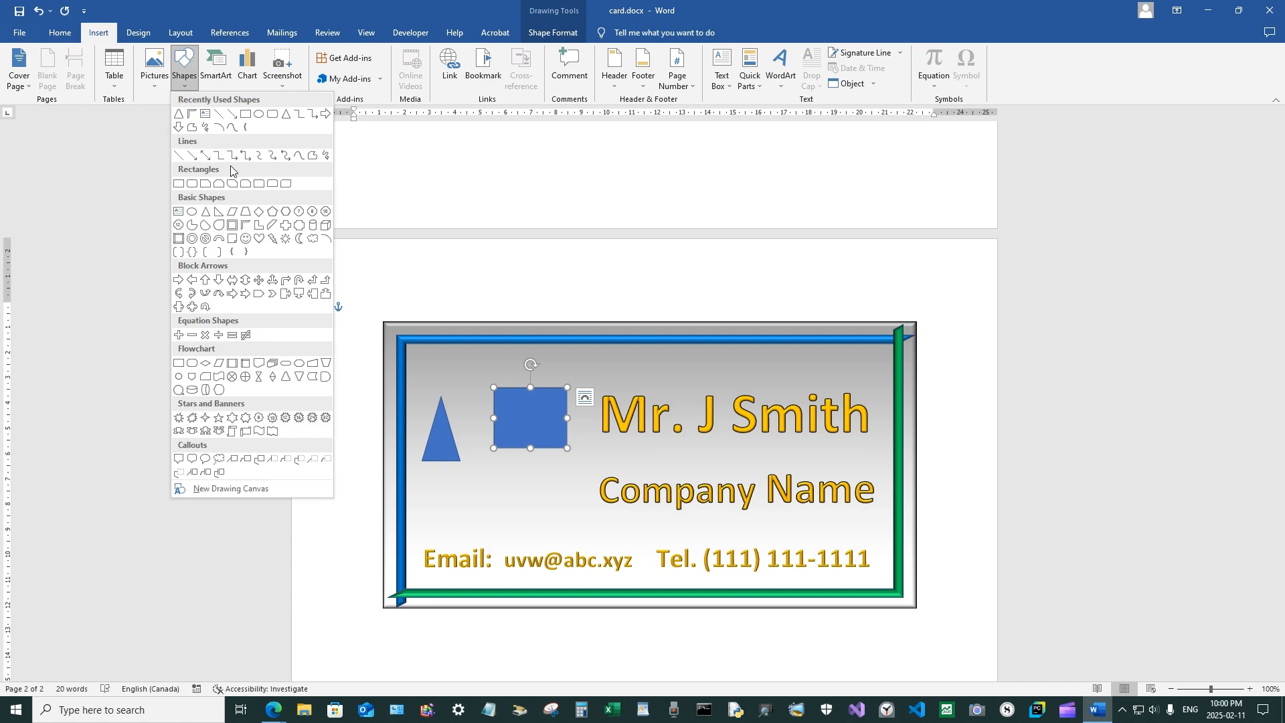
pyautogui.click(248, 227)
pyautogui.moveTo(538, 480)
pyautogui.mouseDown()
pyautogui.moveTo(468, 484)
pyautogui.moveTo(454, 544)
pyautogui.mouseUp()
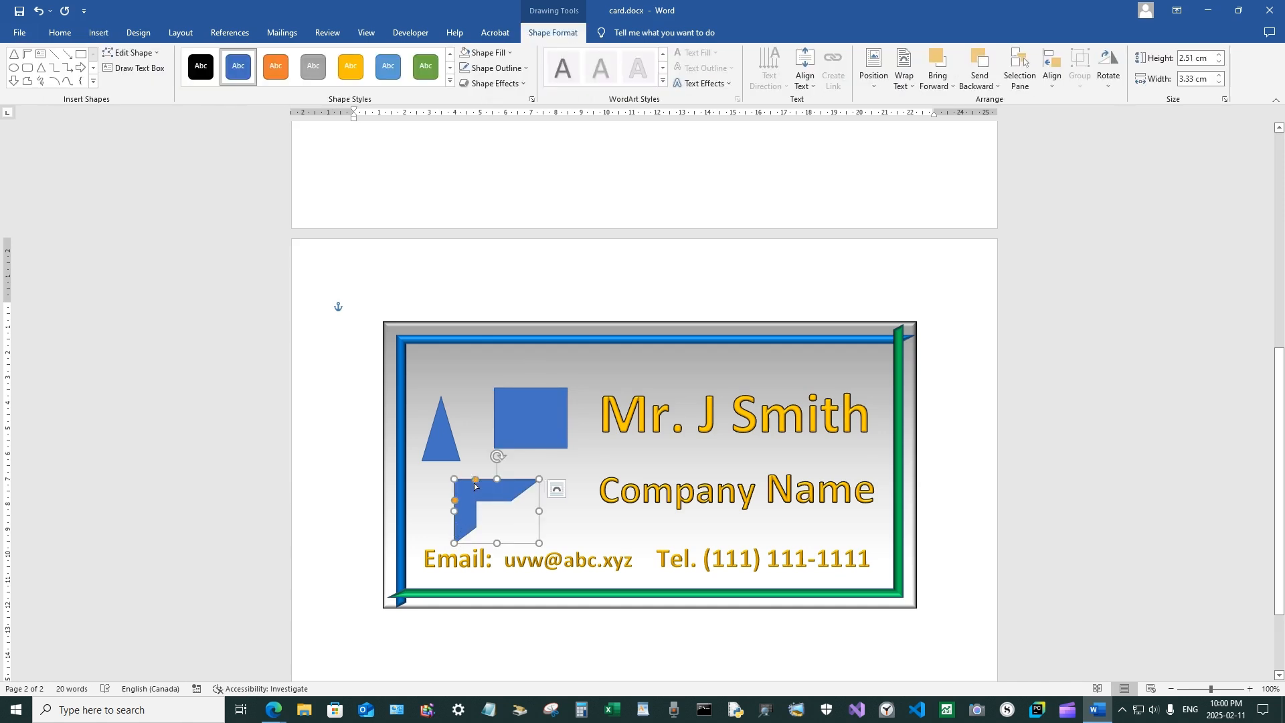
pyautogui.moveTo(476, 481); pyautogui.dragTo(458, 486)
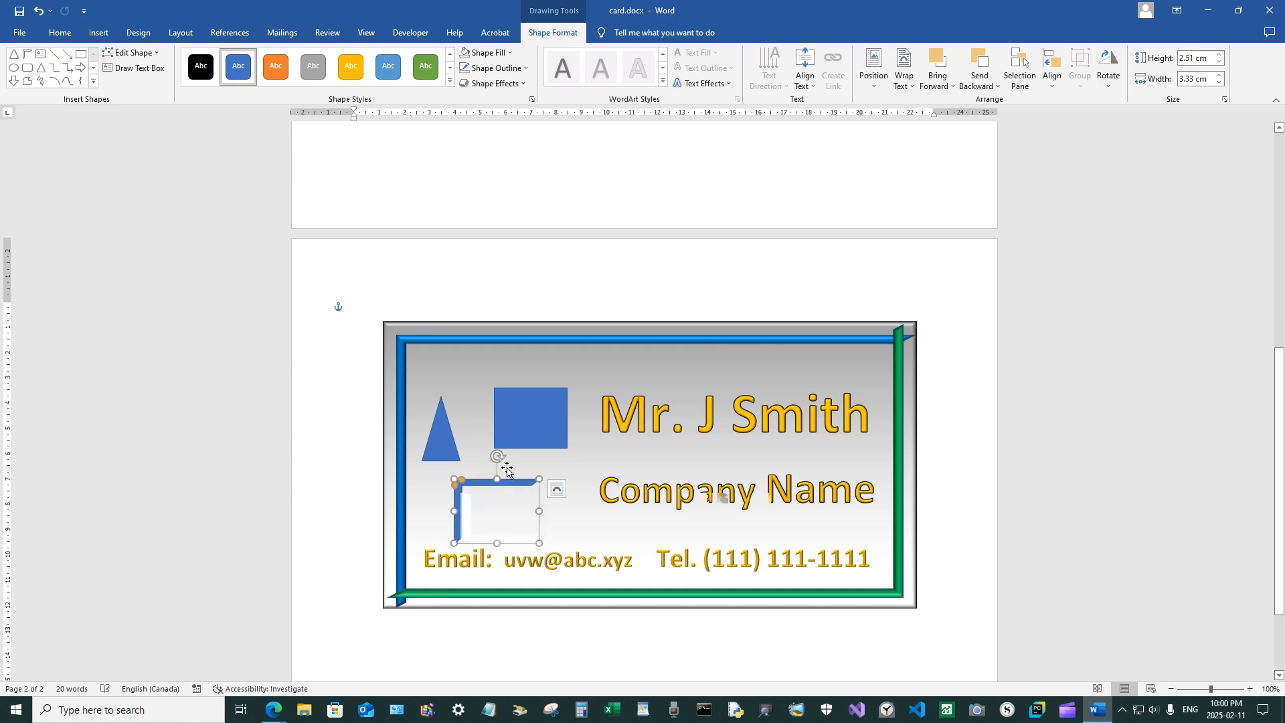
pyautogui.moveTo(539, 512); pyautogui.dragTo(527, 510)
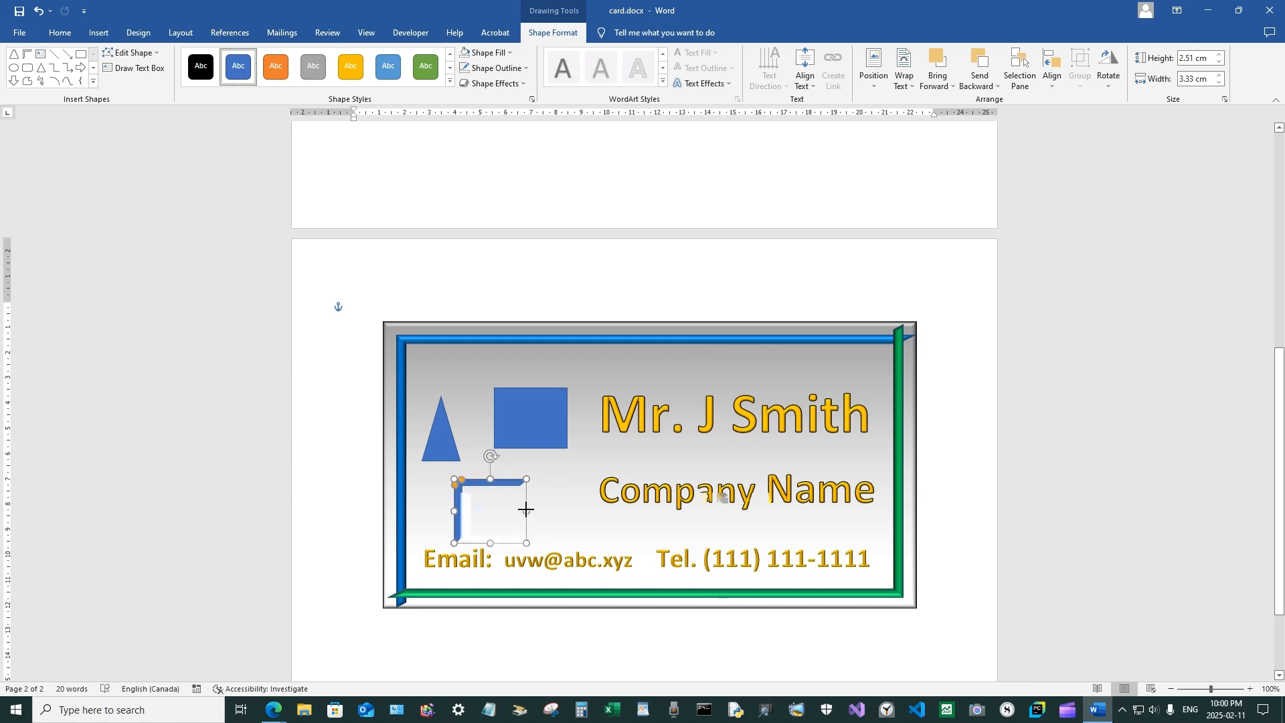
# Fill the small half frame with standard orange to match the sample logo and adjust its outline style.
pyautogui.scroll(7, 544, 410)
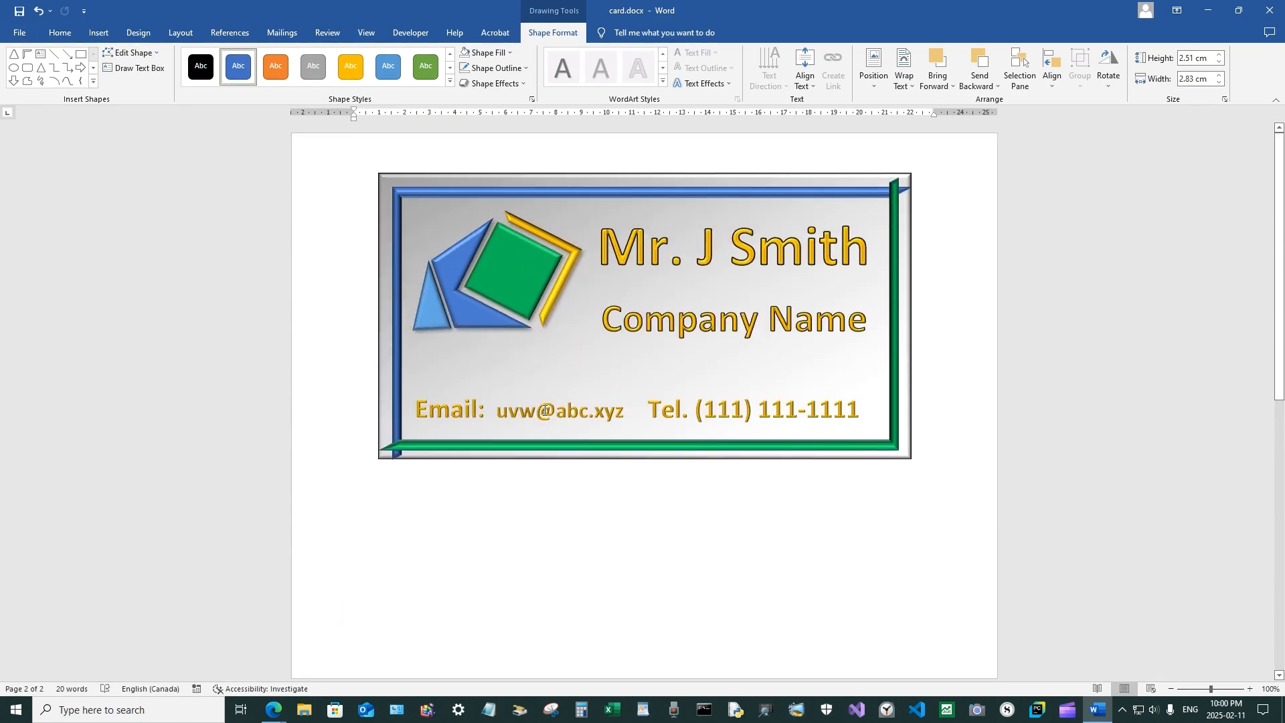
pyautogui.scroll(-7, 545, 411)
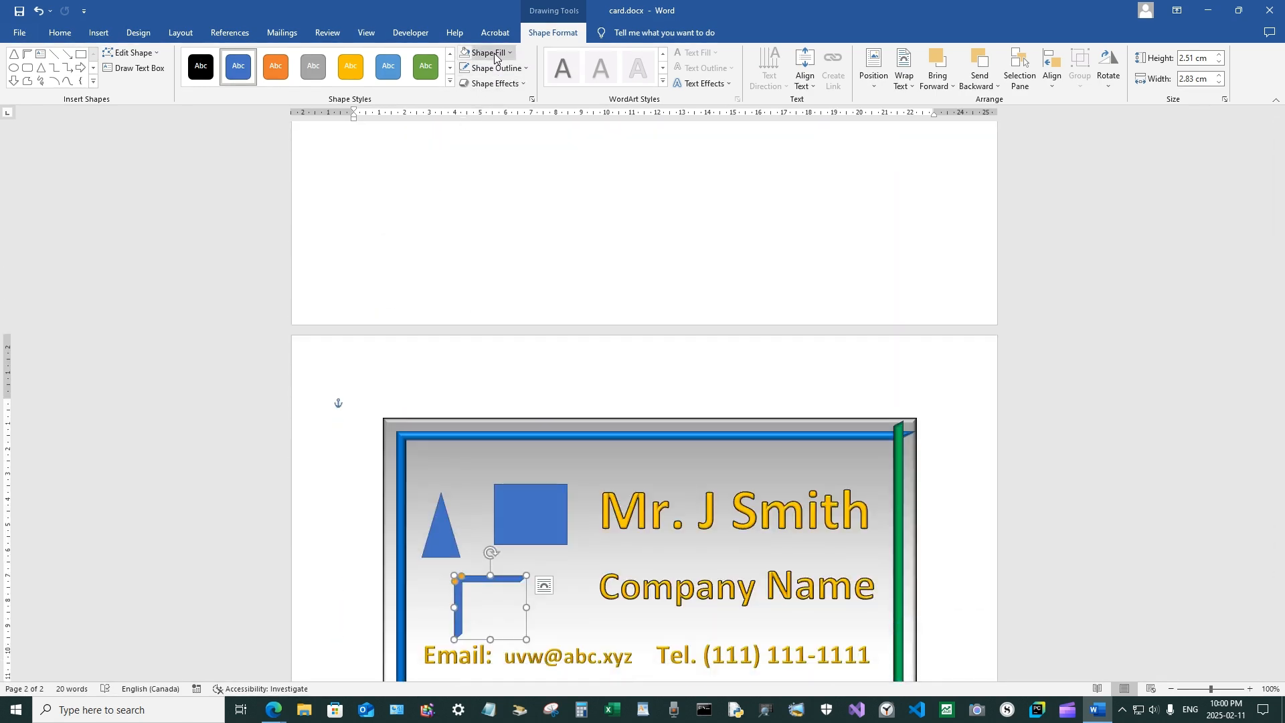
pyautogui.click(494, 57)
pyautogui.click(487, 157)
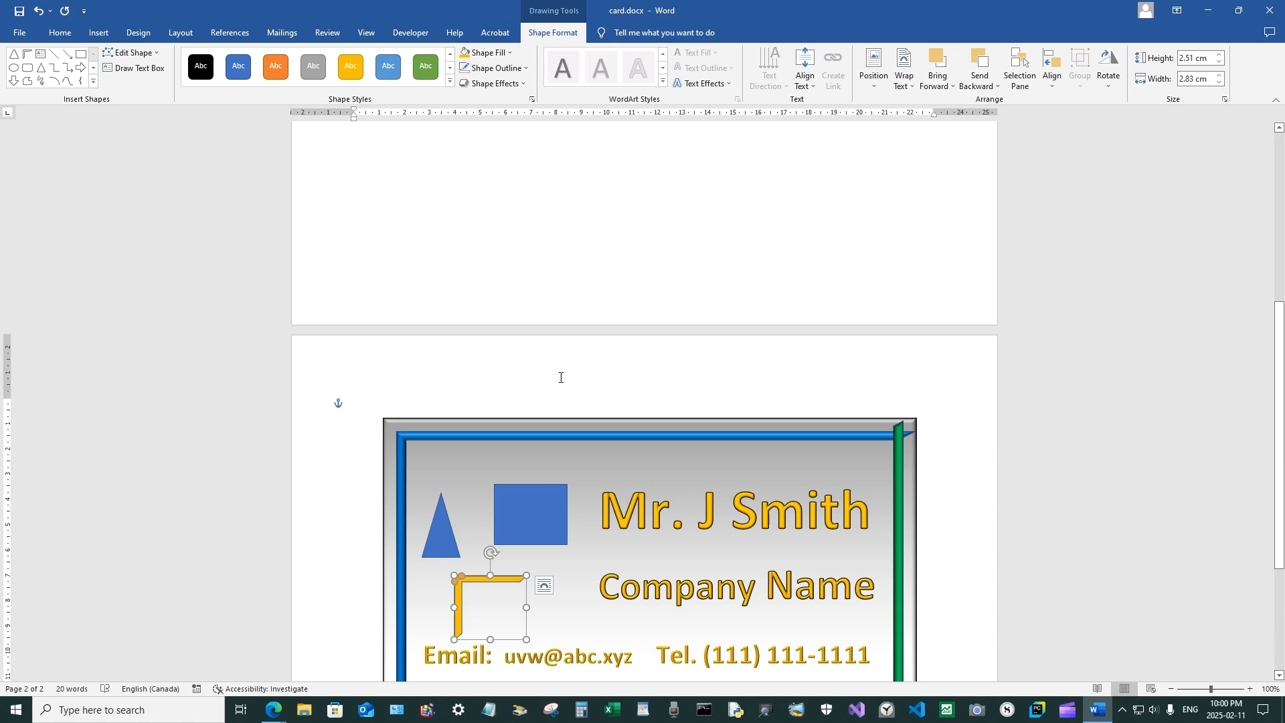
pyautogui.scroll(7, 554, 371)
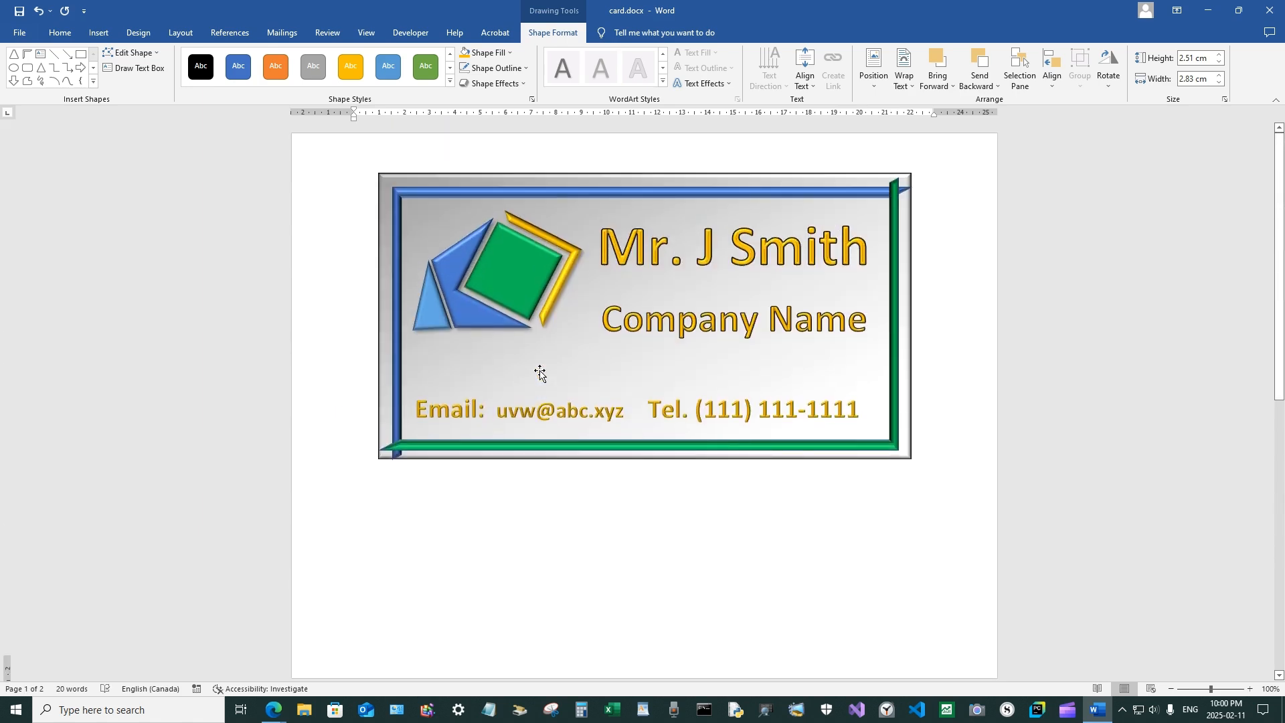
pyautogui.scroll(-8, 540, 373)
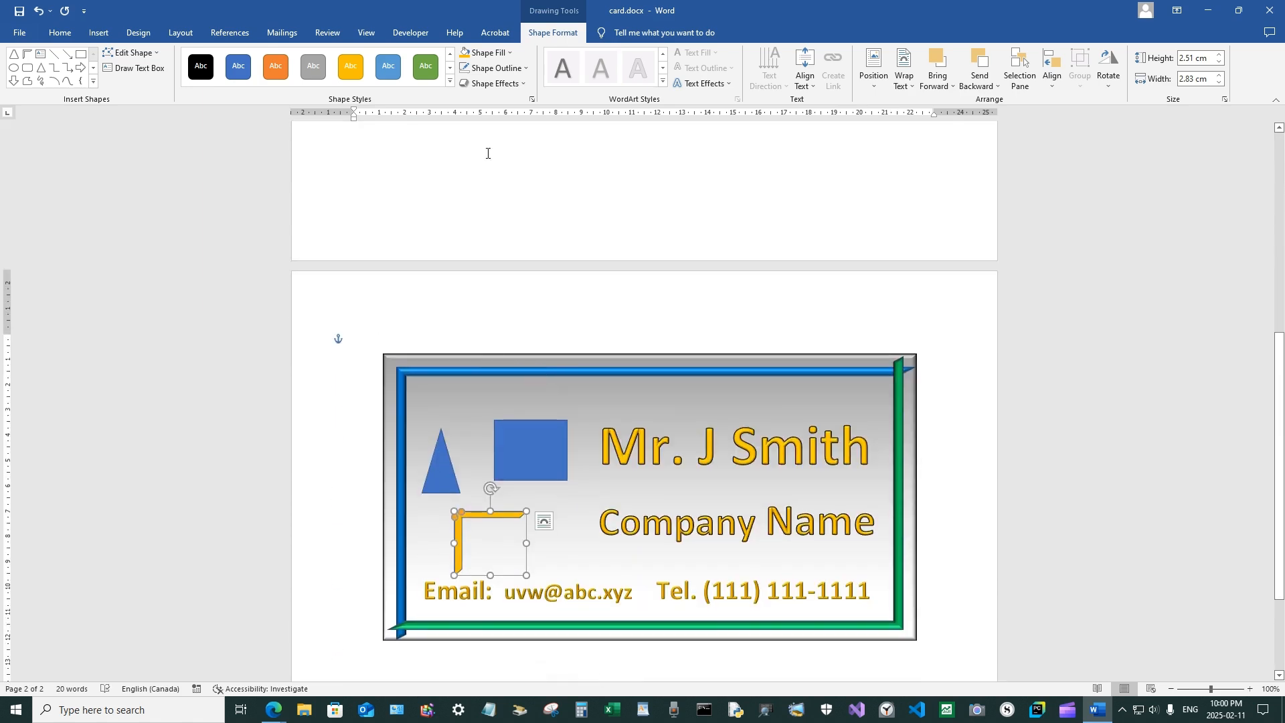
pyautogui.click(496, 67)
pyautogui.moveTo(495, 219)
pyautogui.click(637, 220)
# Set the logo rectangle's height to 2.5 cm and its width to 2.6 cm.
pyautogui.click(532, 474)
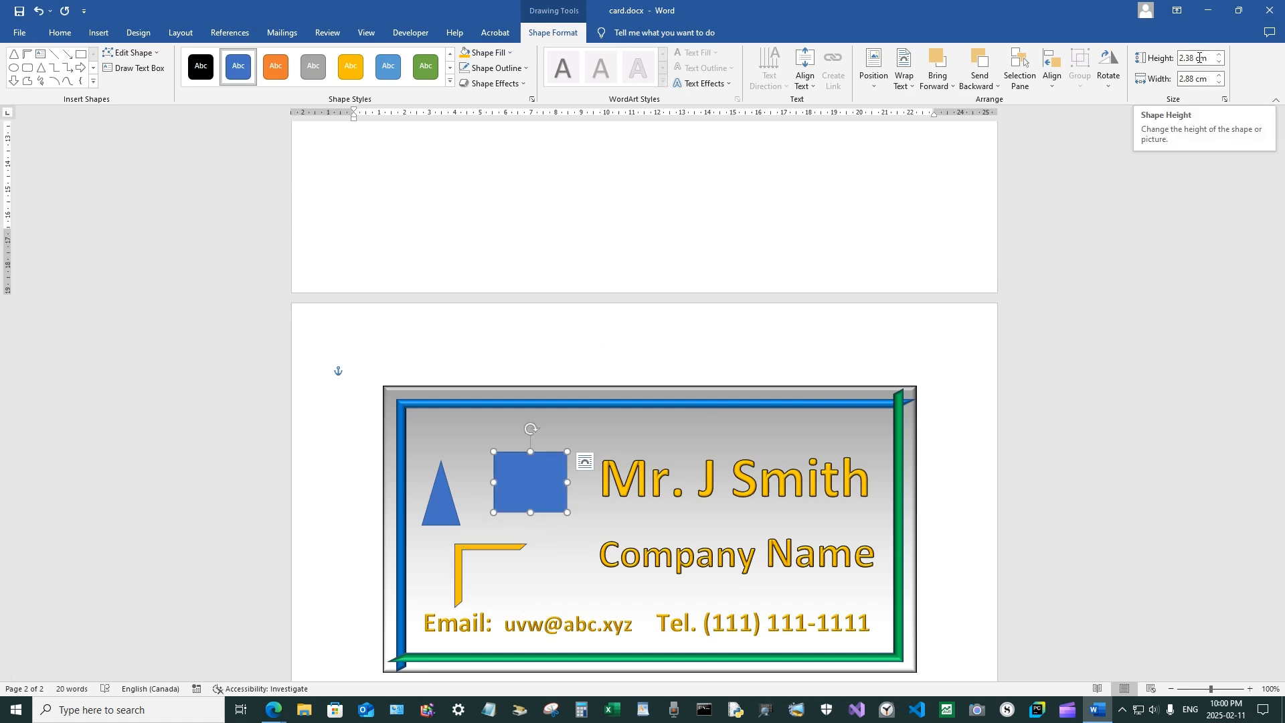
pyautogui.click(1198, 58)
pyautogui.write('2')
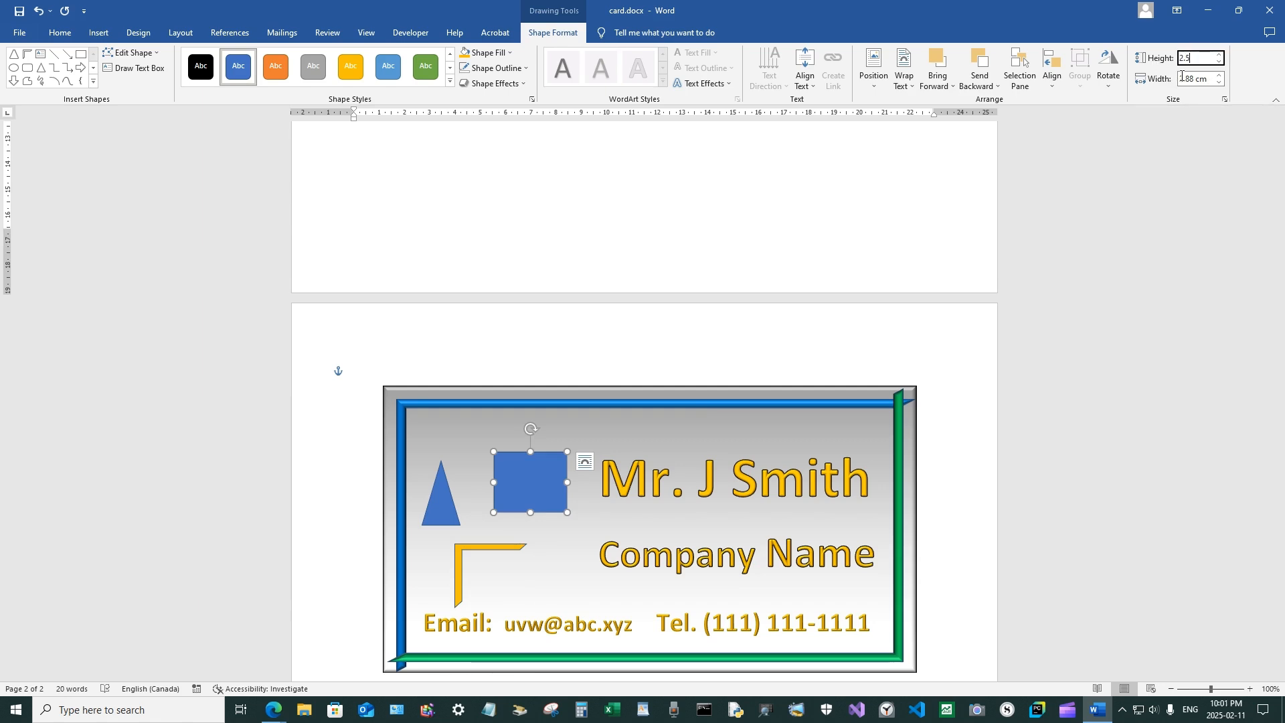
pyautogui.write('.5')
pyautogui.click(1188, 79)
pyautogui.write('2.6')
pyautogui.press('Return')
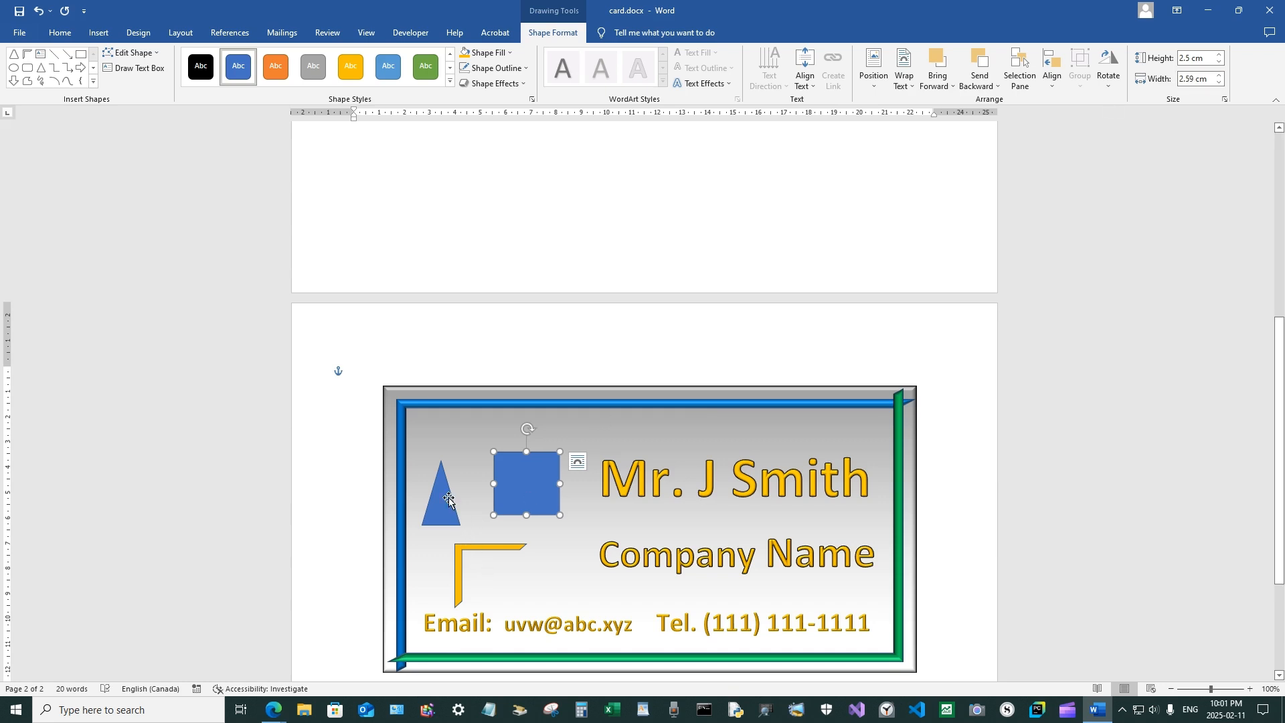
# Check the sample logo's notched blue shape and draw a second rectangle in the blank area below the card.
pyautogui.scroll(5, 448, 499)
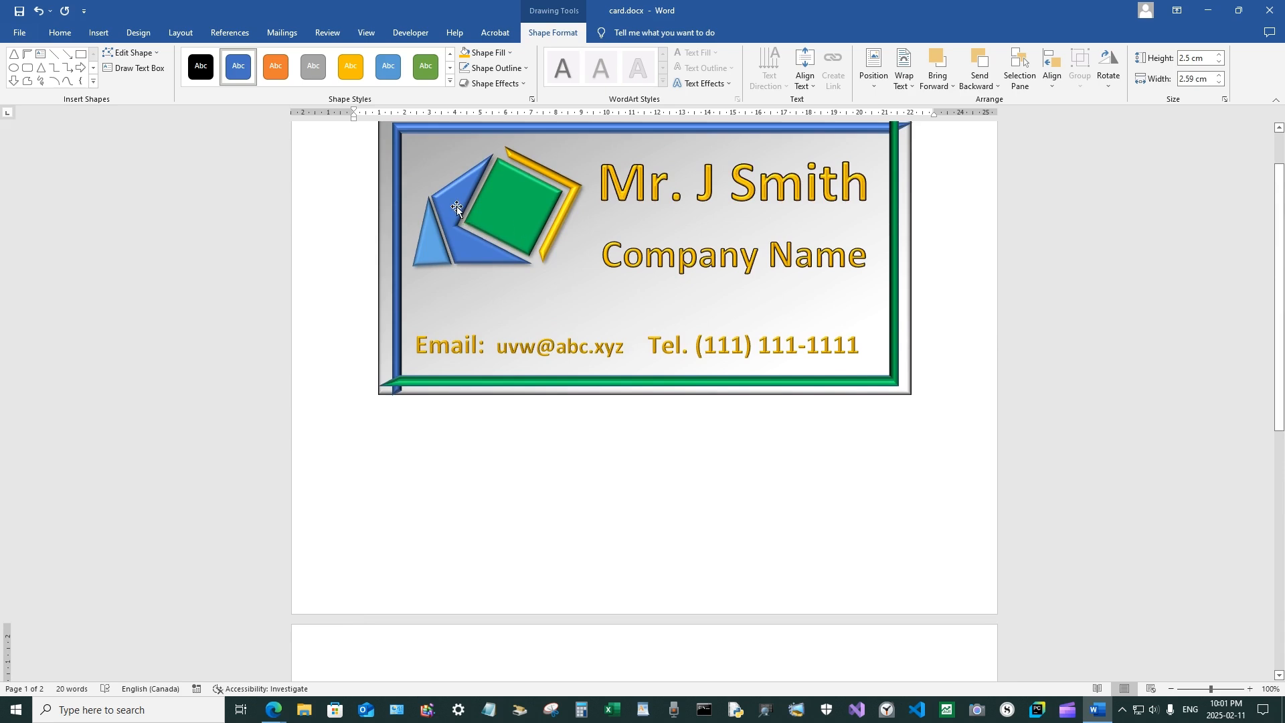
pyautogui.scroll(-6, 559, 475)
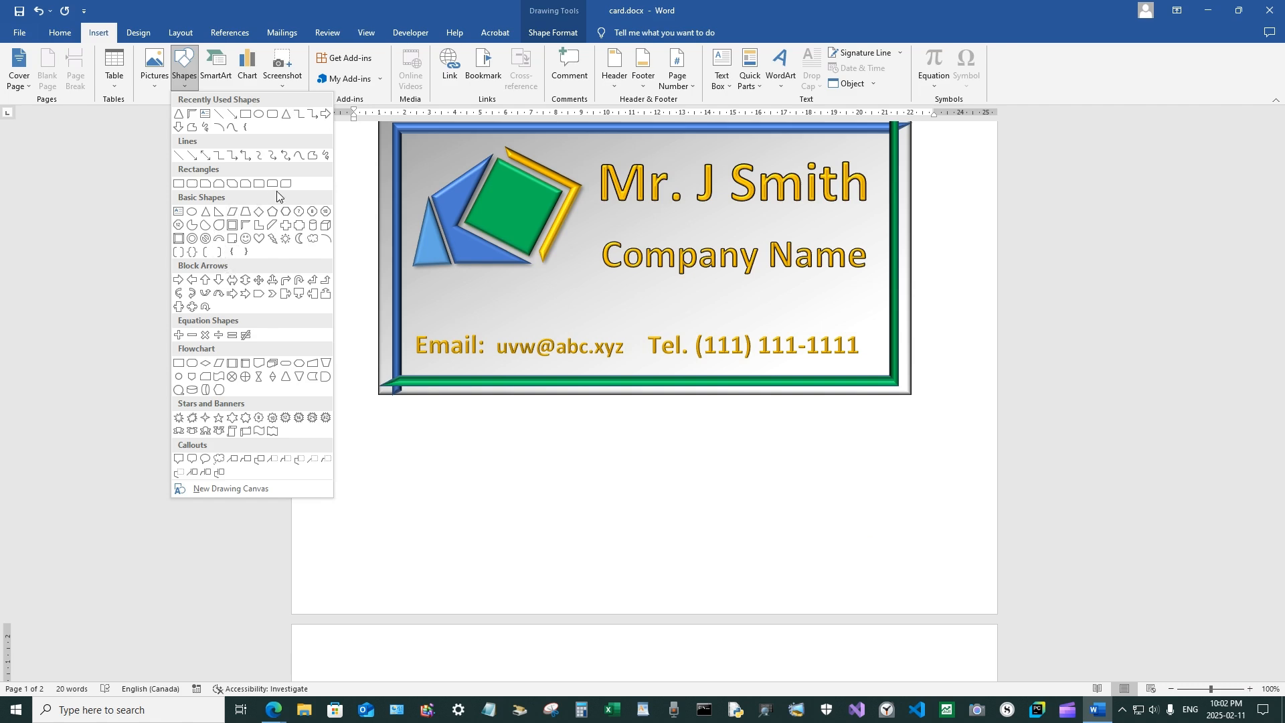
pyautogui.click(179, 187)
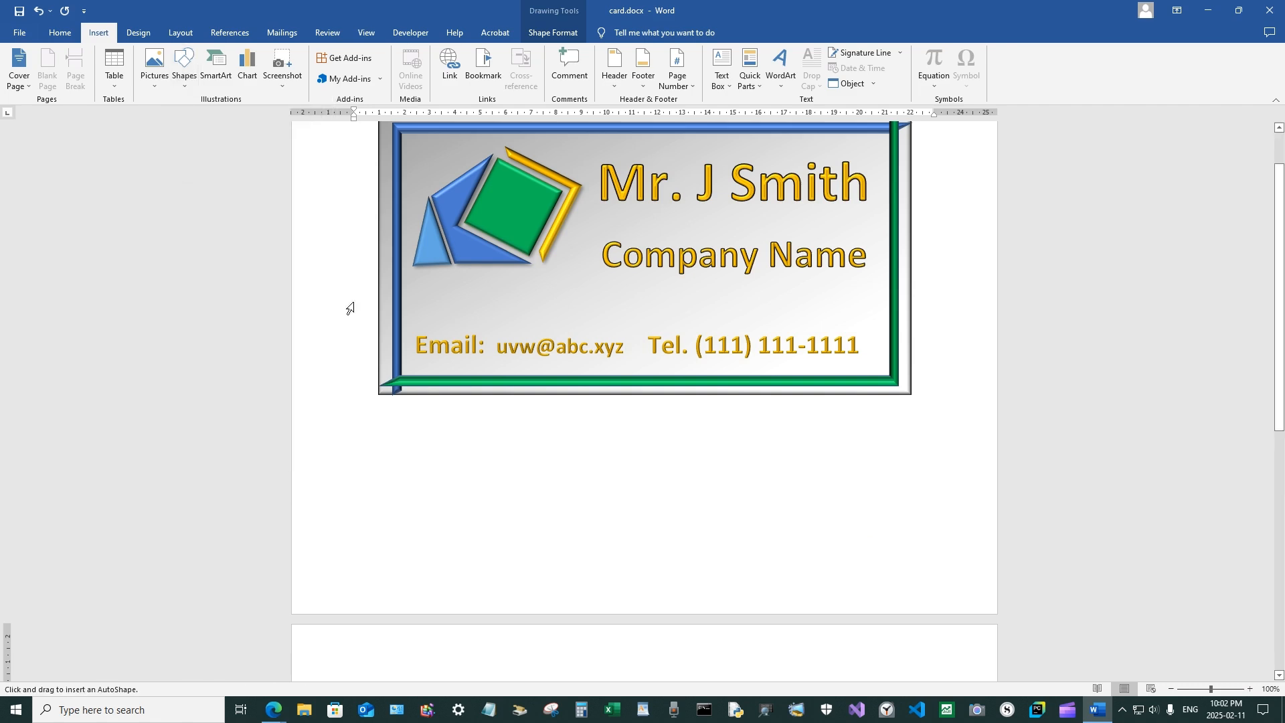
pyautogui.scroll(-7, 546, 409)
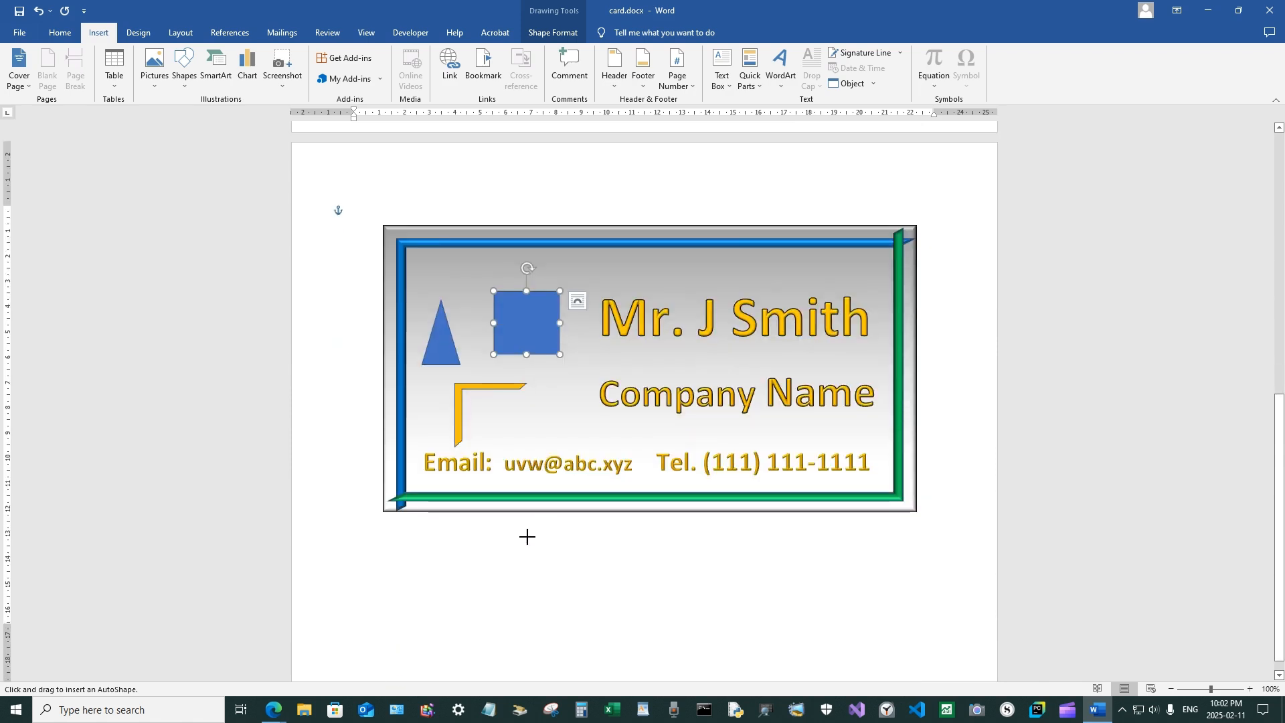
pyautogui.scroll(-1, 484, 536)
pyautogui.moveTo(481, 540); pyautogui.dragTo(560, 614)
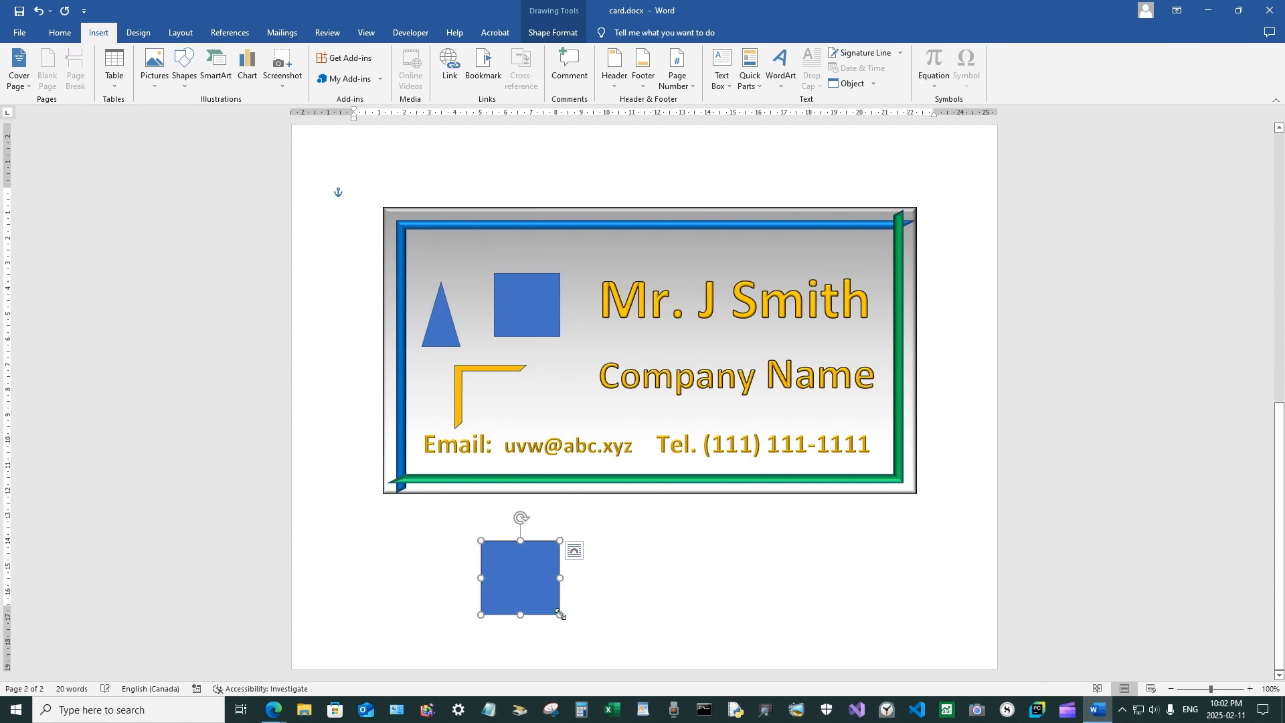
# Rotate the new rectangle below the card counterclockwise so that it sits tilted.
pyautogui.rightClick(532, 577)
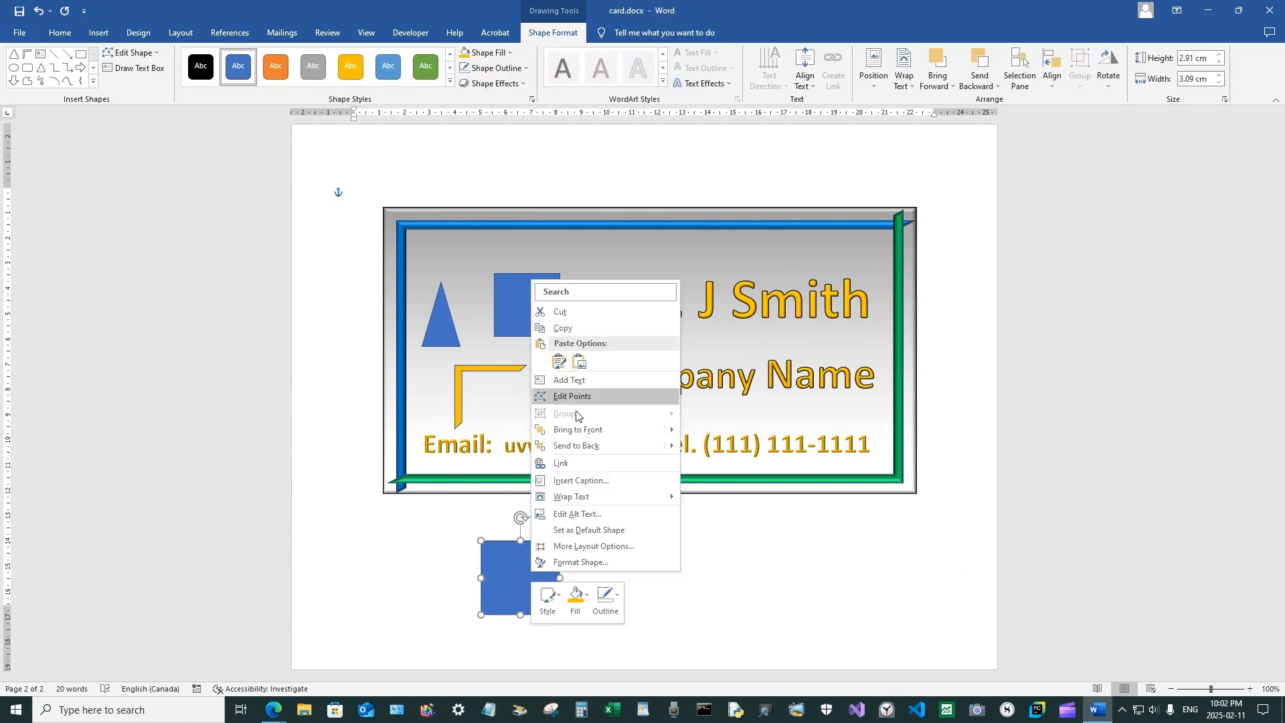
pyautogui.click(515, 522)
pyautogui.moveTo(520, 519); pyautogui.dragTo(486, 532)
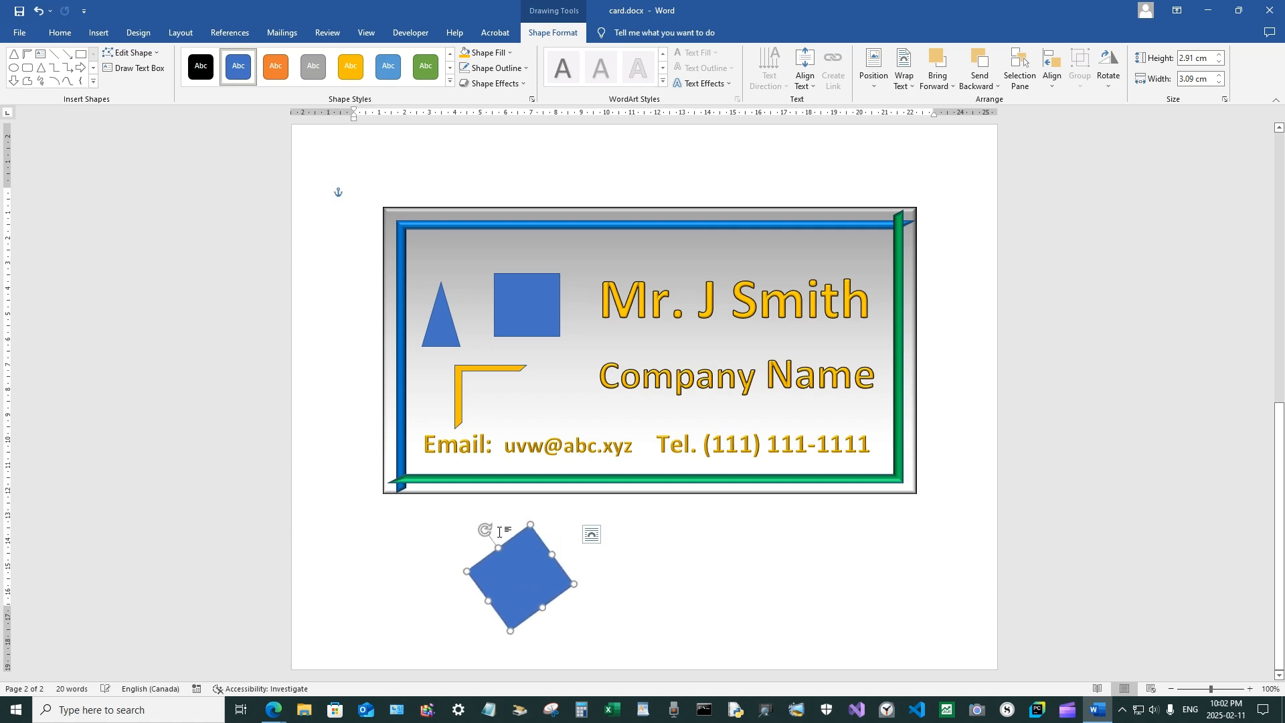
# Add a point on the tilted rectangle's upper-right edge and pull it inward to cut a notch like the sample logo's.
pyautogui.rightClick(527, 568)
pyautogui.click(571, 389)
pyautogui.rightClick(552, 555)
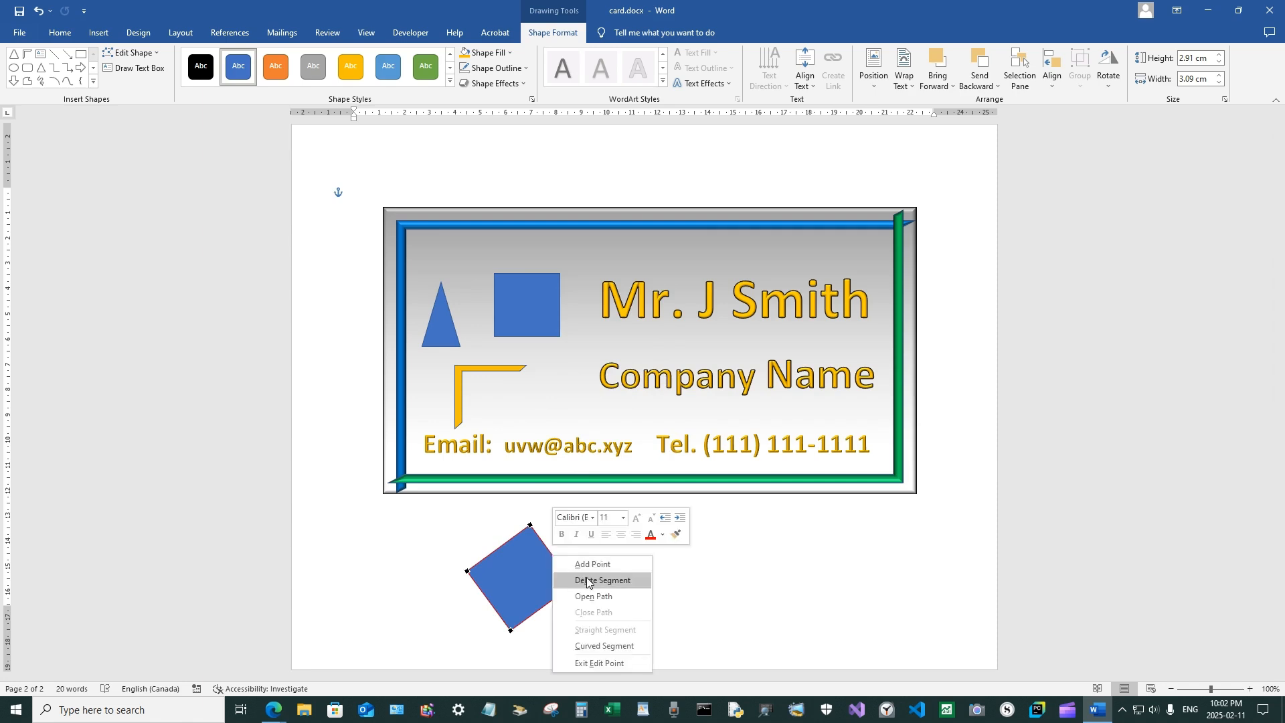
pyautogui.click(580, 563)
pyautogui.moveTo(553, 554); pyautogui.dragTo(517, 578)
pyautogui.scroll(15, 592, 570)
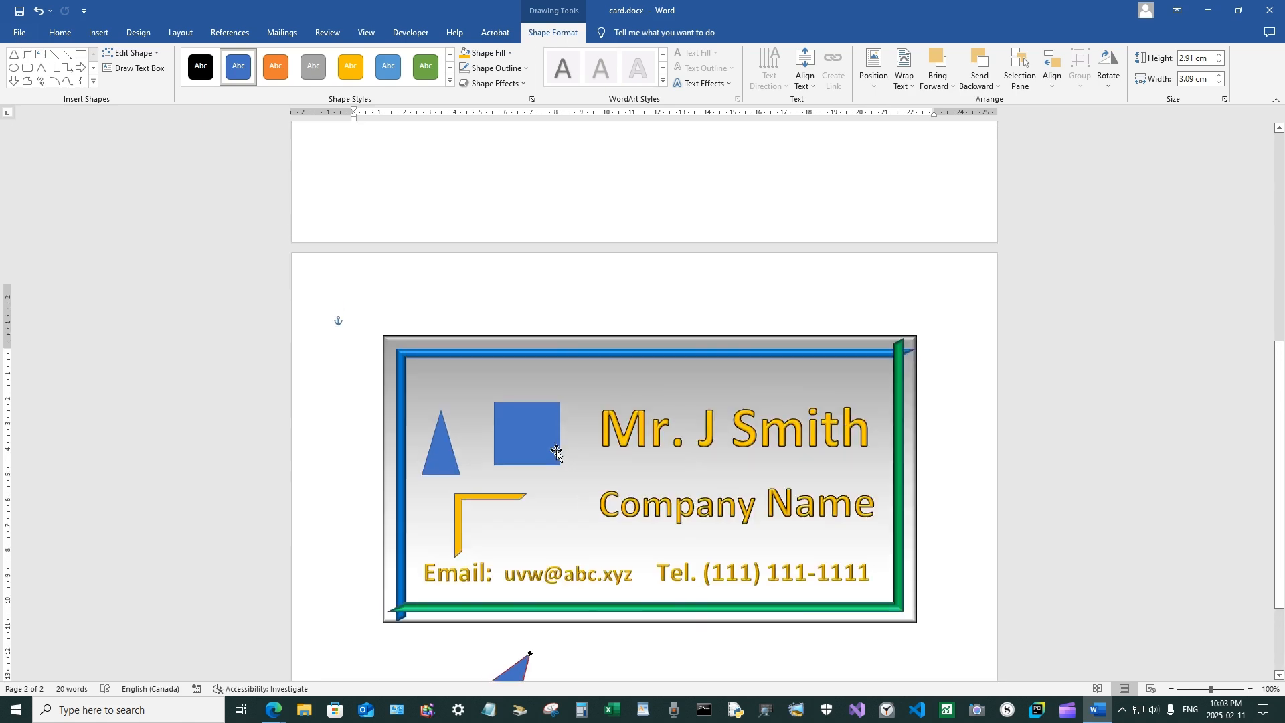
pyautogui.scroll(-15, 506, 404)
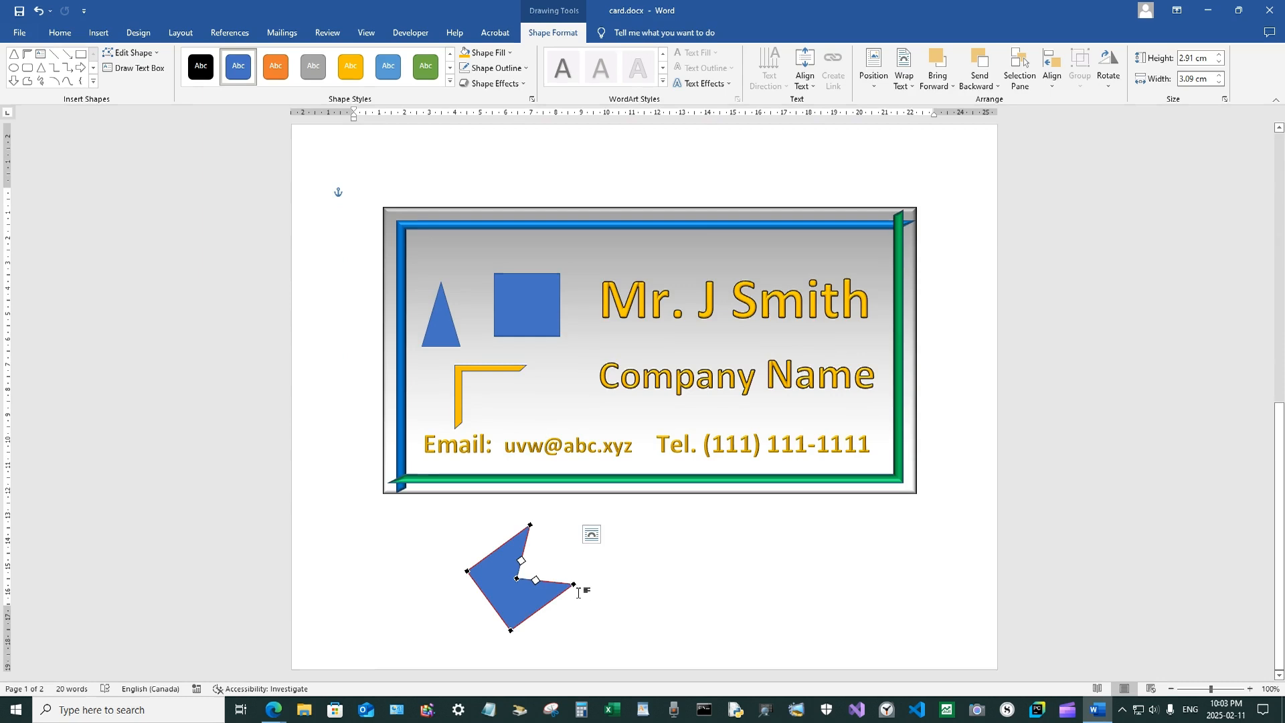
# Reshape the notched shape by moving its right corner down and outward, its notch point down, and its upper corner outward.
pyautogui.moveTo(573, 584); pyautogui.dragTo(588, 629)
pyautogui.click(514, 578)
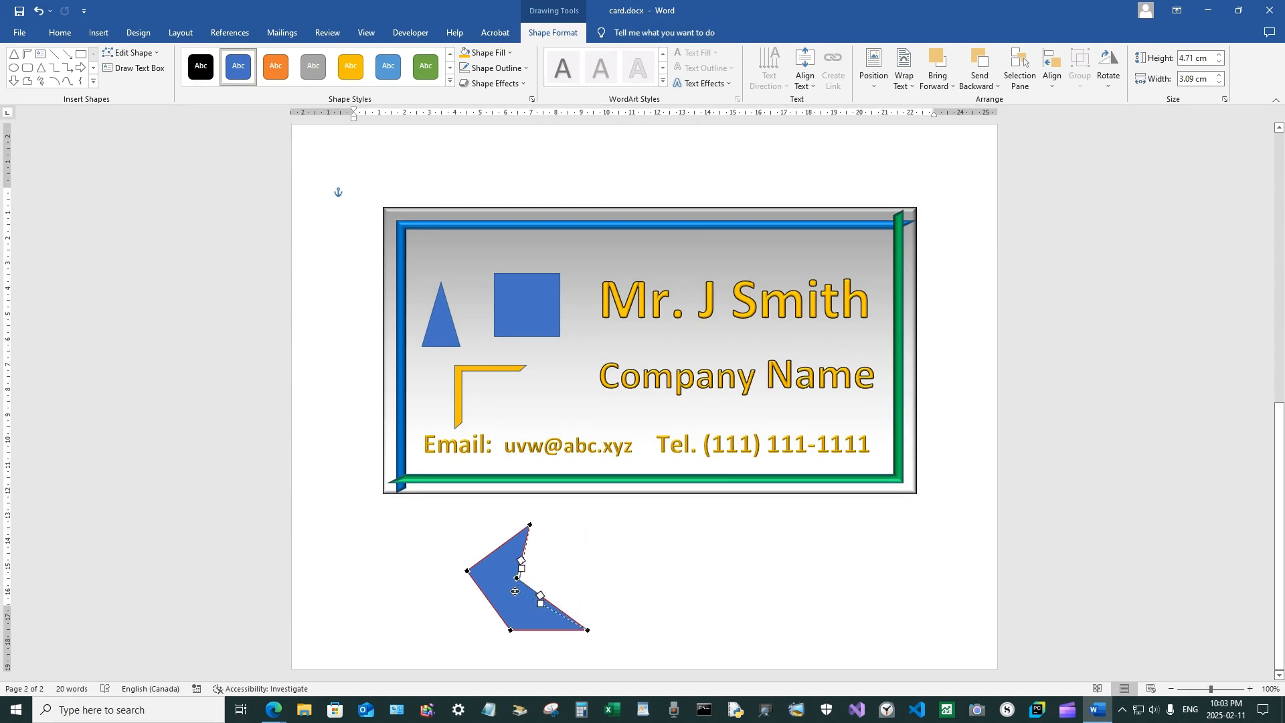
pyautogui.moveTo(516, 578); pyautogui.dragTo(514, 591)
pyautogui.scroll(10, 545, 557)
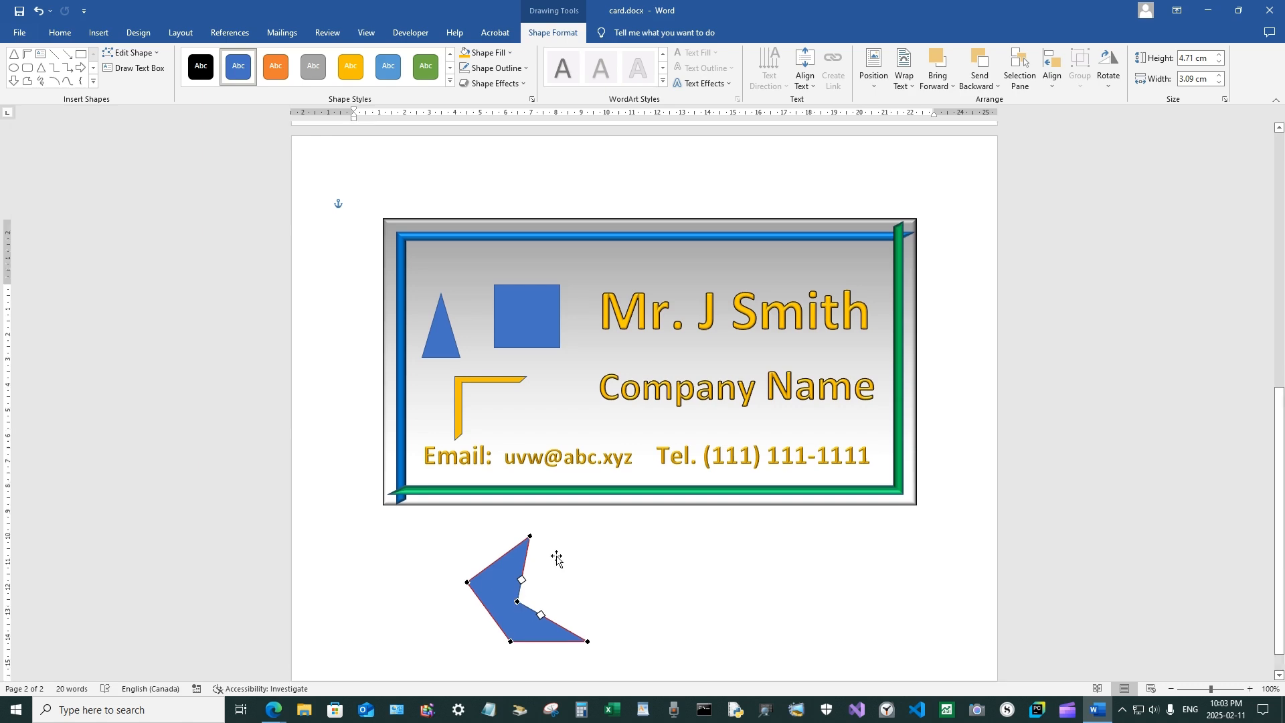
pyautogui.scroll(-10, 545, 557)
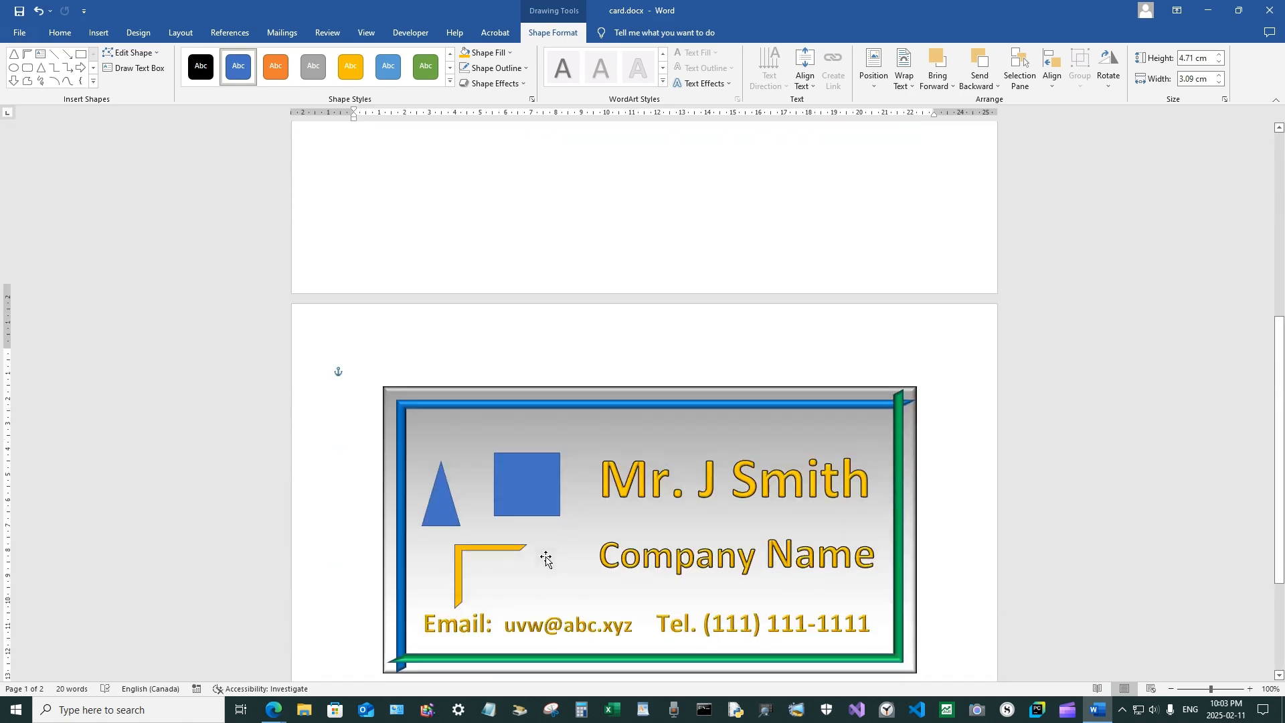
pyautogui.moveTo(530, 526); pyautogui.dragTo(549, 533)
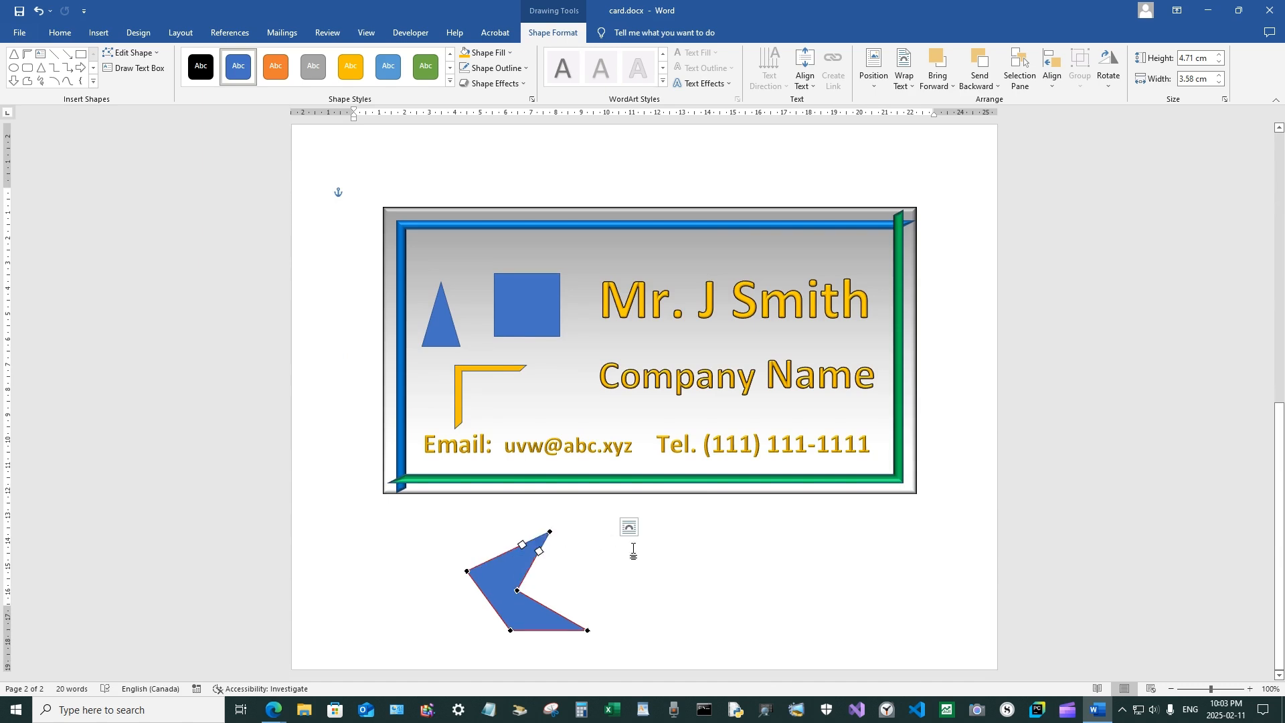
# Move the notched shape up to the first page and lay it over the sample logo's blue shape.
pyautogui.scroll(10, 634, 549)
pyautogui.scroll(-7, 545, 534)
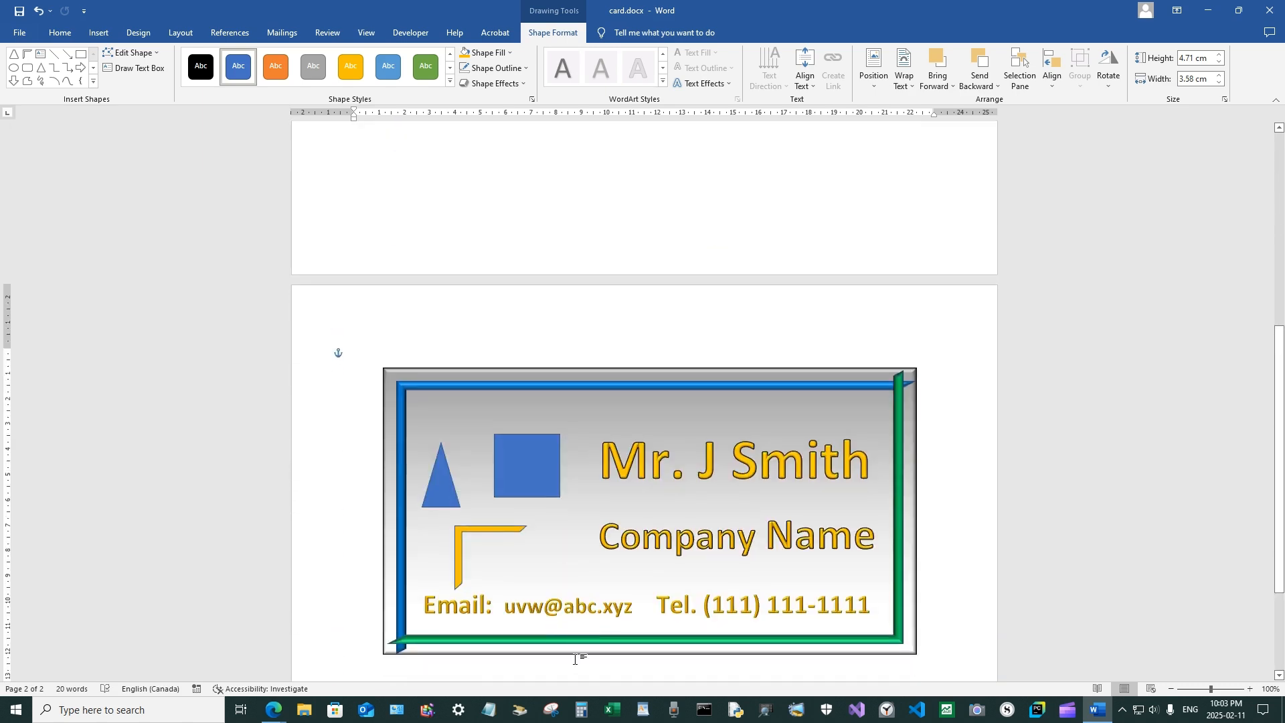
pyautogui.scroll(-3, 549, 656)
pyautogui.moveTo(527, 644); pyautogui.dragTo(529, 240)
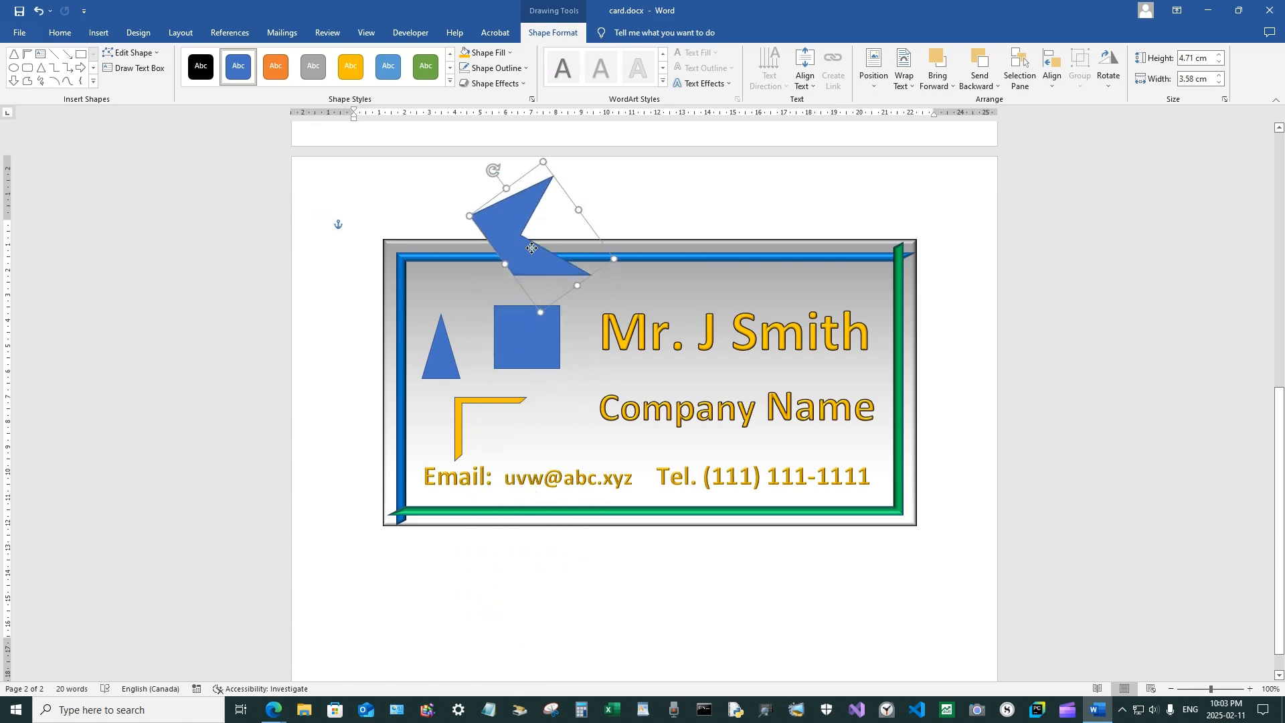
pyautogui.scroll(4, 510, 390)
pyautogui.moveTo(530, 401); pyautogui.dragTo(517, 212)
pyautogui.scroll(8, 499, 469)
pyautogui.moveTo(495, 553); pyautogui.dragTo(458, 292)
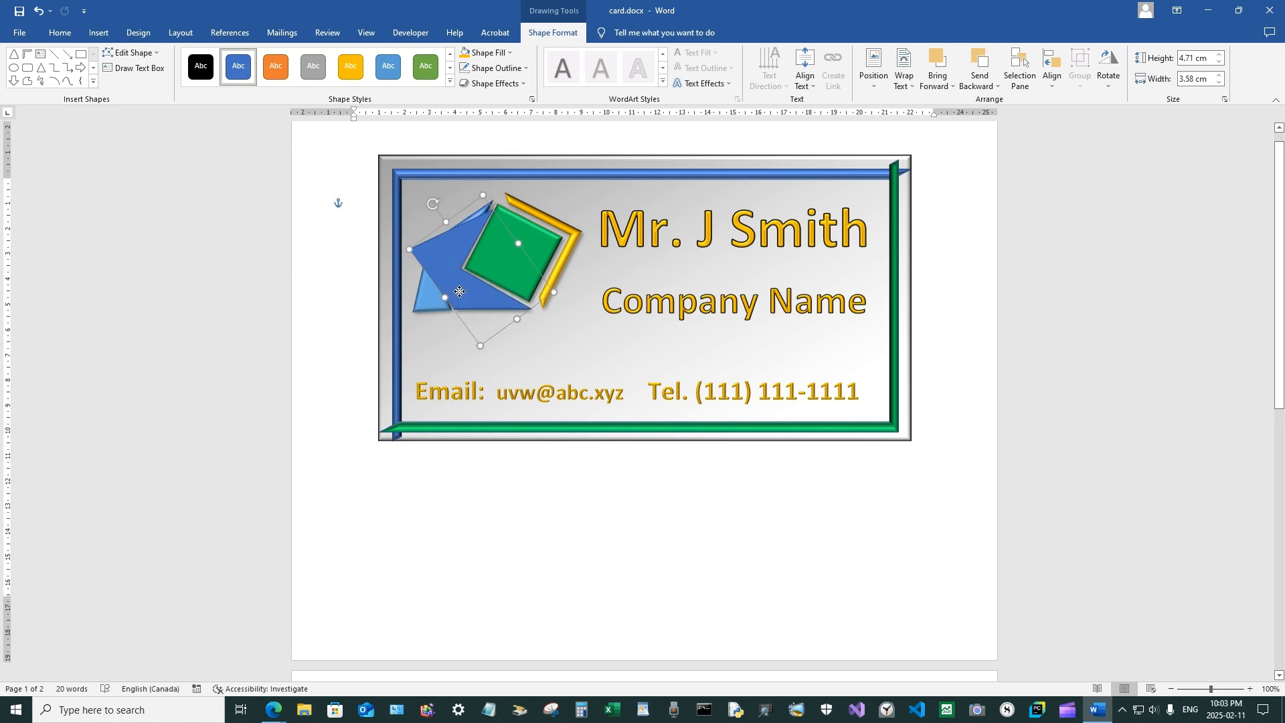
# Shrink the notched shape to about 4.49 cm high and 3.36 cm wide, rotate it clockwise and align it with the sample's blue shape.
pyautogui.moveTo(409, 248)
pyautogui.mouseDown()
pyautogui.moveTo(423, 241)
pyautogui.moveTo(417, 249)
pyautogui.mouseUp()
pyautogui.moveTo(438, 206); pyautogui.dragTo(467, 223)
pyautogui.moveTo(466, 269); pyautogui.dragTo(471, 278)
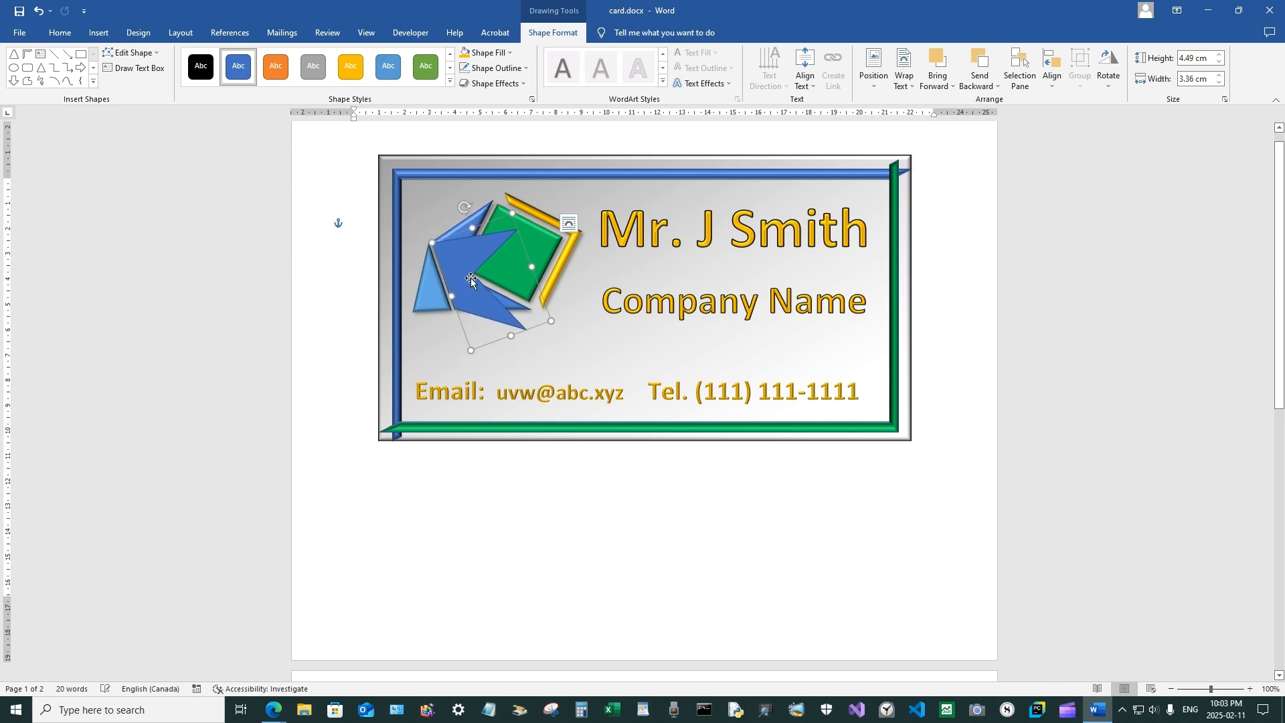
# Move the notched shape's lower-right and upper corner points onto the matching corners of the sample's blue shape.
pyautogui.rightClick(492, 312)
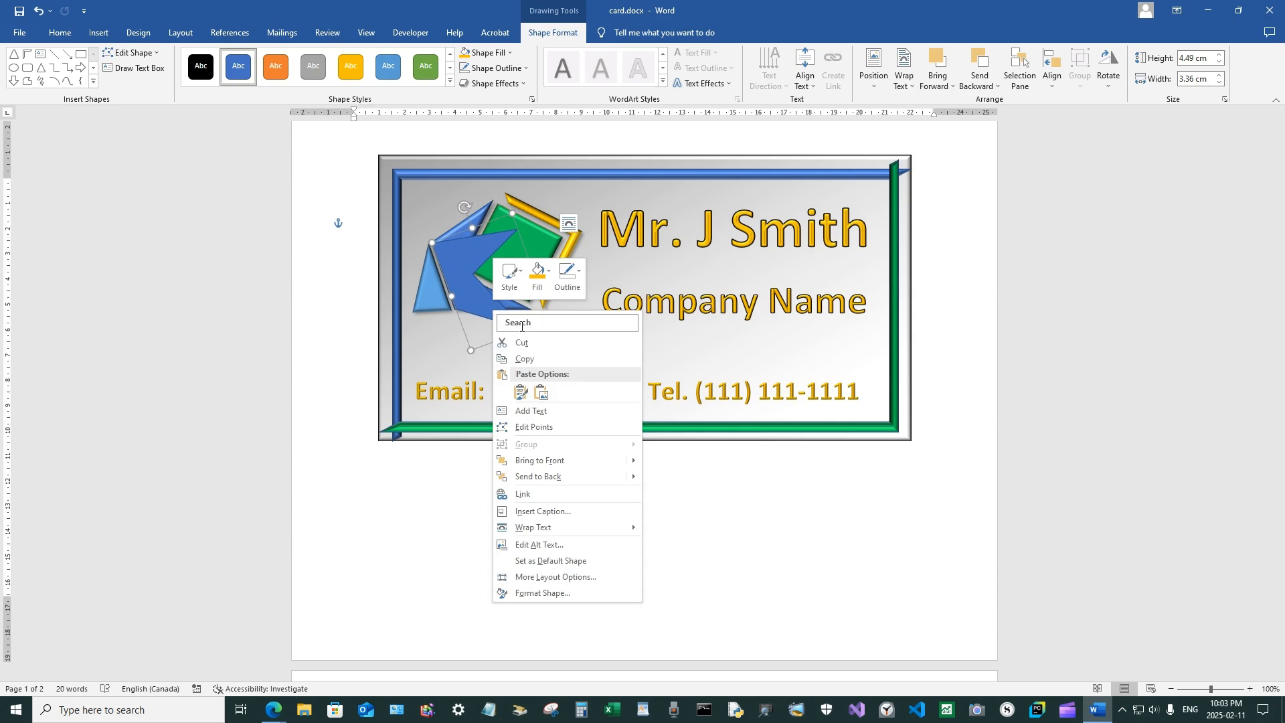
pyautogui.click(536, 432)
pyautogui.moveTo(524, 332); pyautogui.dragTo(529, 310)
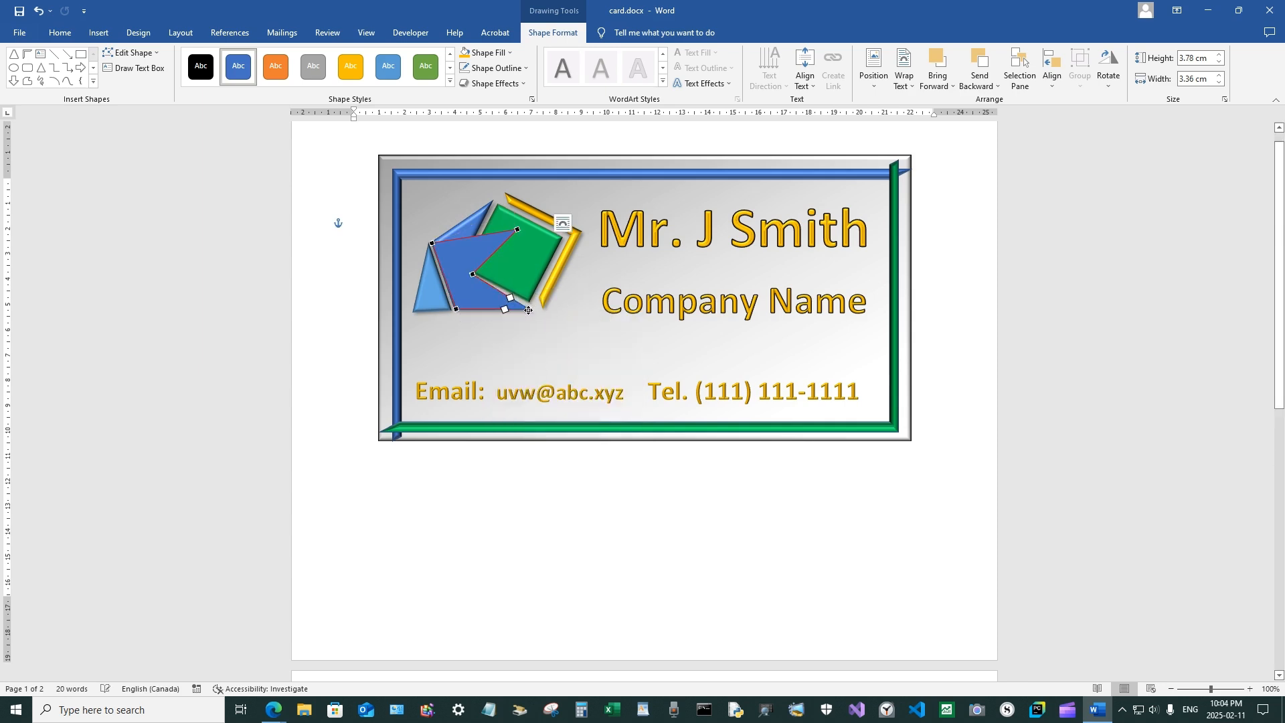
pyautogui.moveTo(517, 229); pyautogui.dragTo(491, 202)
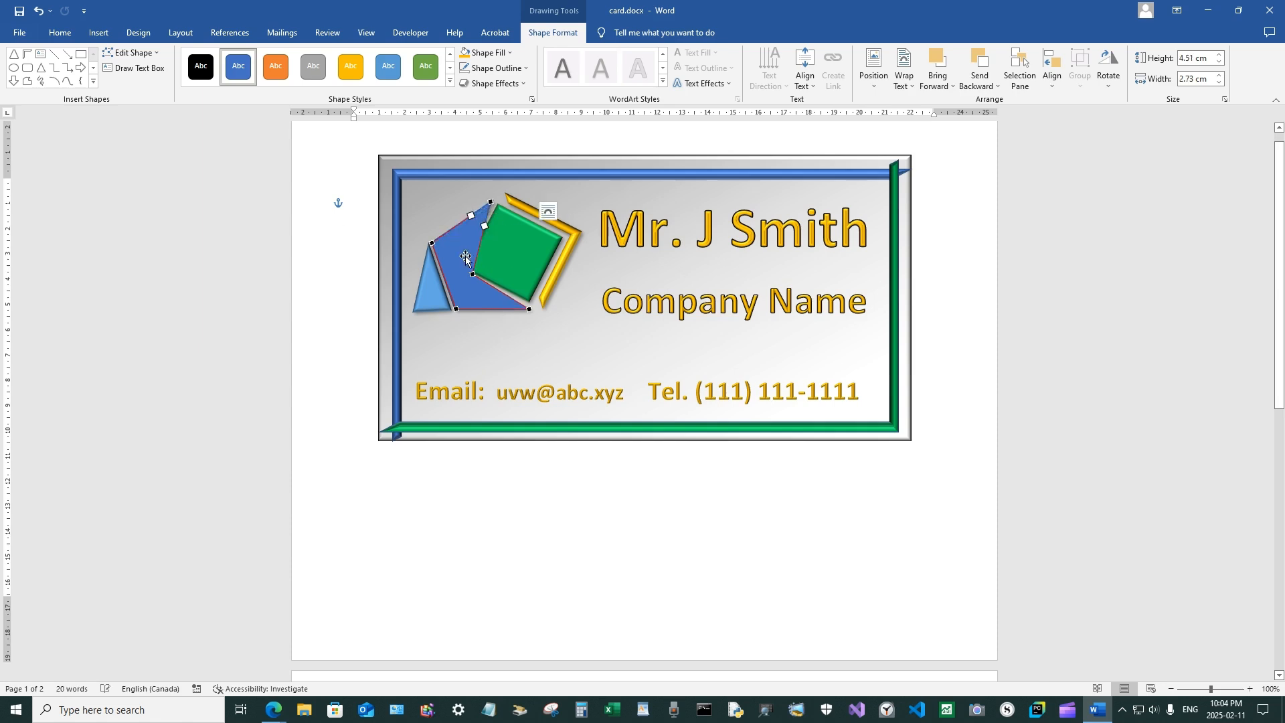
# Shift the notched shape off the sample's blue piece and move its notch point further inward to deepen the notch.
pyautogui.moveTo(460, 271); pyautogui.dragTo(491, 250)
pyautogui.rightClick(491, 251)
pyautogui.click(535, 366)
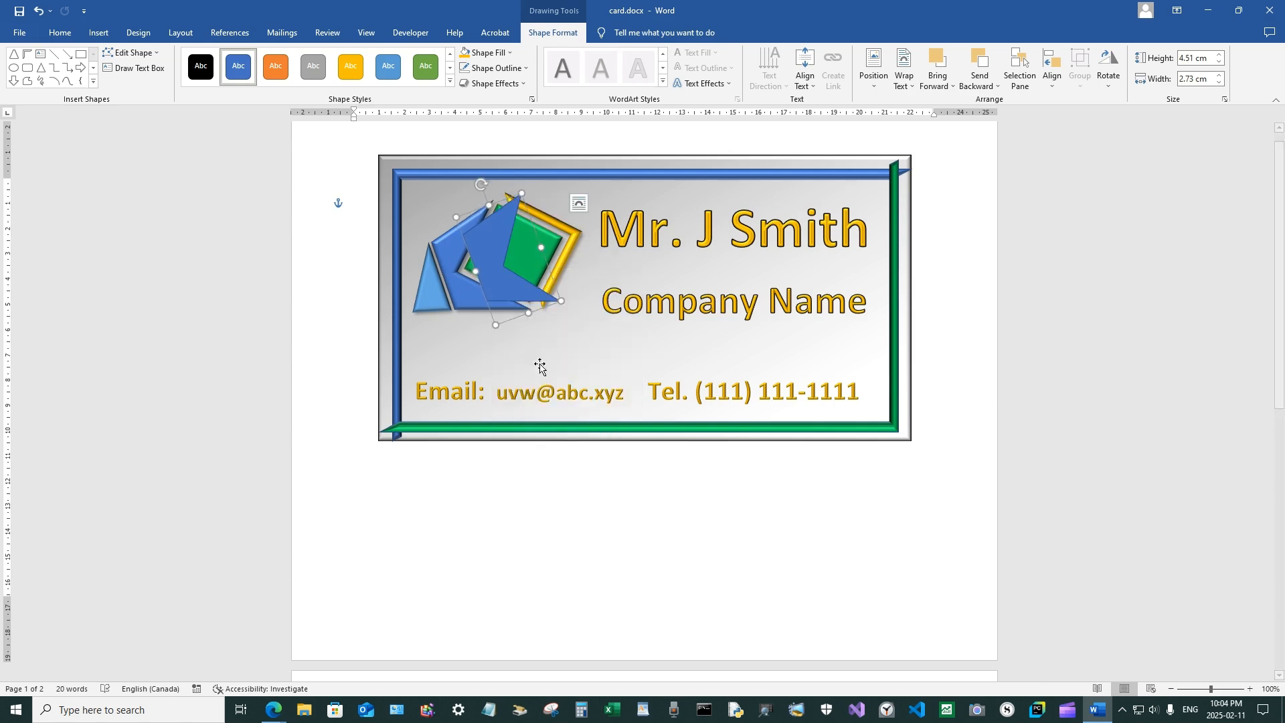
pyautogui.click(504, 268)
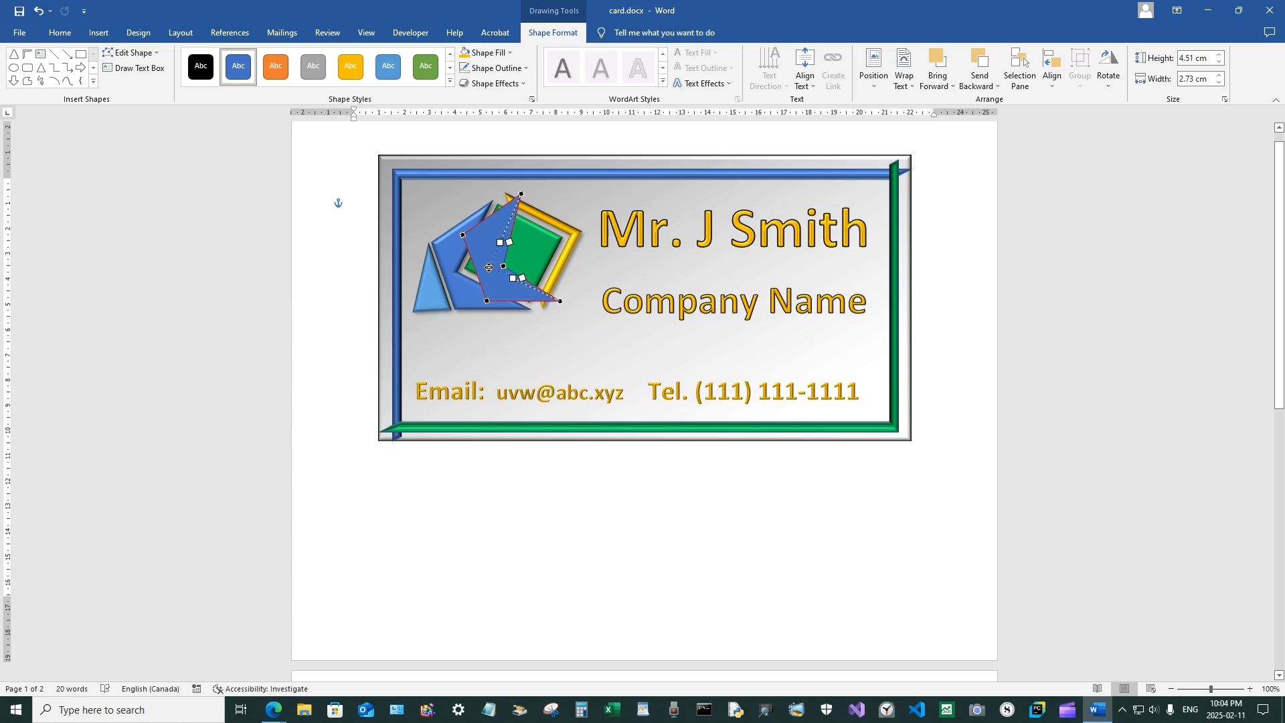
pyautogui.press('Delete')
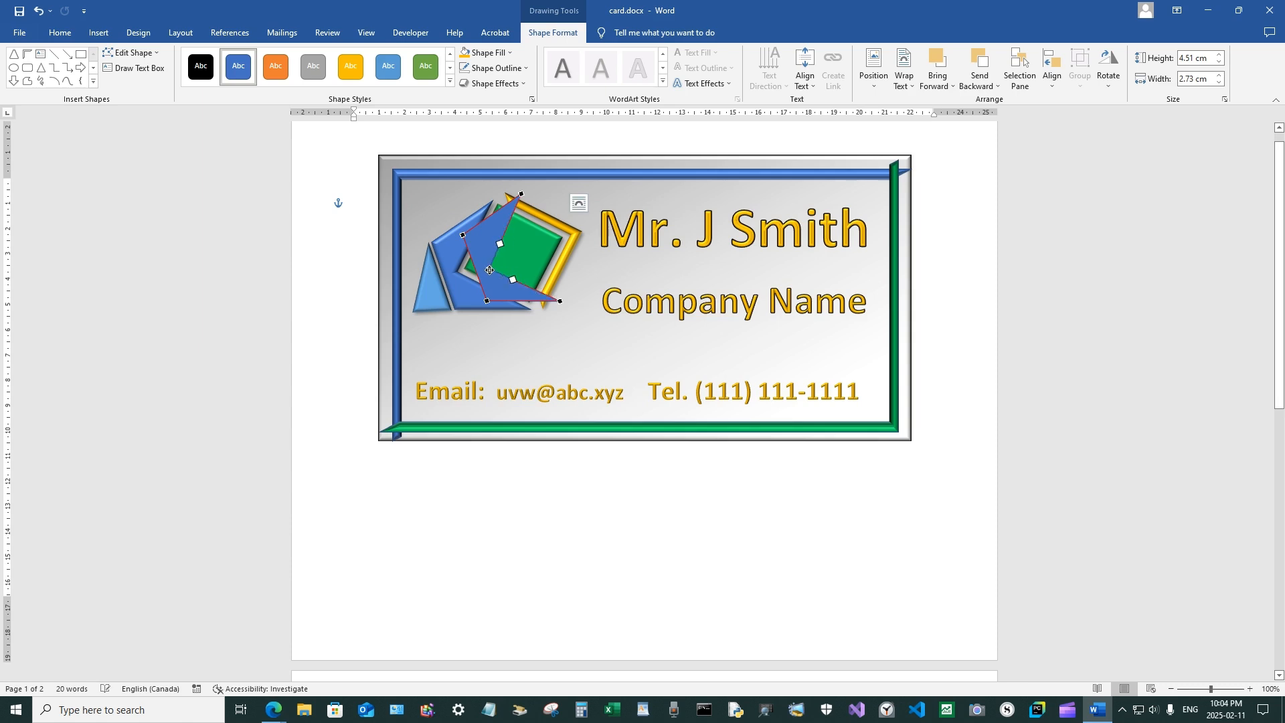
# Move the notched shape back to the second page, into the blank area below the card.
pyautogui.moveTo(490, 265); pyautogui.dragTo(479, 540)
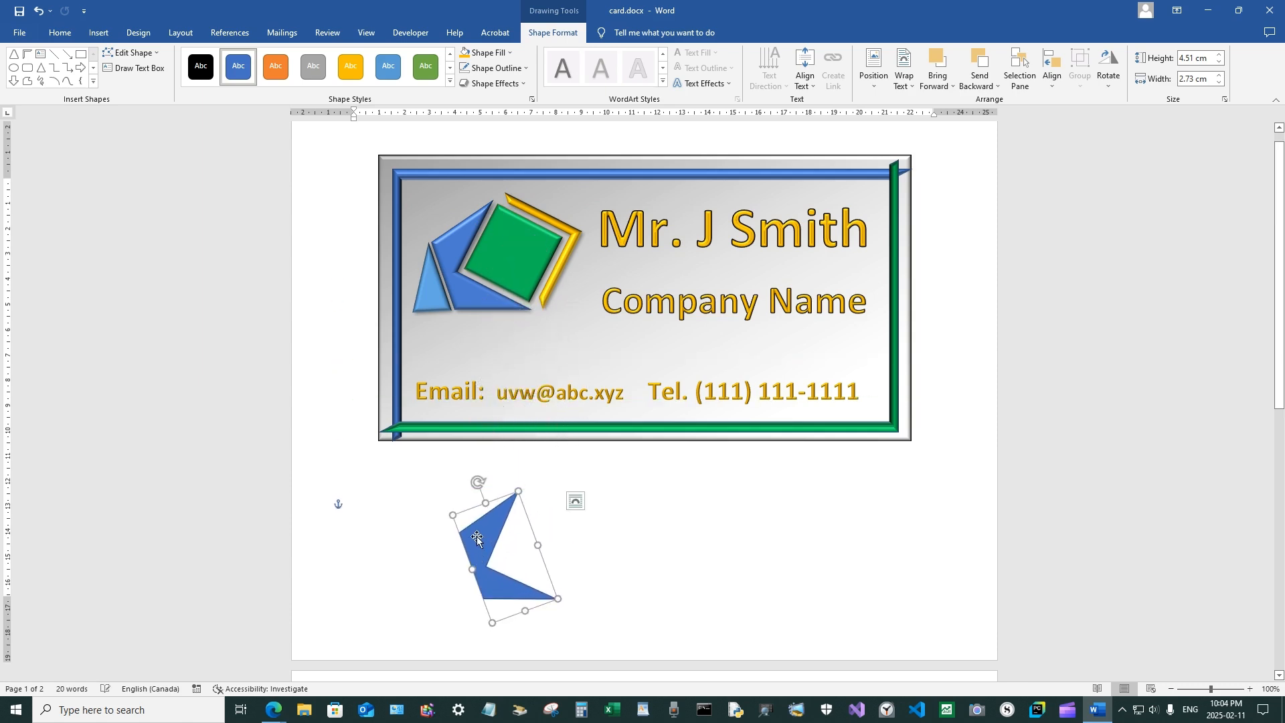
pyautogui.scroll(-5, 480, 540)
pyautogui.moveTo(490, 294); pyautogui.dragTo(510, 616)
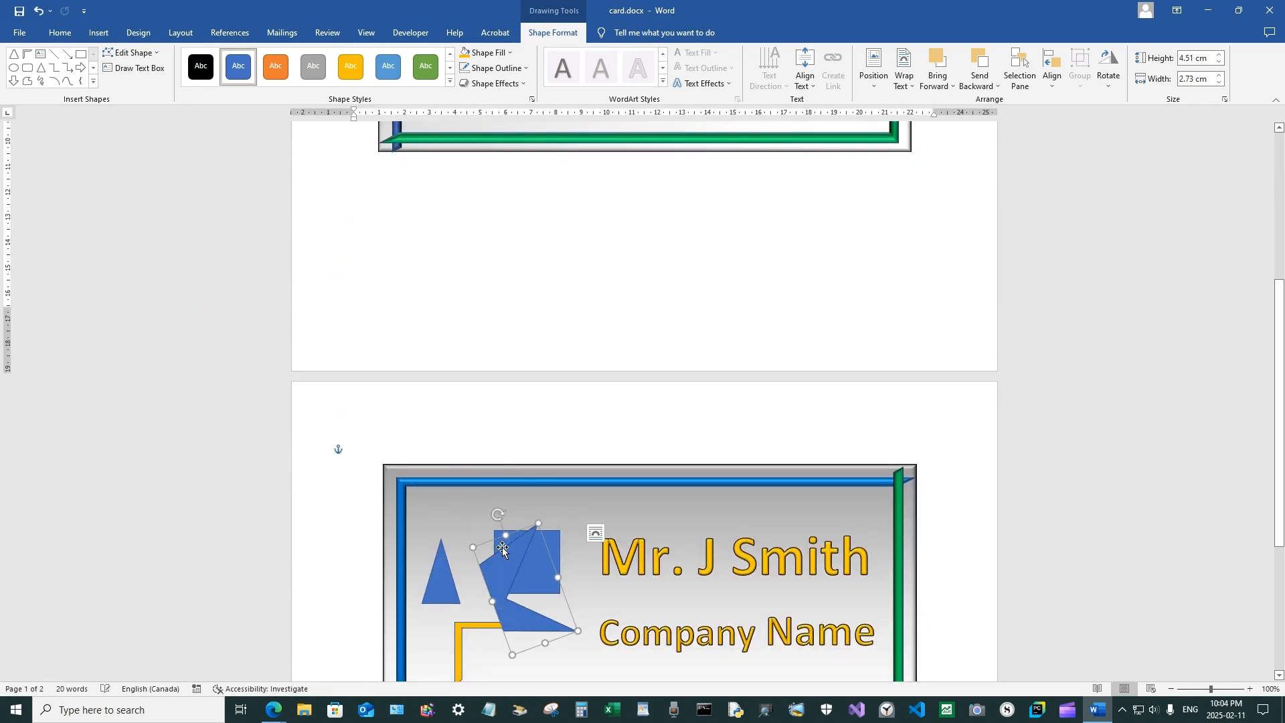
pyautogui.scroll(-3, 510, 616)
pyautogui.moveTo(504, 514); pyautogui.dragTo(495, 545)
pyautogui.scroll(-3, 496, 545)
pyautogui.moveTo(495, 449); pyautogui.dragTo(494, 573)
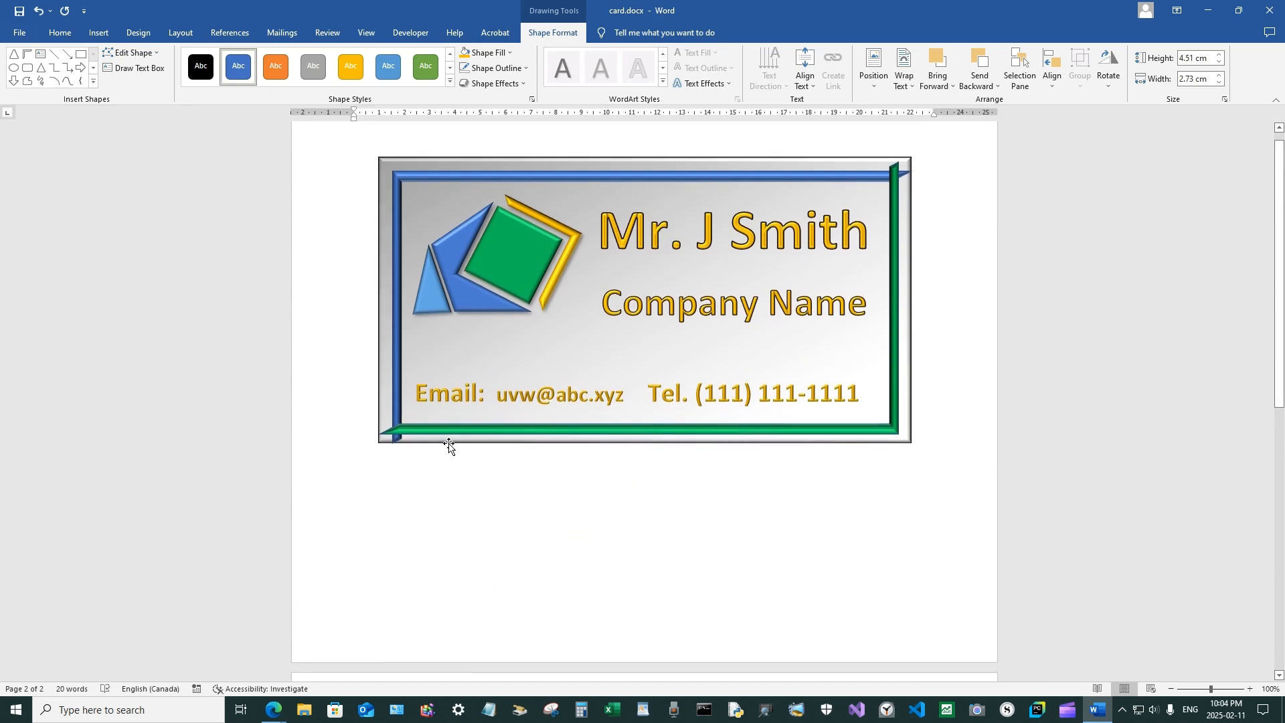
# Recolour the logo triangle light blue and move it and the logo square to the blank area below the sample card.
pyautogui.scroll(3, 453, 531)
pyautogui.scroll(-2, 451, 528)
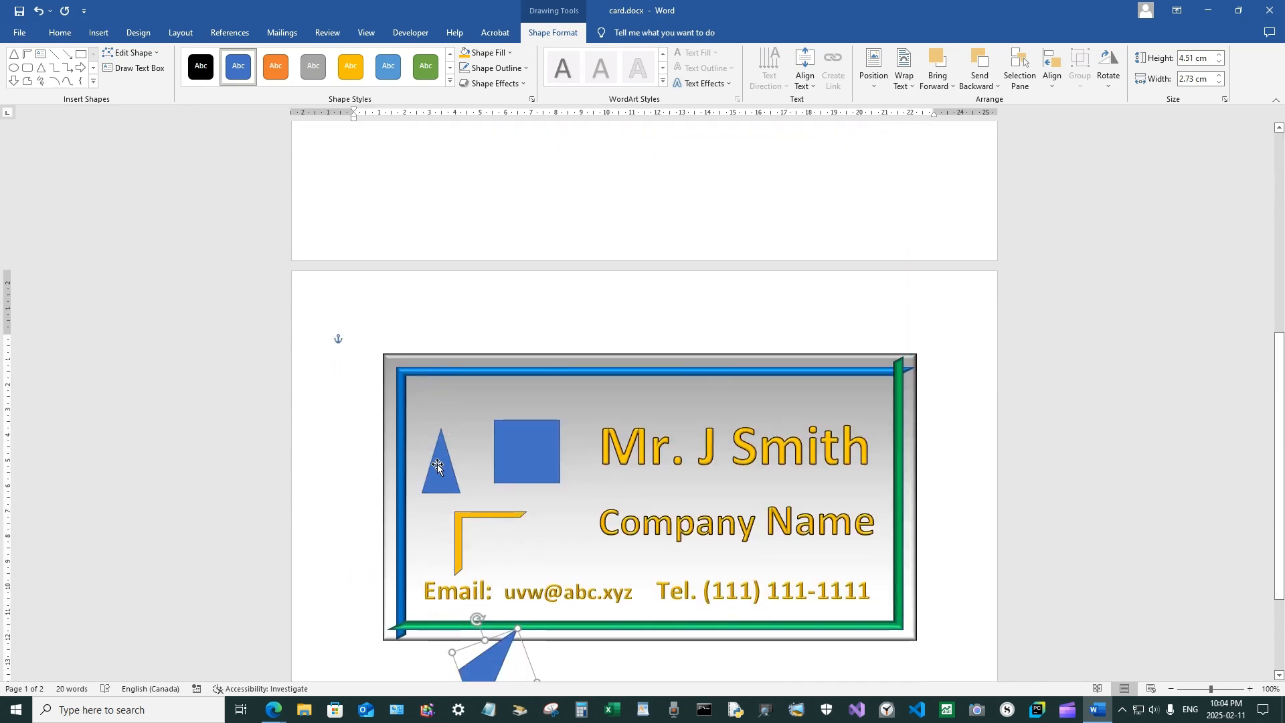
pyautogui.click(436, 465)
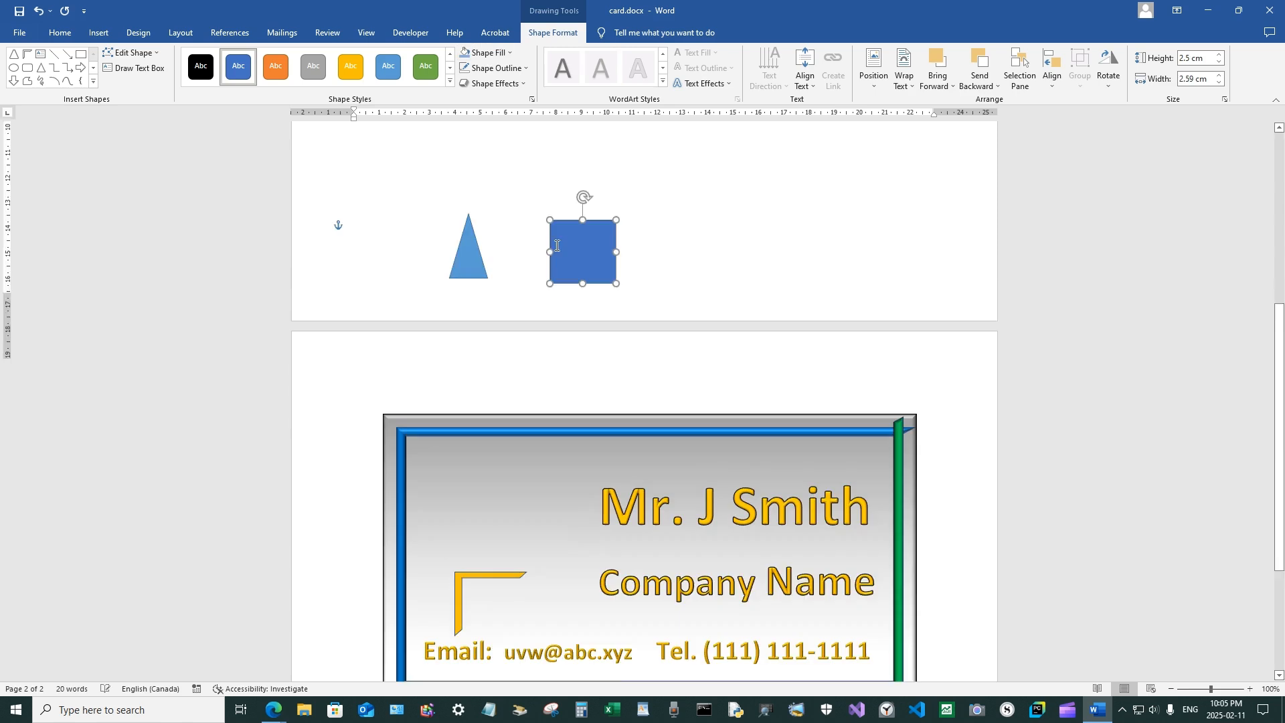
pyautogui.scroll(8, 582, 455)
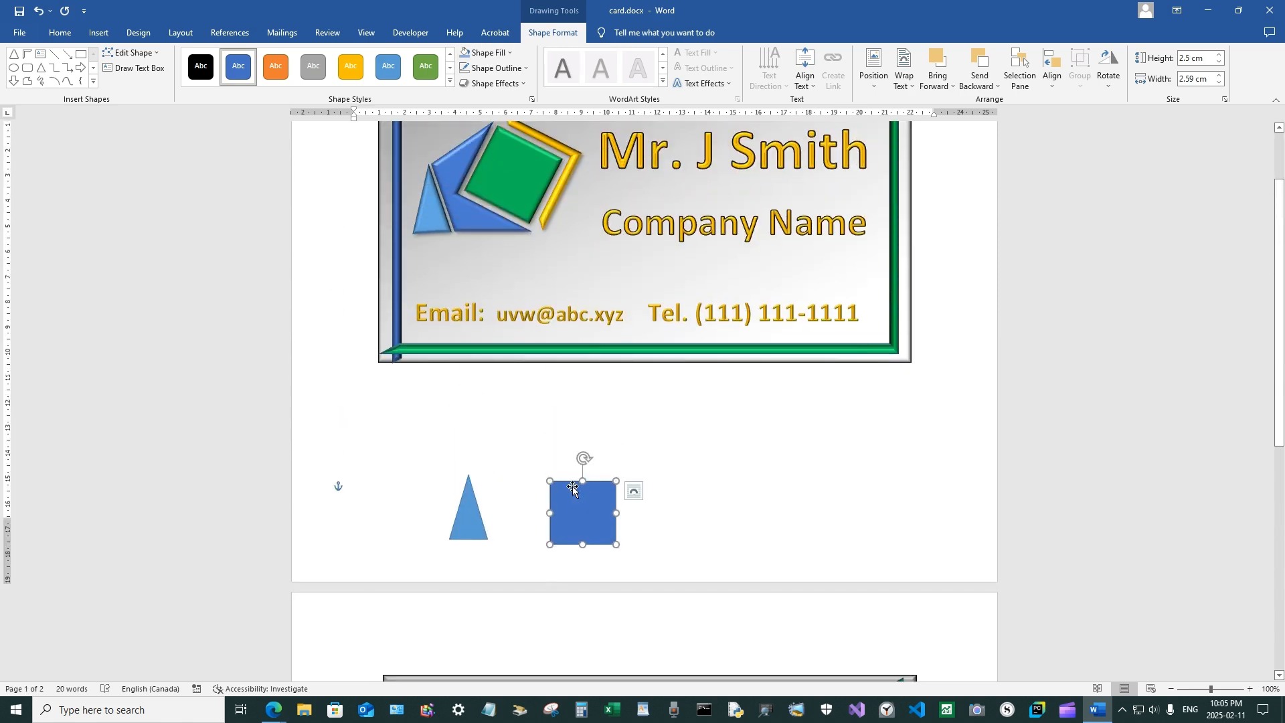
# Fill the logo square with standard green to match the sample and place it beside the triangle below the sample card.
pyautogui.moveTo(574, 502); pyautogui.dragTo(541, 268)
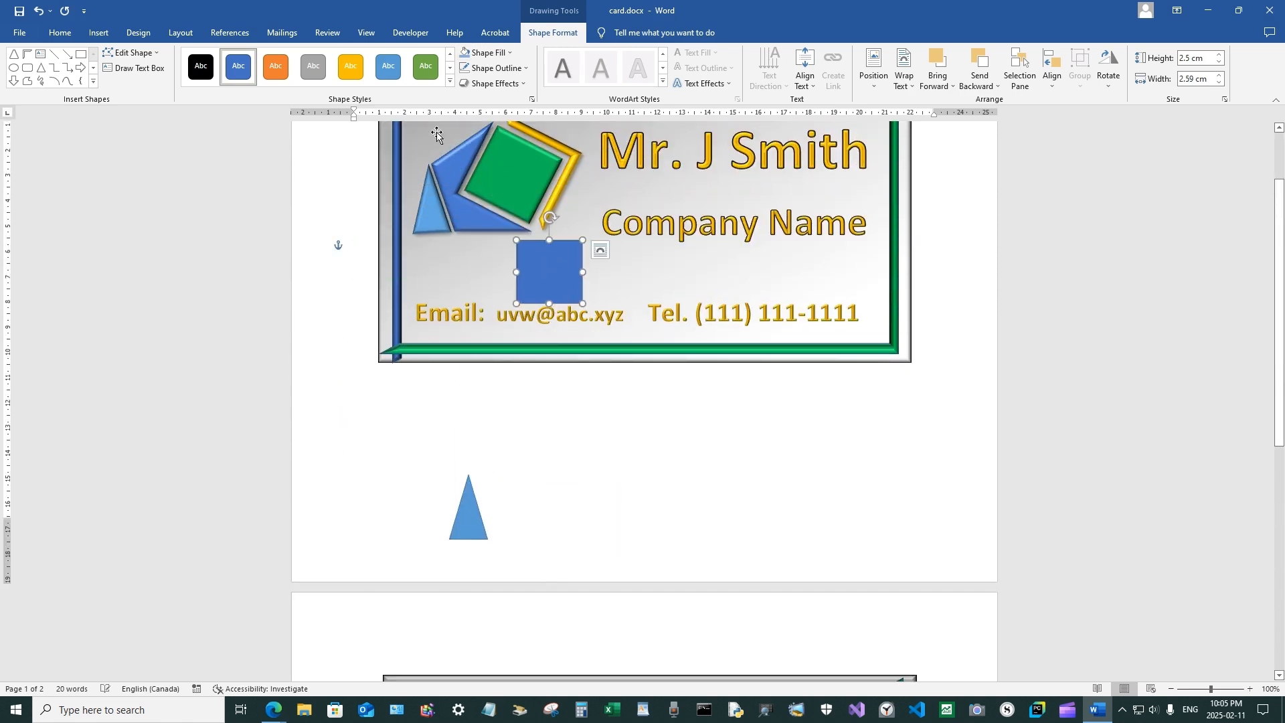
pyautogui.click(426, 66)
pyautogui.click(486, 52)
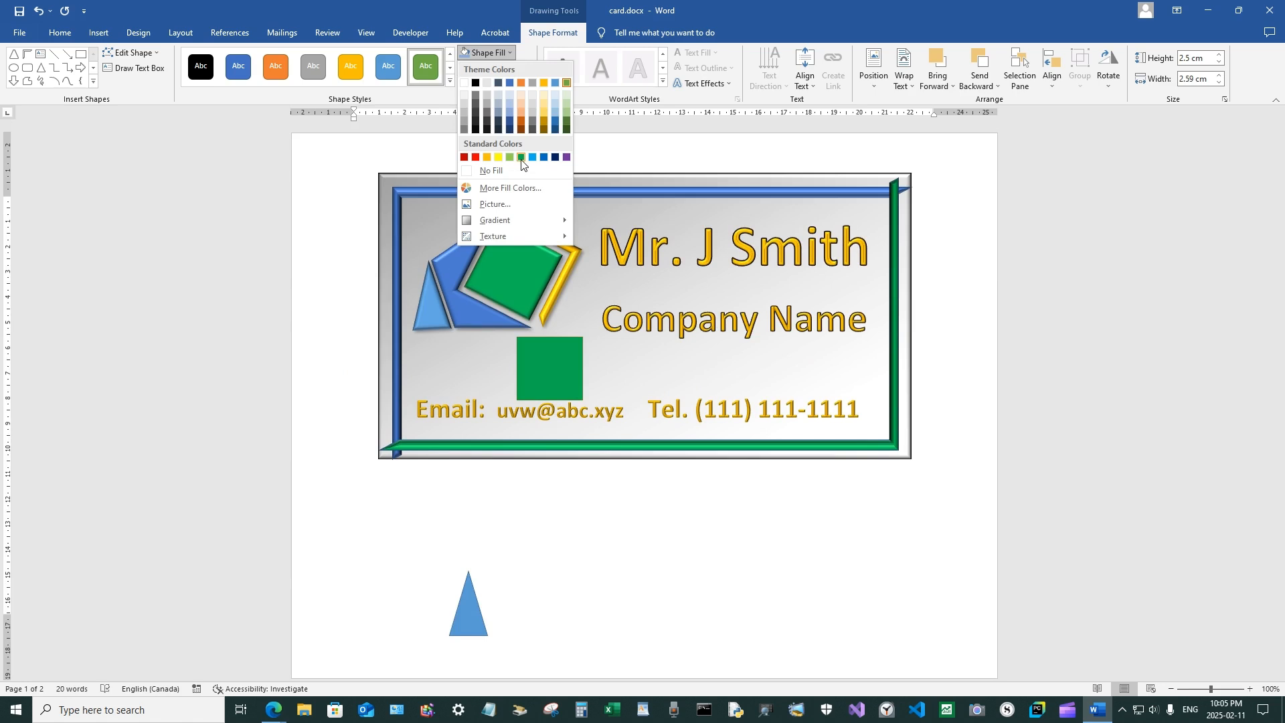
pyautogui.click(520, 159)
pyautogui.moveTo(553, 374); pyautogui.dragTo(563, 587)
# Move the notched blue shape up to the first page and place it beside the green square below the sample card.
pyautogui.scroll(-3, 576, 562)
pyautogui.scroll(-5, 579, 562)
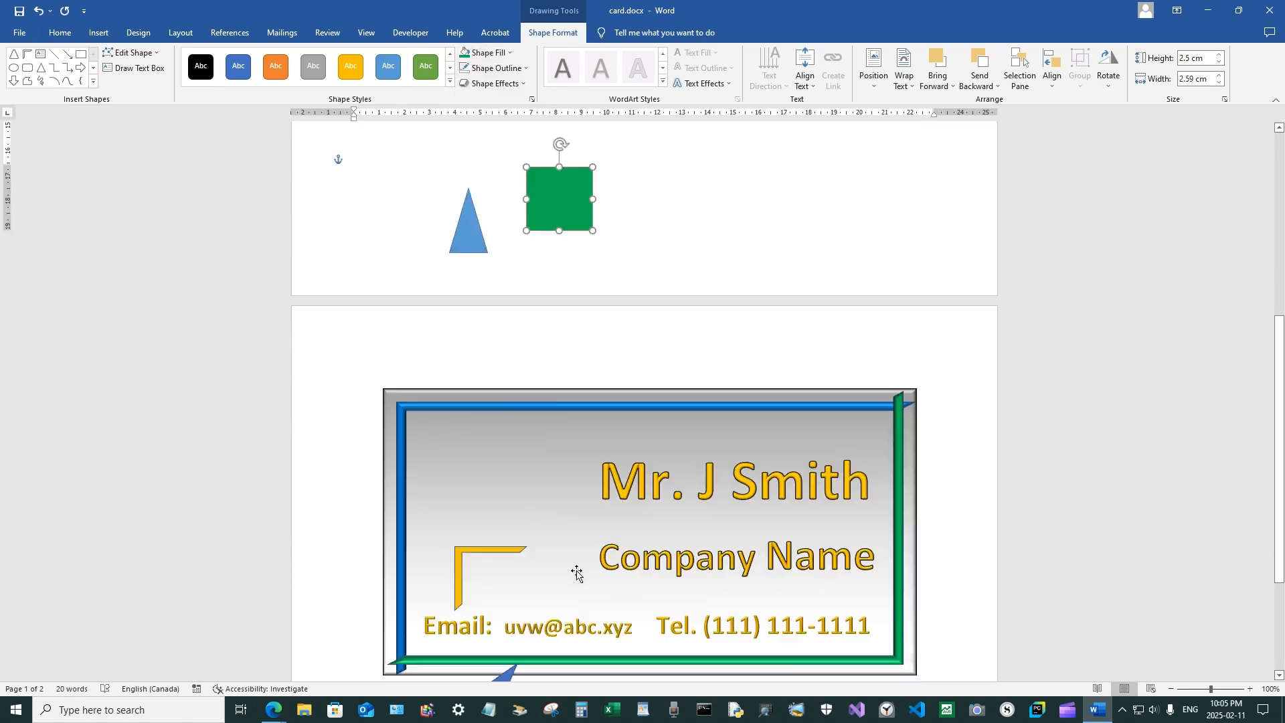
pyautogui.moveTo(488, 607); pyautogui.dragTo(548, 177)
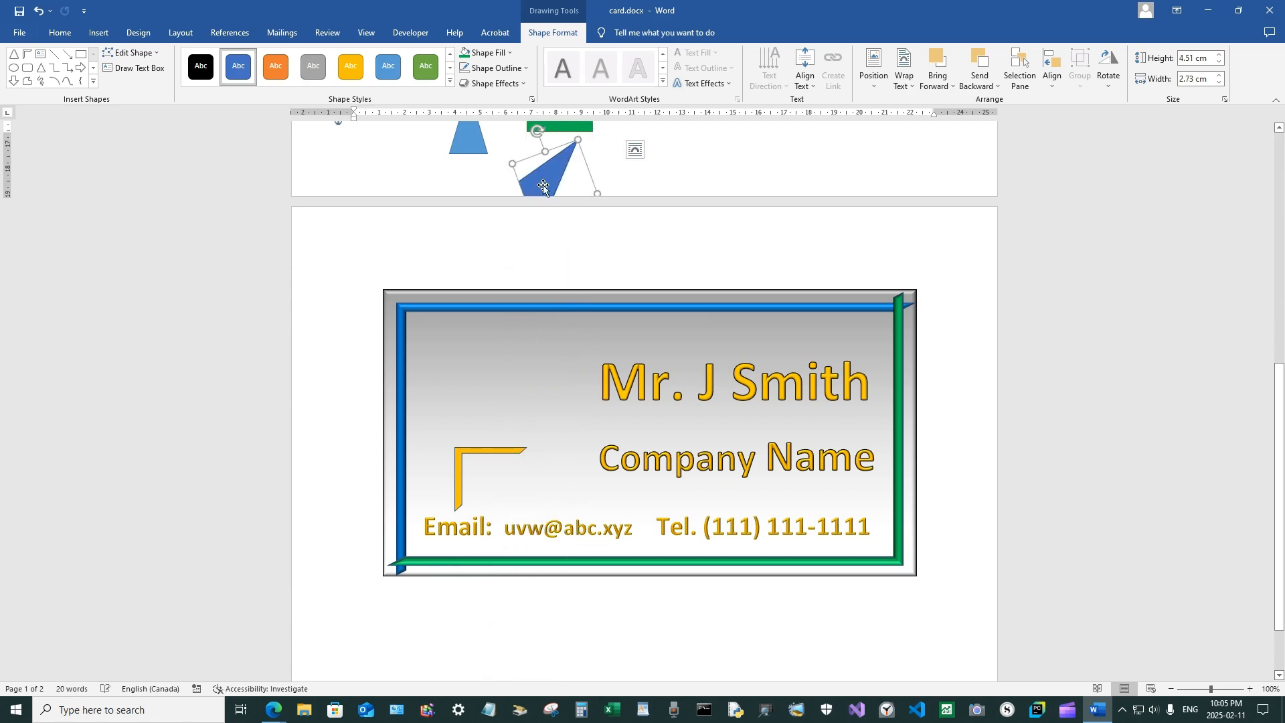
pyautogui.scroll(3, 547, 338)
pyautogui.moveTo(548, 338); pyautogui.dragTo(537, 182)
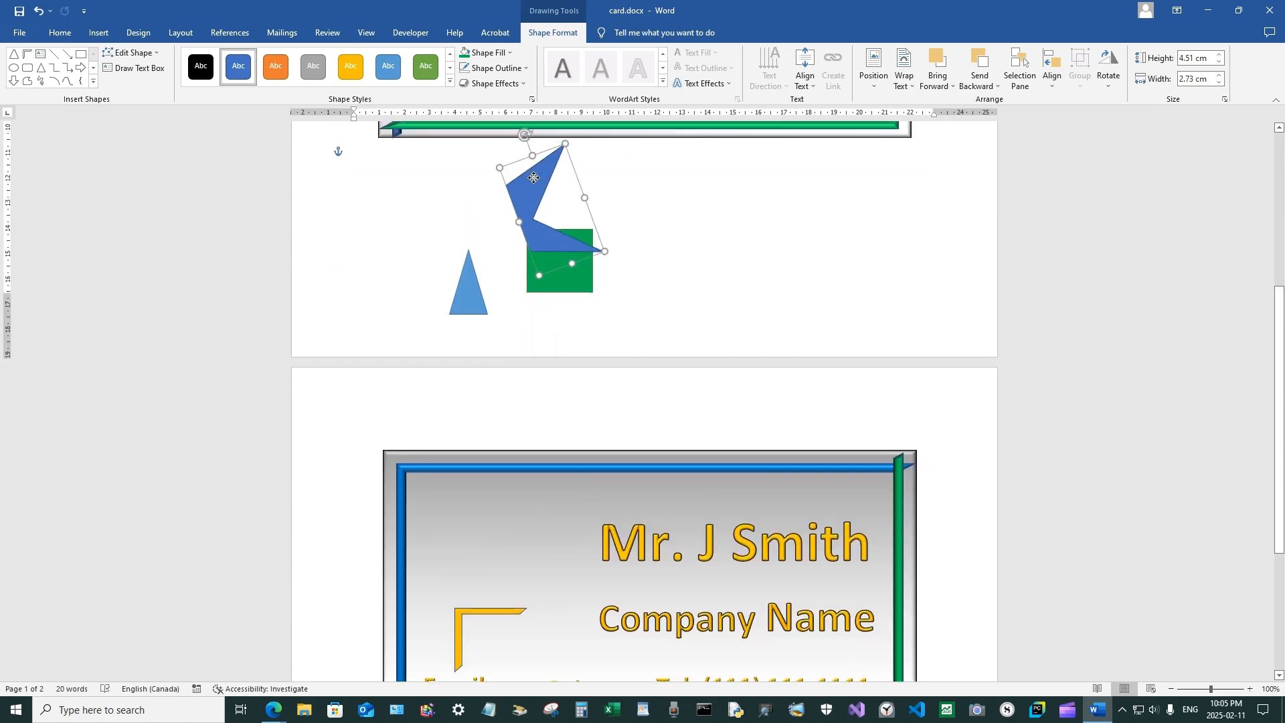
pyautogui.scroll(5, 508, 348)
pyautogui.moveTo(522, 515); pyautogui.dragTo(648, 577)
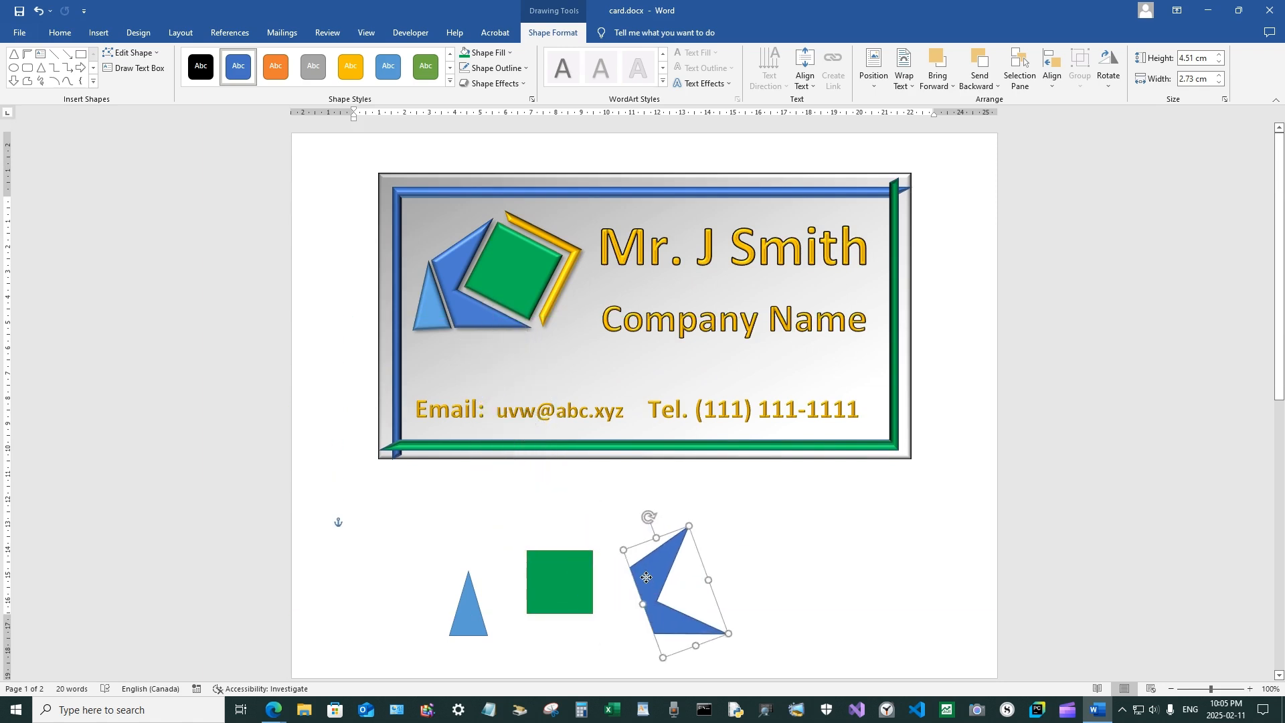
# Move the light blue triangle onto the second card above the orange half frame and place the notched blue shape against its side.
pyautogui.scroll(-3, 611, 509)
pyautogui.scroll(-2, 516, 448)
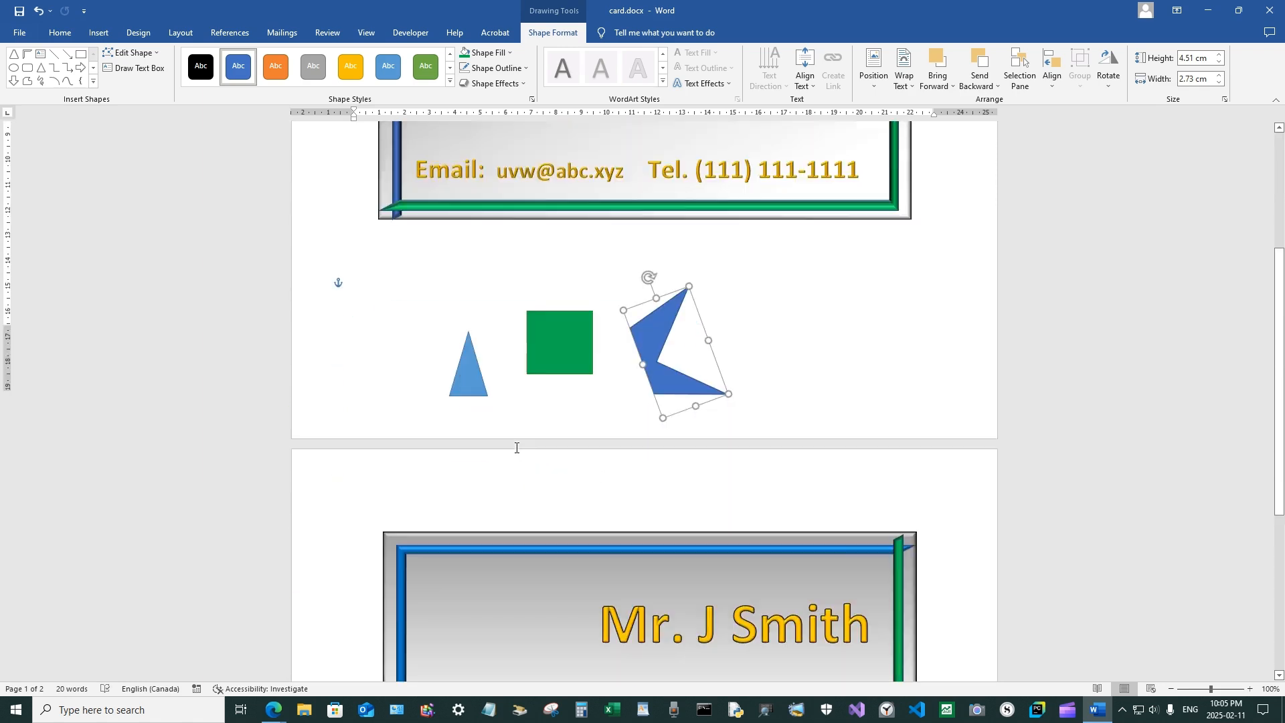
pyautogui.scroll(3, 516, 449)
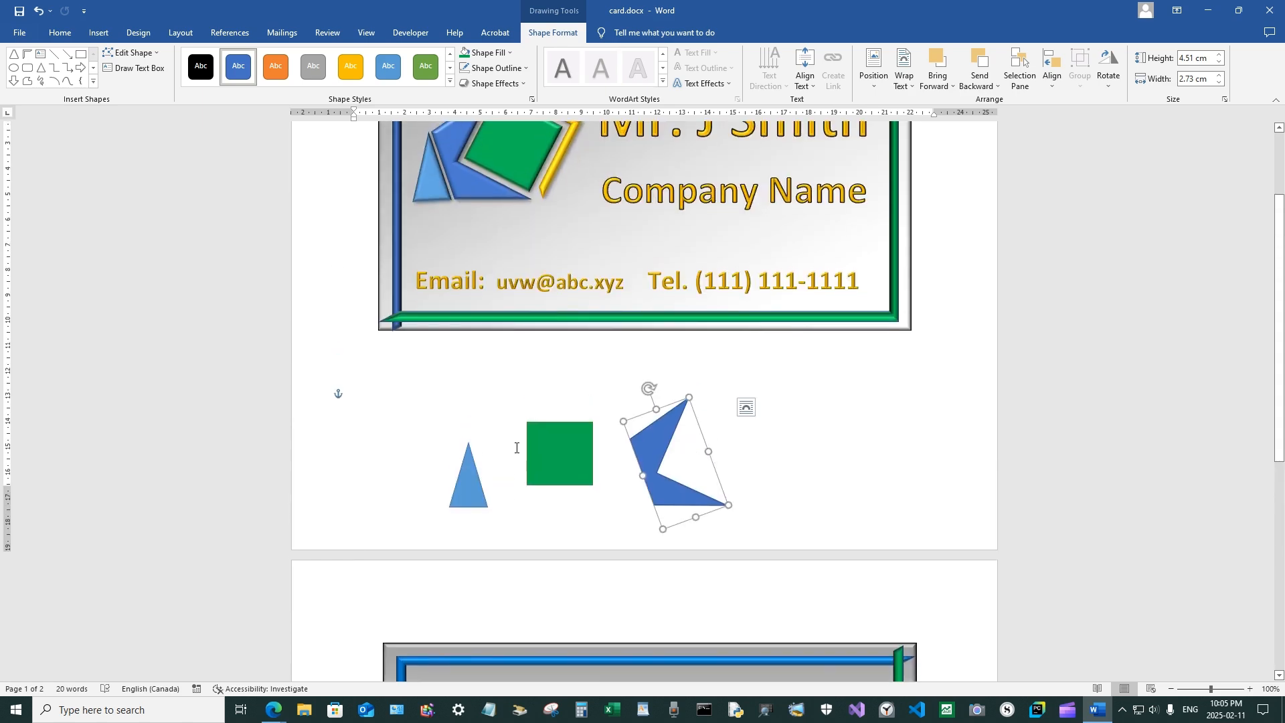
pyautogui.scroll(-5, 516, 446)
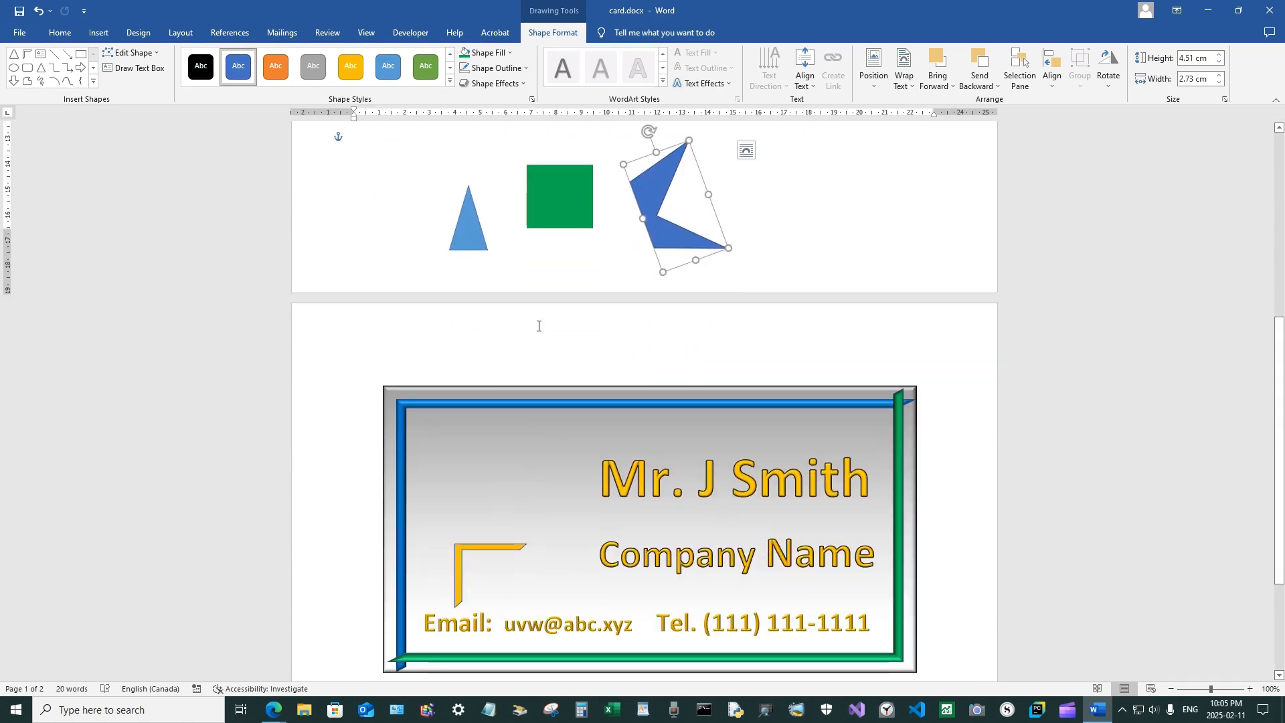
pyautogui.click(479, 247)
pyautogui.moveTo(469, 268); pyautogui.dragTo(441, 534)
pyautogui.moveTo(645, 207); pyautogui.dragTo(456, 473)
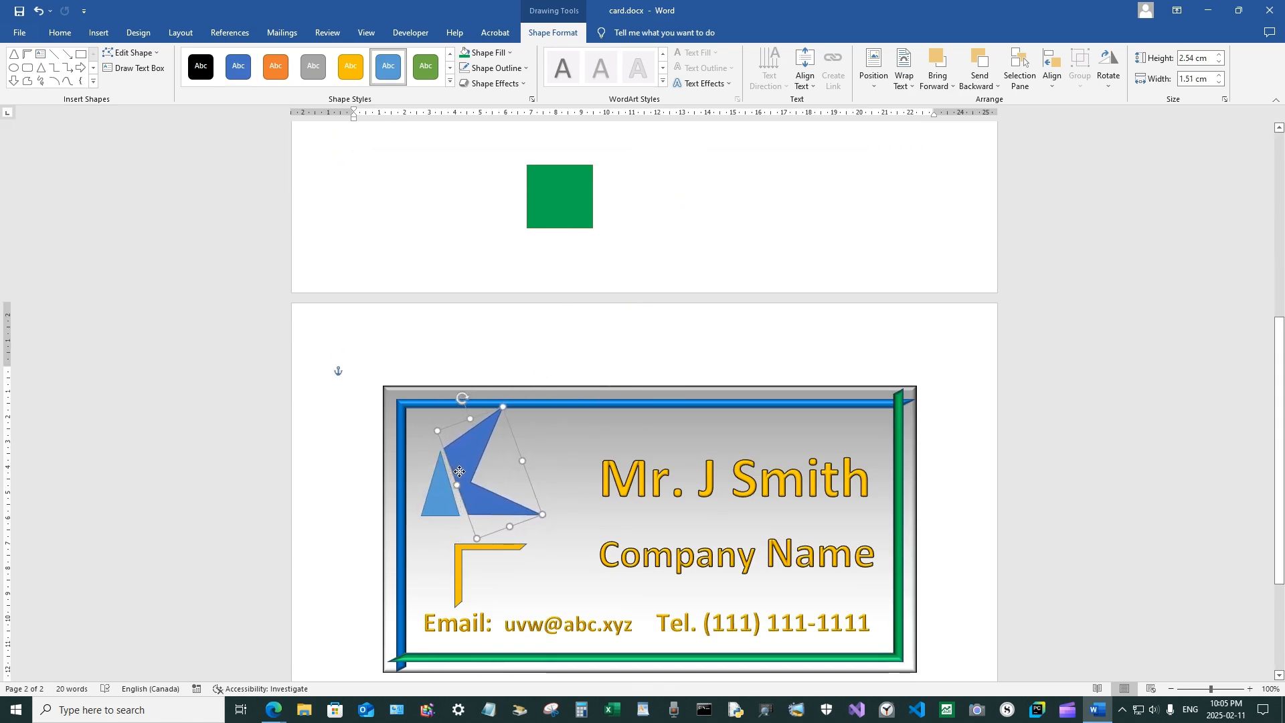
# Rotate the light blue triangle slightly counterclockwise so its slanted side runs parallel to the notched blue shape.
pyautogui.click(440, 486)
pyautogui.moveTo(439, 429); pyautogui.dragTo(436, 426)
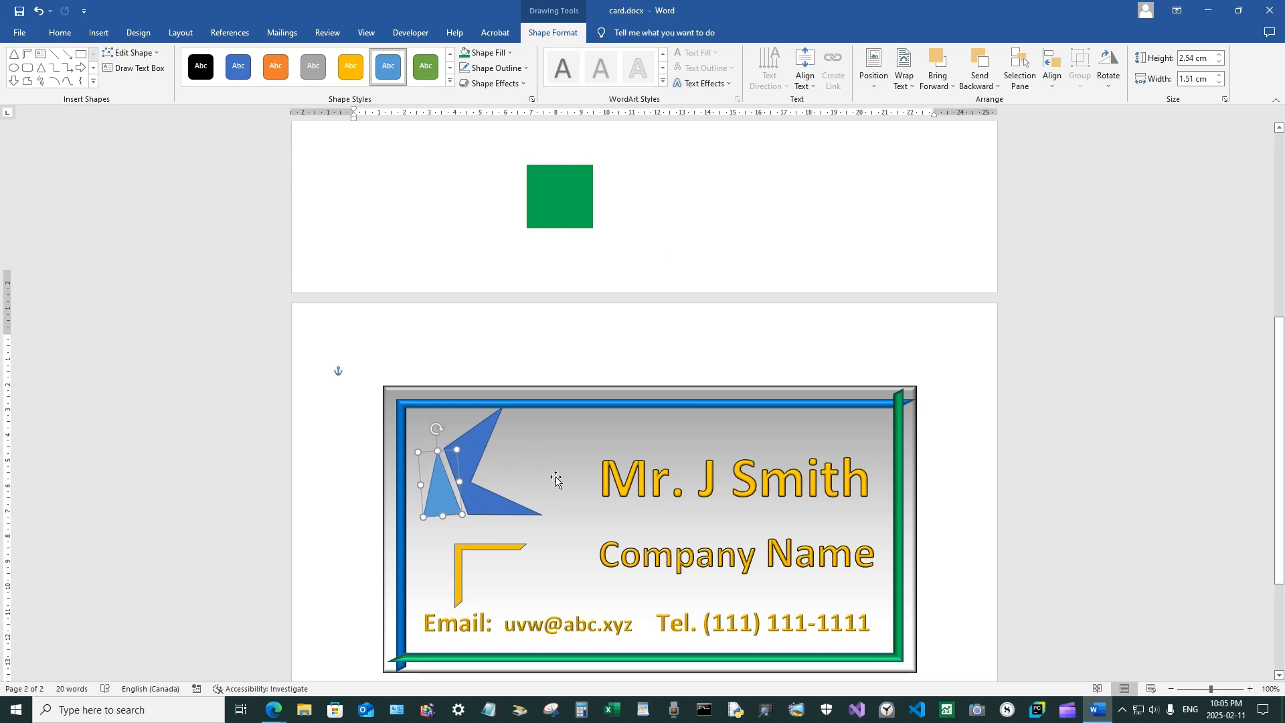
pyautogui.scroll(-2, 523, 468)
pyautogui.click(548, 410)
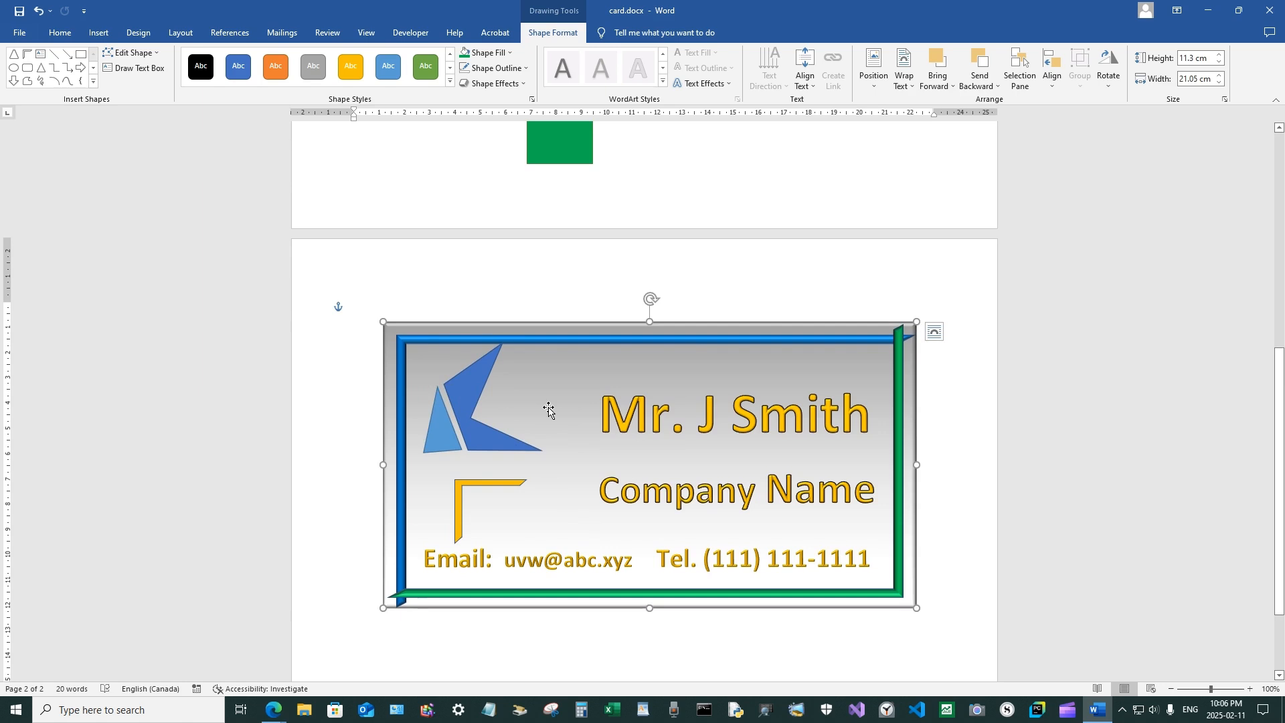
# Select the light blue triangle and the notched blue shape together and move both slightly down on the second card.
pyautogui.click(439, 440)
pyautogui.keyDown('shift'); pyautogui.click(479, 433); pyautogui.keyUp('shift')
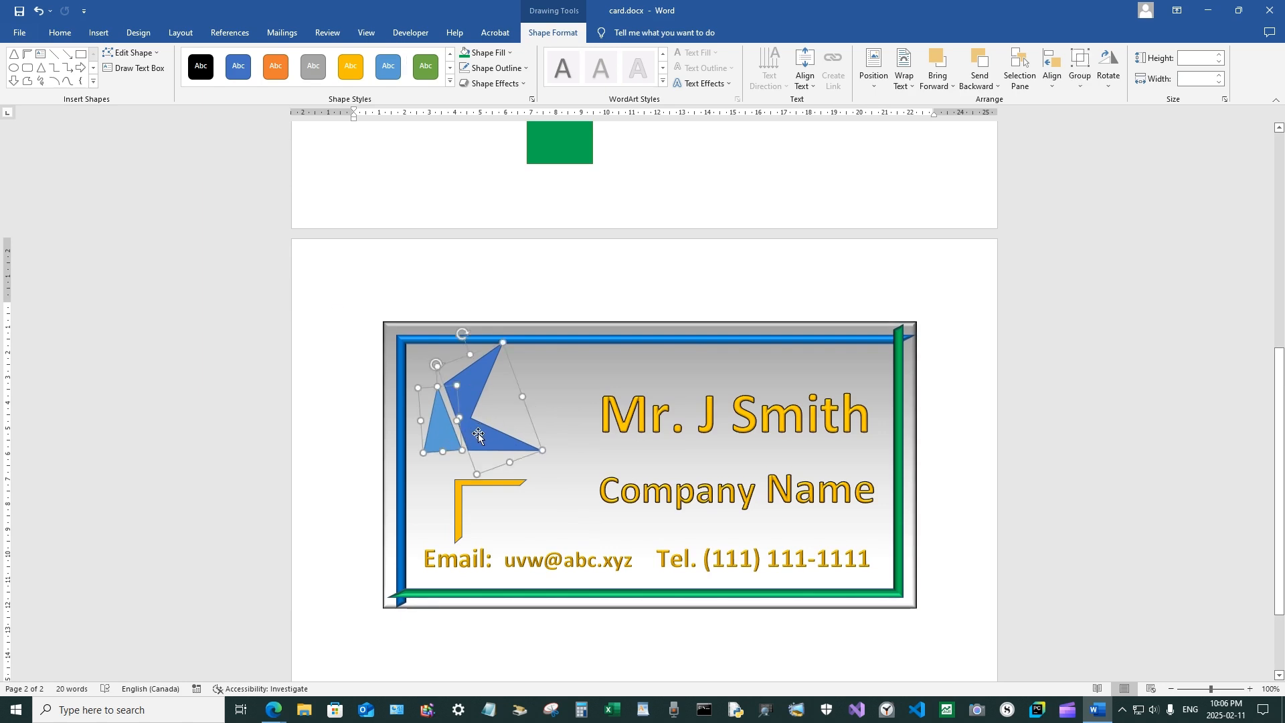
pyautogui.moveTo(478, 435); pyautogui.dragTo(476, 445)
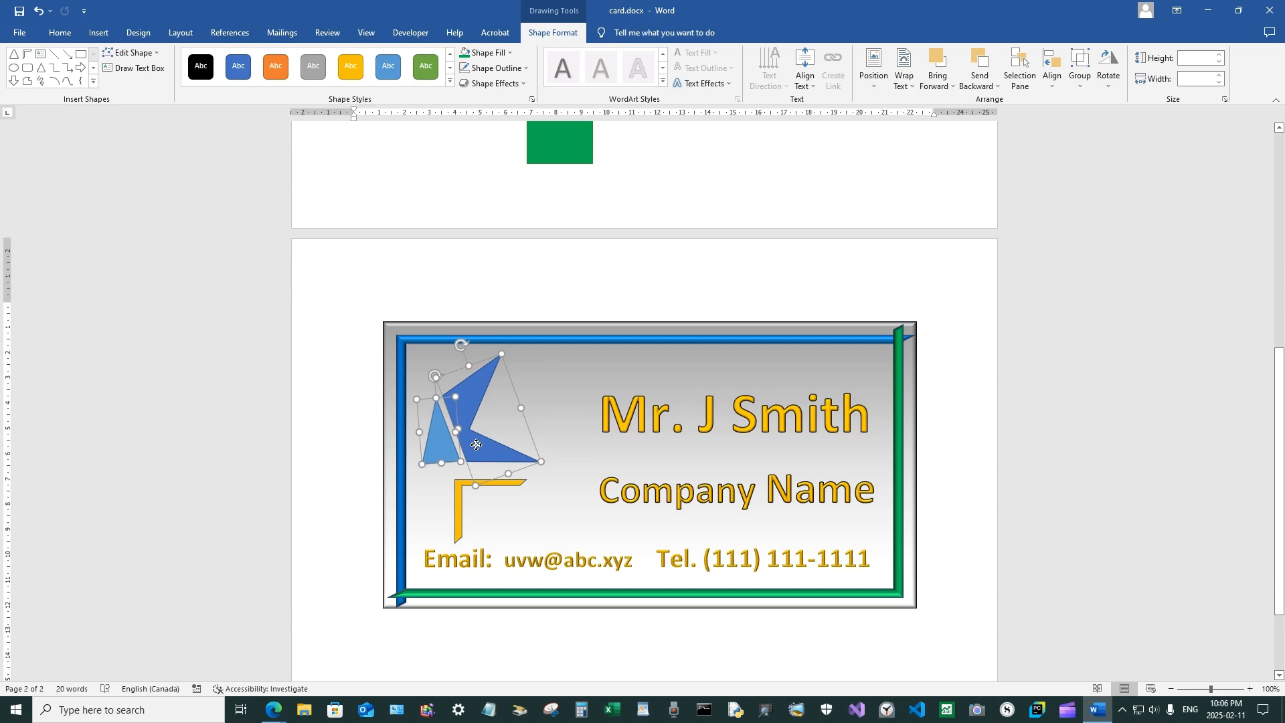
# Fit the green square into the blue shape's notch on the second card, tilted clockwise and enlarged to about 2.91 by 2.85 cm.
pyautogui.scroll(10, 561, 413)
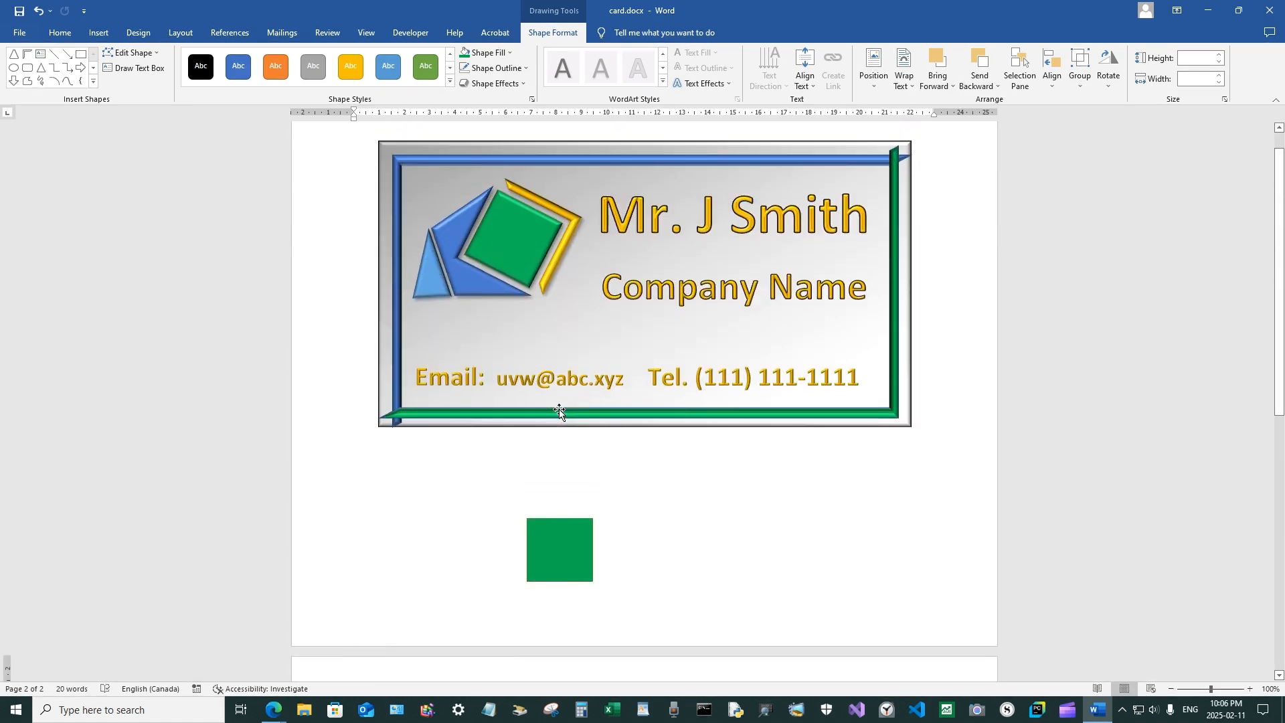
pyautogui.scroll(-3, 531, 375)
pyautogui.click(560, 427)
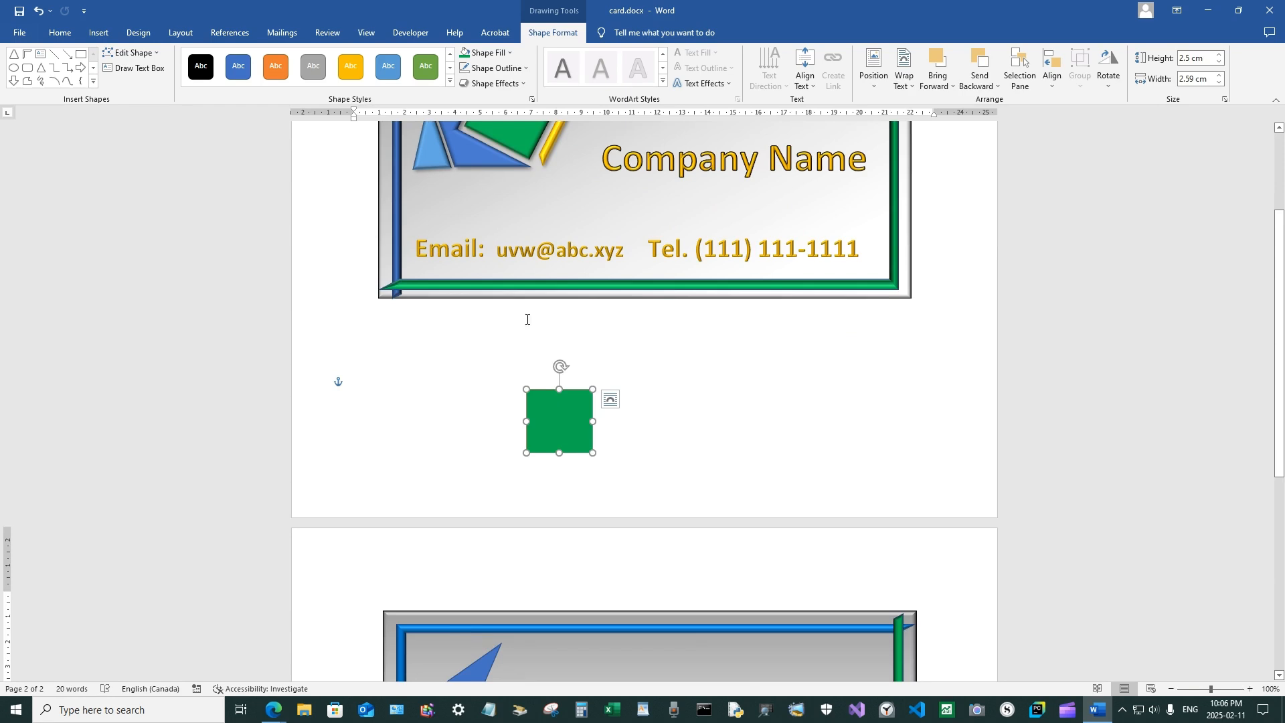
pyautogui.scroll(-4, 565, 320)
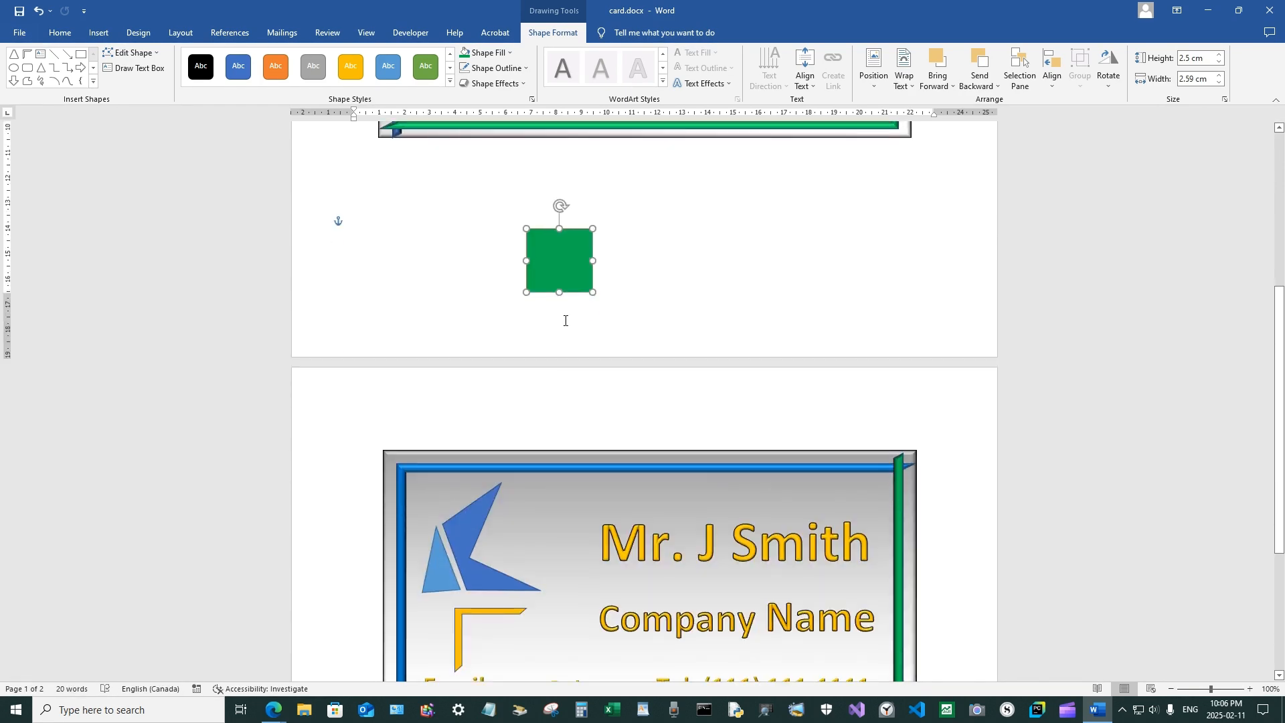
pyautogui.moveTo(565, 261); pyautogui.dragTo(536, 532)
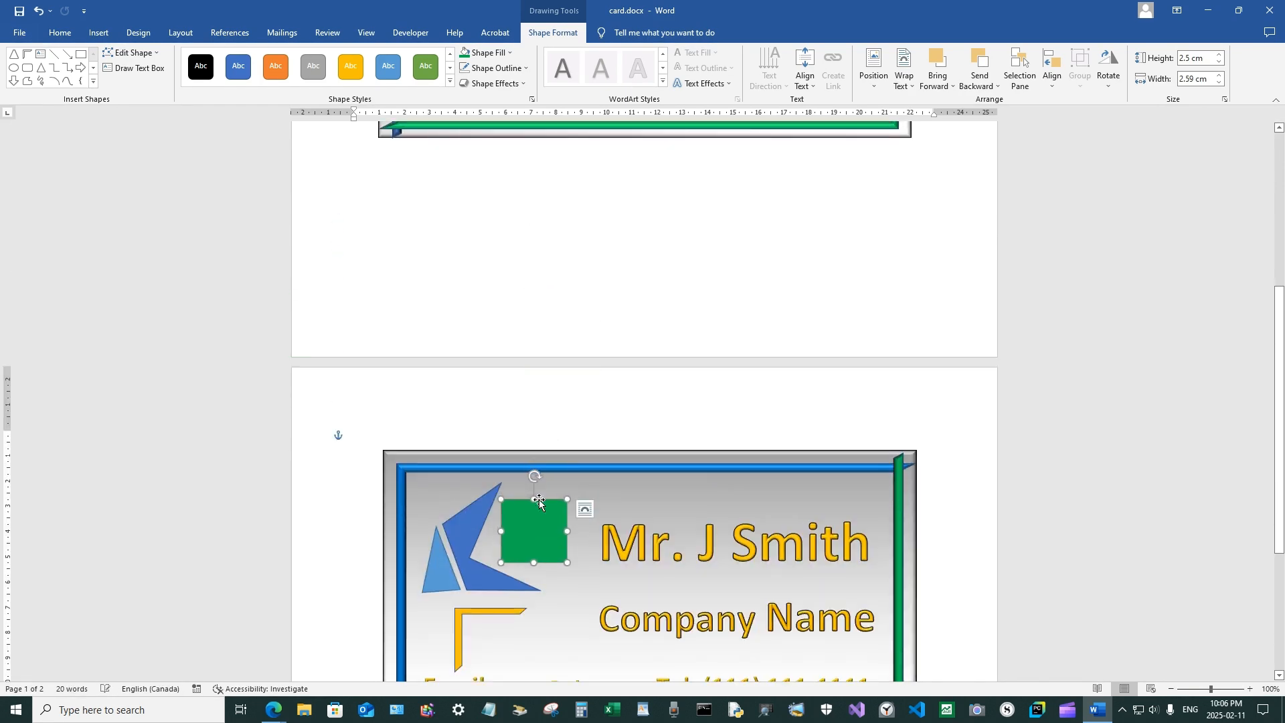
pyautogui.moveTo(534, 474)
pyautogui.mouseDown()
pyautogui.moveTo(563, 487)
pyautogui.moveTo(523, 529)
pyautogui.moveTo(544, 488)
pyautogui.mouseUp()
pyautogui.scroll(-3, 562, 456)
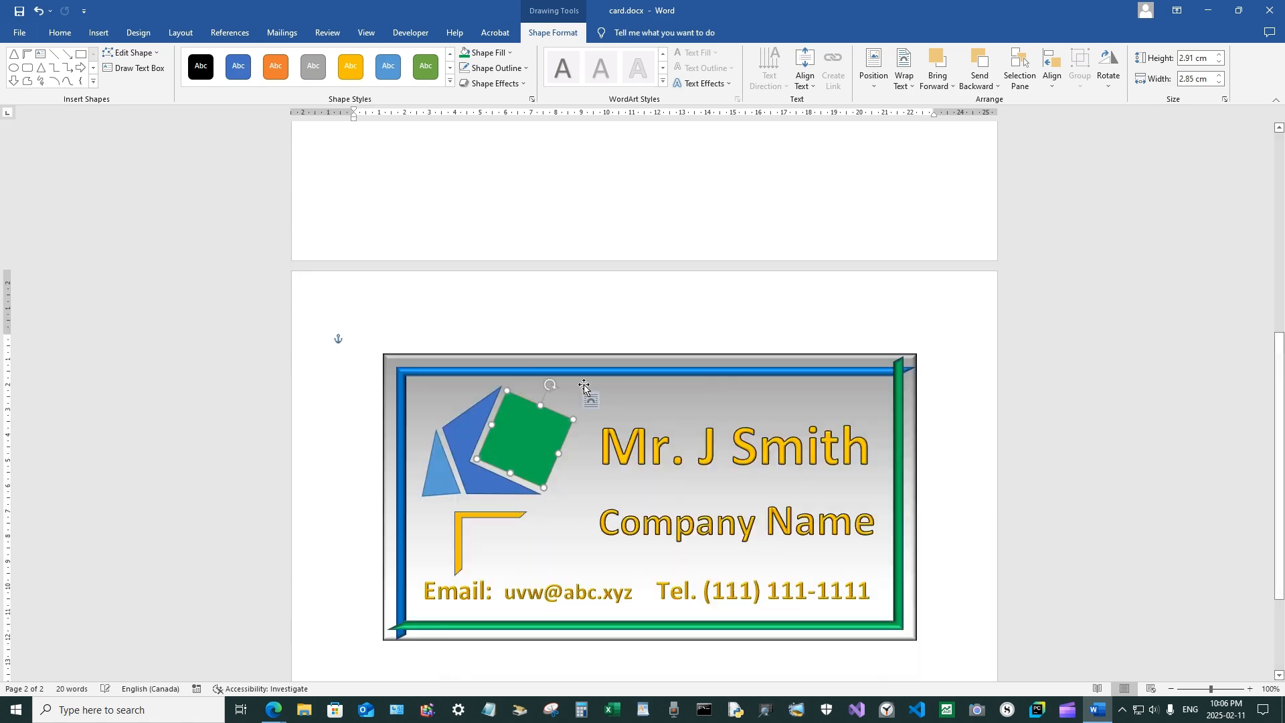
# Set the second card's green square height to 2.86 cm to match the sample's square and fine-tune its rotation.
pyautogui.scroll(12, 585, 387)
pyautogui.click(519, 292)
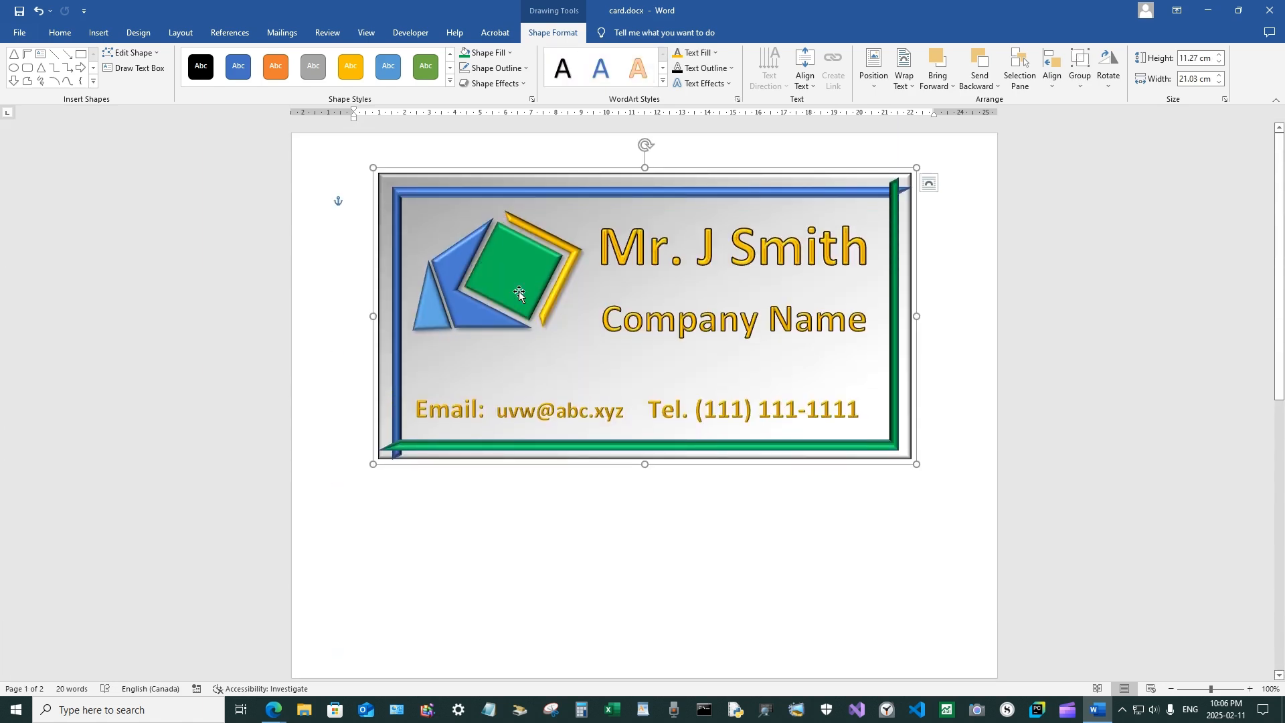
pyautogui.click(520, 291)
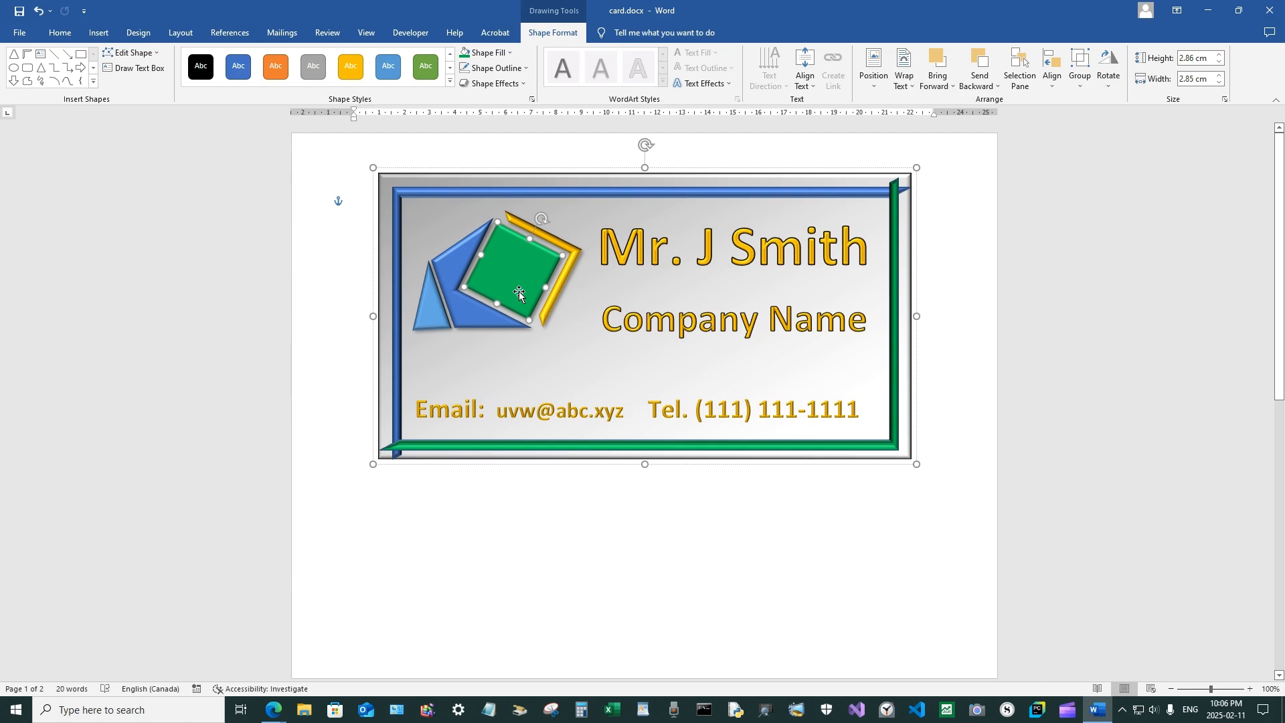
pyautogui.scroll(-12, 519, 291)
pyautogui.click(520, 474)
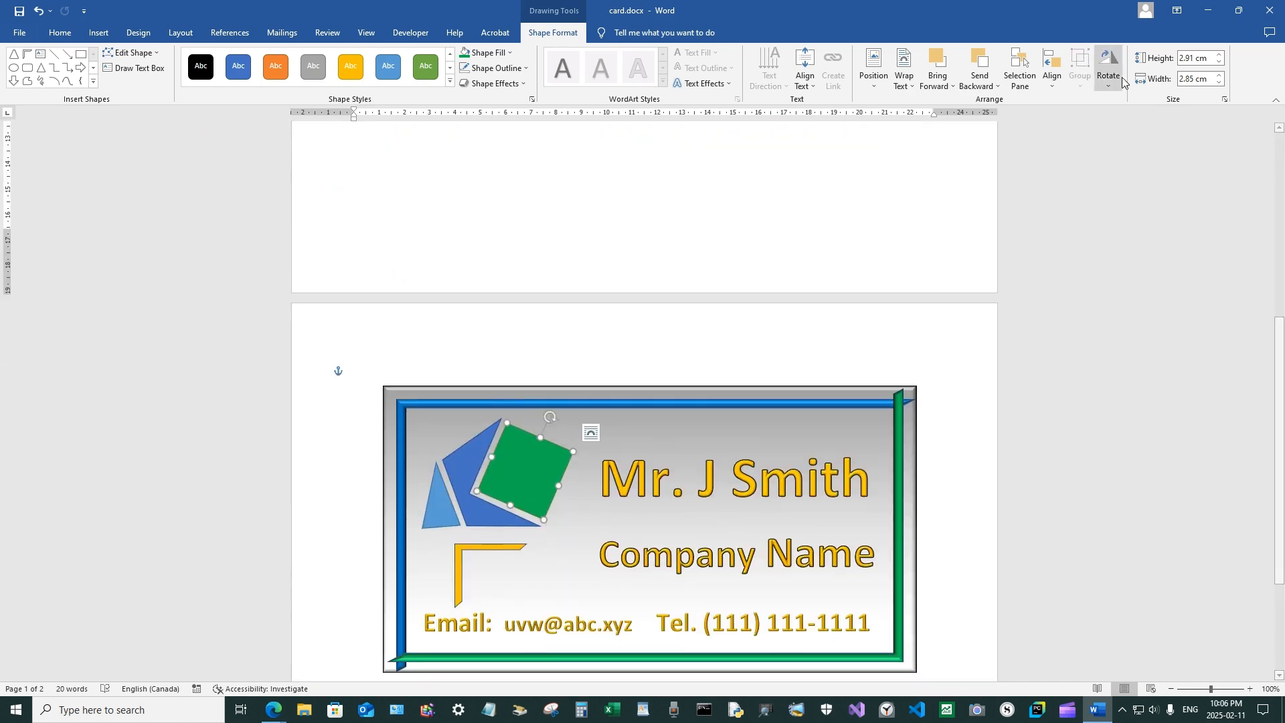
pyautogui.click(1198, 58)
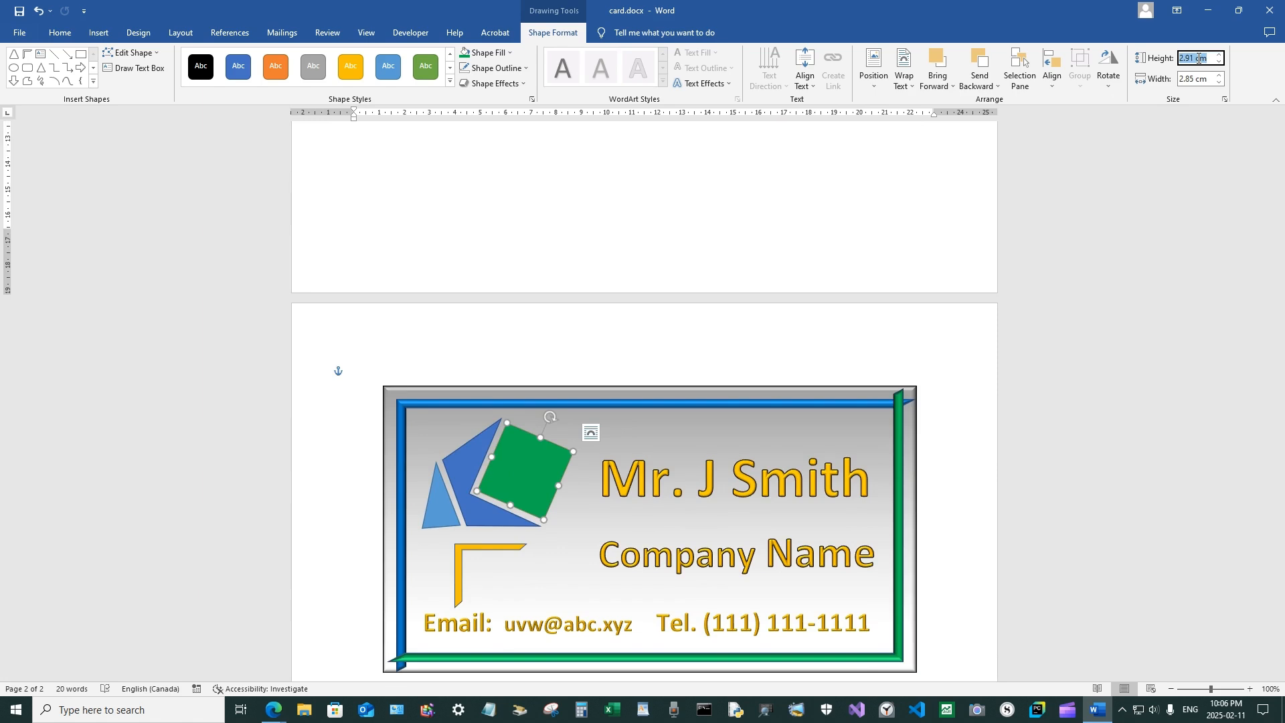
pyautogui.write('2.86')
pyautogui.press('Return')
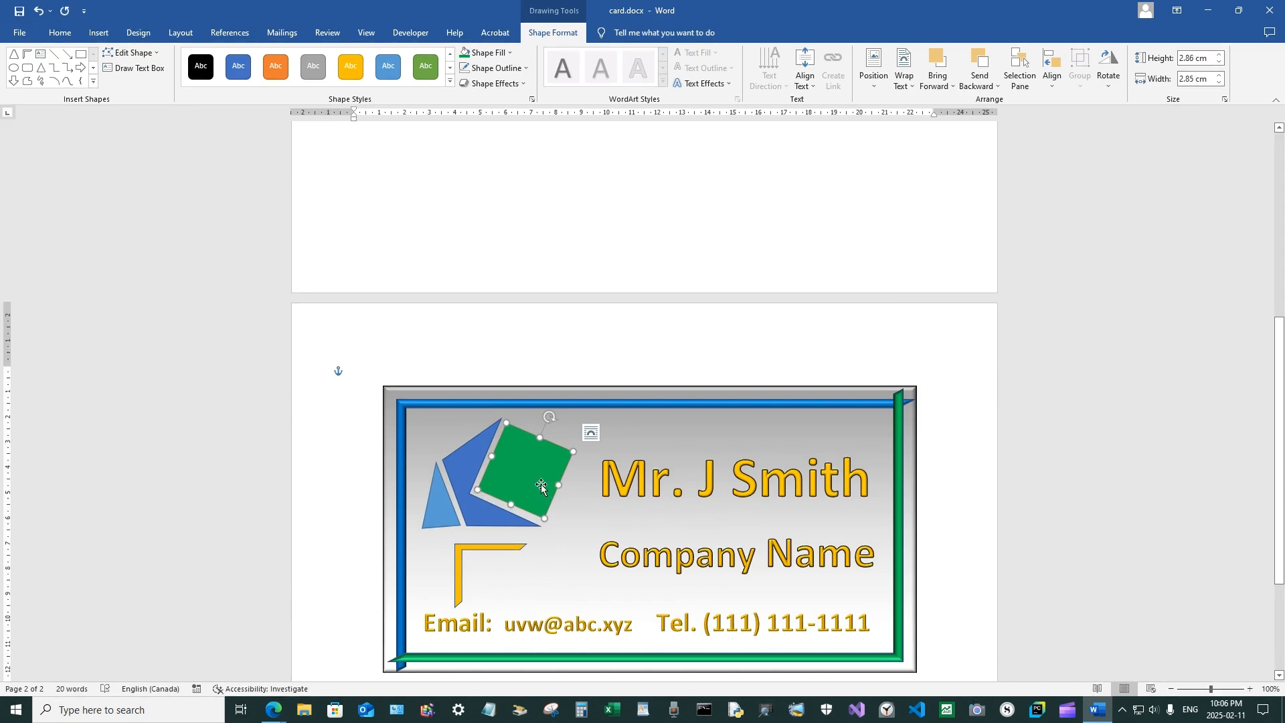
pyautogui.moveTo(550, 418); pyautogui.dragTo(550, 415)
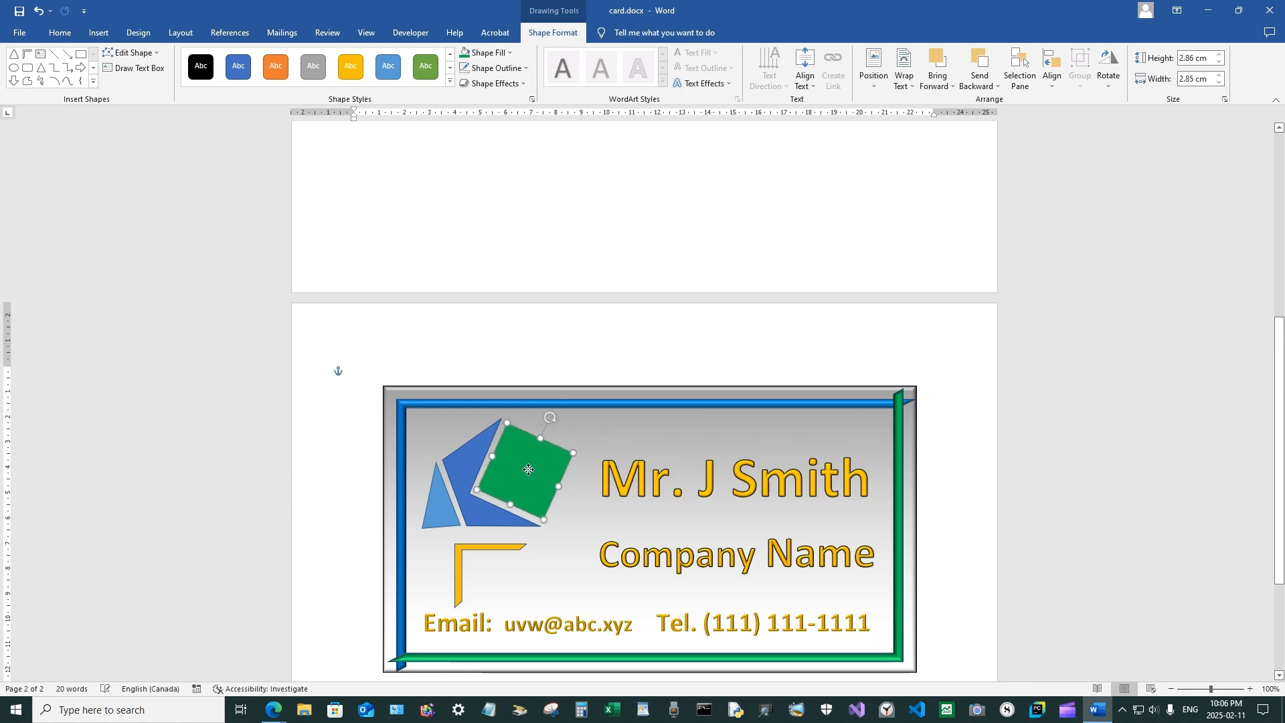
# Rotate the orange half frame clockwise and place it around the outer corner of the green square.
pyautogui.scroll(-2, 528, 470)
pyautogui.click(476, 483)
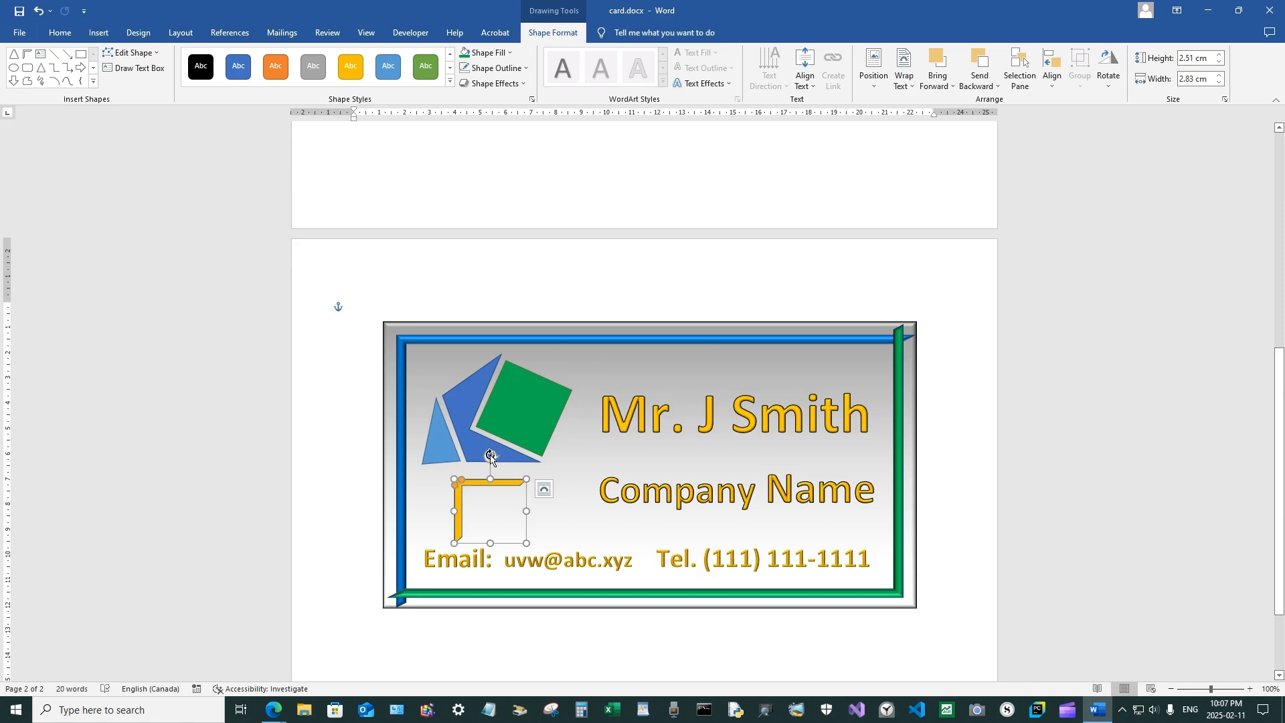
pyautogui.moveTo(490, 456); pyautogui.dragTo(586, 395)
# Check the sample half frame's size and set the second card's orange half frame to 3.36 cm high and 3.37 cm wide.
pyautogui.scroll(10, 590, 415)
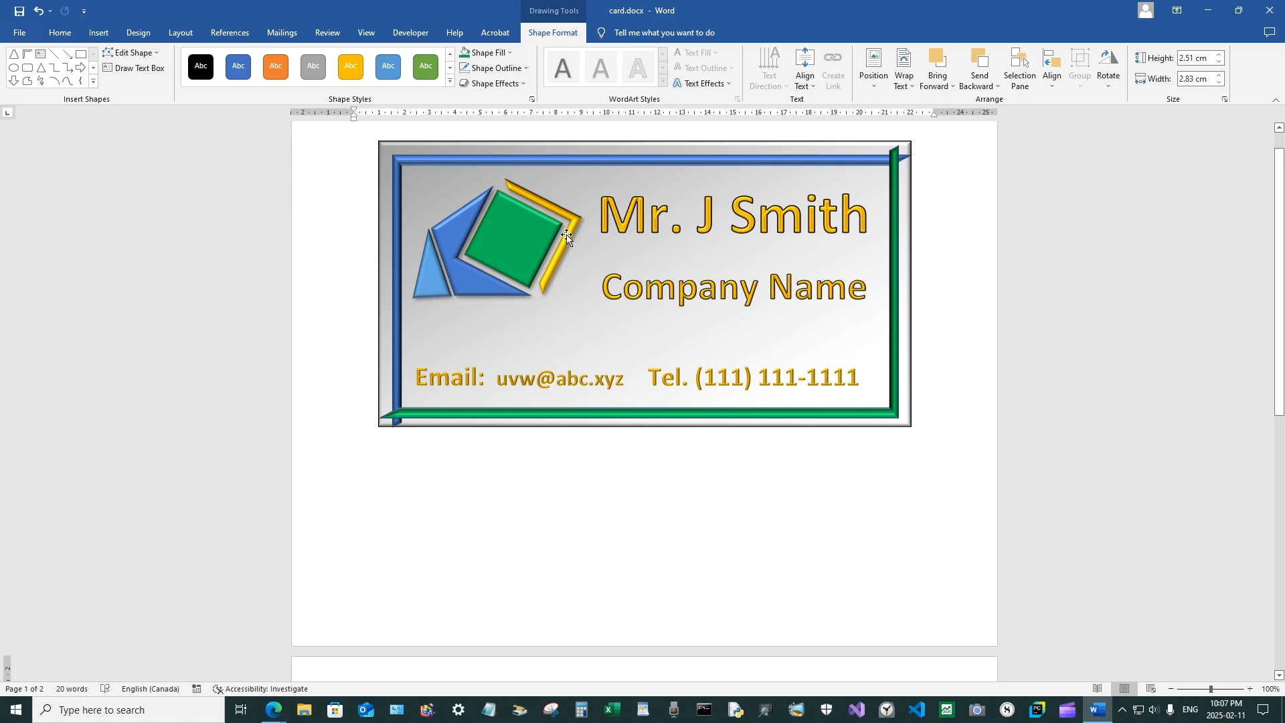
pyautogui.click(566, 236)
pyautogui.click(566, 236)
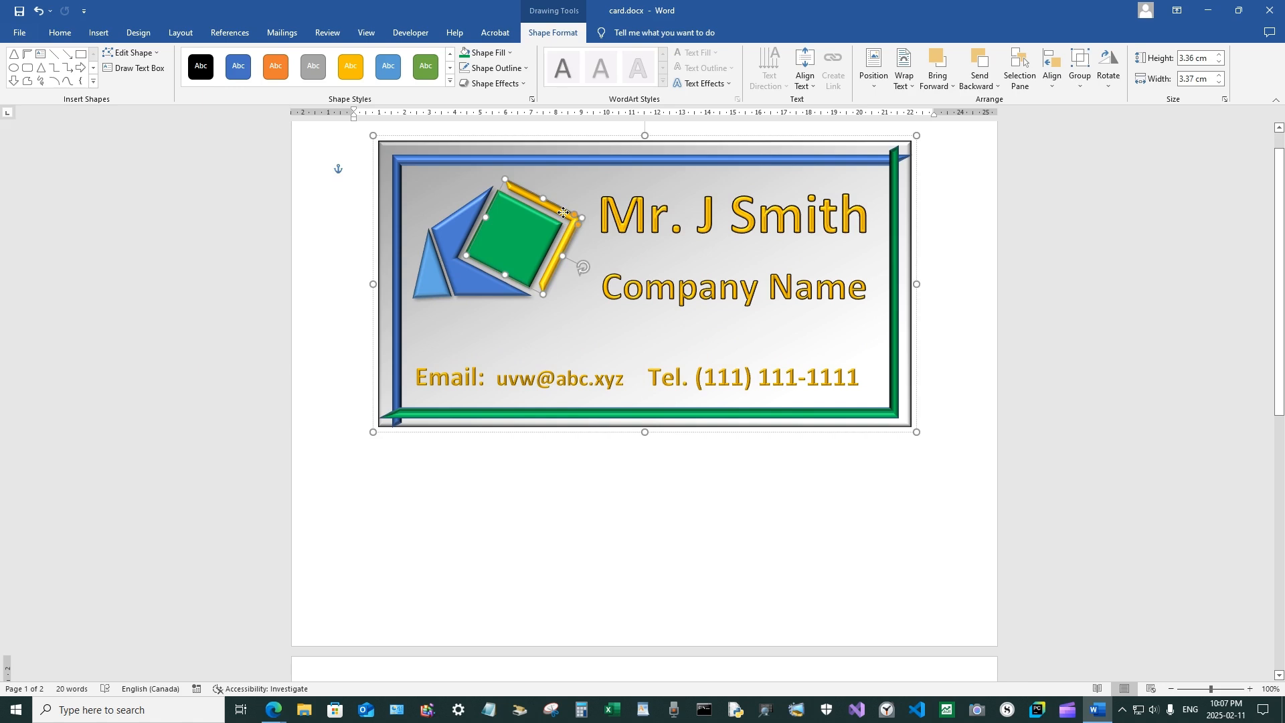
pyautogui.scroll(-8, 585, 360)
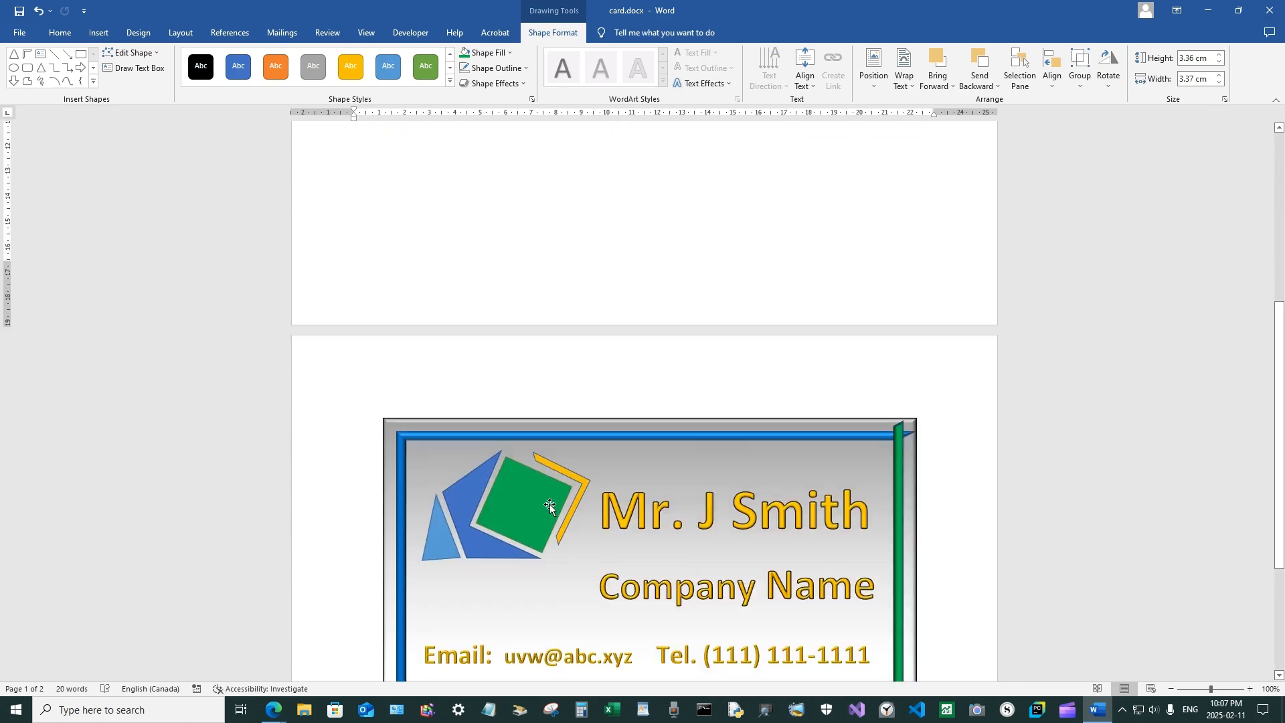
pyautogui.click(554, 466)
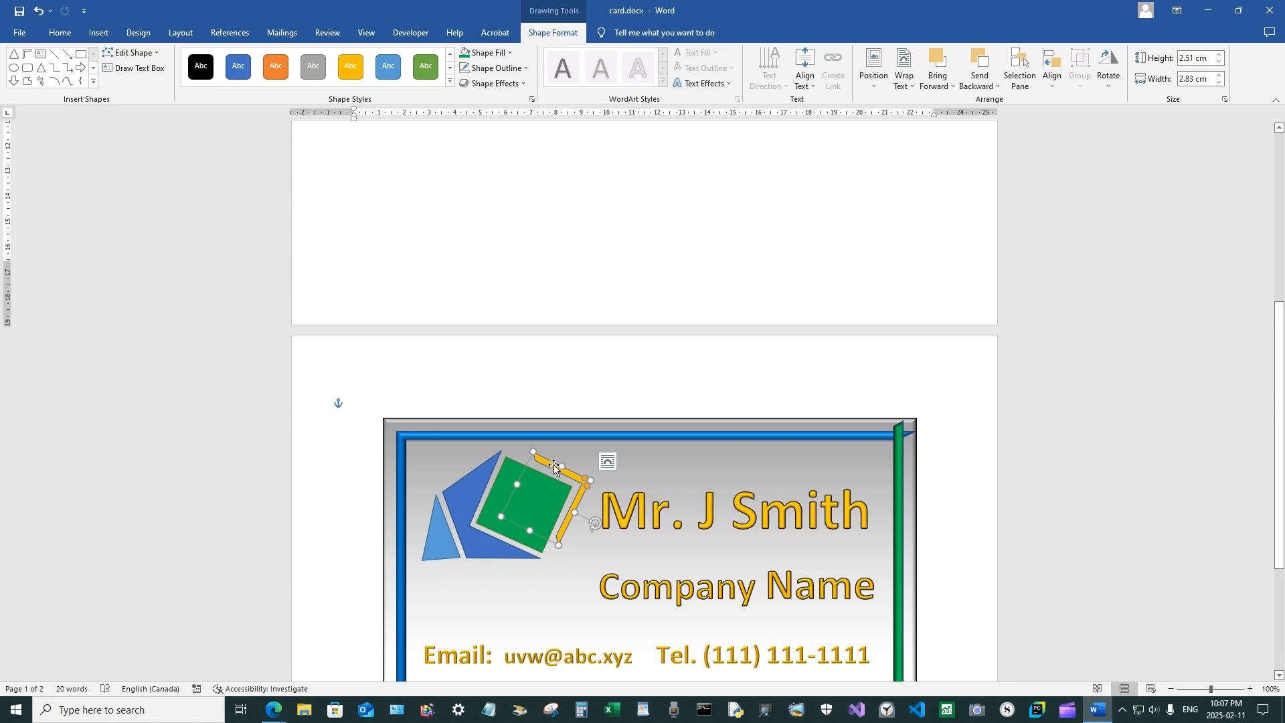
pyautogui.click(1195, 60)
pyautogui.write('3')
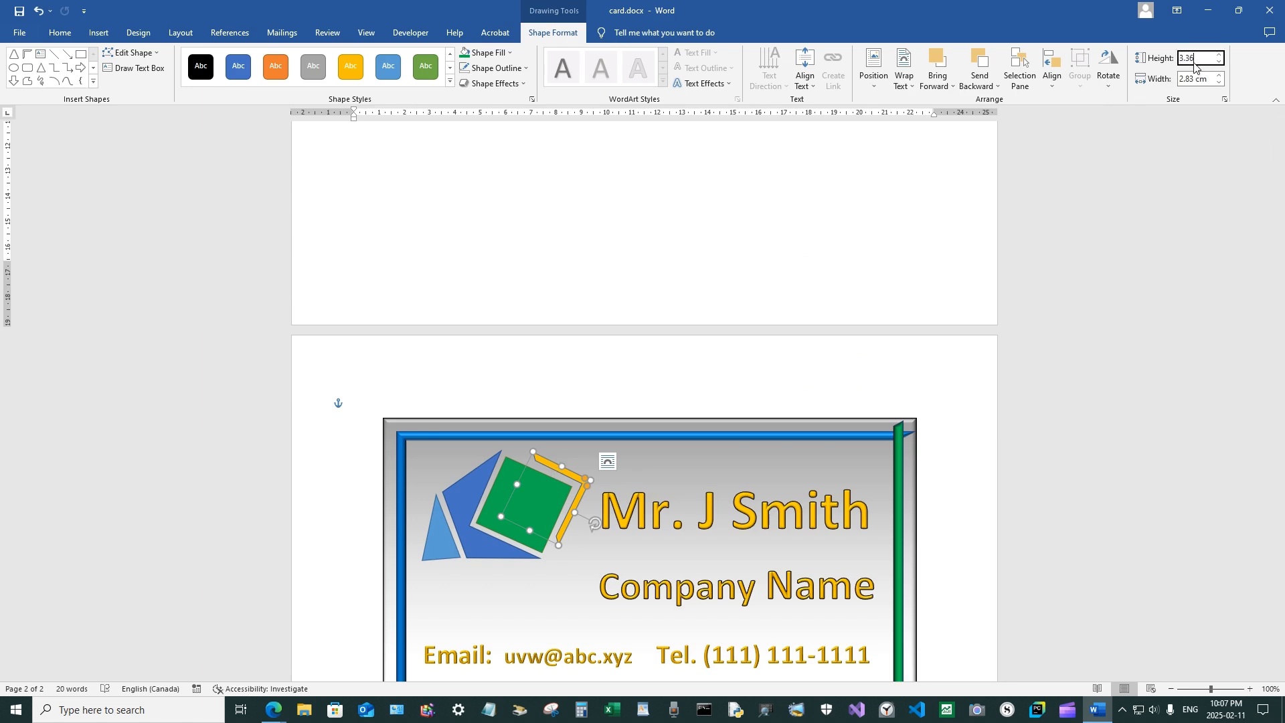
pyautogui.write('.36')
pyautogui.press('Return')
pyautogui.click(1193, 78)
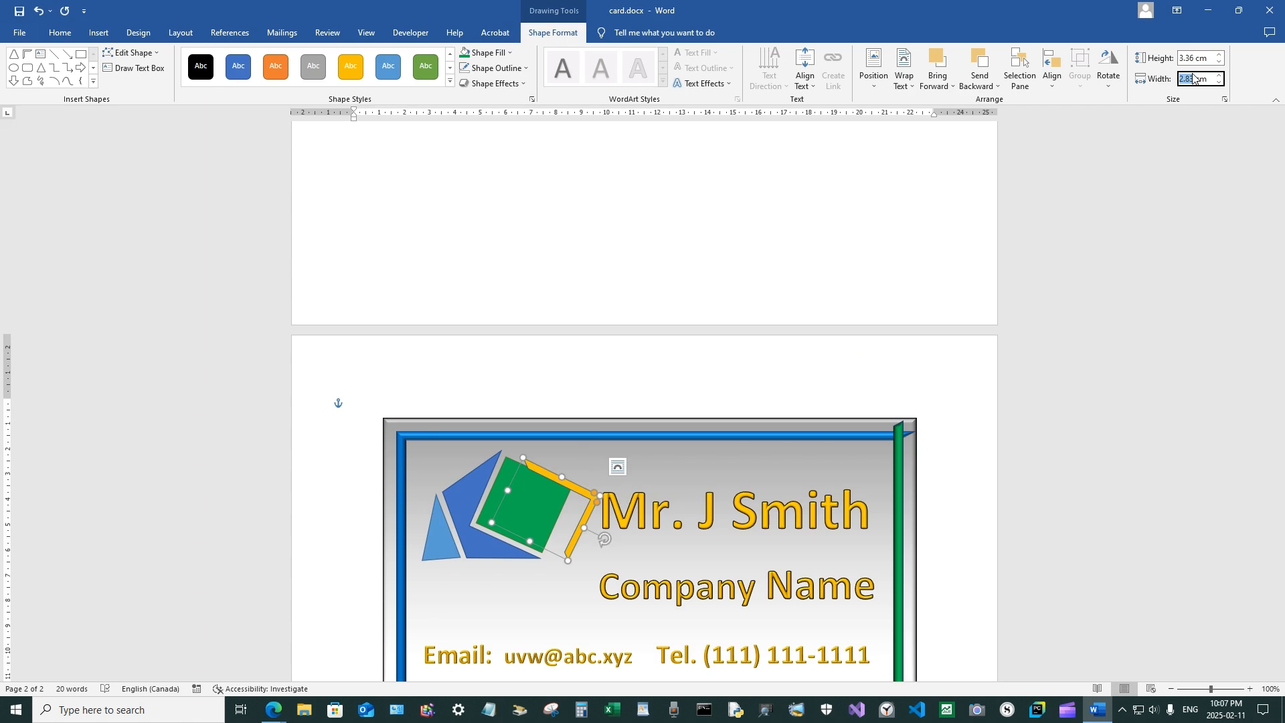
pyautogui.press('Return')
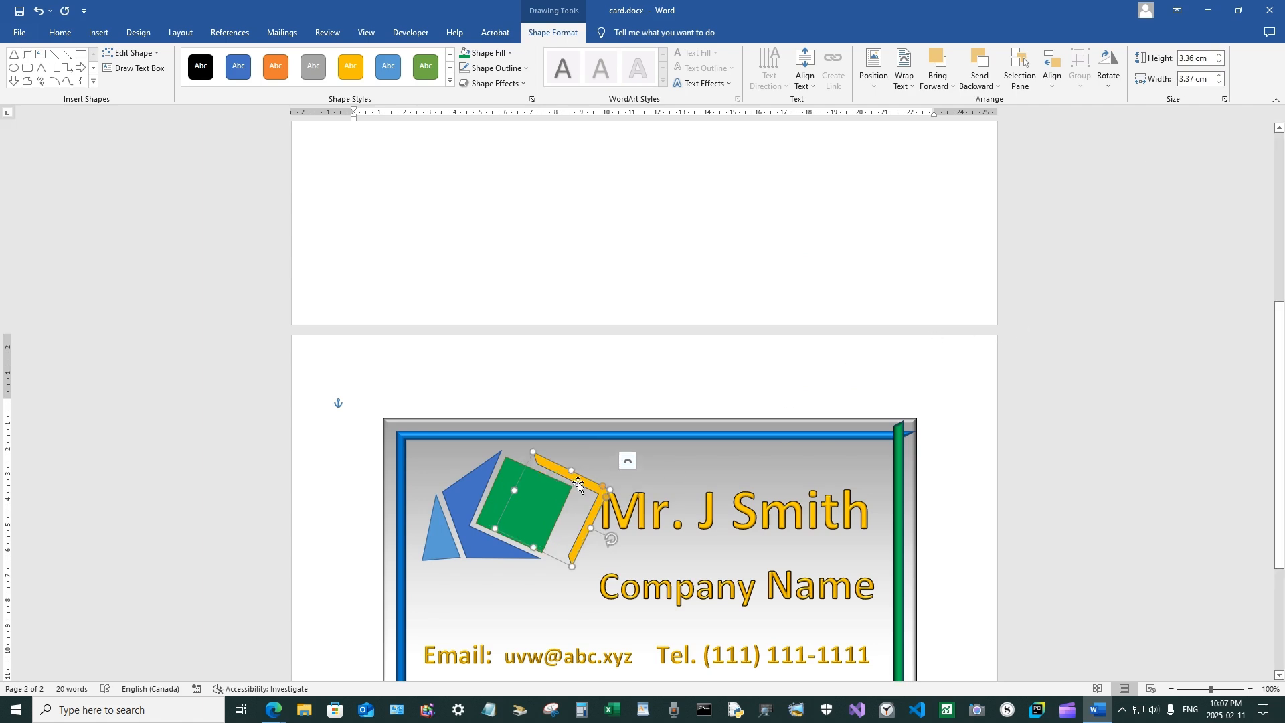
# Move the orange half frame closer to the green square and fine-tune its rotation so the gap between them is even.
pyautogui.moveTo(578, 483); pyautogui.dragTo(561, 474)
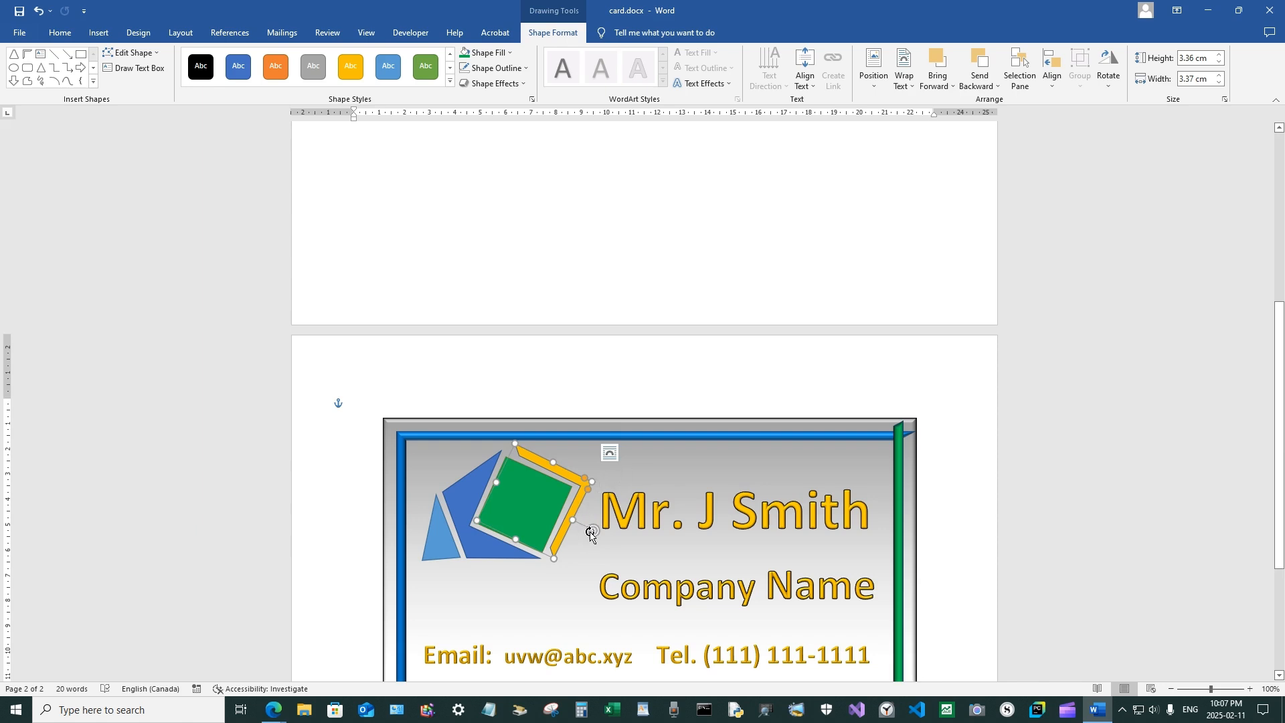
pyautogui.moveTo(593, 532); pyautogui.dragTo(595, 530)
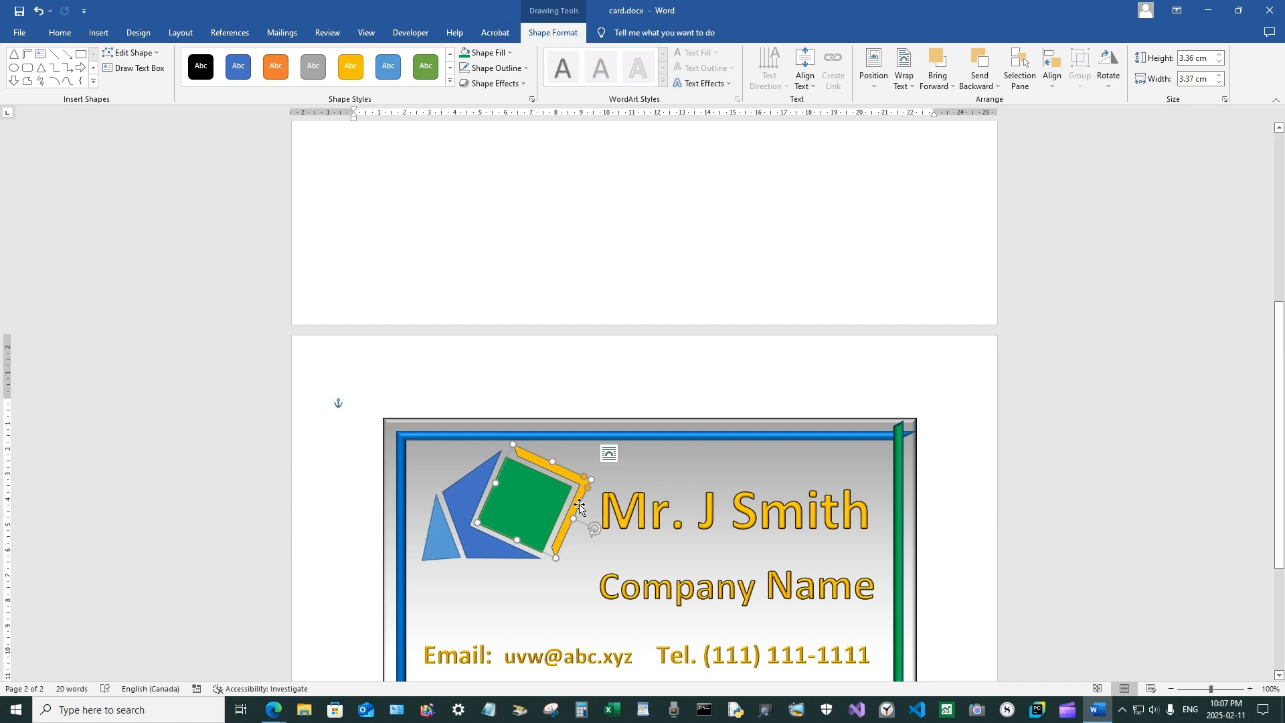
pyautogui.moveTo(576, 505); pyautogui.dragTo(575, 502)
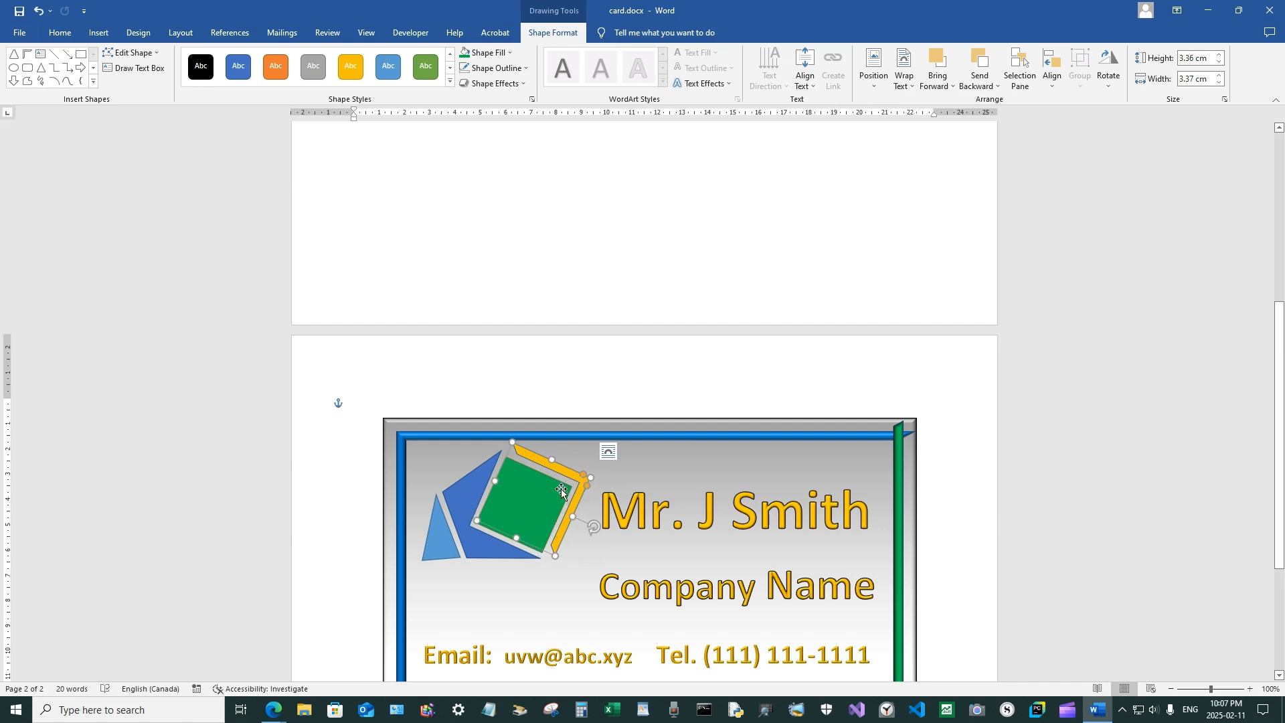
pyautogui.click(648, 522)
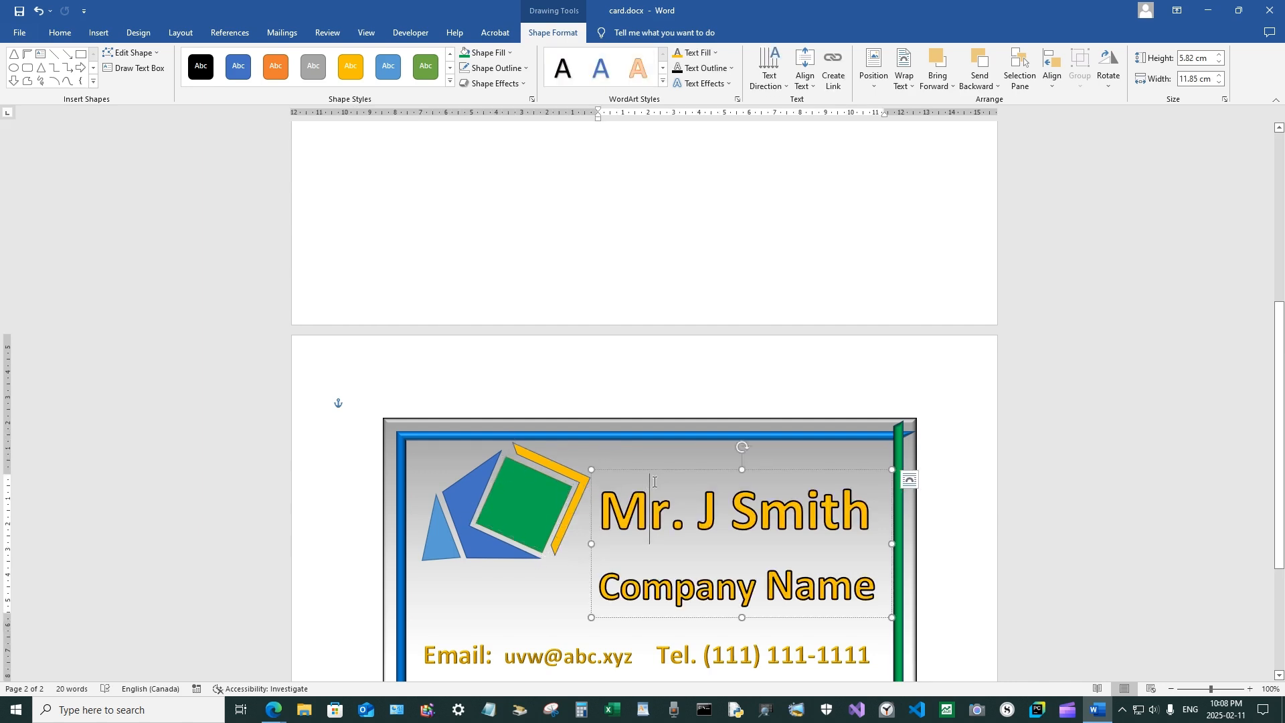
# Select all four logo shapes and shift them together slightly down and left to match the logo position on the sample card.
pyautogui.click(536, 530)
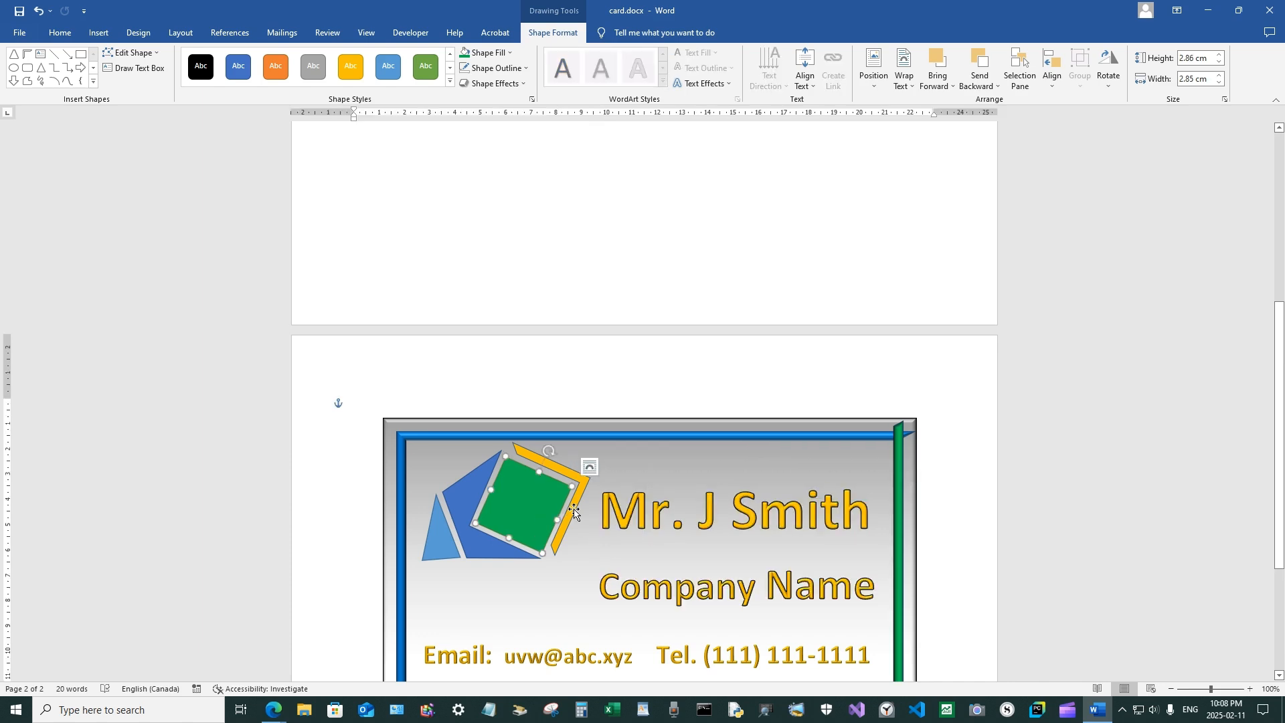
pyautogui.keyDown('shift'); pyautogui.click(574, 510); pyautogui.keyUp('shift')
pyautogui.keyDown('shift'); pyautogui.click(462, 506); pyautogui.keyUp('shift')
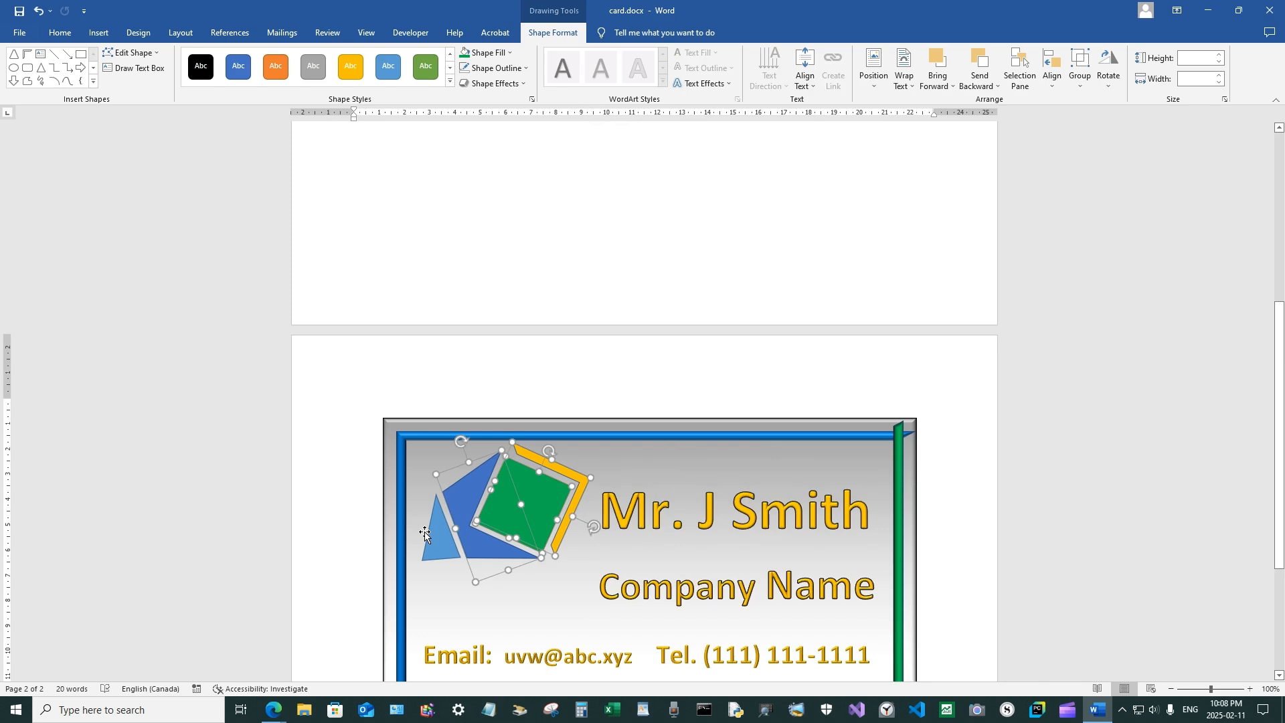
pyautogui.keyDown('shift'); pyautogui.click(435, 532); pyautogui.keyUp('shift')
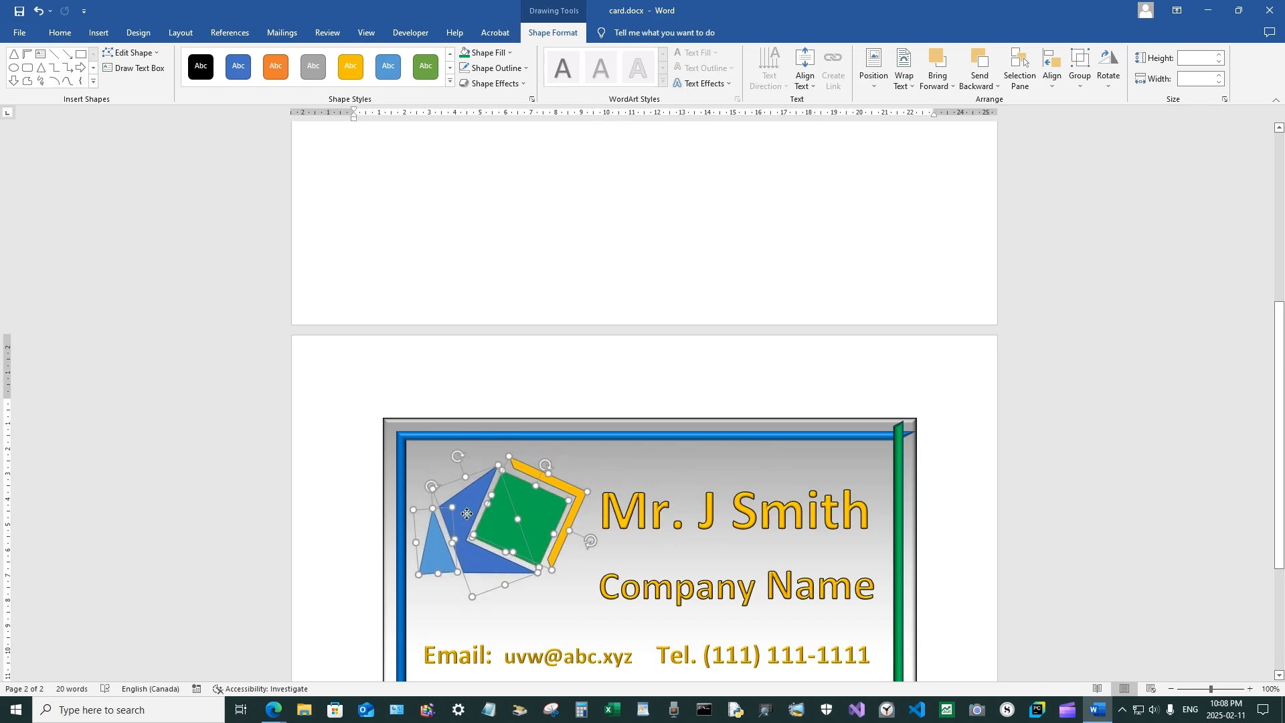
pyautogui.scroll(5, 492, 510)
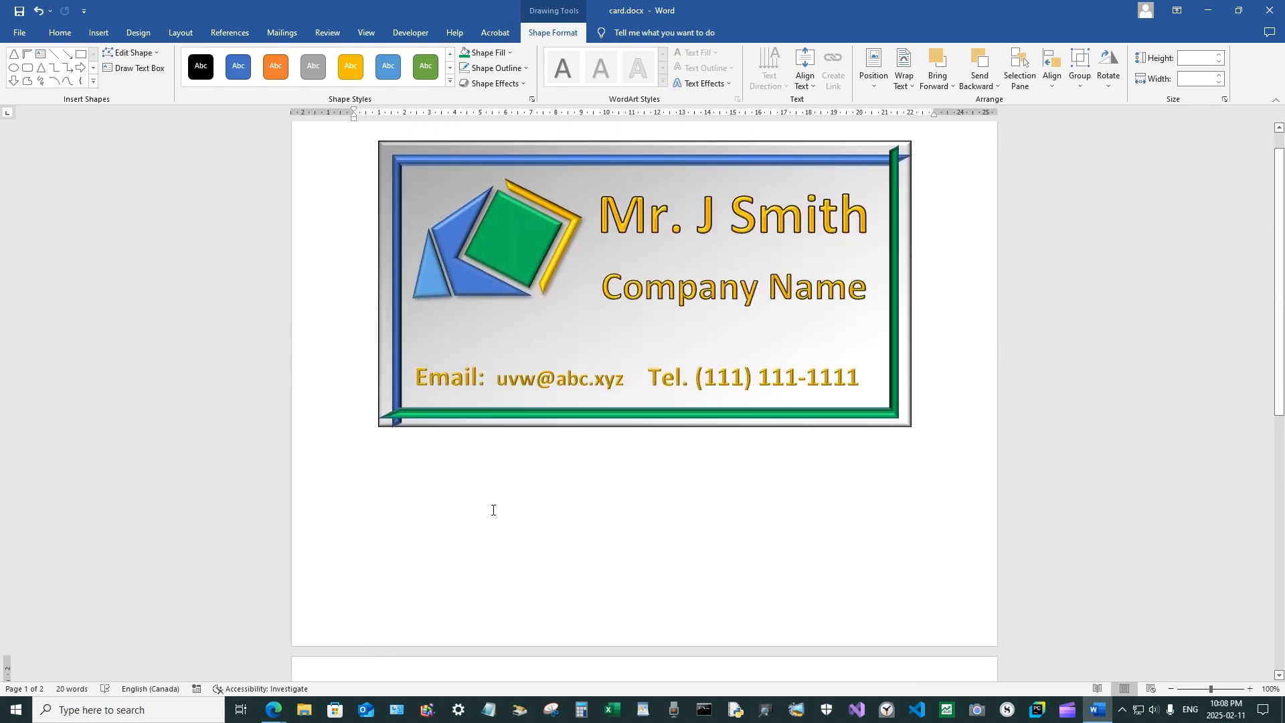
pyautogui.scroll(-4, 493, 511)
pyautogui.moveTo(500, 589); pyautogui.dragTo(501, 596)
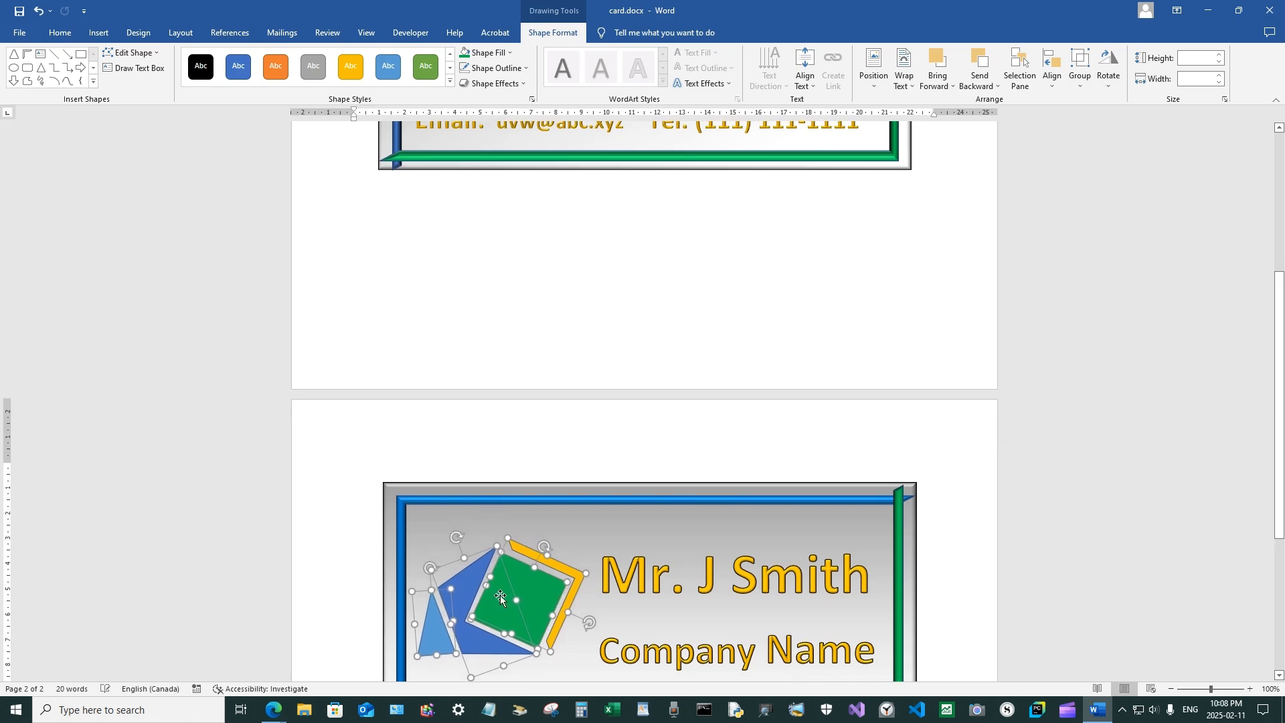
pyautogui.scroll(5, 502, 594)
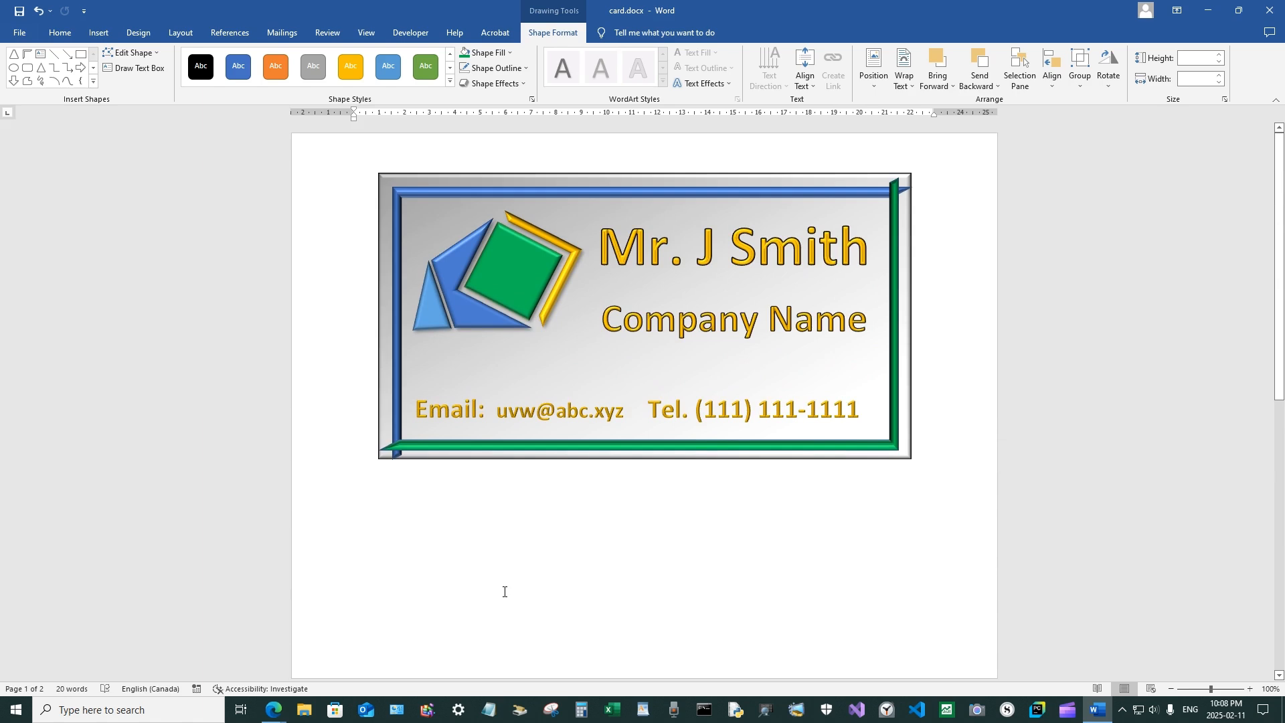
pyautogui.scroll(-4, 504, 592)
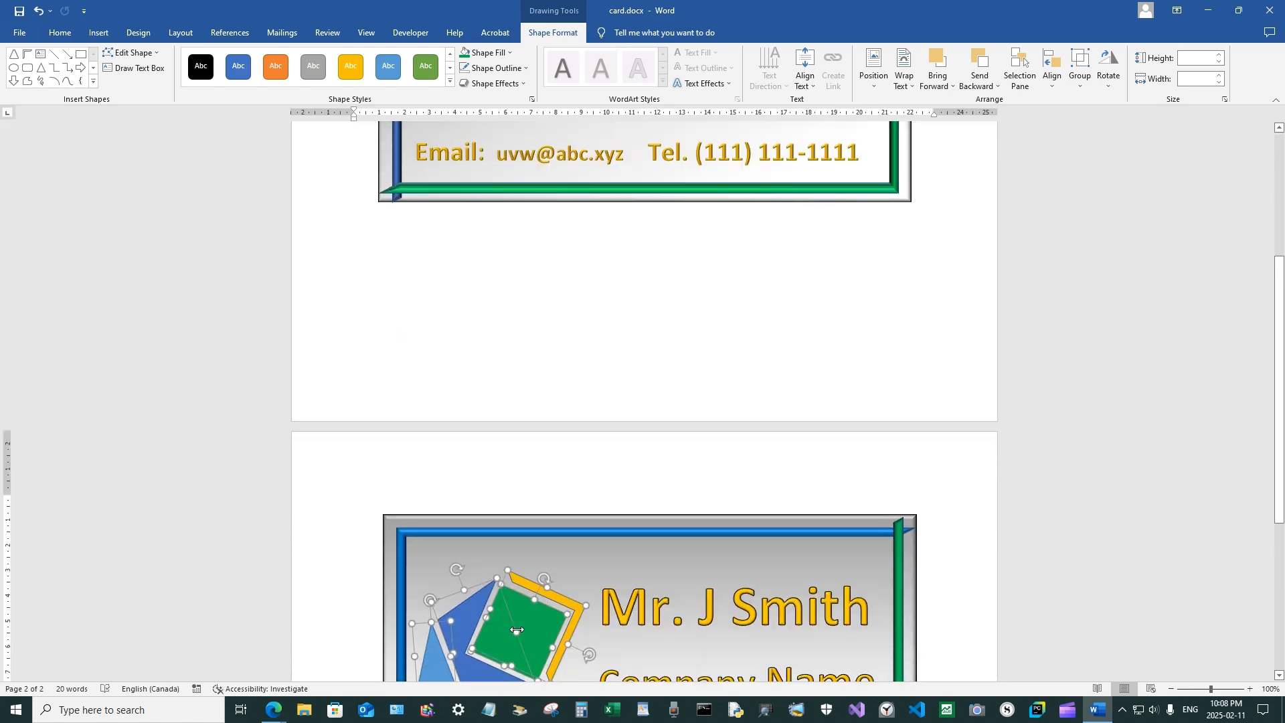
pyautogui.scroll(3, 516, 629)
pyautogui.scroll(-5, 548, 564)
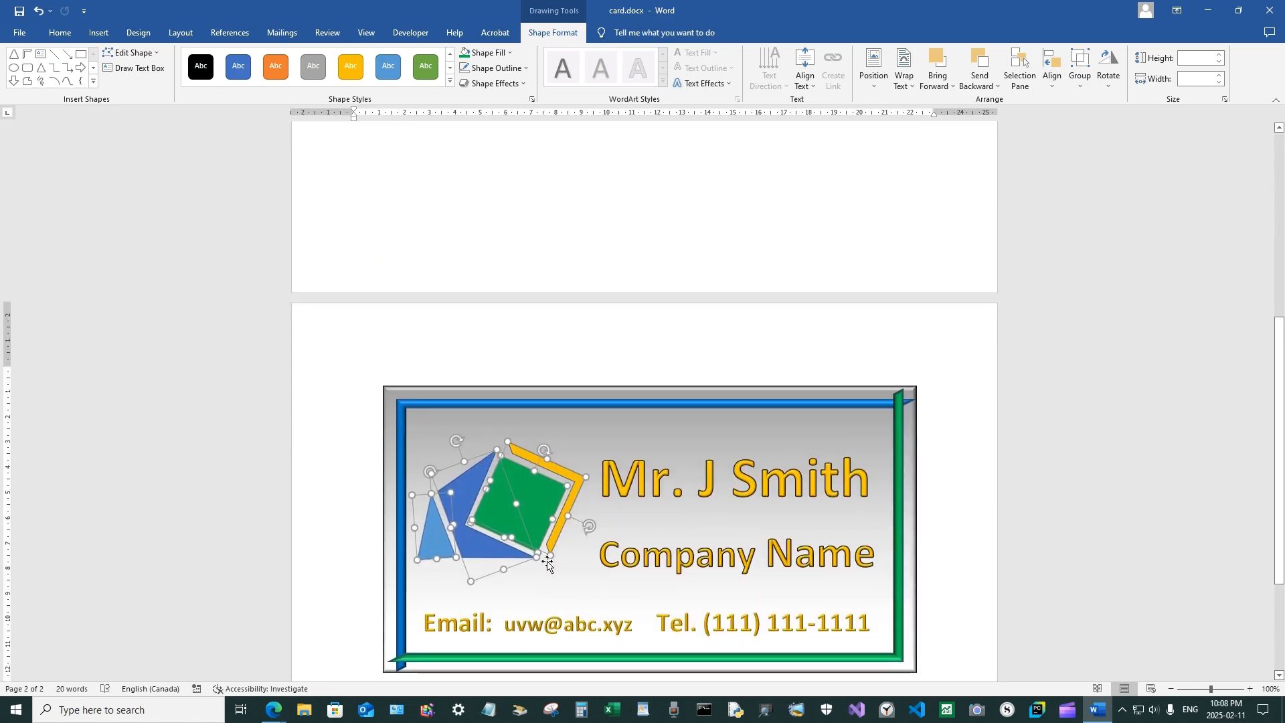
# Apply the first preset bevel to the light blue triangle and the blue shape in the second card's logo.
pyautogui.click(527, 537)
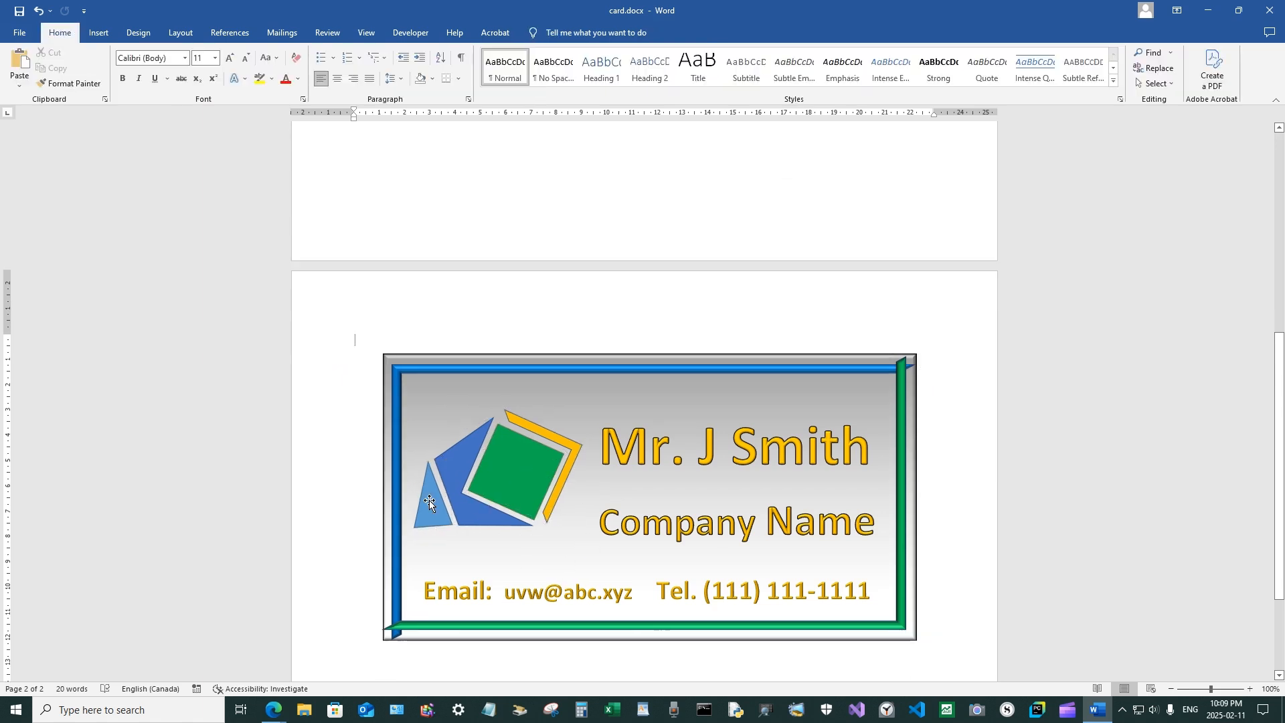
pyautogui.click(429, 502)
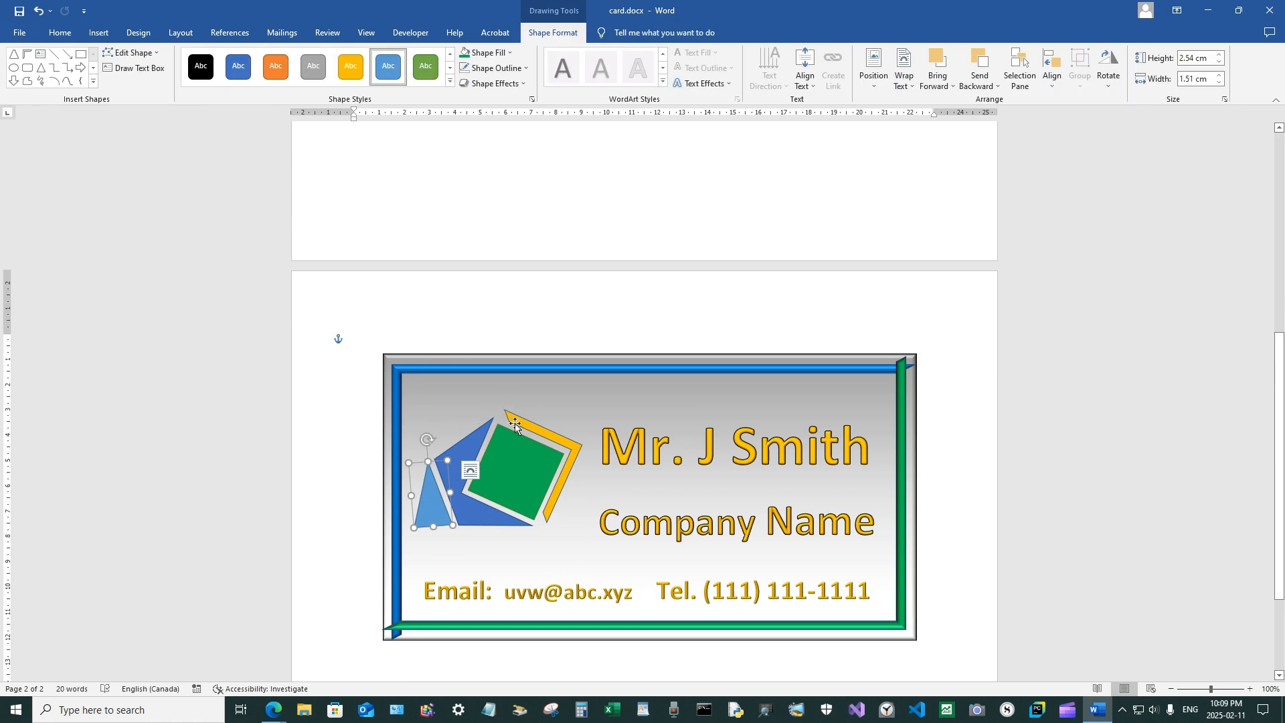
pyautogui.click(490, 85)
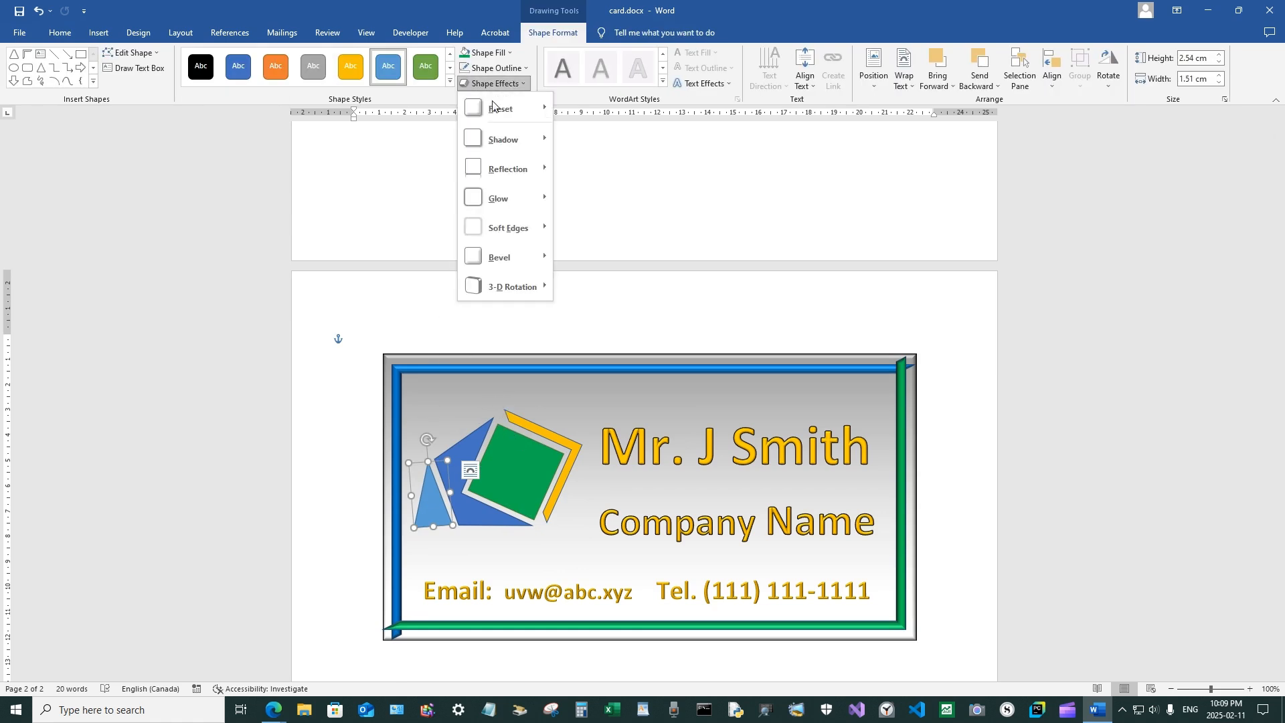
pyautogui.moveTo(515, 261)
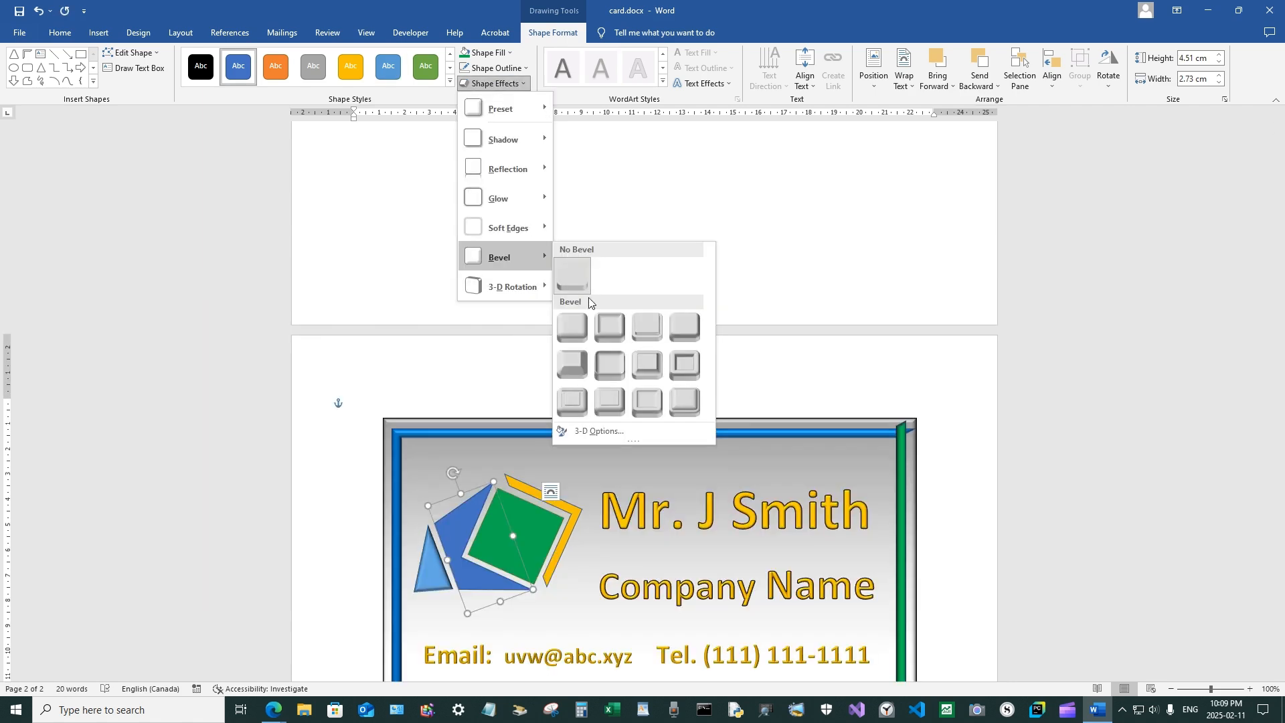
pyautogui.click(573, 332)
pyautogui.scroll(5, 574, 331)
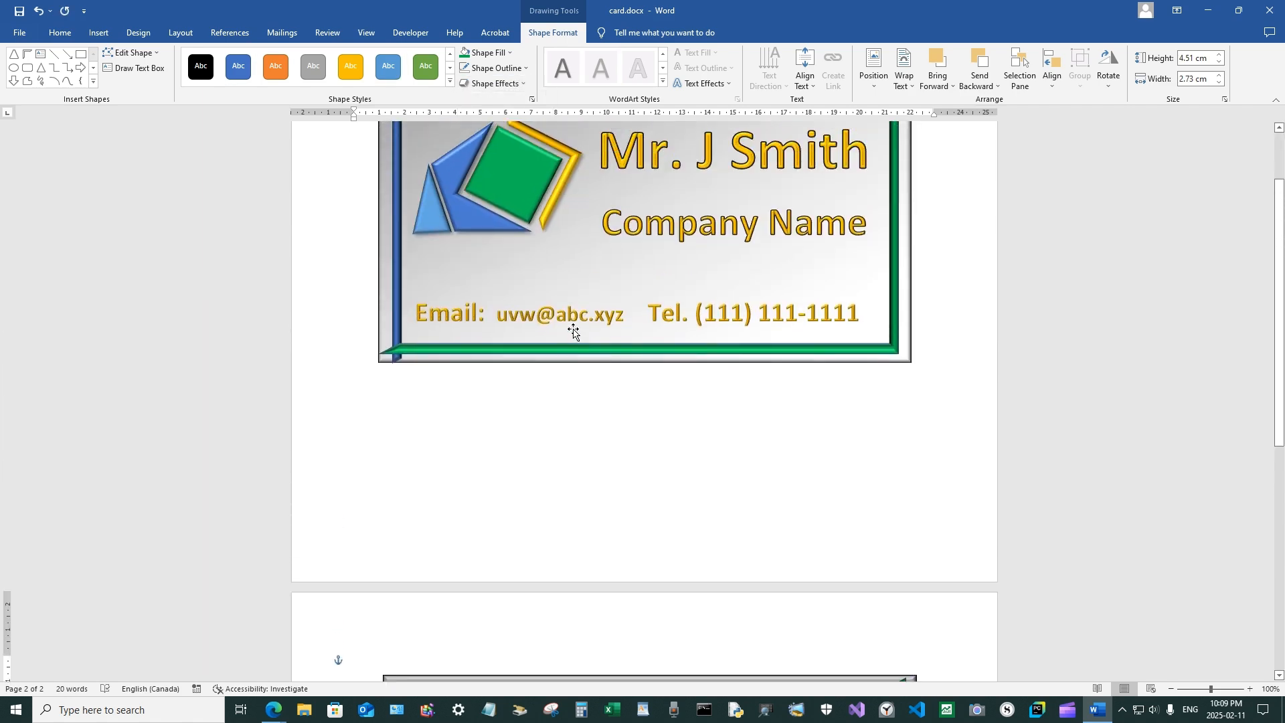
pyautogui.scroll(-5, 573, 330)
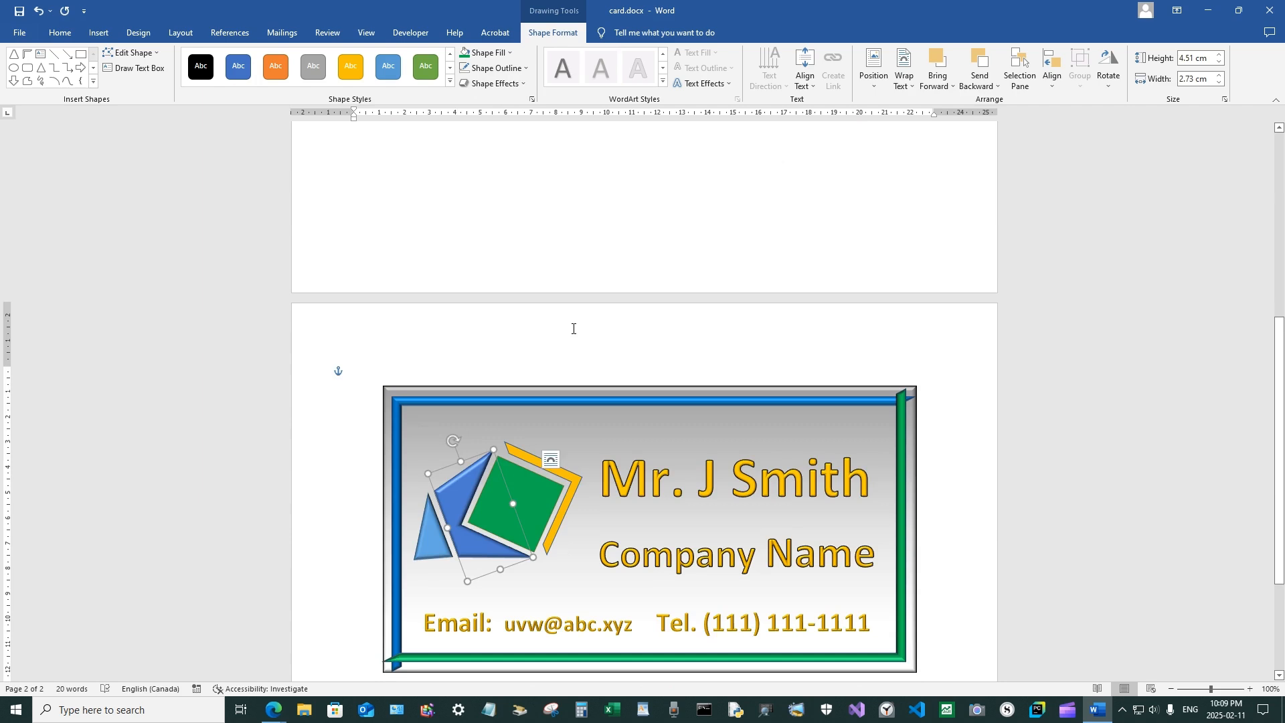
# Apply the first preset bevel to the green square in the second card's logo.
pyautogui.click(519, 505)
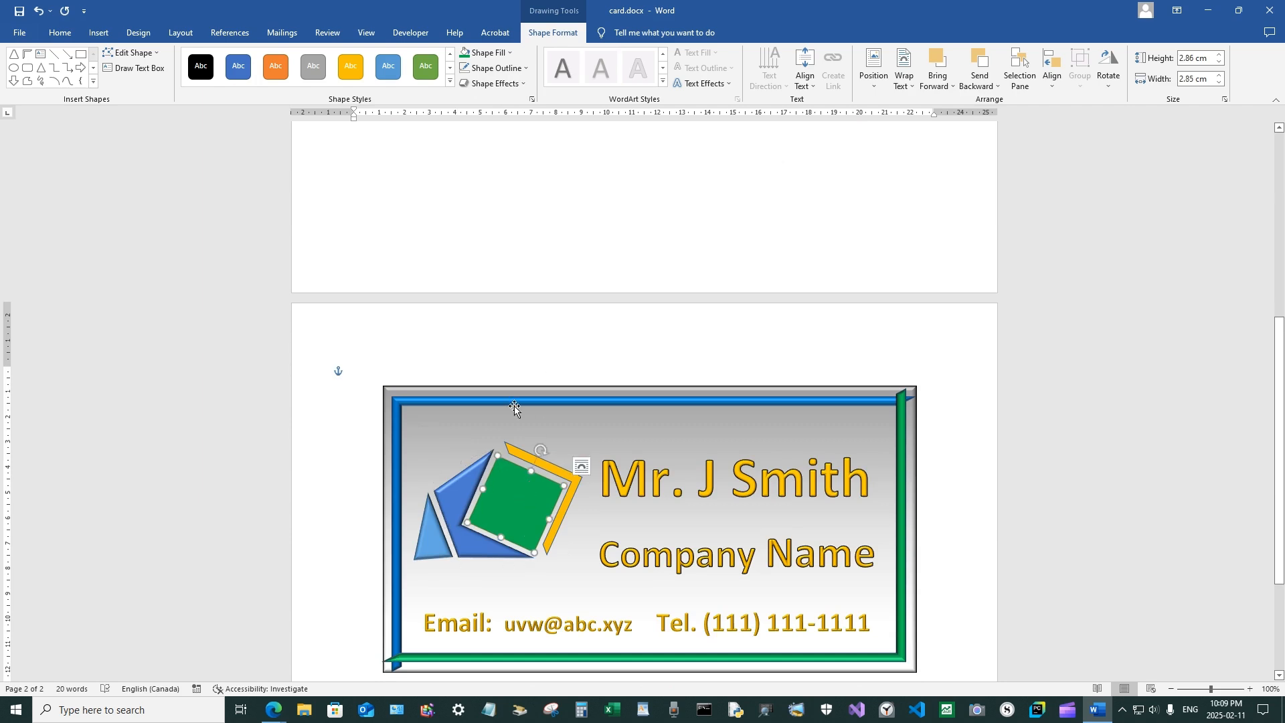
pyautogui.click(494, 83)
pyautogui.moveTo(504, 259)
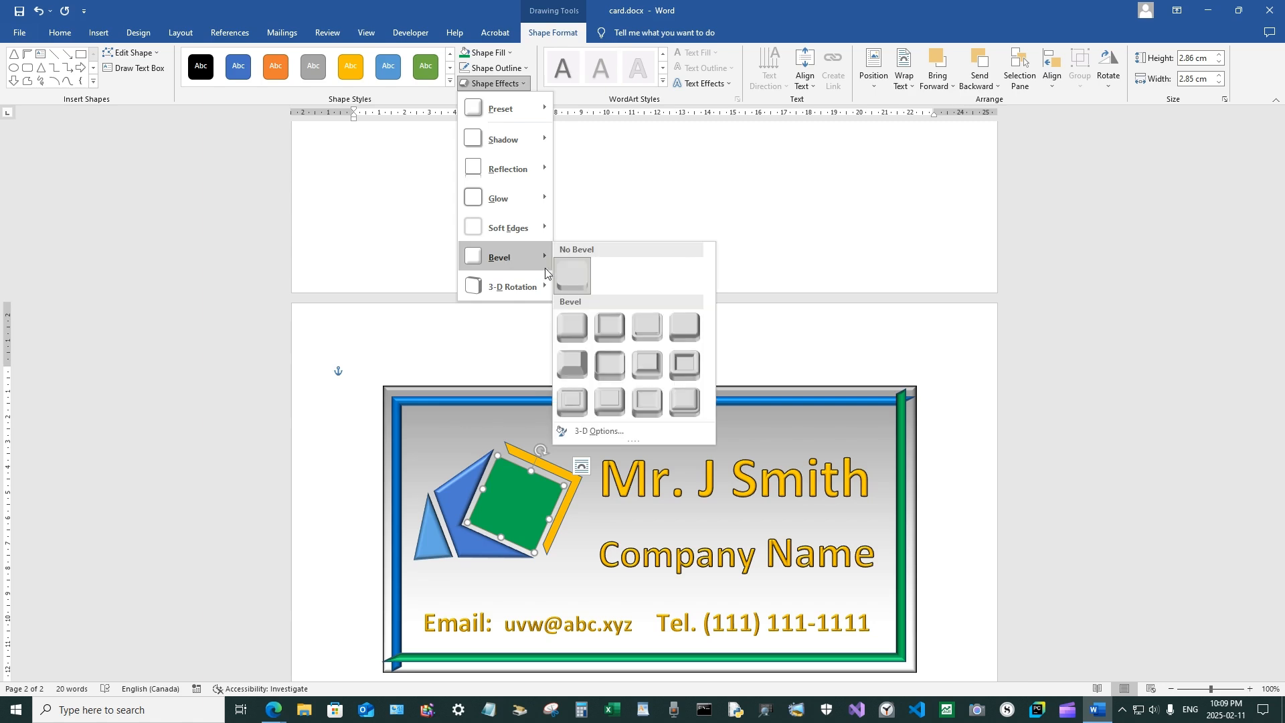
pyautogui.click(578, 329)
# Give the logo's orange half frame the same bevel as the green square and deselect it.
pyautogui.click(546, 469)
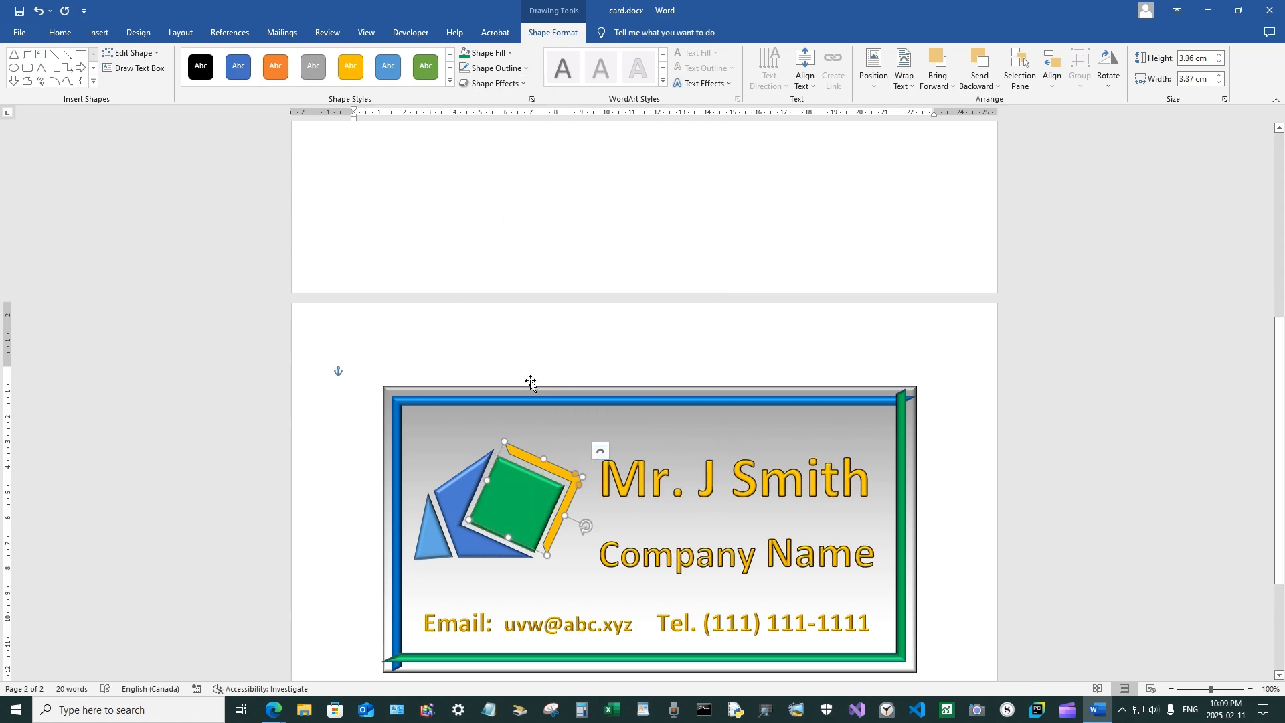
pyautogui.click(494, 83)
pyautogui.moveTo(502, 256)
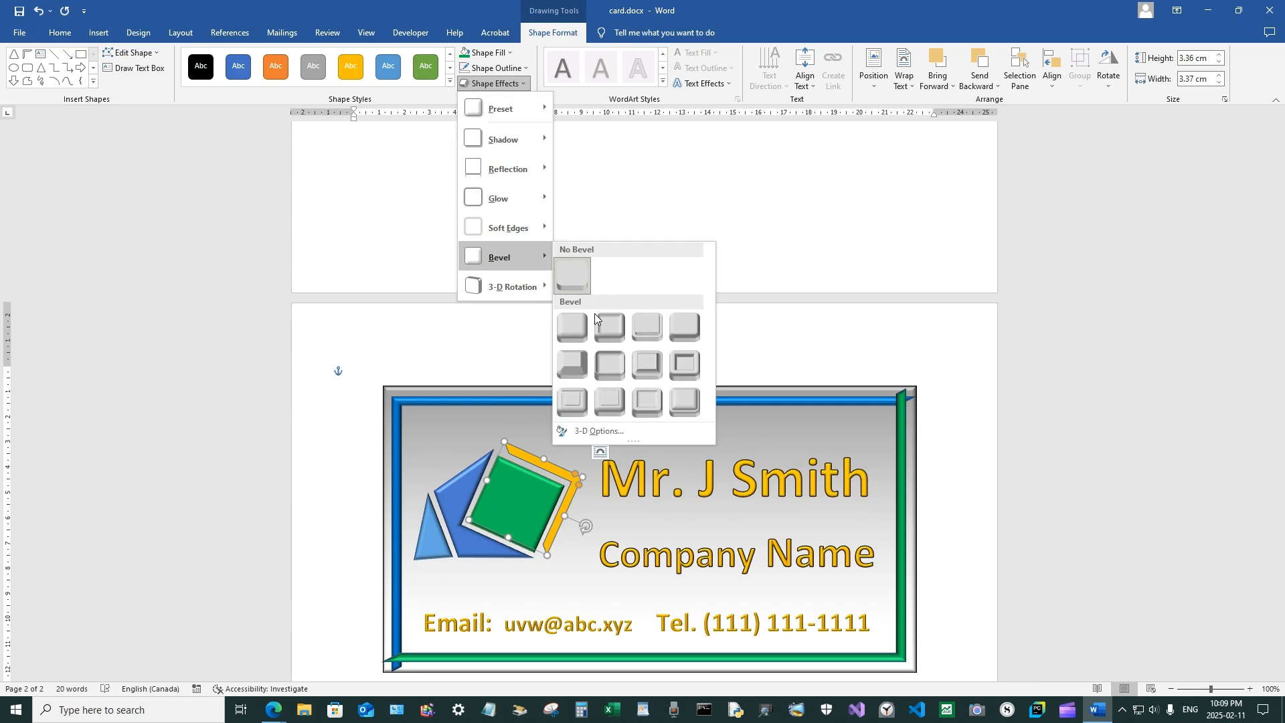
pyautogui.click(580, 332)
pyautogui.click(621, 349)
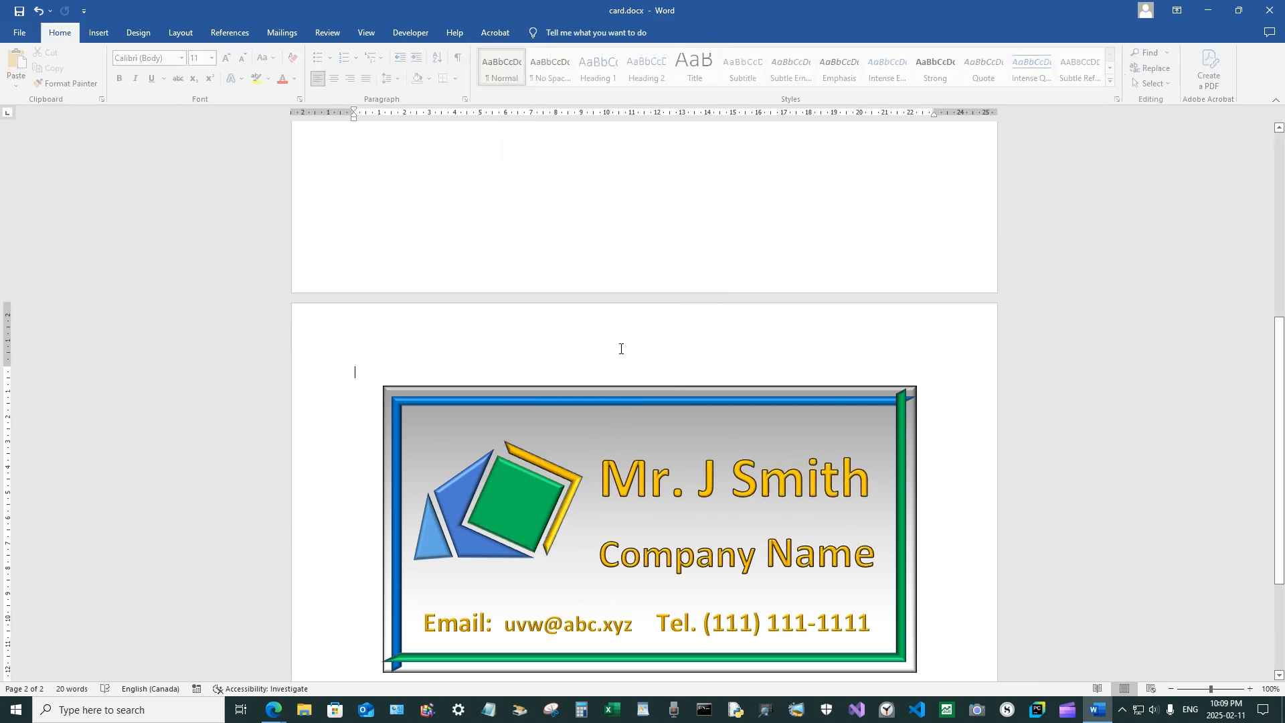
# Compare the second card's beveled logo and overall layout with the sample card on the first page.
pyautogui.scroll(-3, 656, 351)
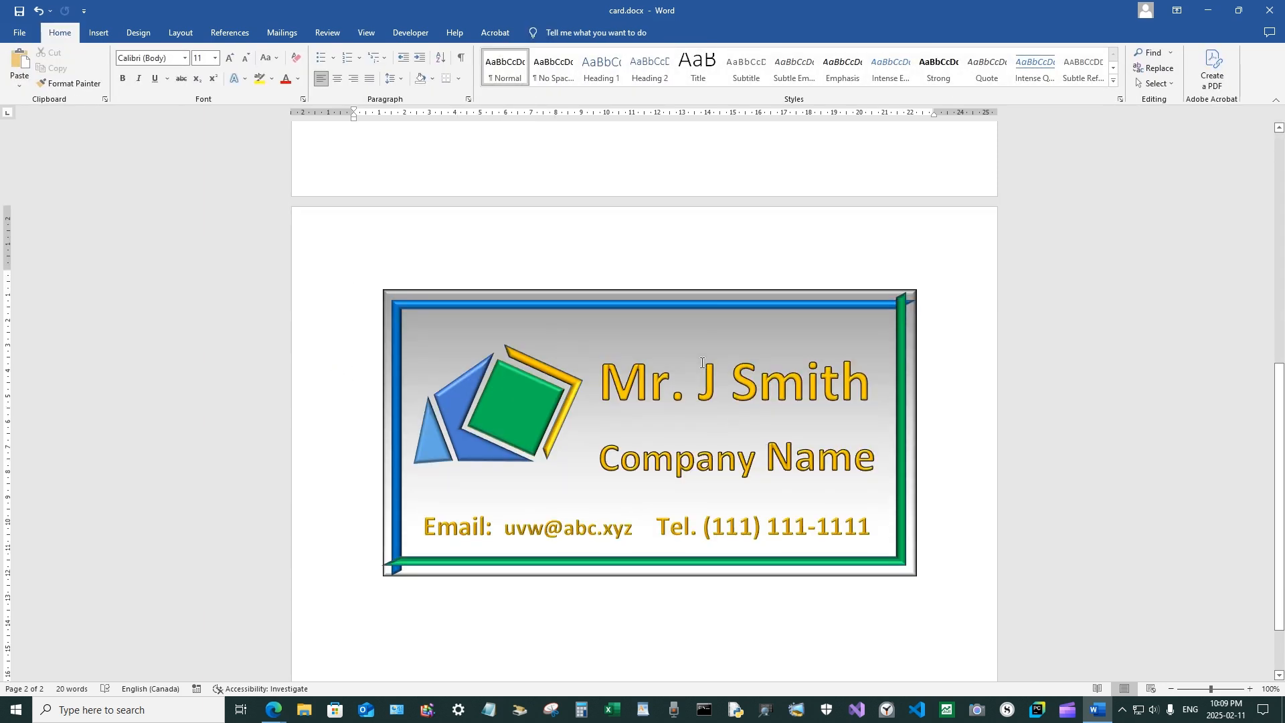
pyautogui.scroll(7, 701, 362)
pyautogui.scroll(-2, 702, 363)
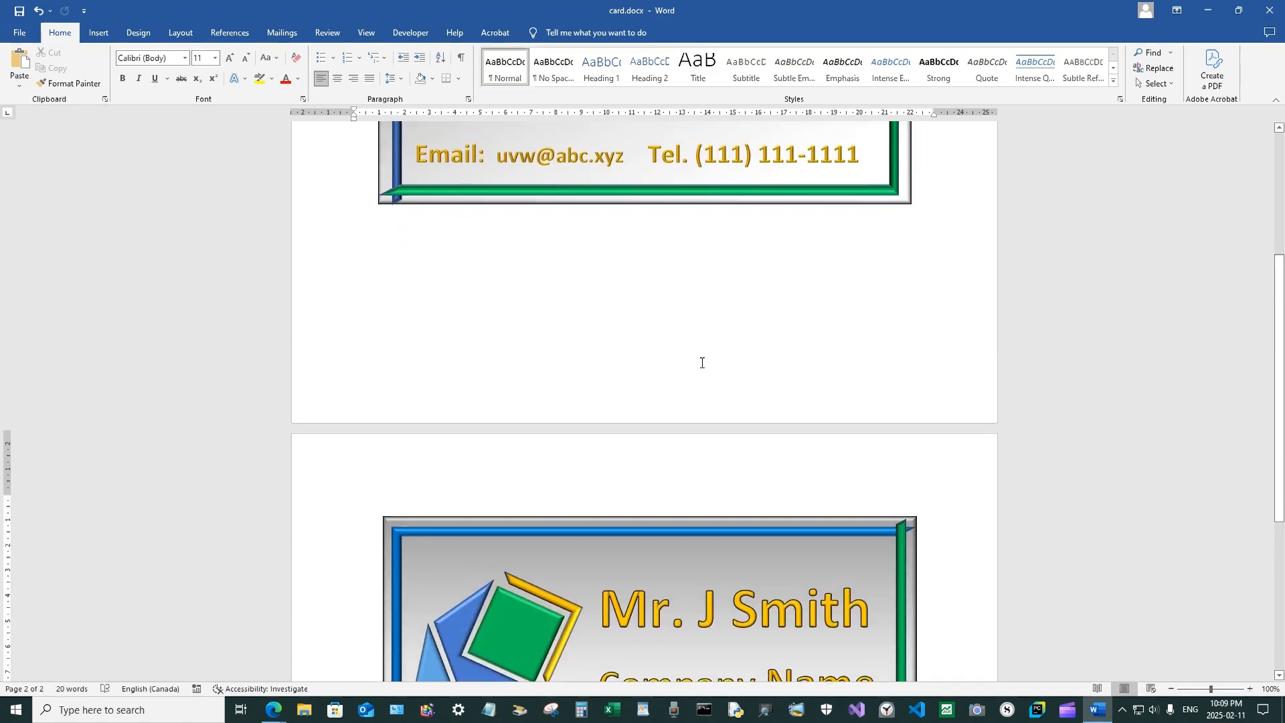
pyautogui.scroll(-4, 702, 362)
pyautogui.scroll(11, 702, 362)
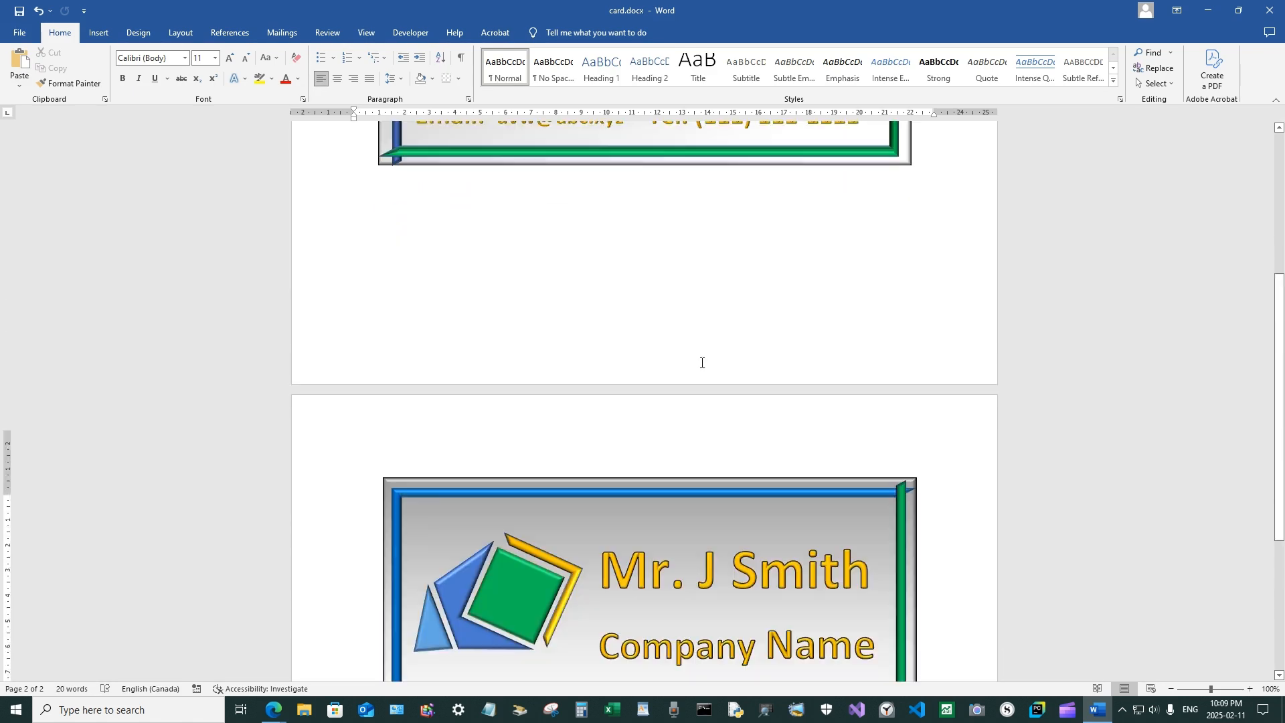
pyautogui.scroll(-5, 701, 362)
pyautogui.scroll(4, 656, 307)
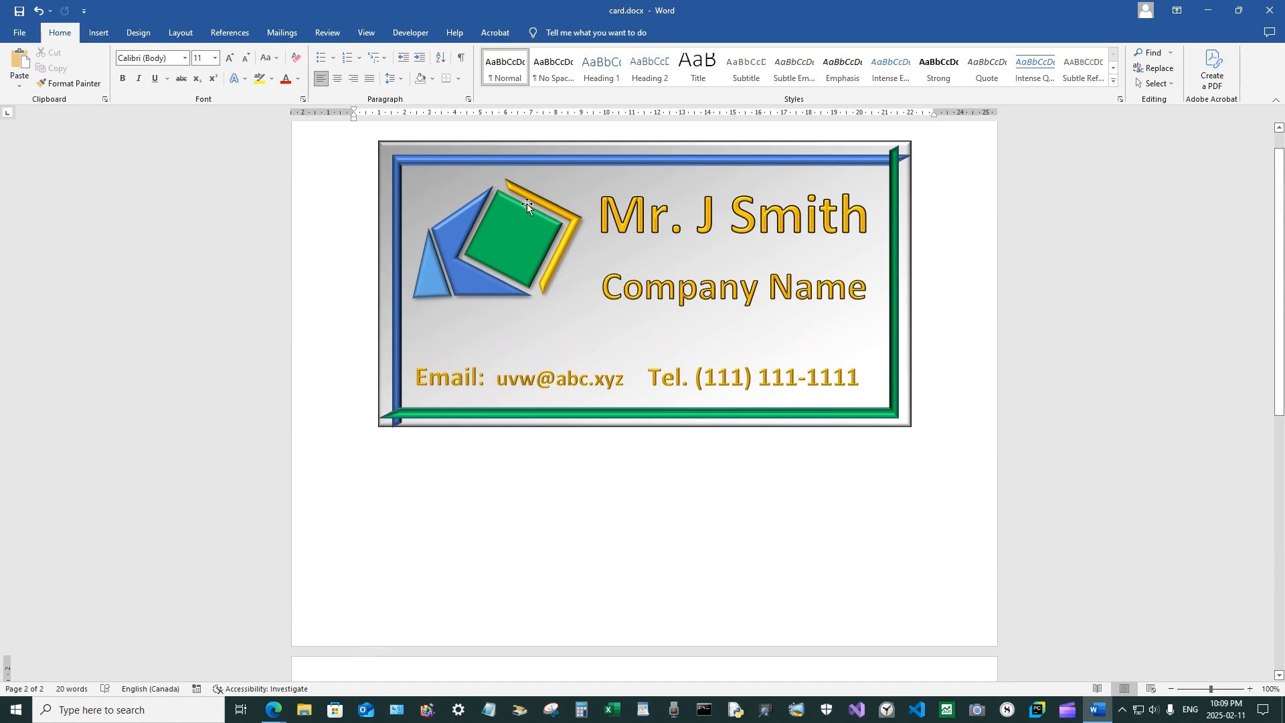
pyautogui.scroll(-13, 634, 428)
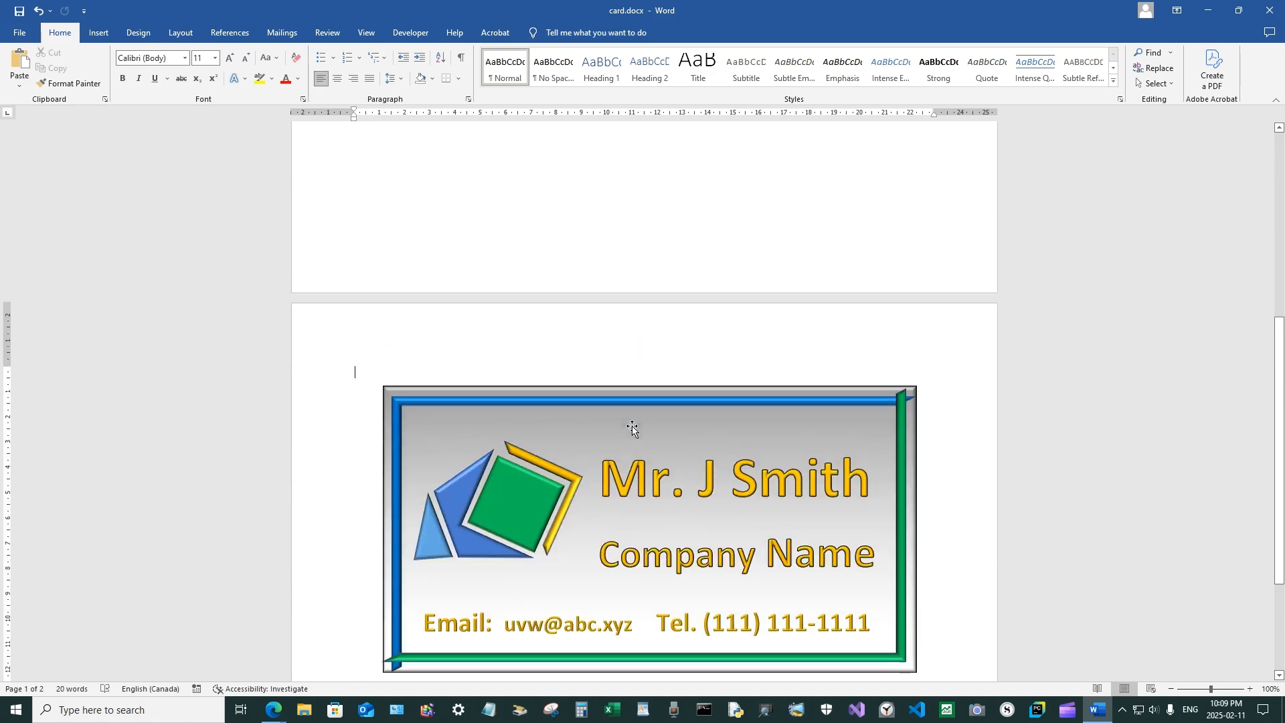
# Select the four logo shapes together with the name and company text box and shift them slightly upward on the second card.
pyautogui.click(437, 477)
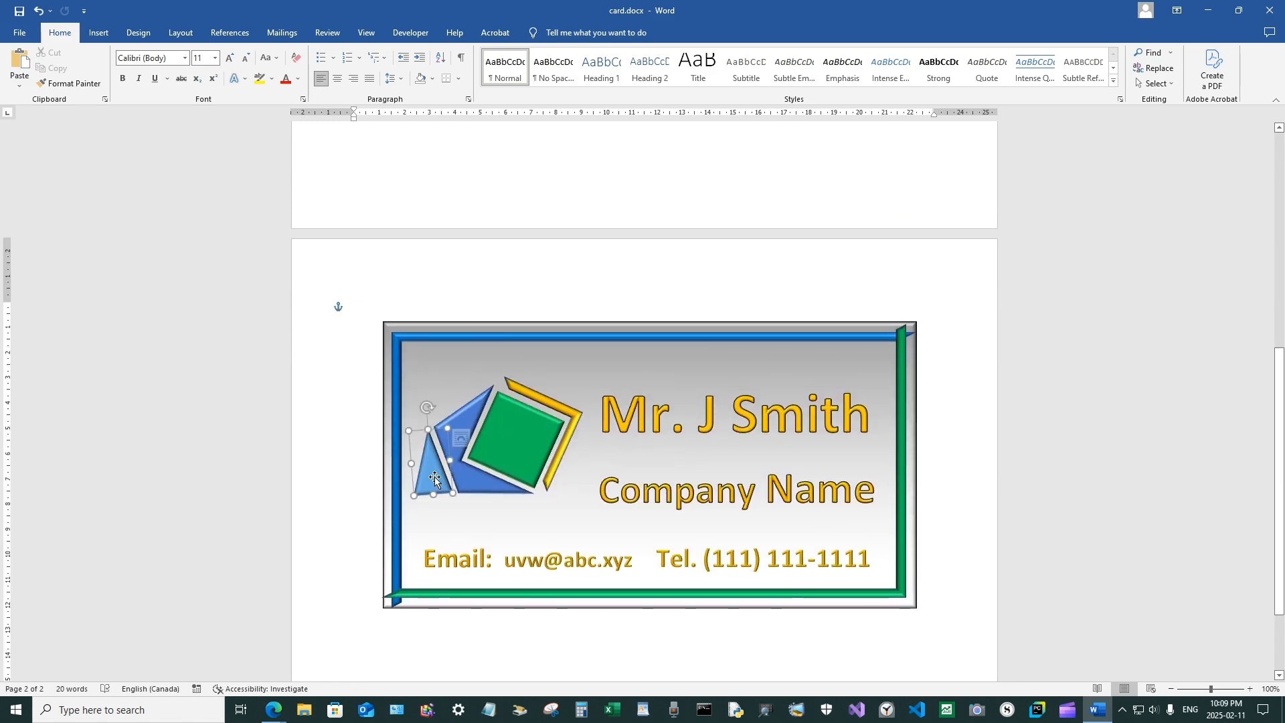
pyautogui.keyDown('shift'); pyautogui.click(466, 419); pyautogui.keyUp('shift')
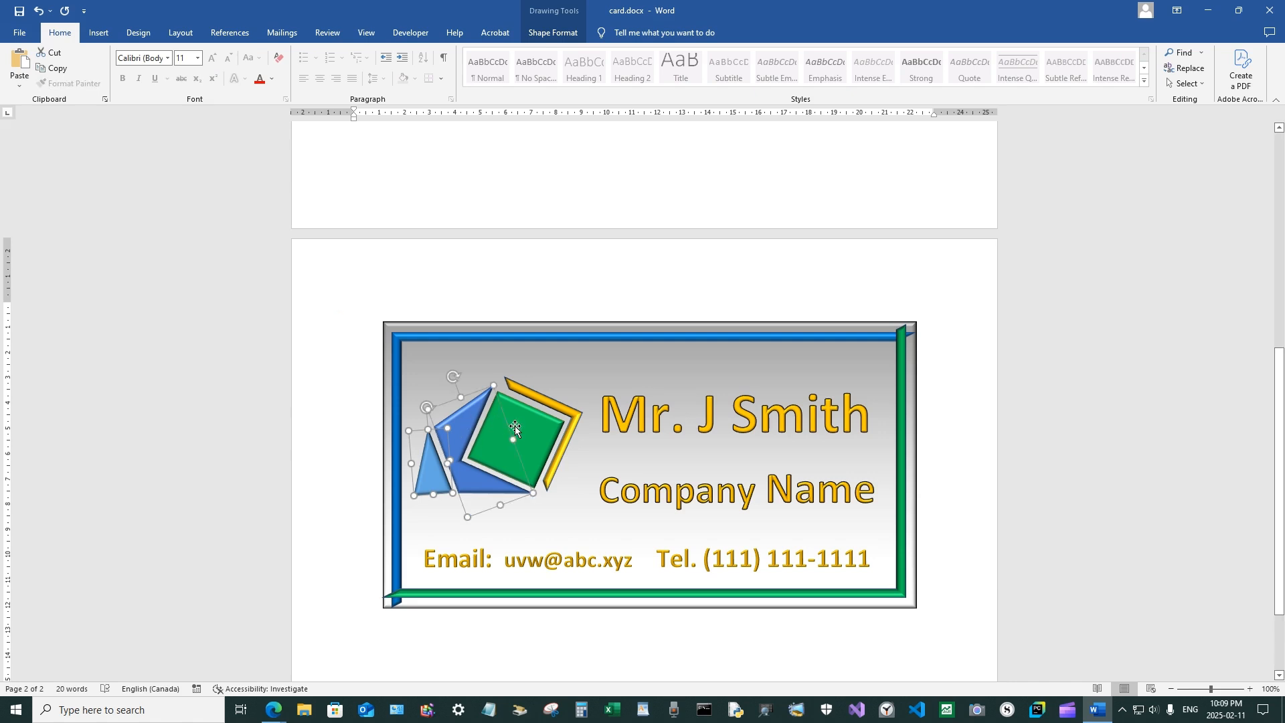
pyautogui.keyDown('shift'); pyautogui.click(517, 426); pyautogui.keyUp('shift')
pyautogui.keyDown('shift'); pyautogui.click(568, 409); pyautogui.keyUp('shift')
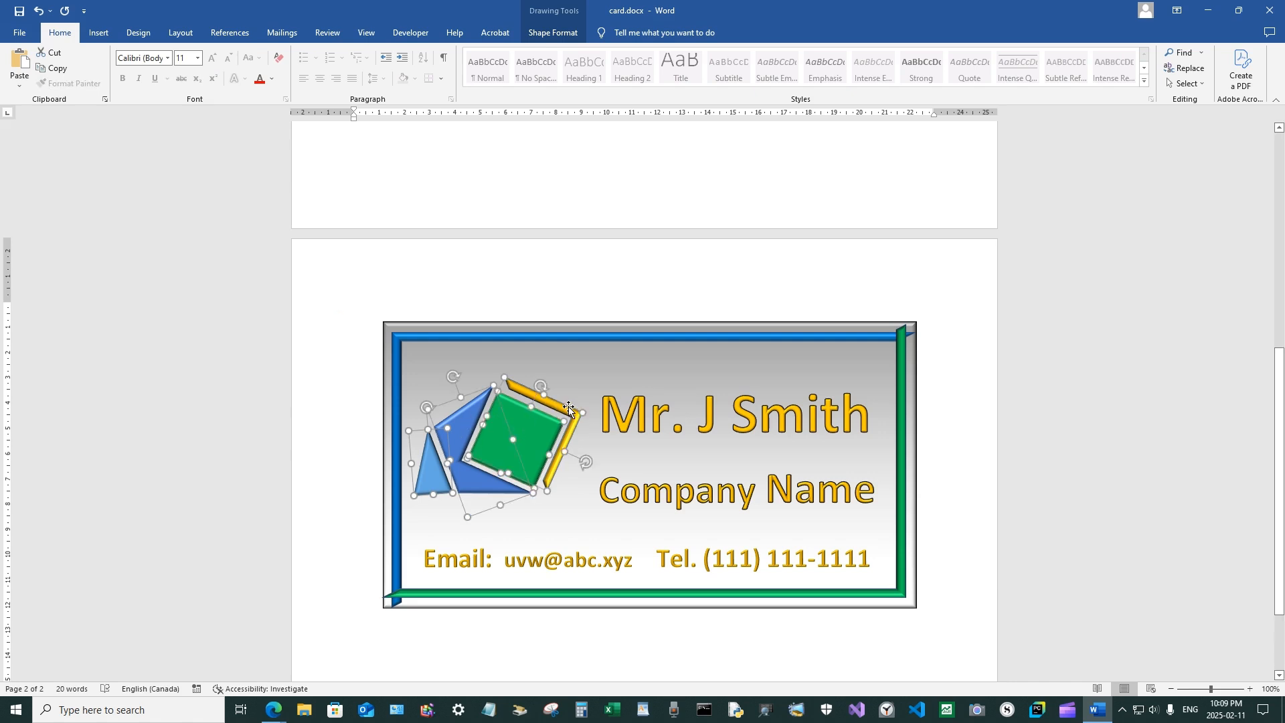
pyautogui.keyDown('shift'); pyautogui.click(624, 409); pyautogui.keyUp('shift')
pyautogui.moveTo(633, 376); pyautogui.dragTo(633, 361)
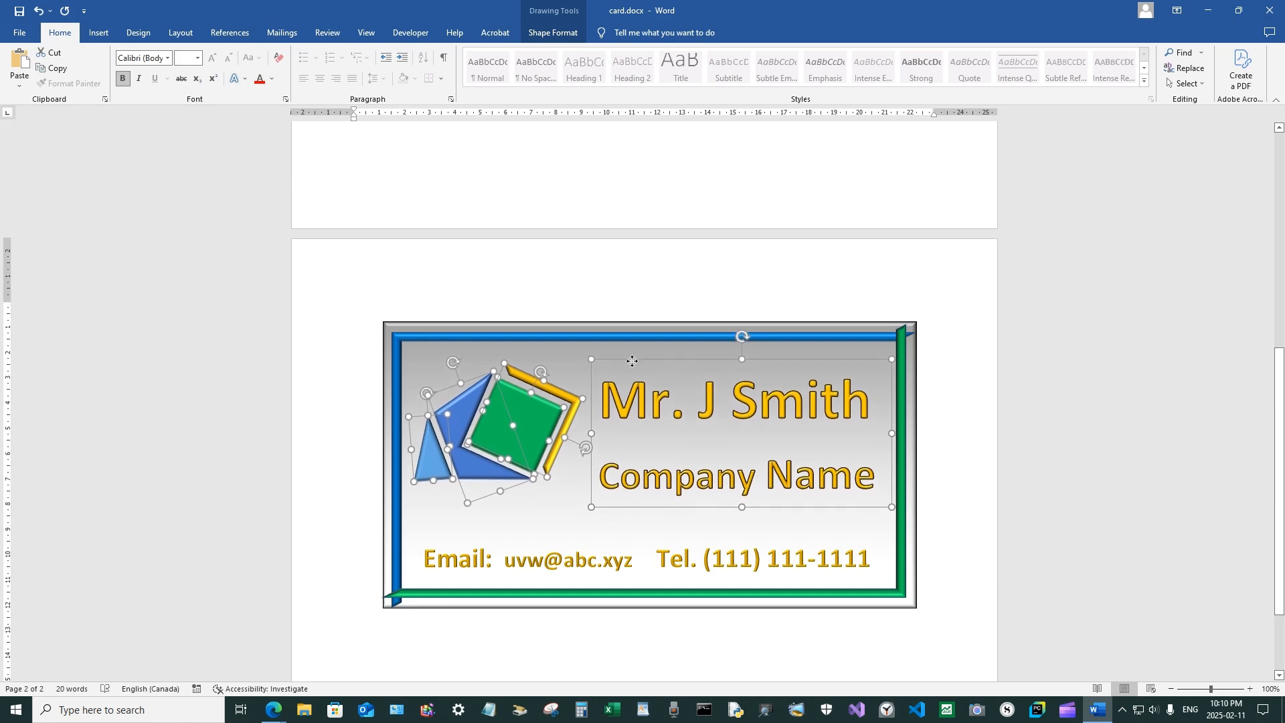
pyautogui.click(543, 534)
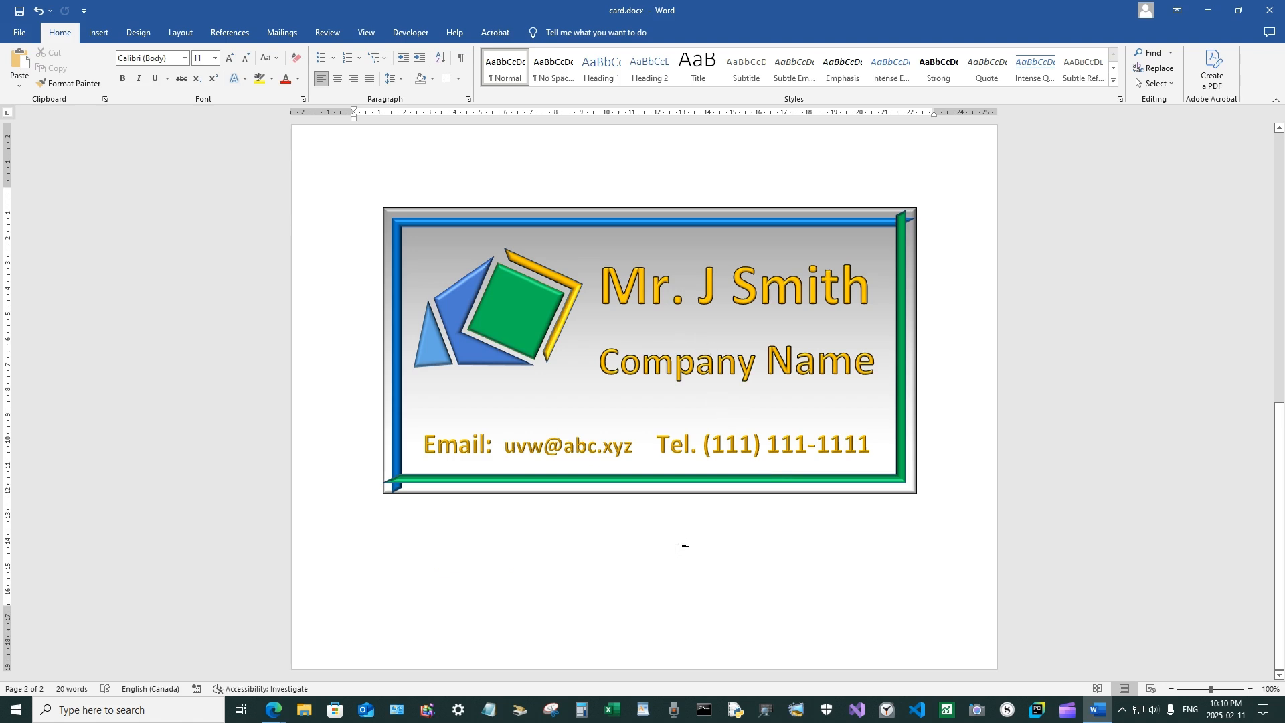
# Fill the blue shape in the second card's logo with a linear gradient from the dark variations.
pyautogui.scroll(10, 676, 549)
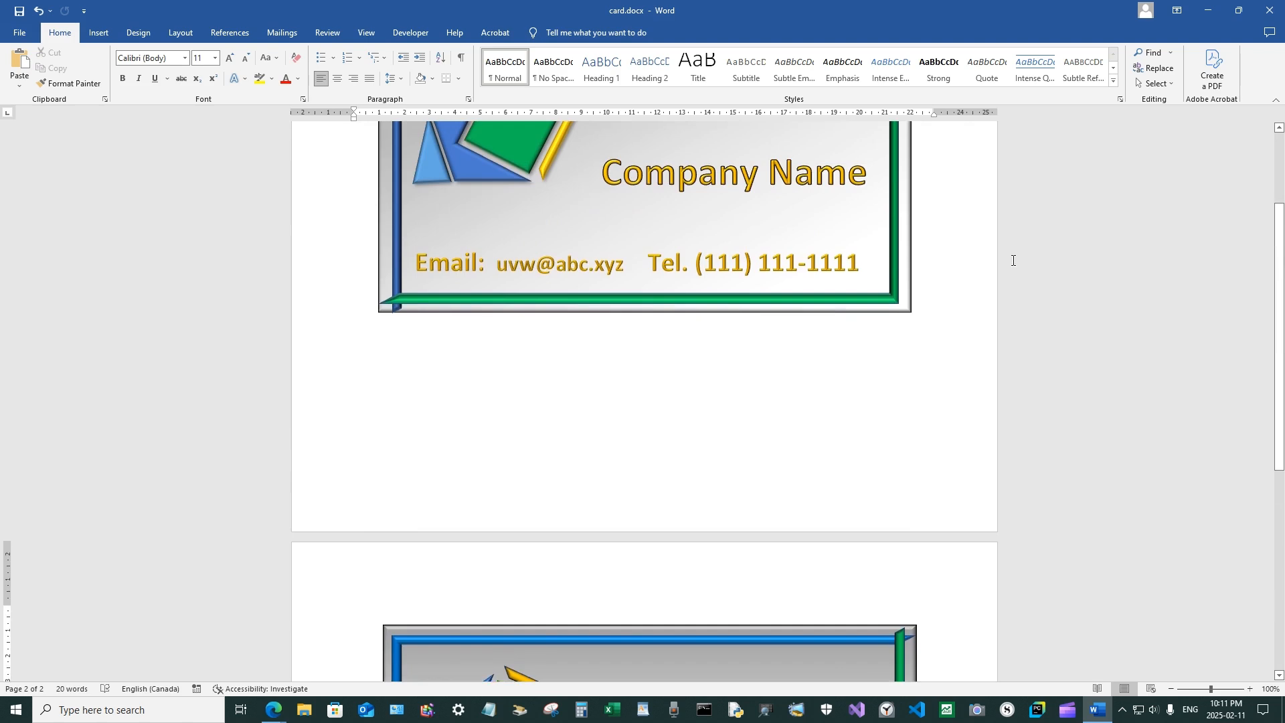
pyautogui.scroll(-3, 513, 315)
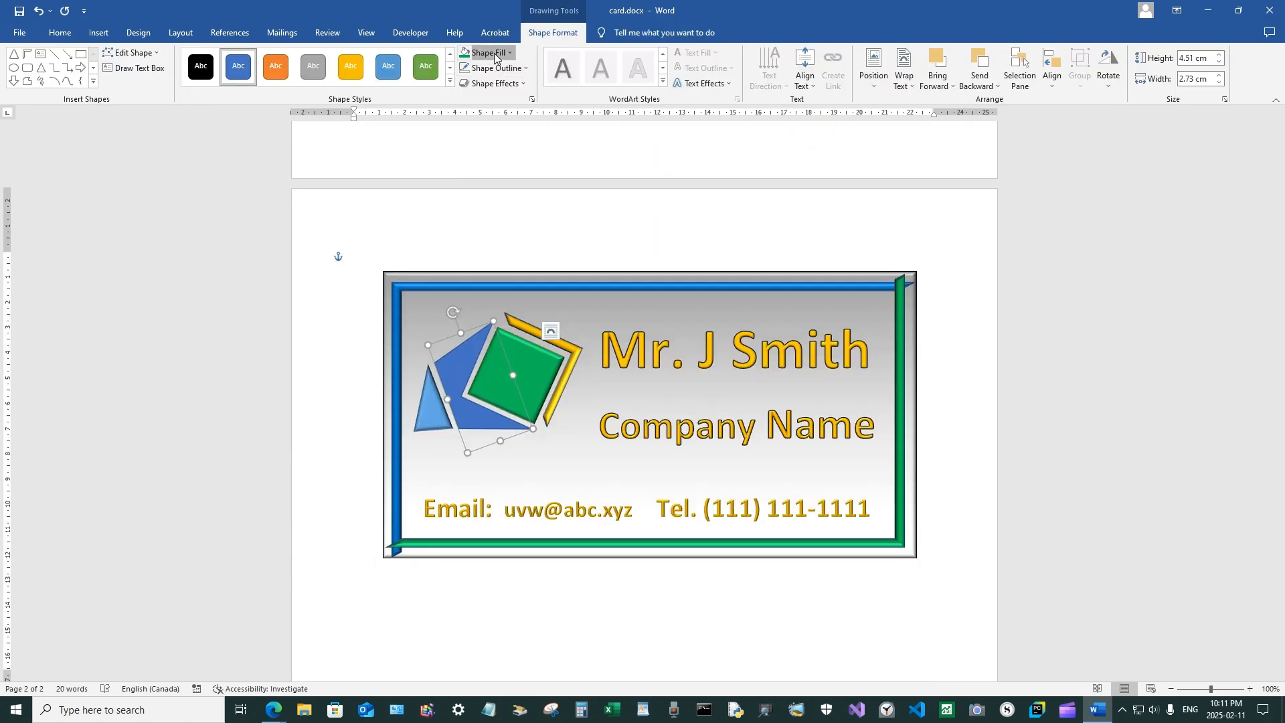
pyautogui.click(496, 57)
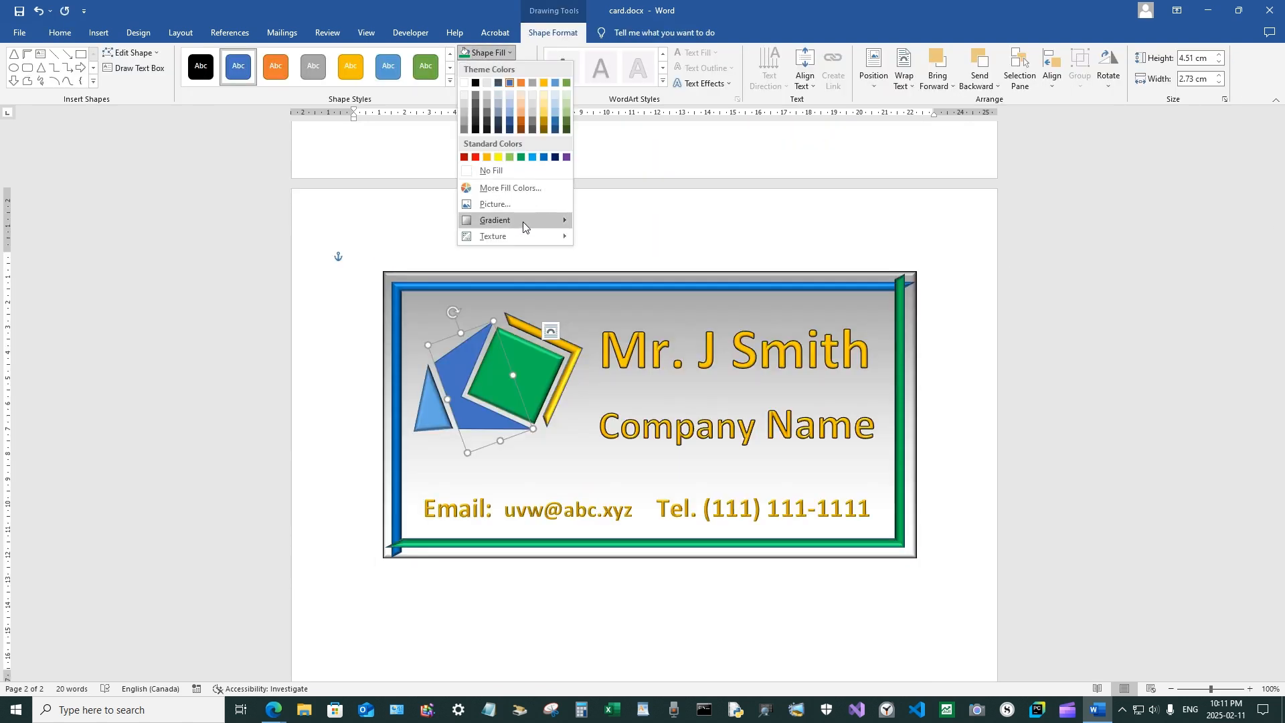
pyautogui.moveTo(523, 227)
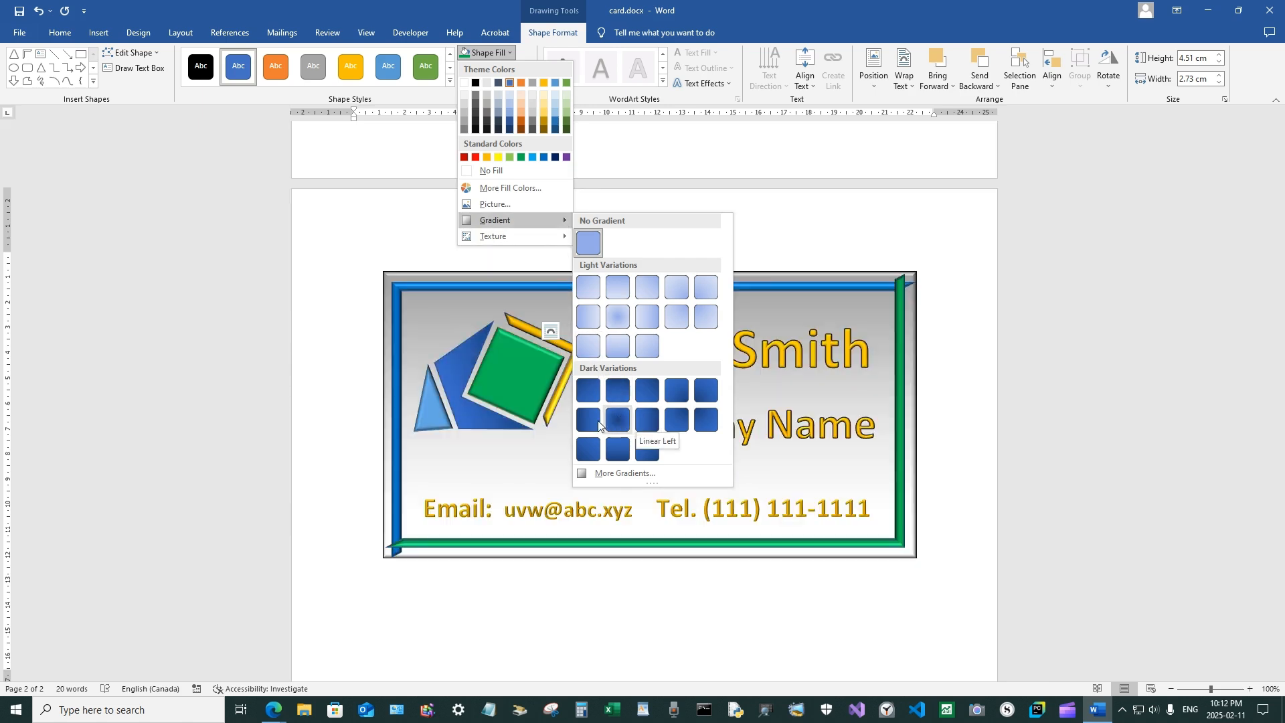
pyautogui.click(596, 420)
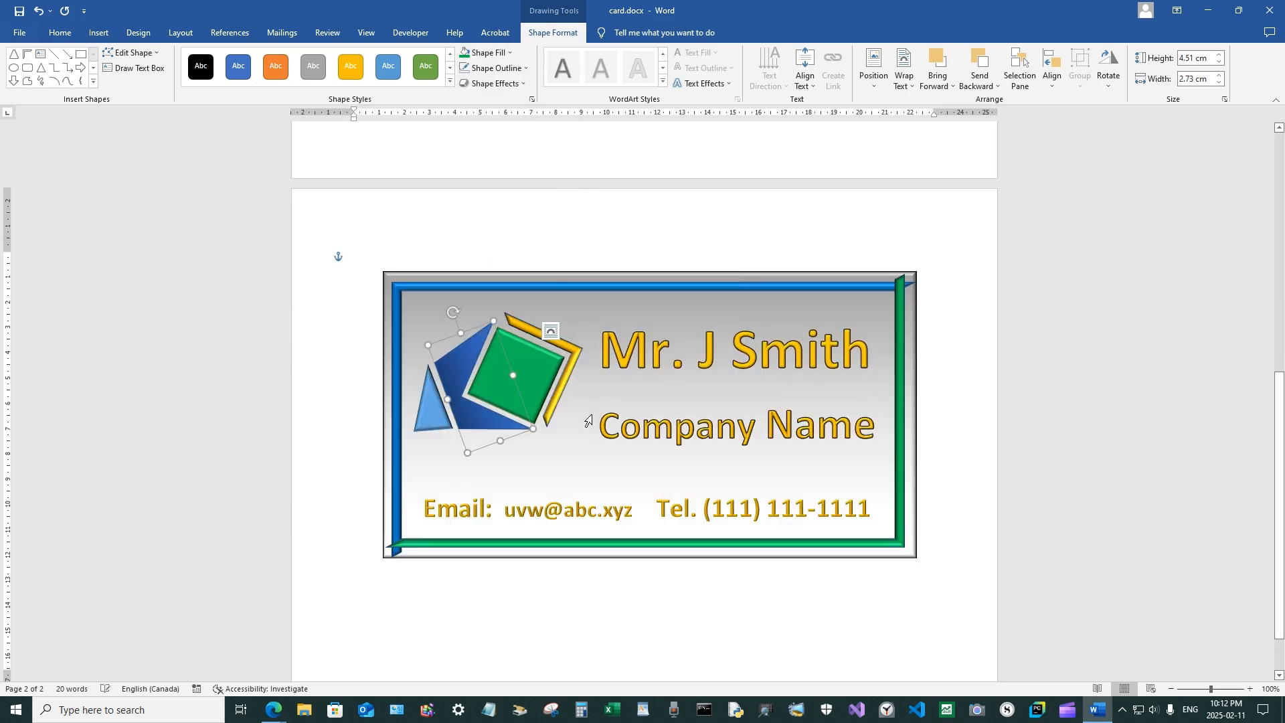
# Apply the first preset bevel again to the gradient-filled blue shape and deselect it.
pyautogui.click(489, 84)
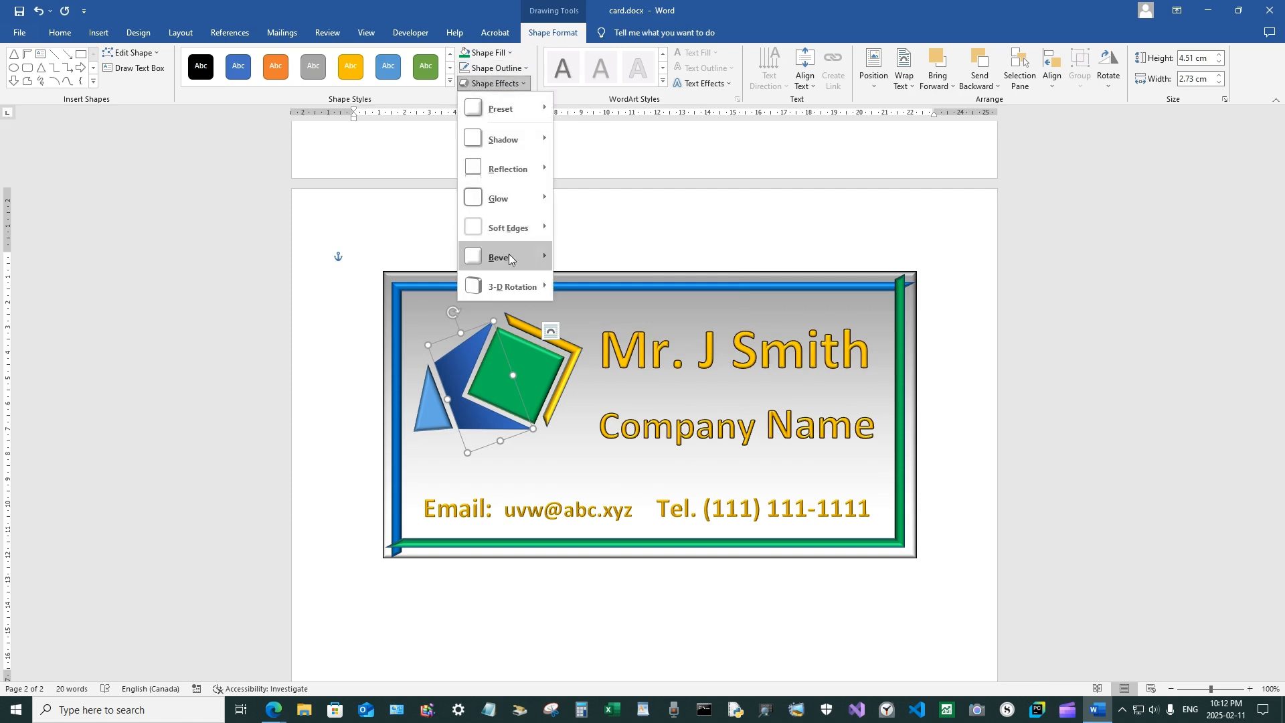
pyautogui.moveTo(510, 257)
pyautogui.click(573, 328)
pyautogui.click(642, 227)
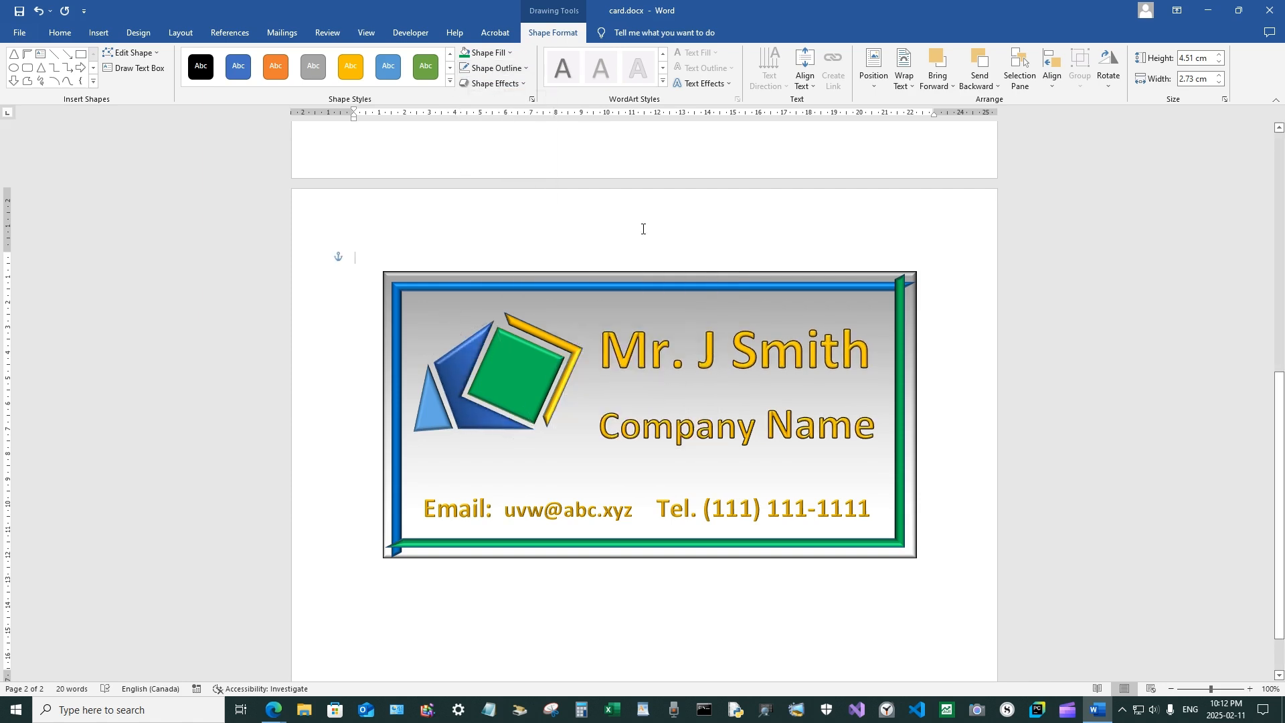
# Compare the shading of the second card's blue logo shapes with those on the sample card.
pyautogui.scroll(5, 642, 252)
pyautogui.scroll(1, 650, 252)
pyautogui.scroll(-4, 651, 253)
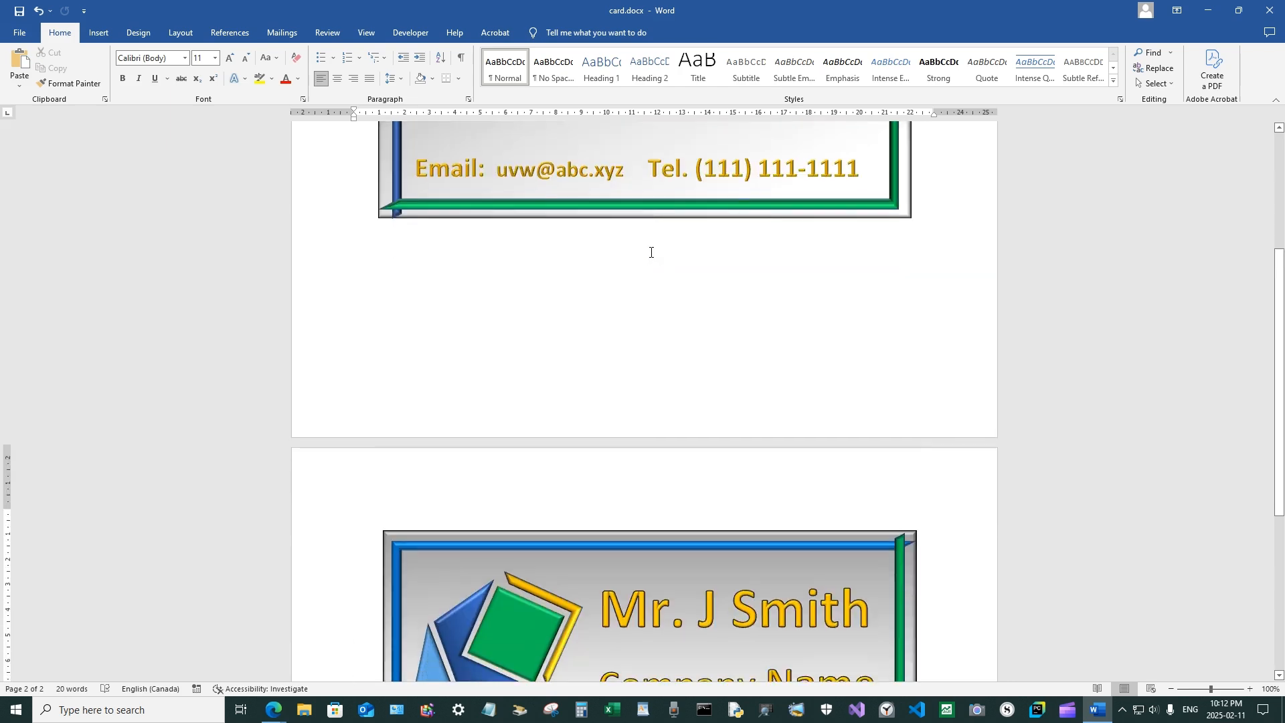
pyautogui.scroll(2, 650, 252)
pyautogui.scroll(2, 651, 253)
pyautogui.scroll(-4, 650, 253)
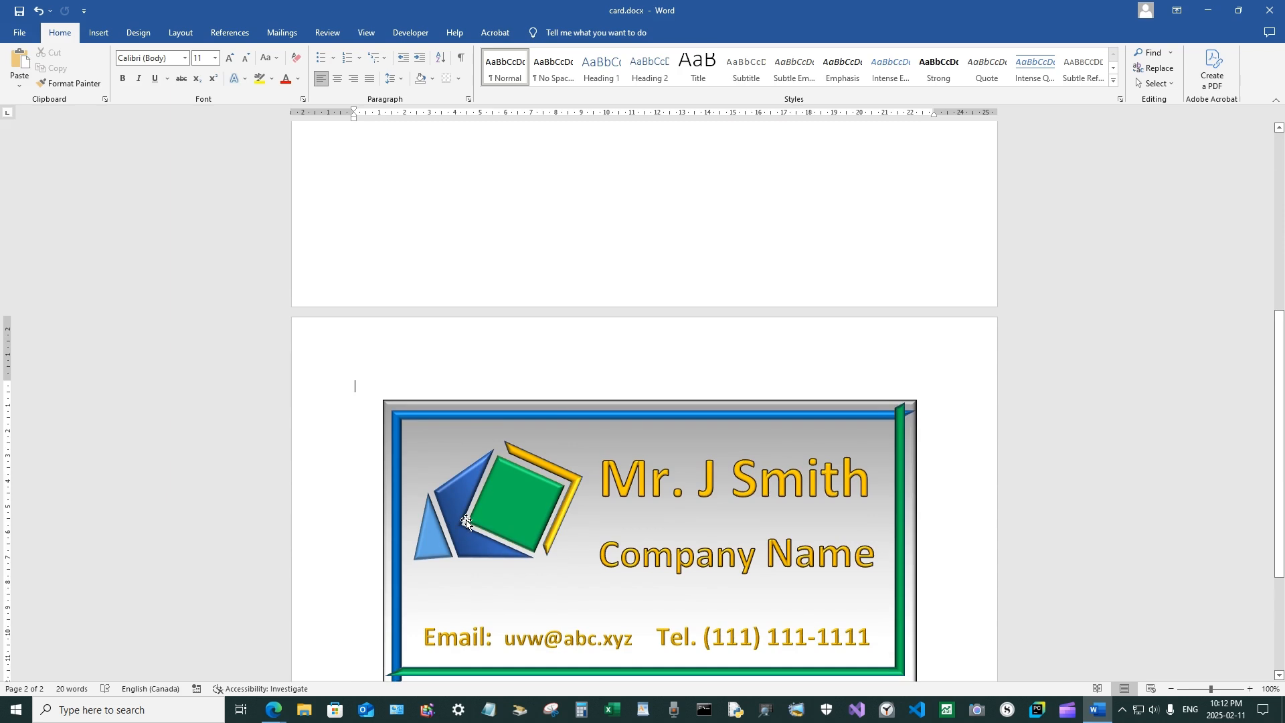
pyautogui.scroll(4, 559, 524)
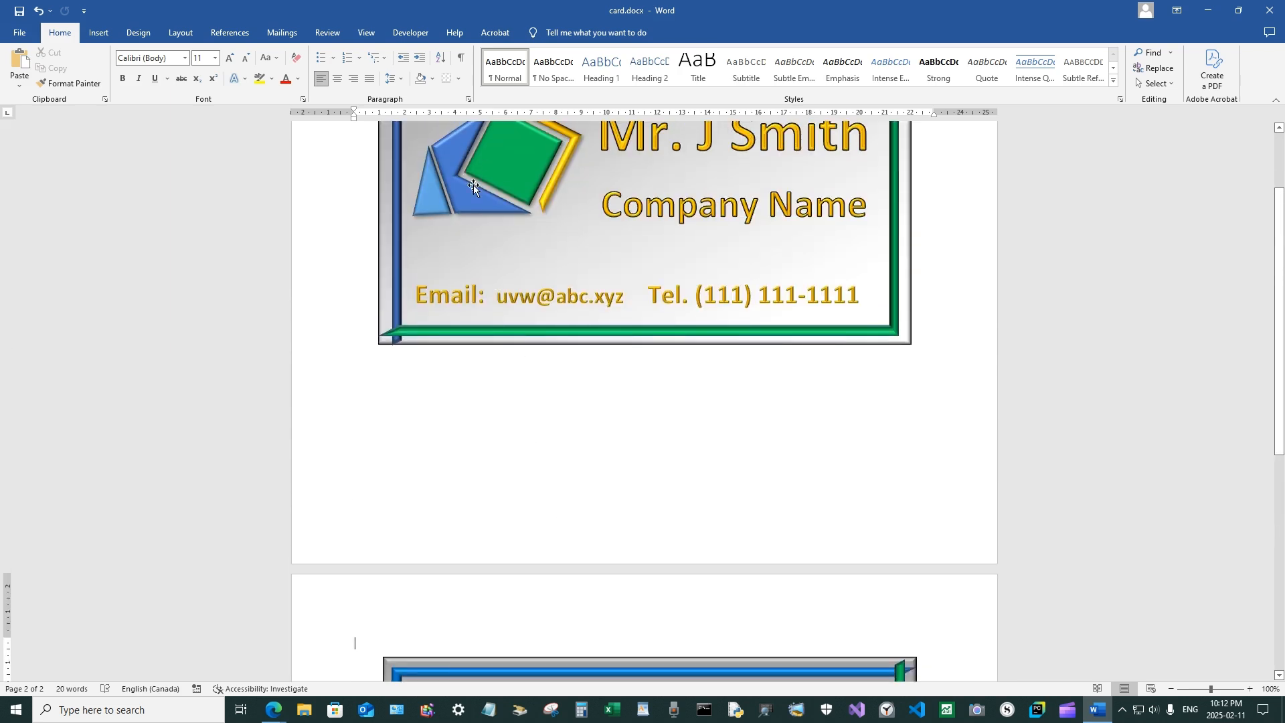
pyautogui.scroll(-4, 499, 489)
# Remove the bevel from the light blue triangle in the second card's logo and fill it with a gradient from the dark variations.
pyautogui.click(434, 483)
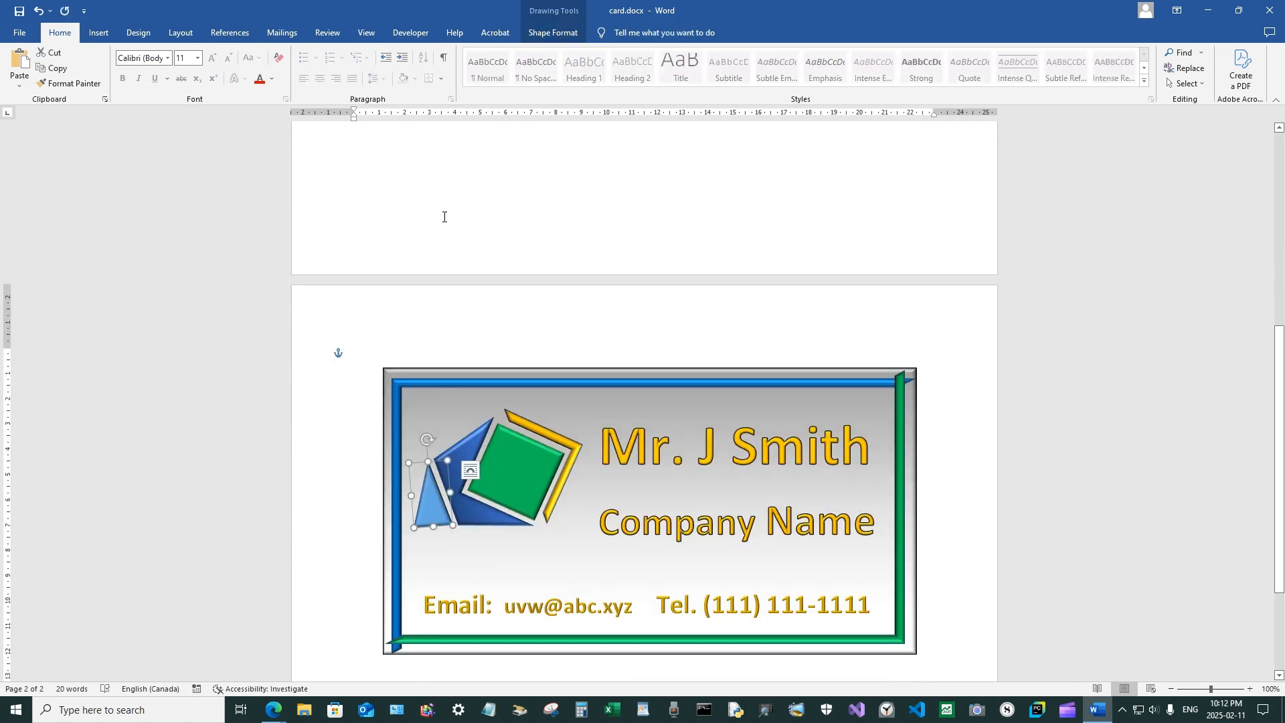
pyautogui.click(561, 34)
pyautogui.click(480, 85)
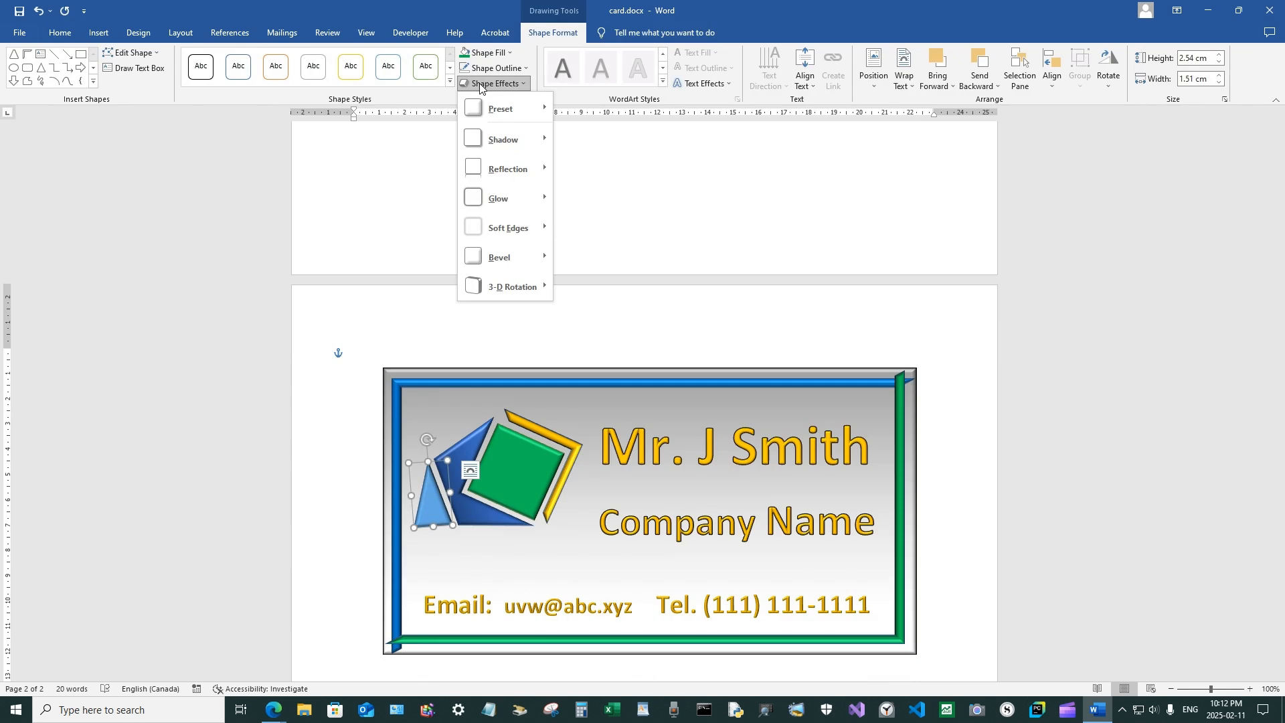
pyautogui.moveTo(507, 260)
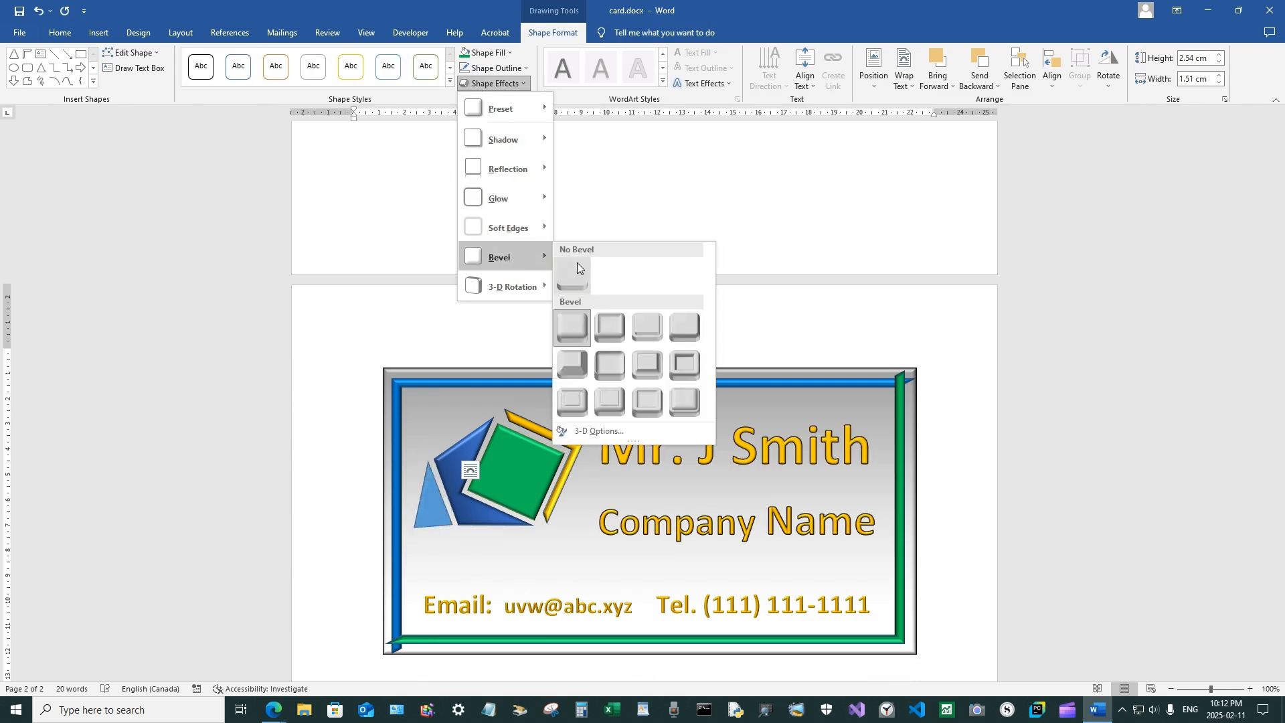
pyautogui.click(578, 268)
pyautogui.click(491, 58)
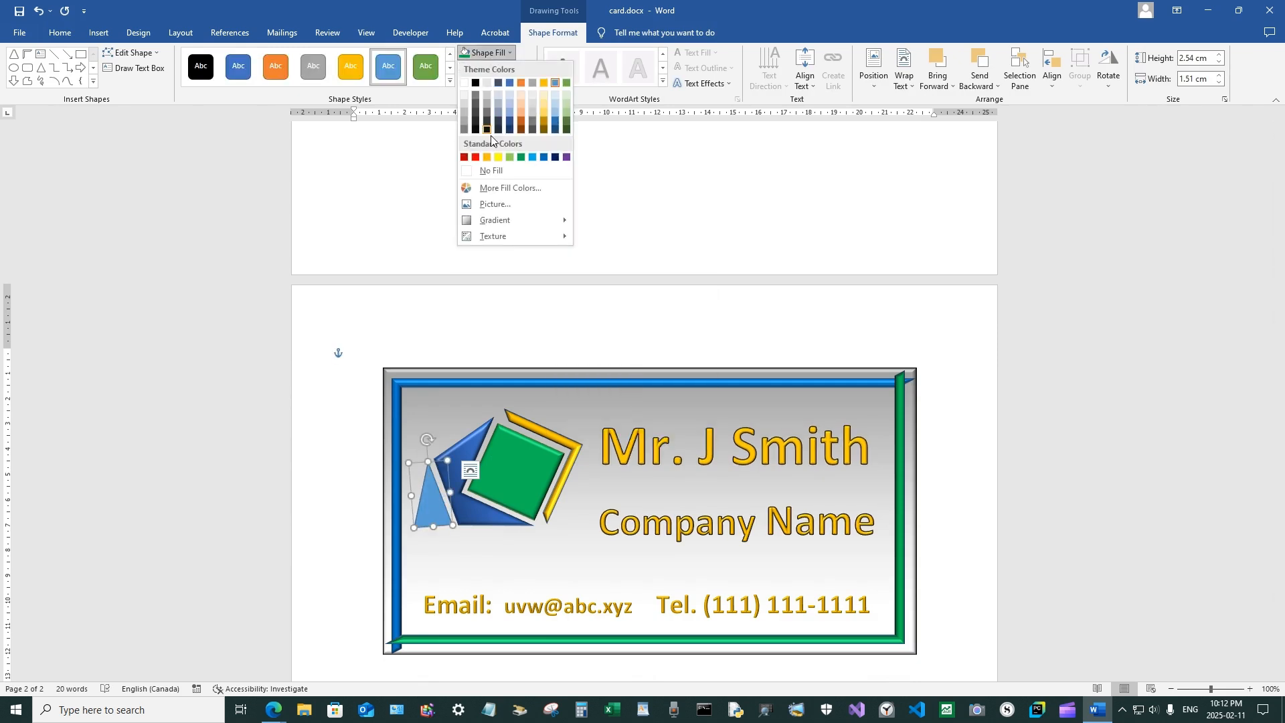
pyautogui.moveTo(508, 221)
pyautogui.click(586, 400)
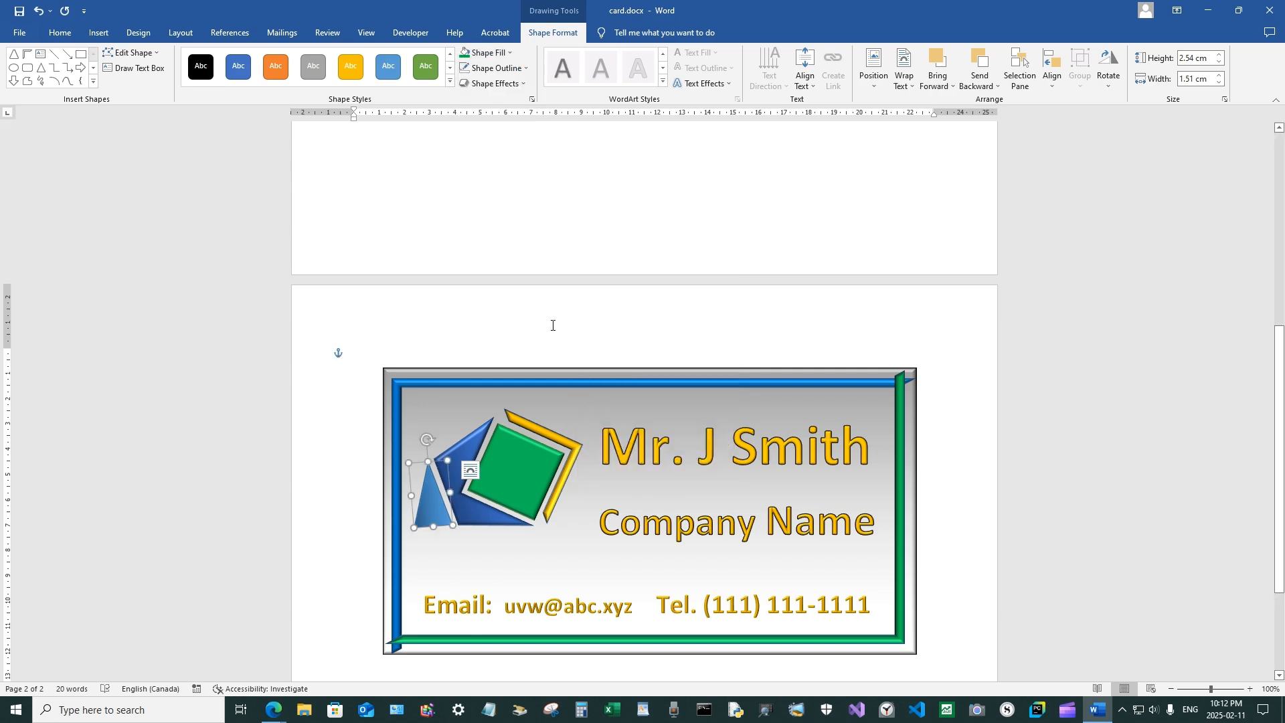
# Reapply the first preset bevel to the gradient-filled light blue triangle.
pyautogui.click(493, 83)
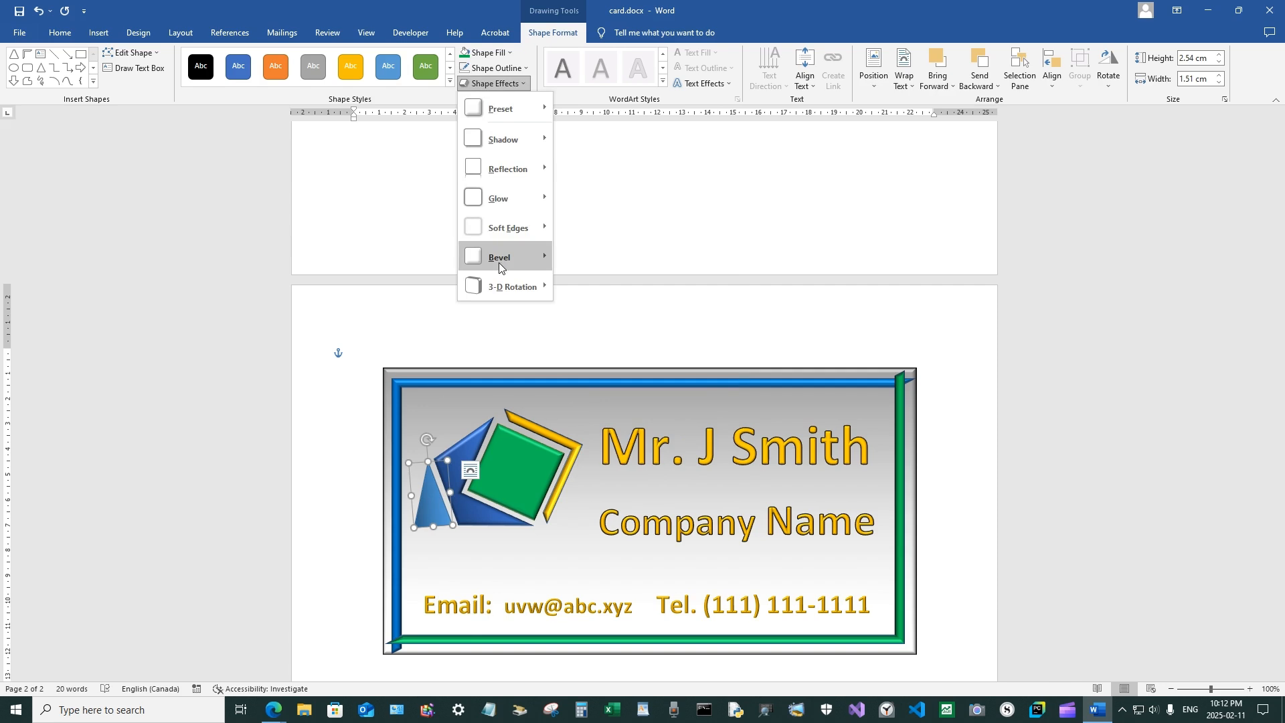
pyautogui.moveTo(500, 262)
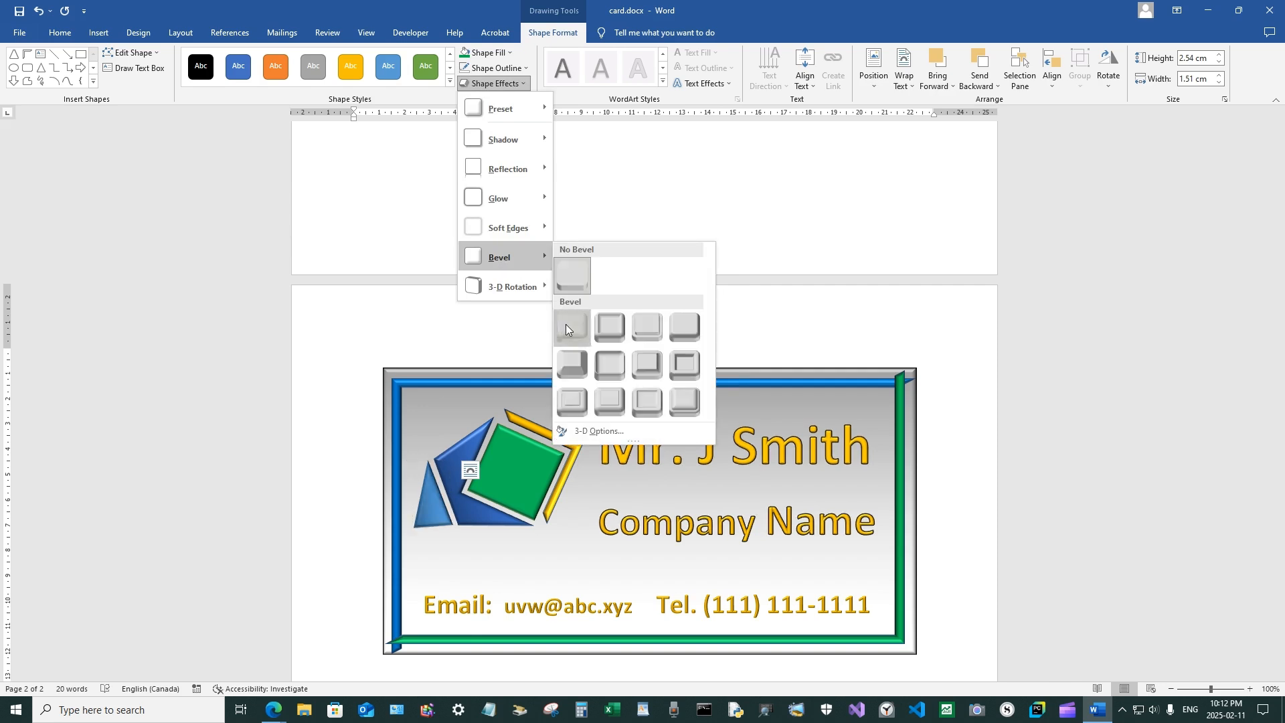
pyautogui.click(570, 326)
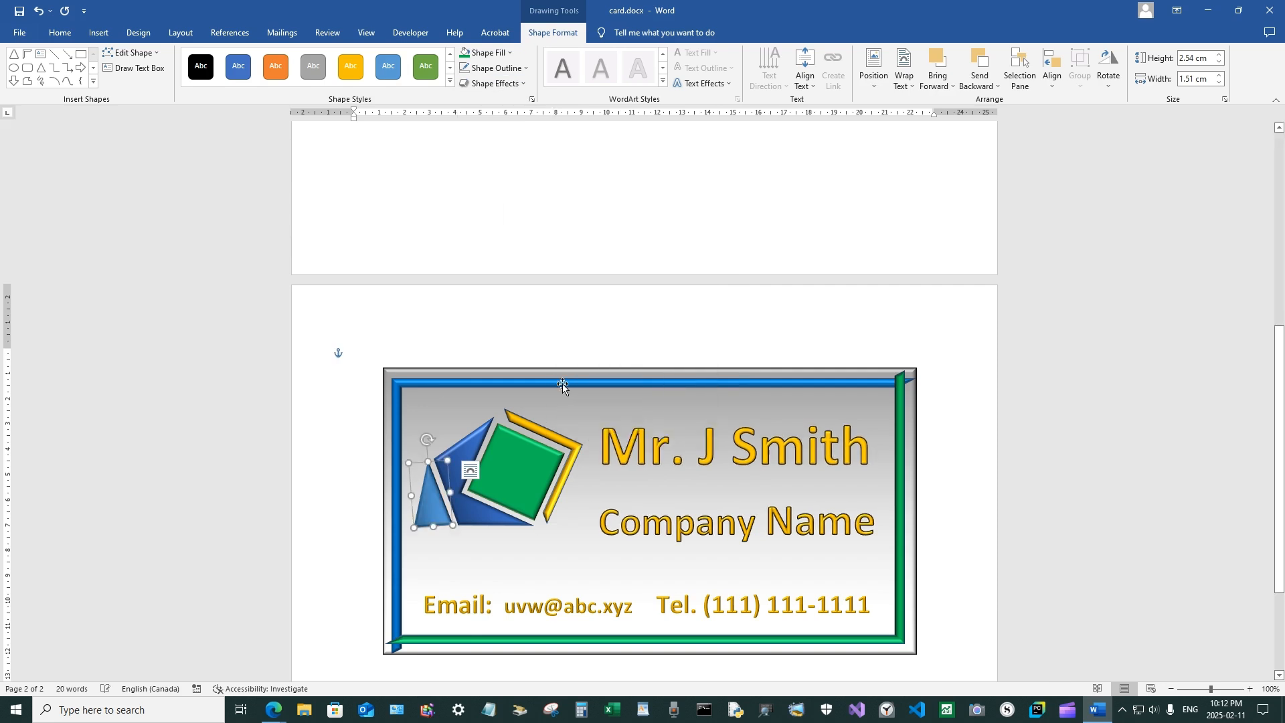
# Replace the green logo square's fill with a dark-variation linear gradient, taking its bevel off beforehand and reapplying the first preset bevel.
pyautogui.click(521, 475)
pyautogui.click(493, 83)
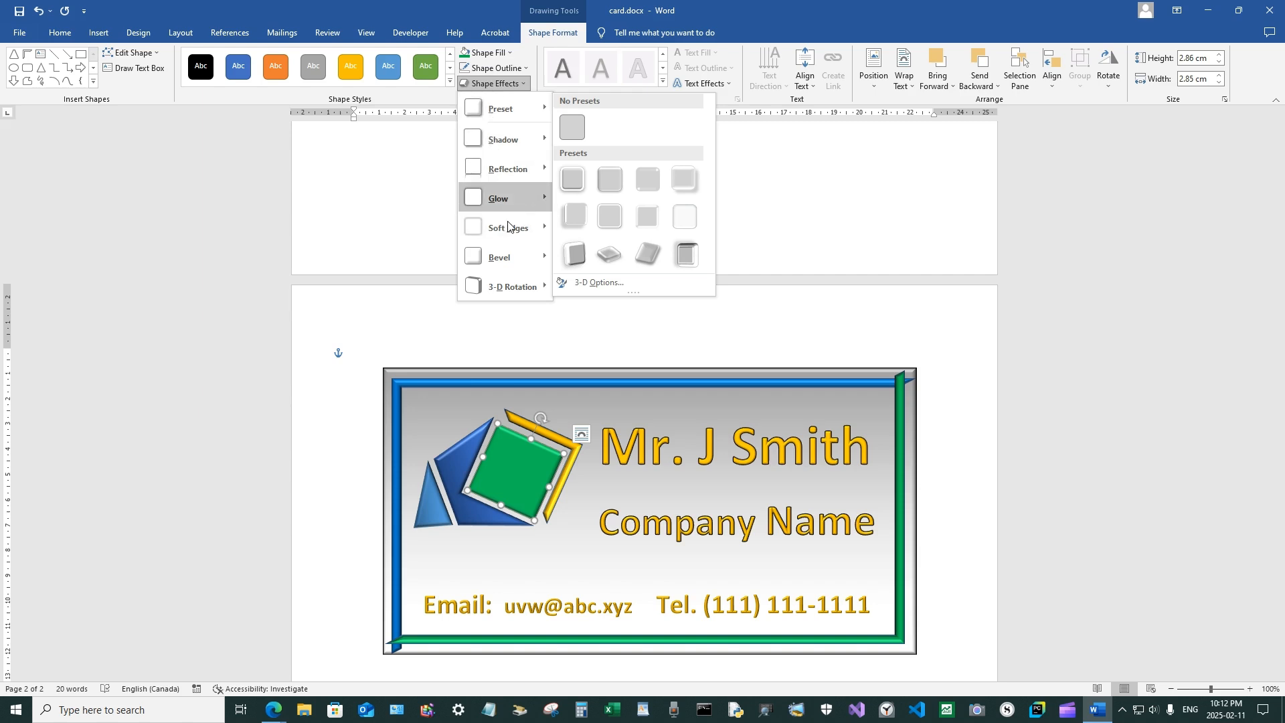
pyautogui.moveTo(508, 257)
pyautogui.click(581, 276)
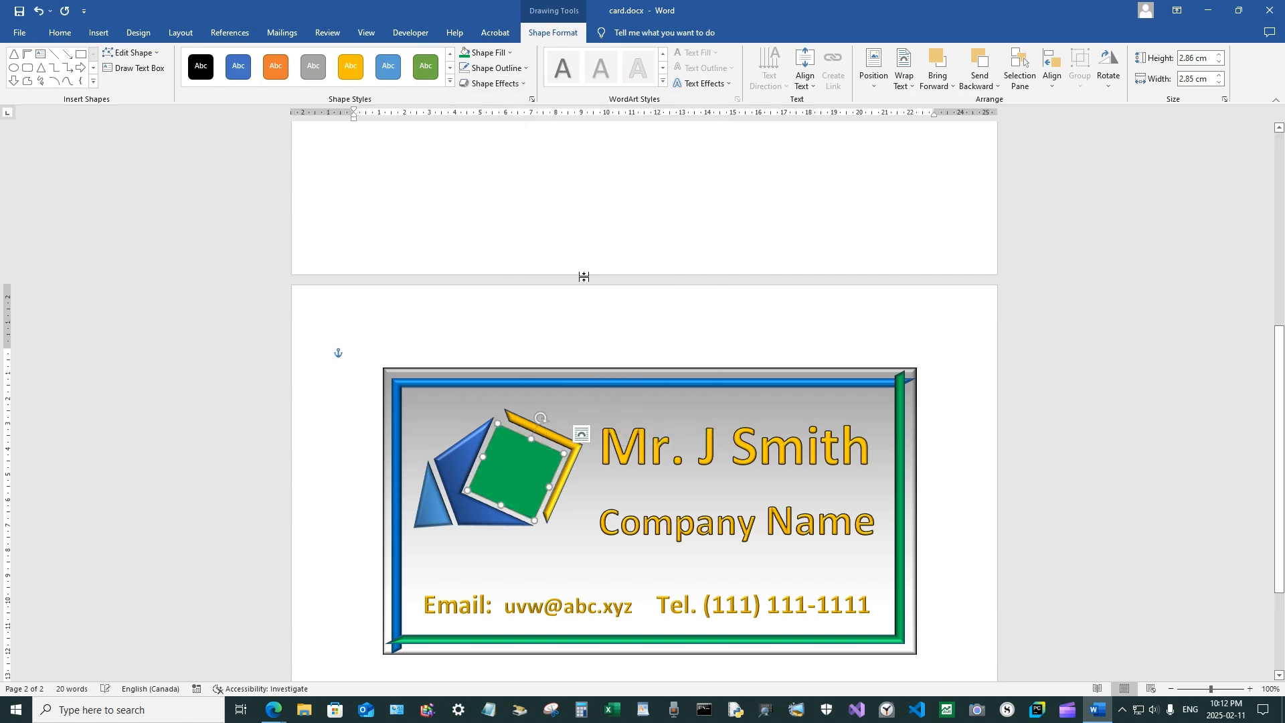
pyautogui.click(485, 53)
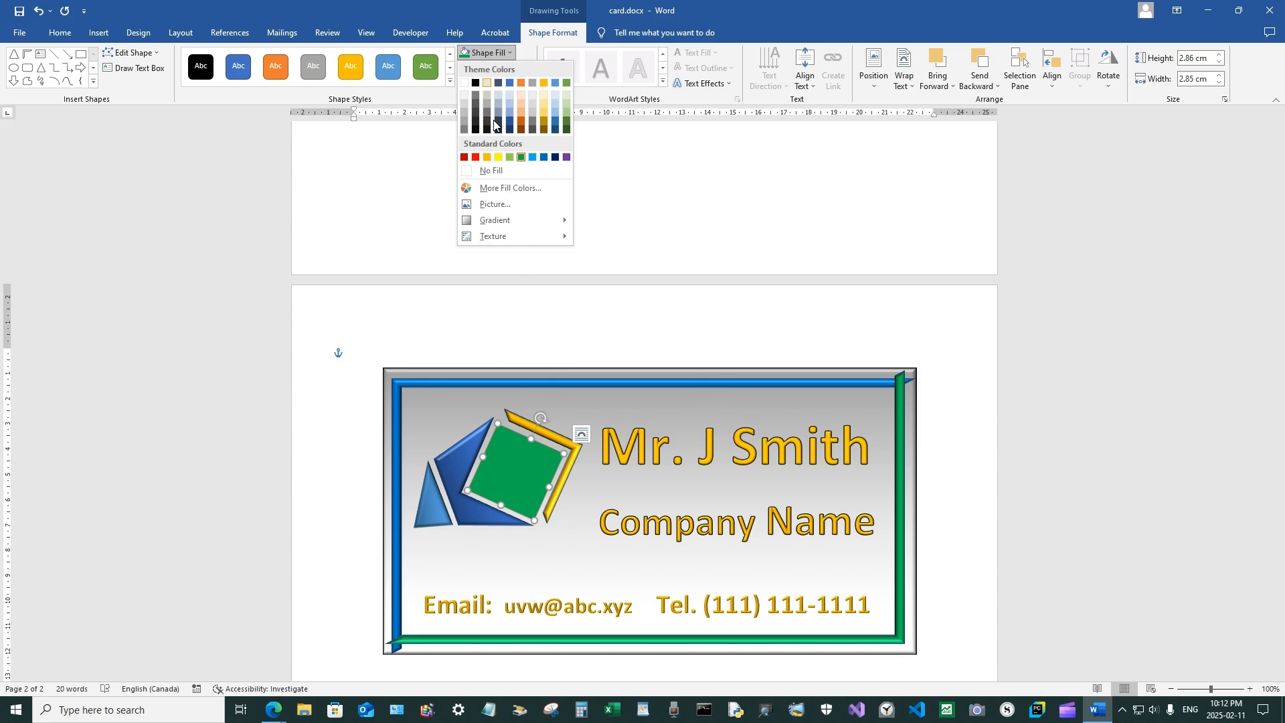
pyautogui.moveTo(499, 220)
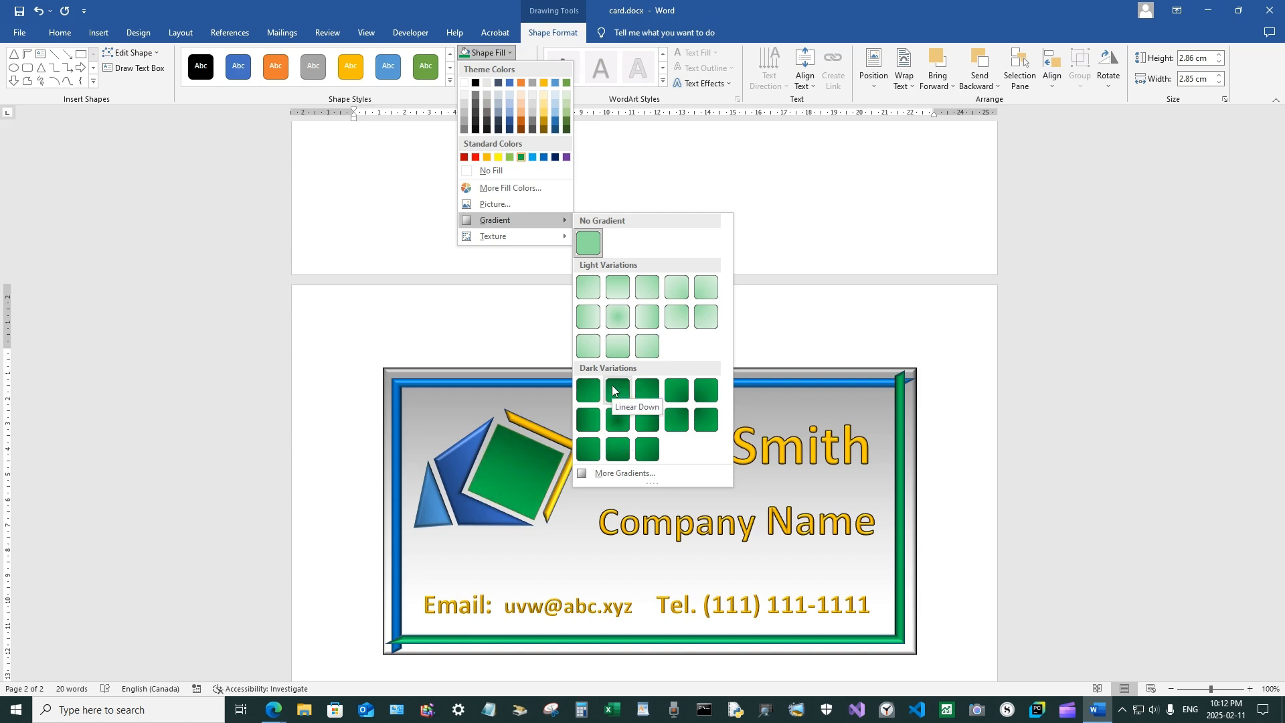
pyautogui.click(617, 452)
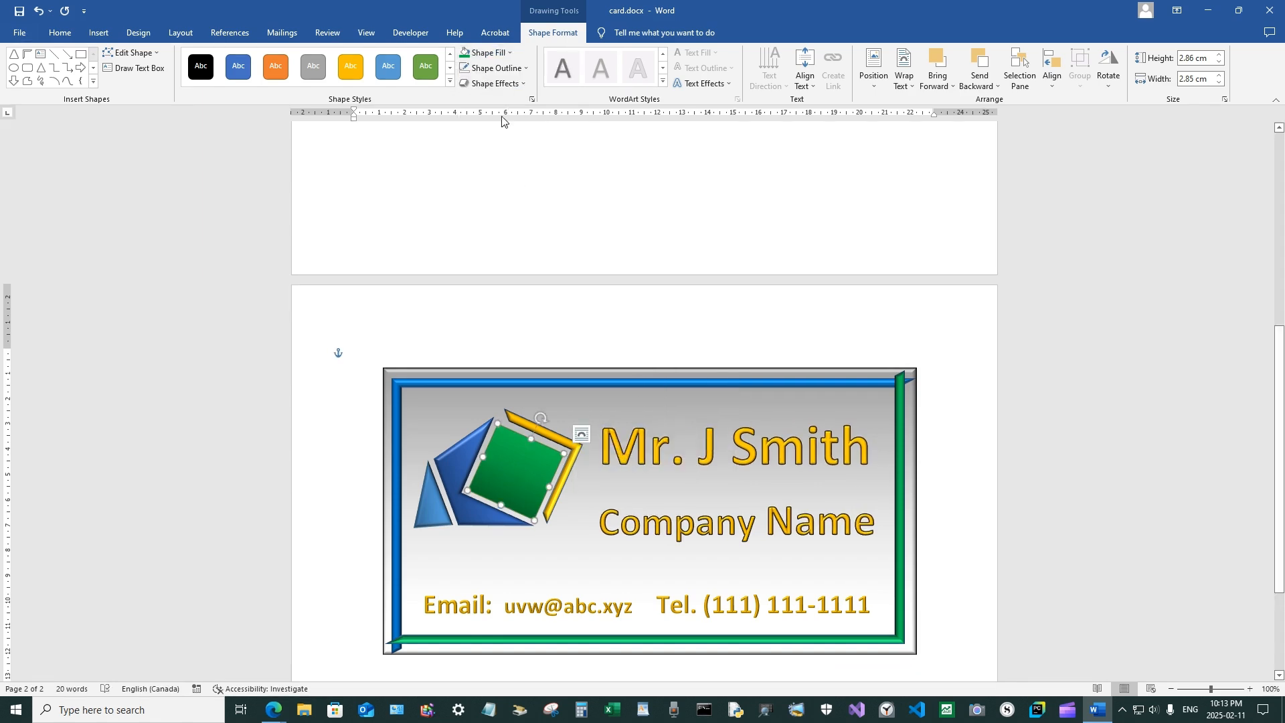
pyautogui.click(493, 83)
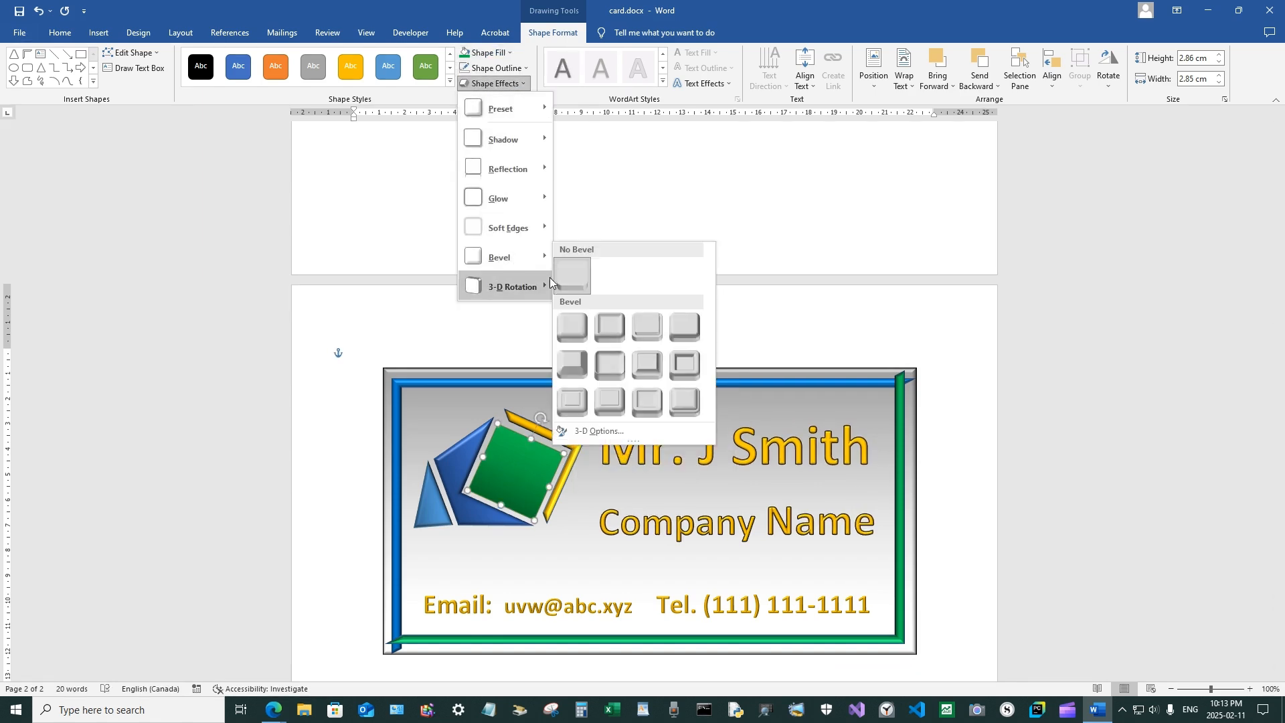
pyautogui.click(565, 333)
# Remove the bevel from the yellow L-shaped logo piece and fill it with a gradient from the dark variations.
pyautogui.click(554, 435)
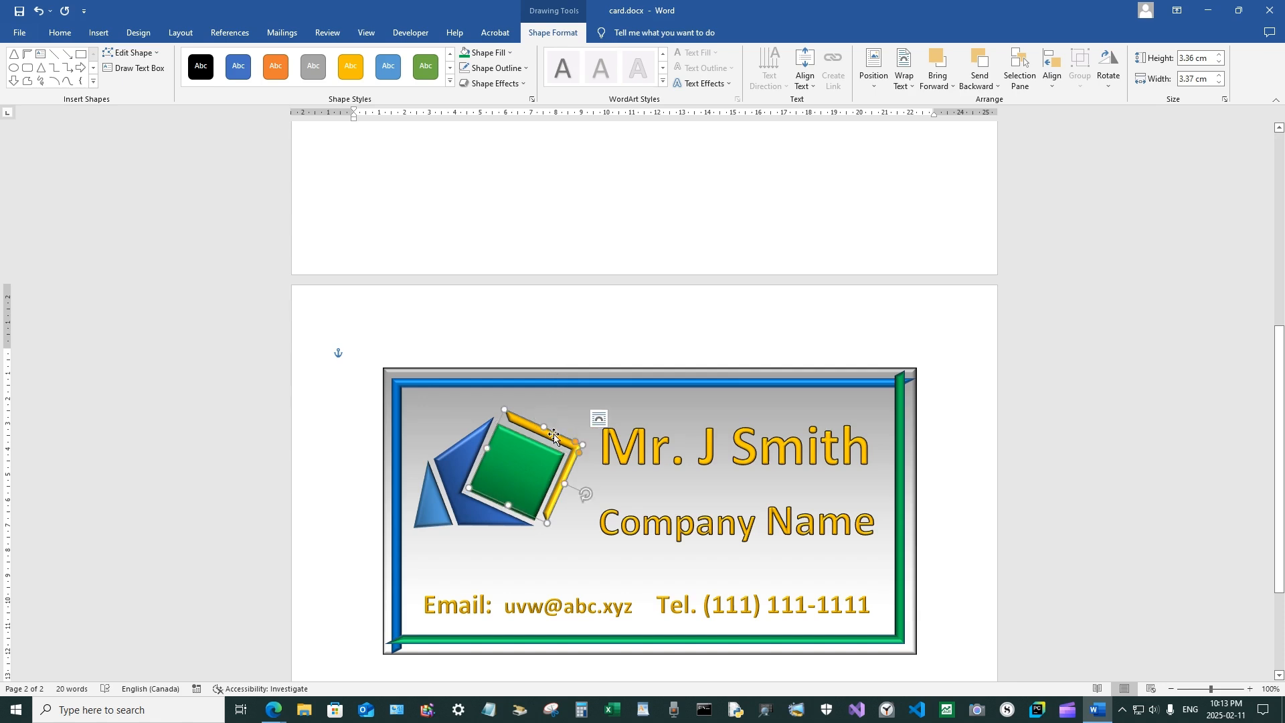
pyautogui.click(492, 84)
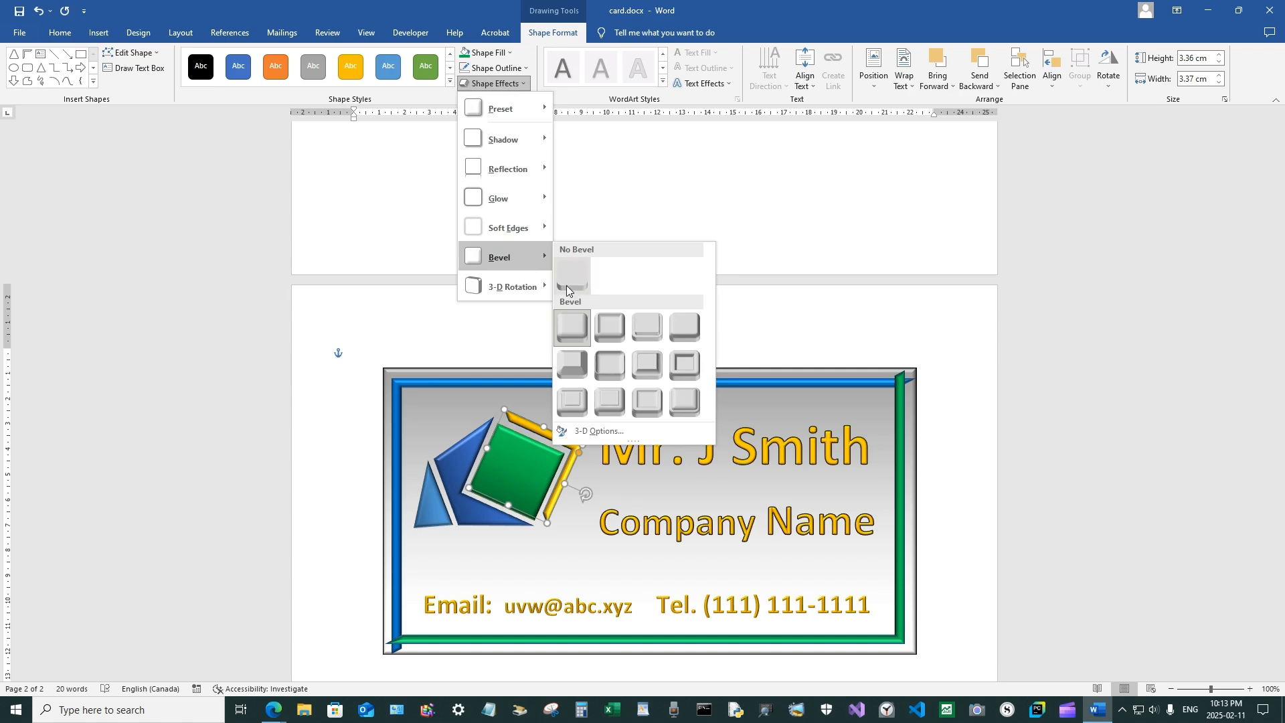
pyautogui.click(482, 79)
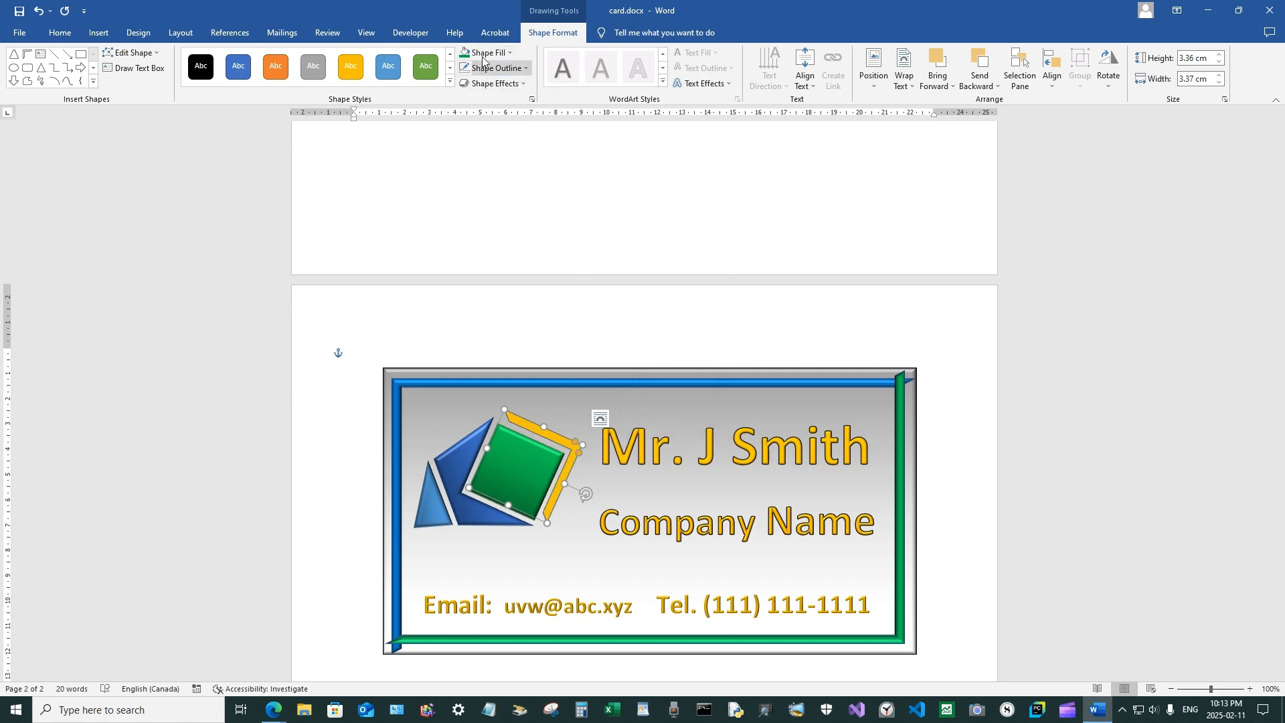
pyautogui.click(485, 53)
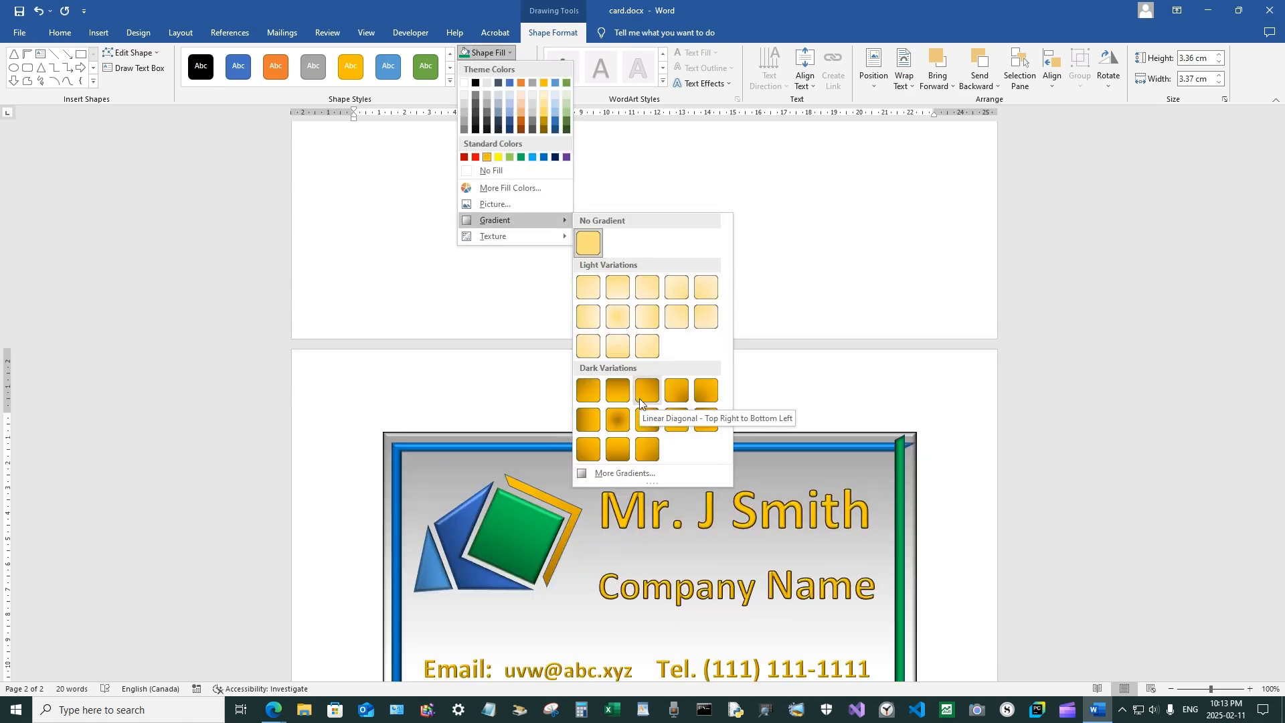
pyautogui.click(649, 453)
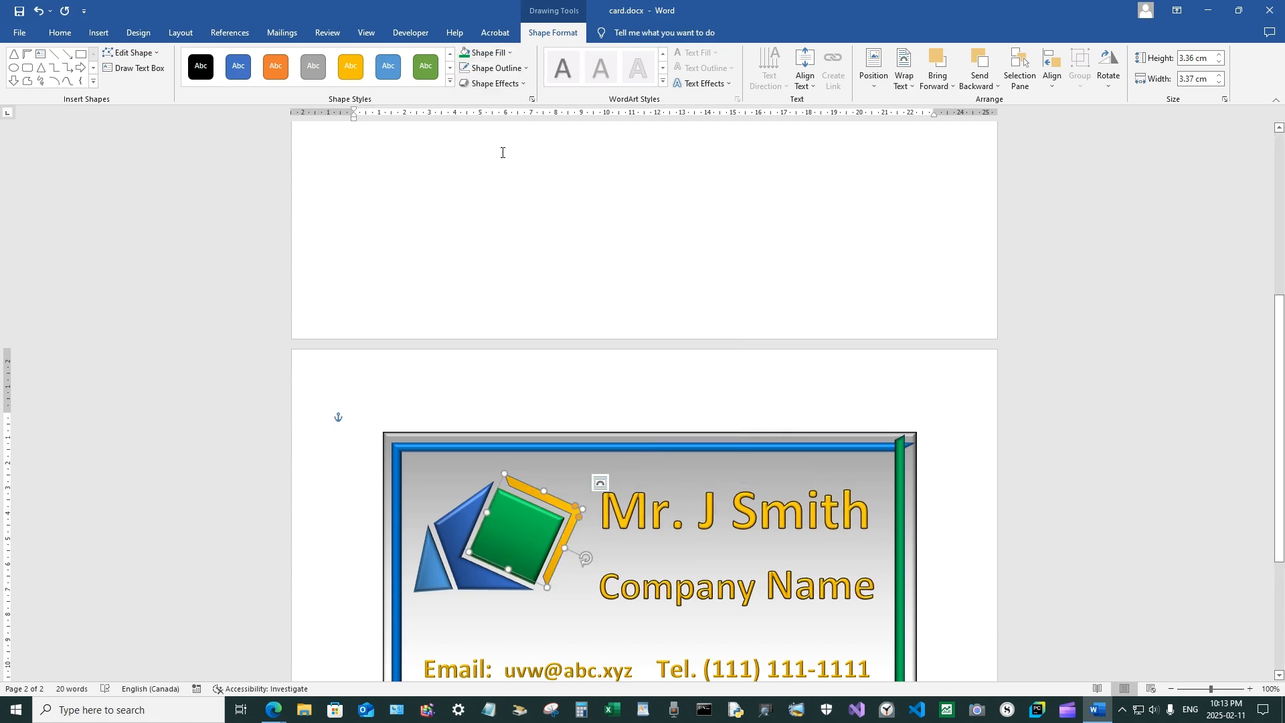
# Reapply the first preset bevel to the yellow logo piece and deselect it.
pyautogui.click(494, 83)
pyautogui.moveTo(519, 263)
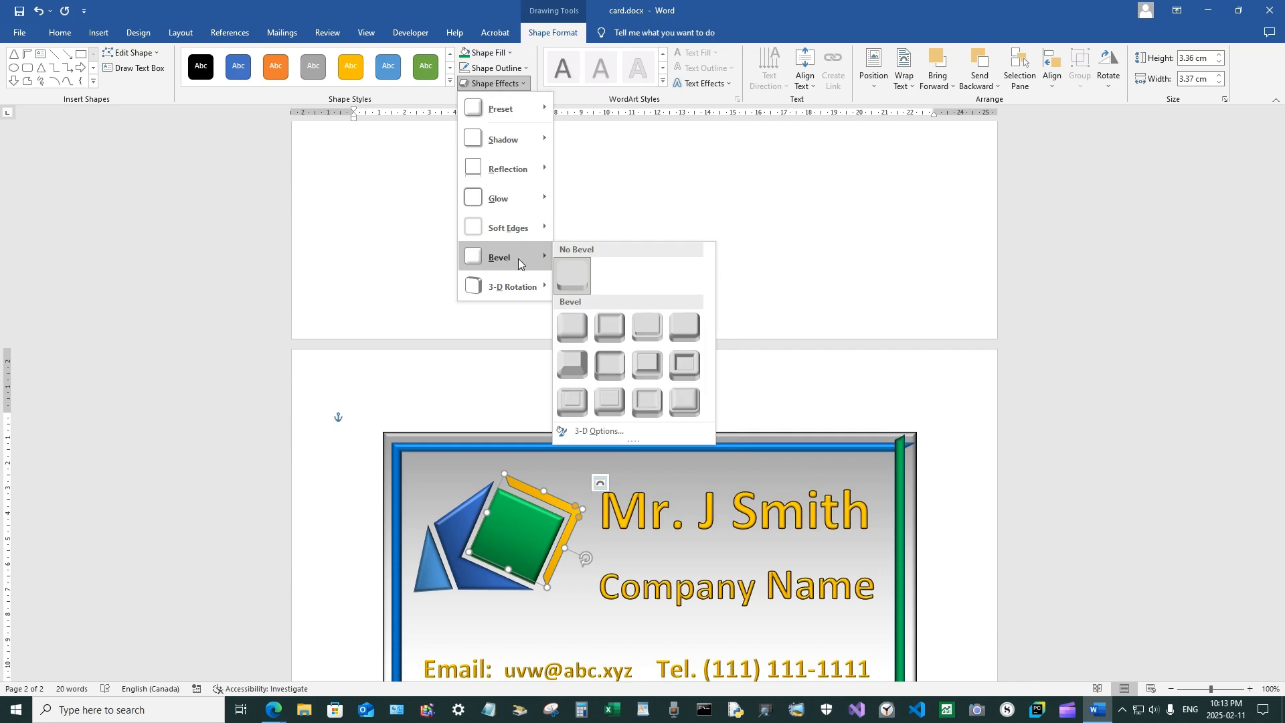
pyautogui.click(575, 333)
pyautogui.click(677, 424)
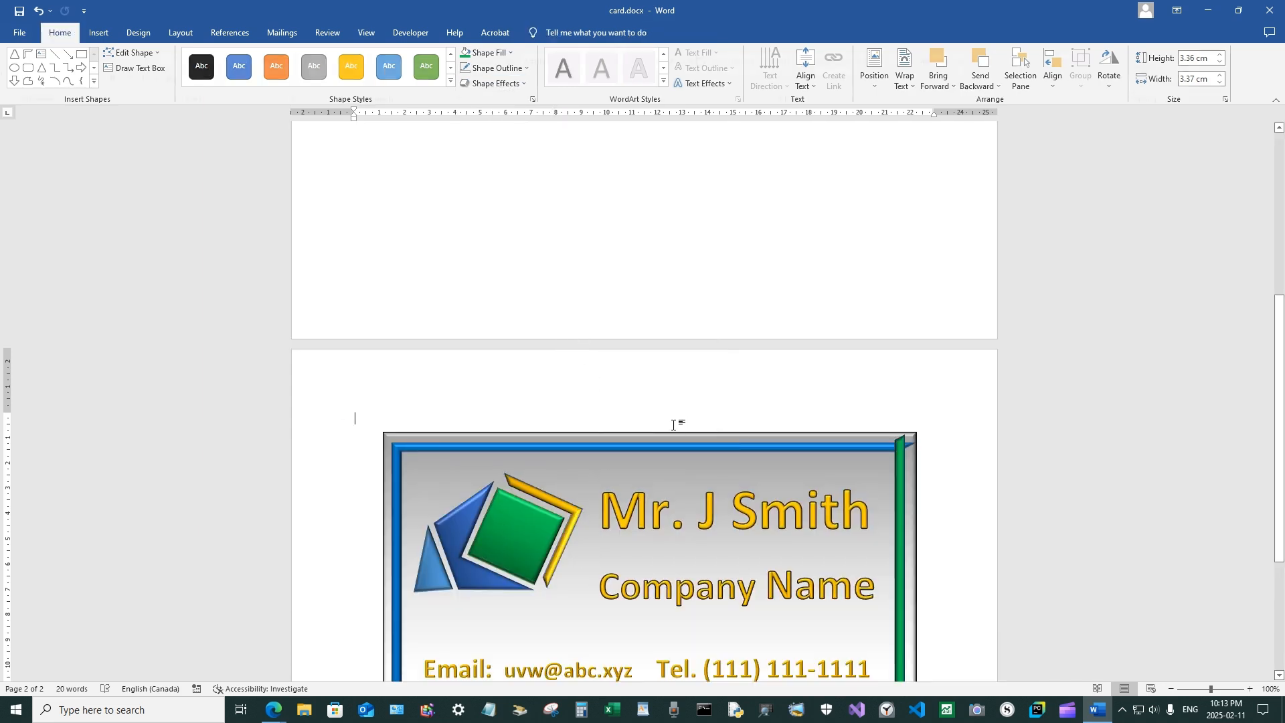
# Select every object of the second card and group them into one object.
pyautogui.scroll(-5, 676, 424)
pyautogui.click(1154, 83)
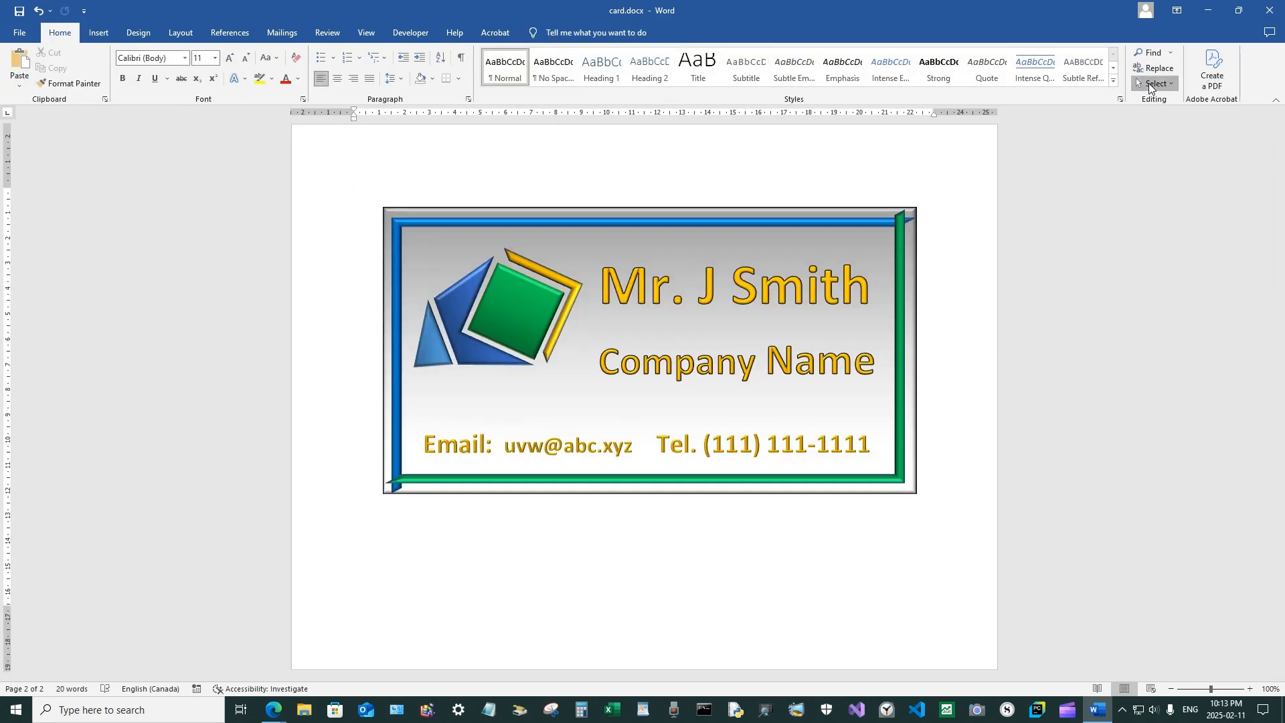
pyautogui.click(1140, 114)
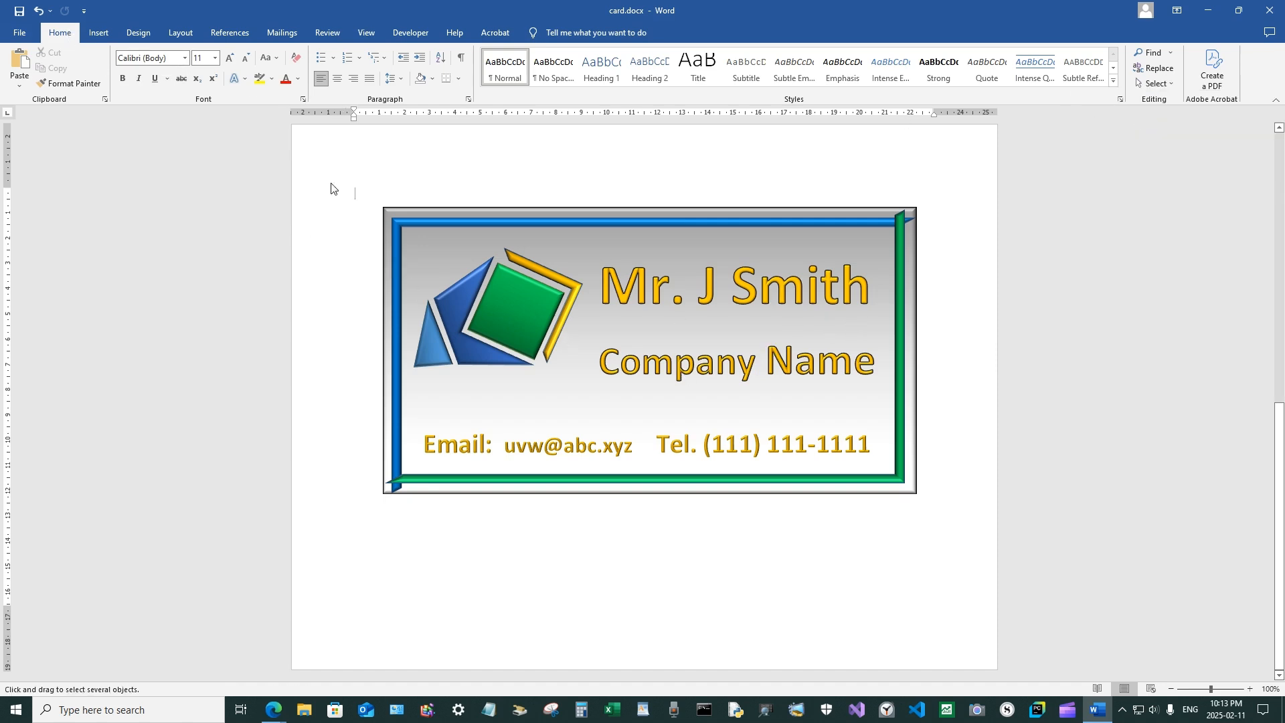
pyautogui.moveTo(361, 180); pyautogui.dragTo(941, 545)
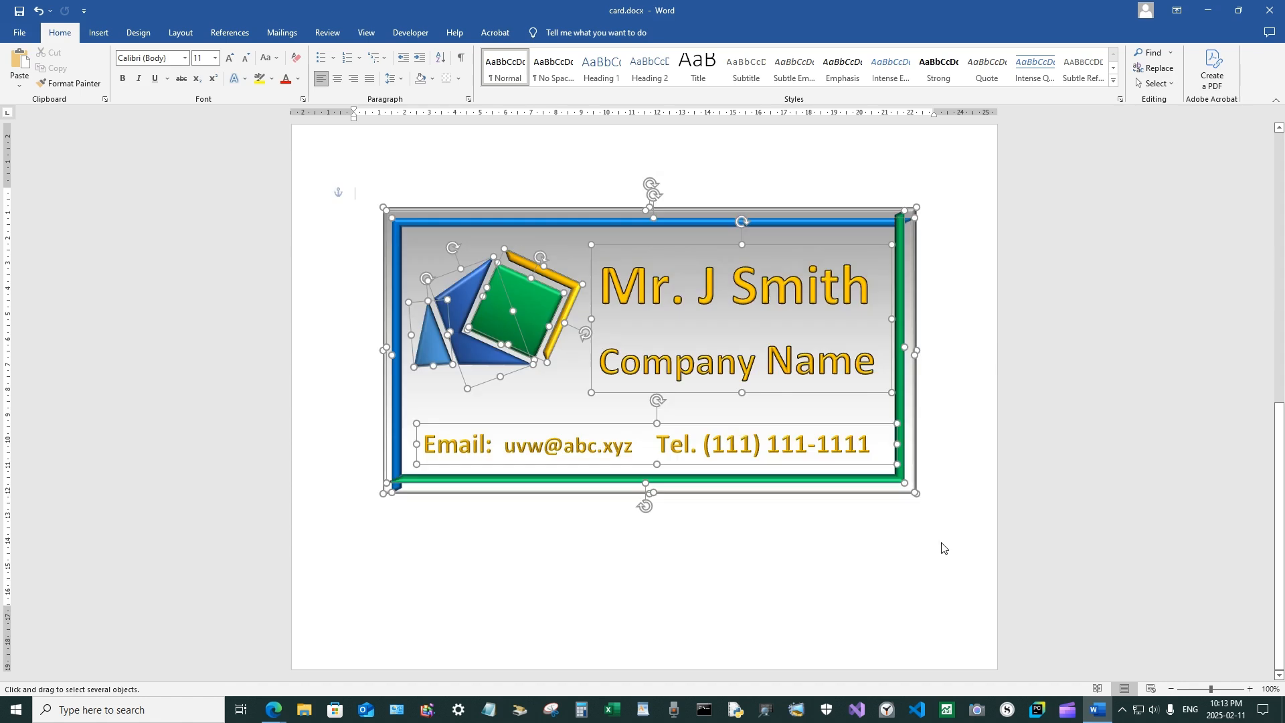
pyautogui.click(555, 33)
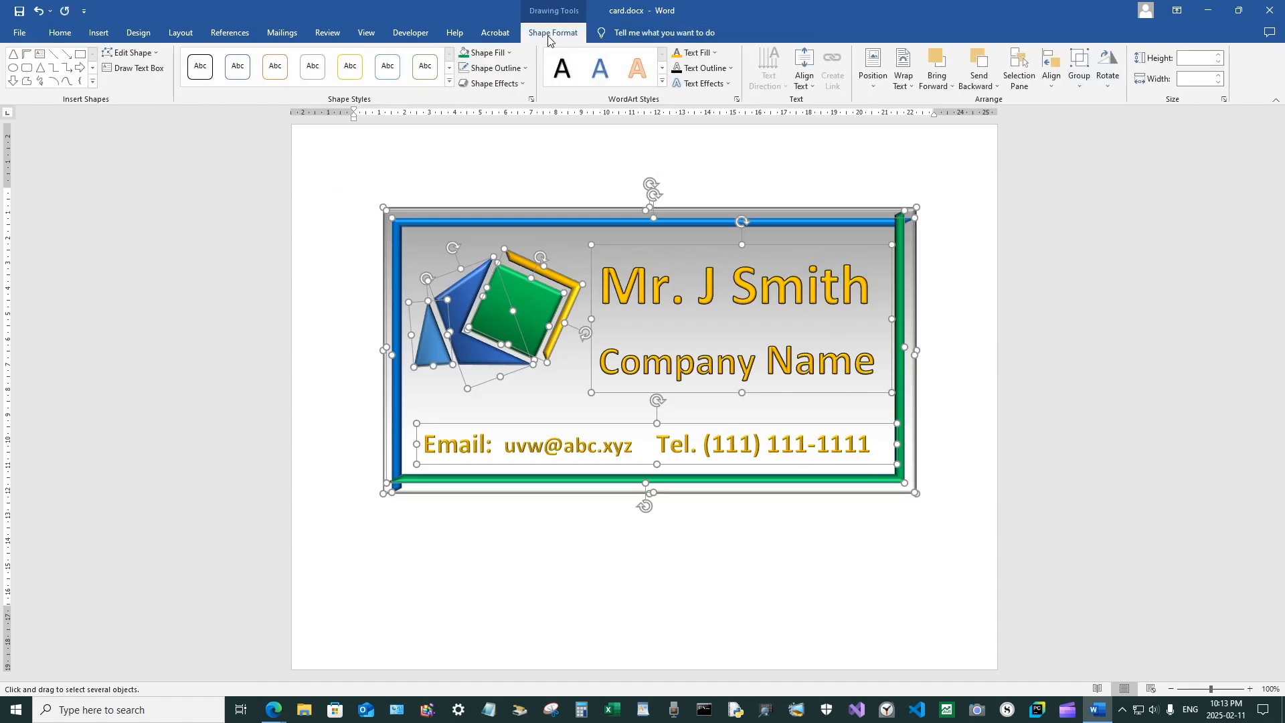
pyautogui.click(1080, 74)
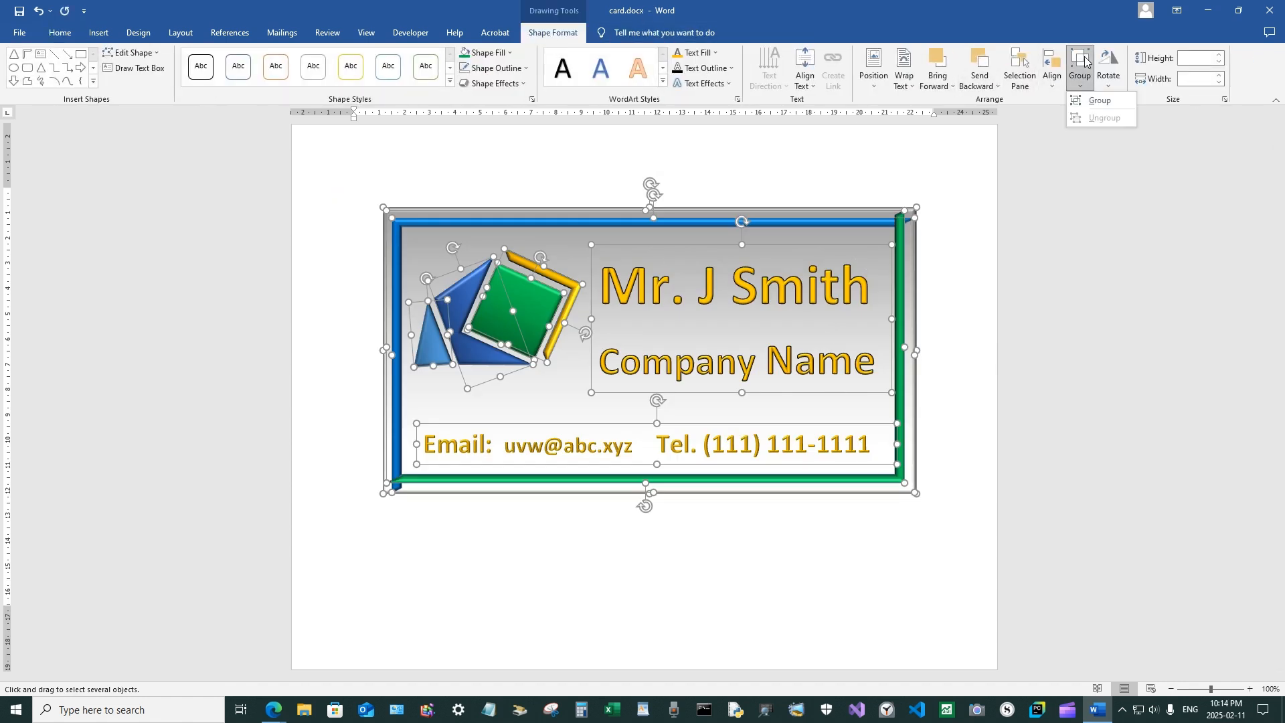
pyautogui.click(1098, 100)
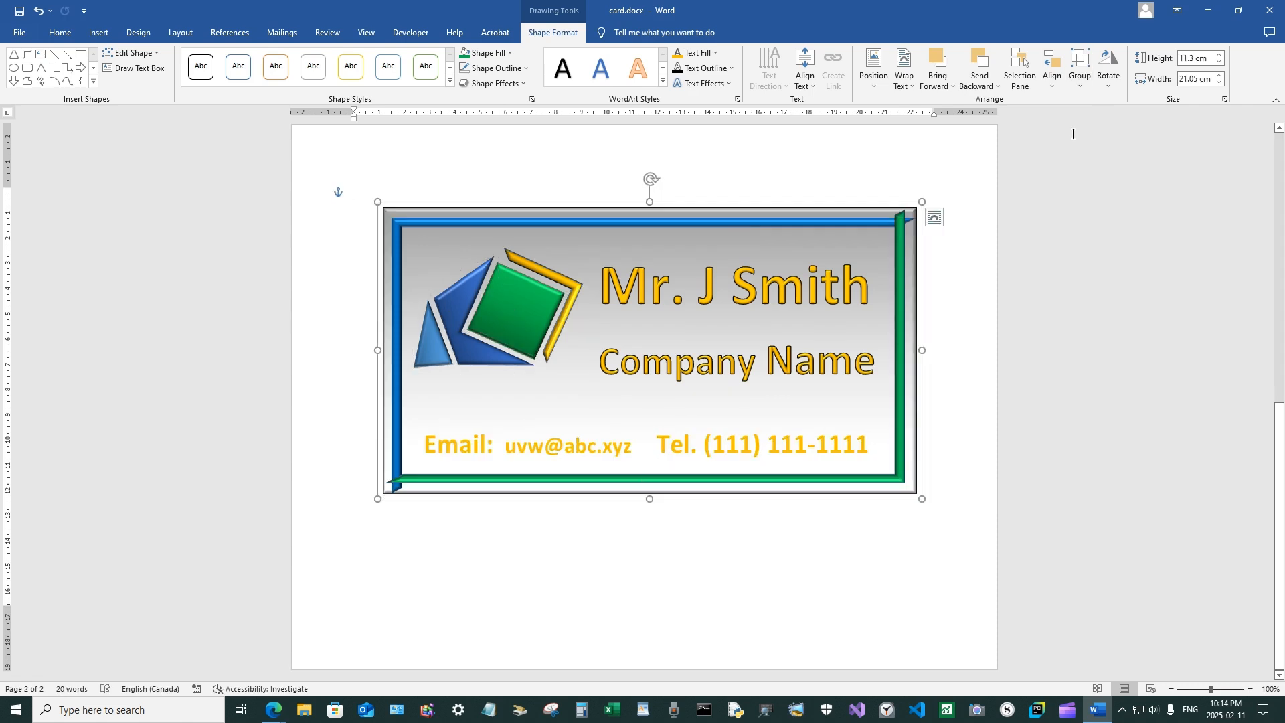
# Fix the grouped card's position on the page, then move the card slightly up and to the left.
pyautogui.click(934, 217)
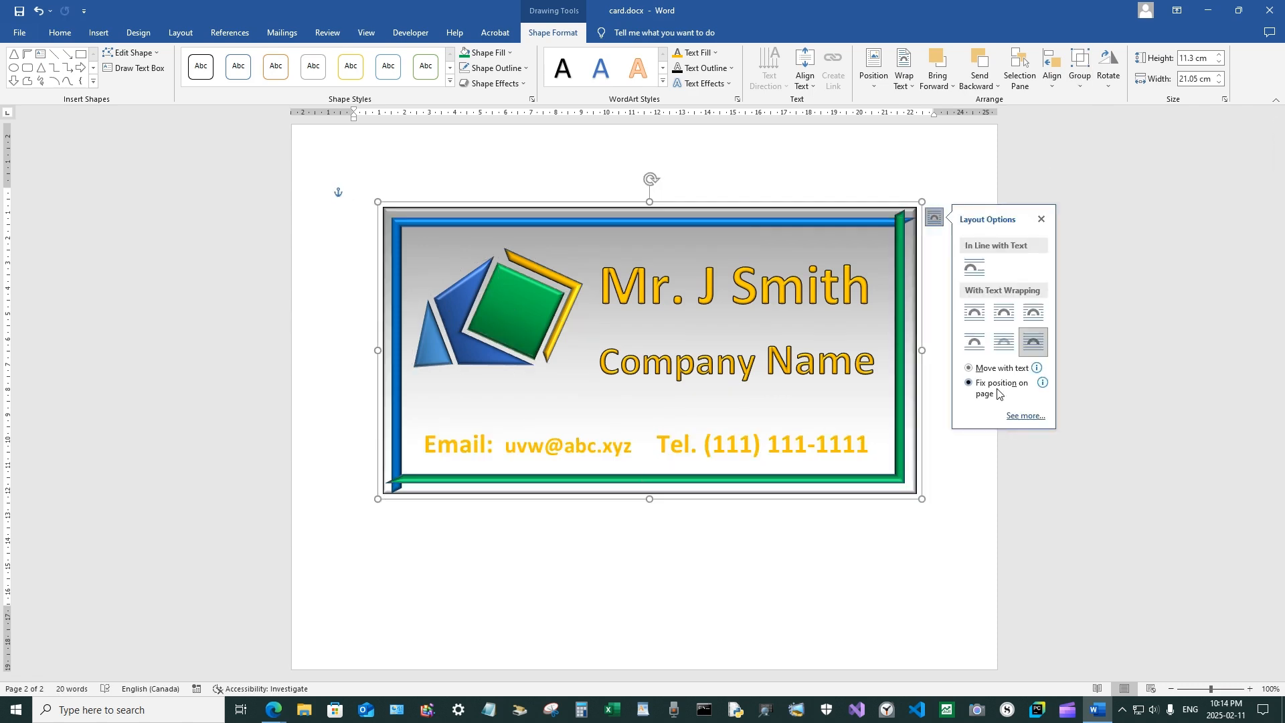
pyautogui.click(833, 544)
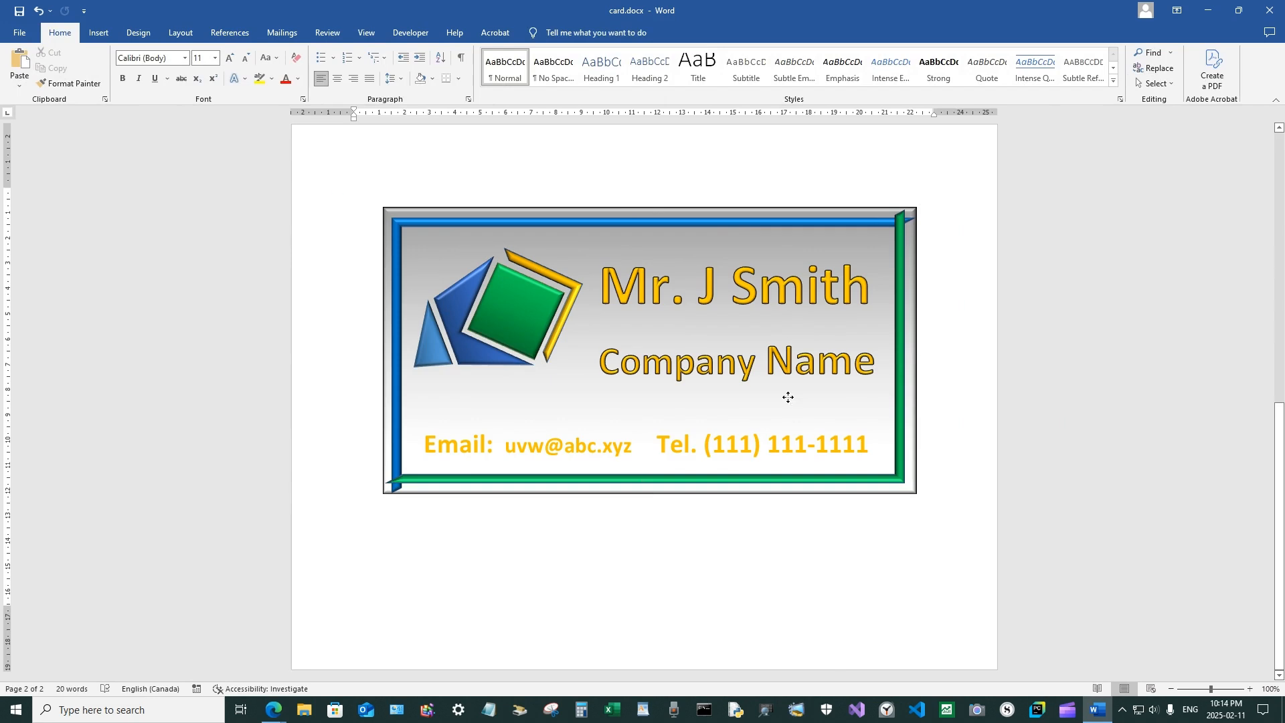
pyautogui.moveTo(787, 397); pyautogui.dragTo(767, 426)
pyautogui.click(670, 531)
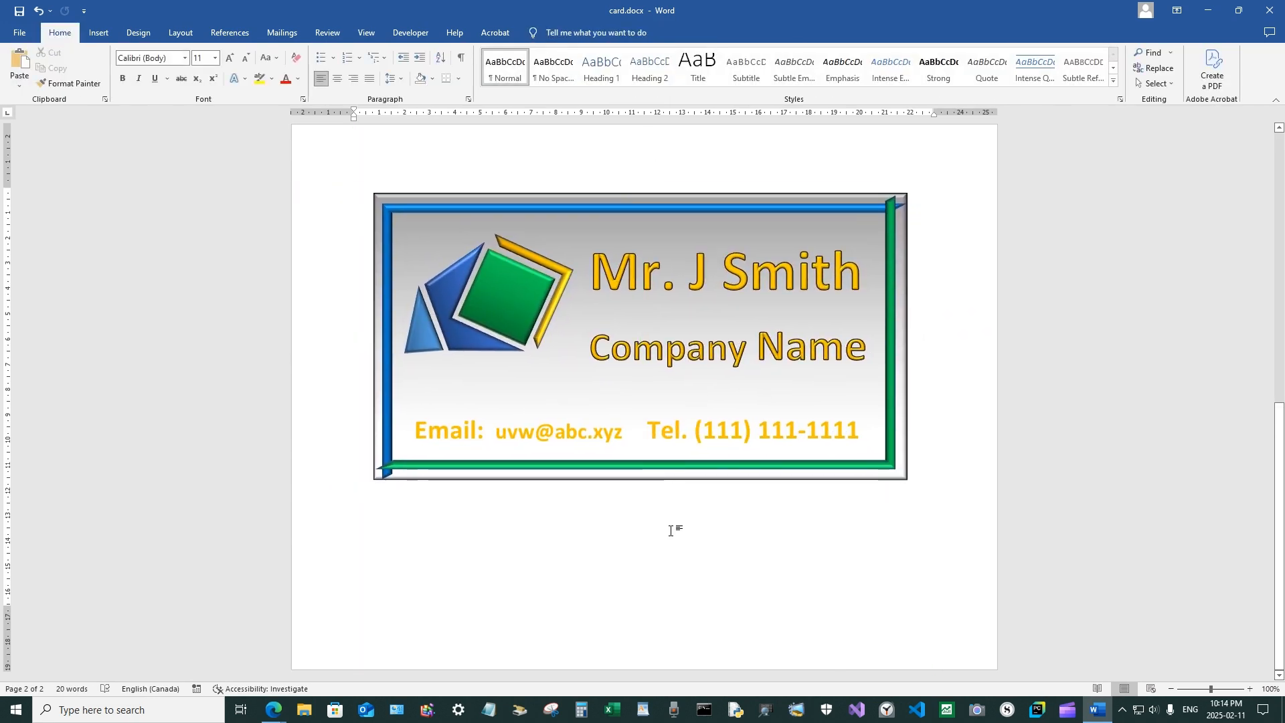
# Select the email and telephone text box inside the grouped card and apply the first preset bevel to it.
pyautogui.click(516, 436)
pyautogui.click(545, 410)
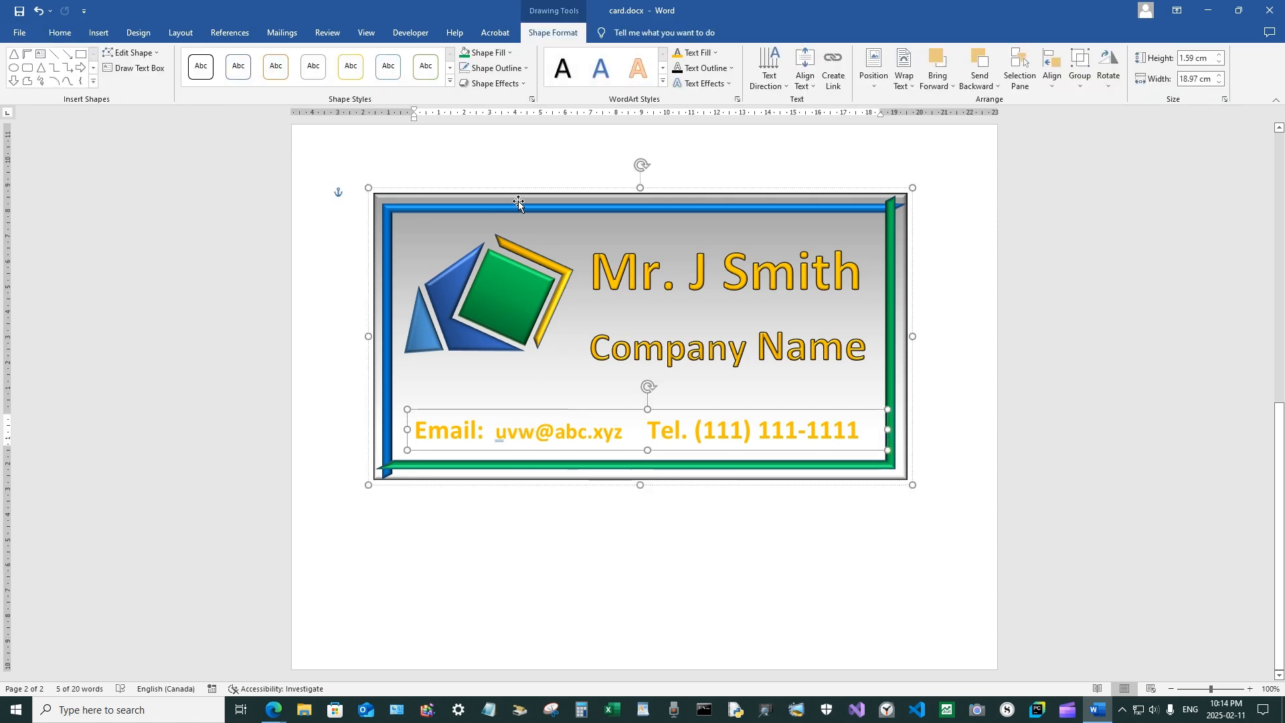
pyautogui.scroll(10, 606, 346)
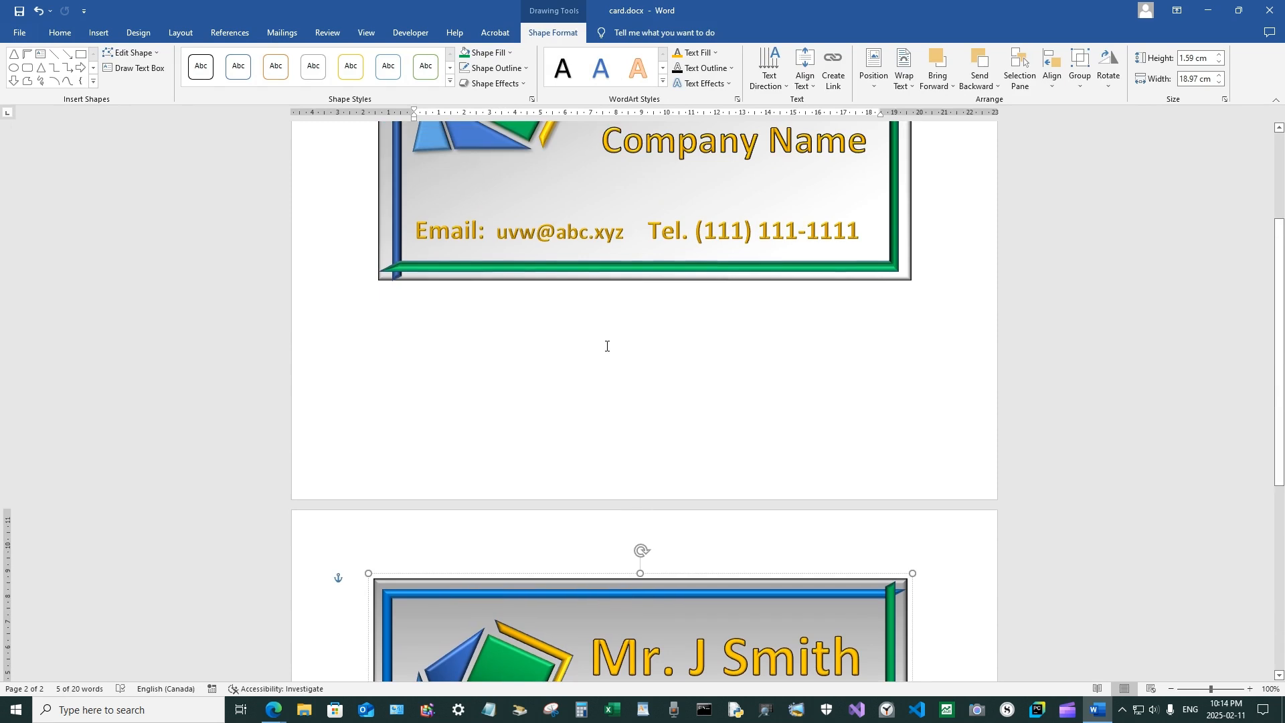
pyautogui.scroll(-7, 606, 346)
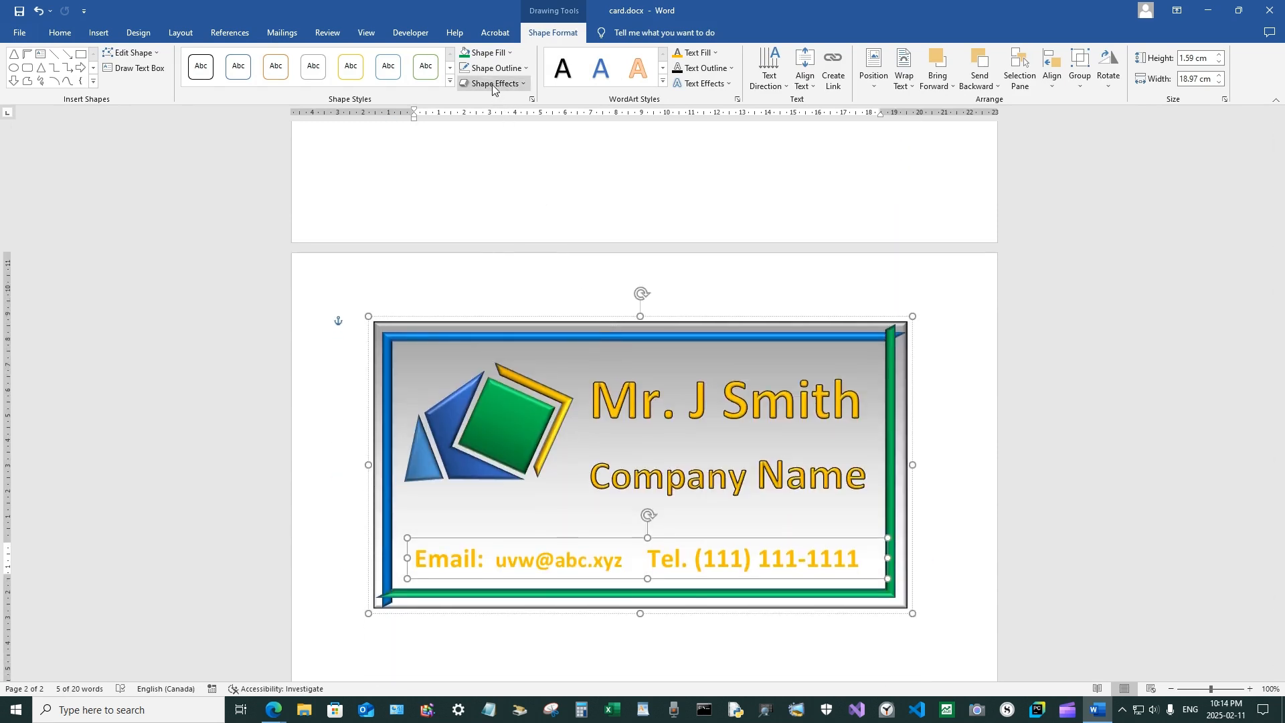
pyautogui.click(493, 84)
pyautogui.moveTo(535, 258)
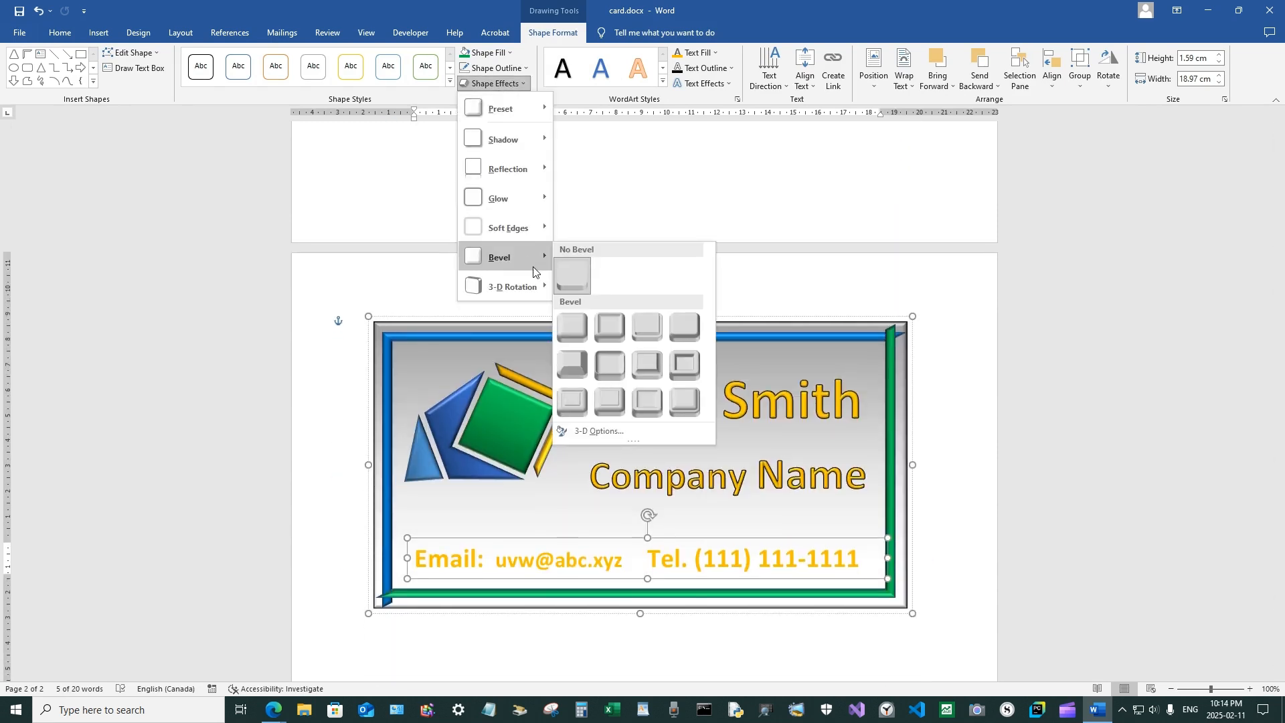
pyautogui.click(577, 327)
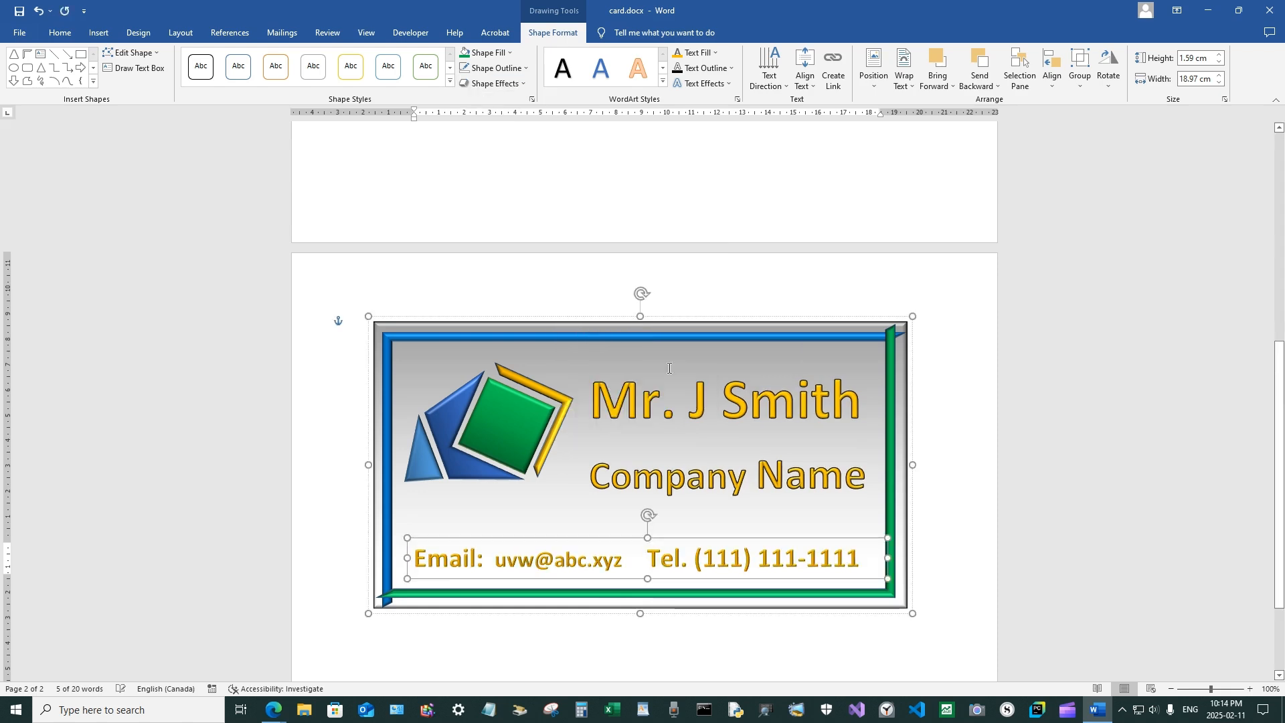
# Move the grouped card slightly down and to the right on its page, then copy it.
pyautogui.click(754, 629)
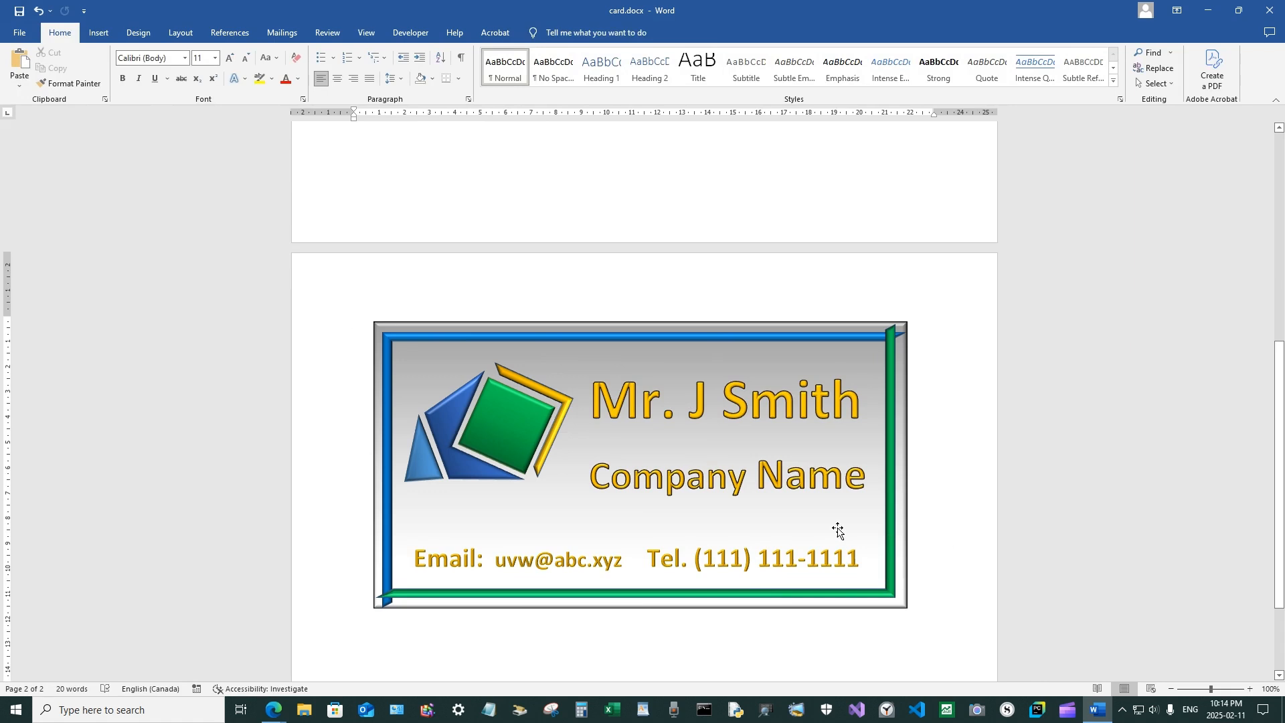
pyautogui.moveTo(837, 529)
pyautogui.mouseDown()
pyautogui.moveTo(842, 589)
pyautogui.moveTo(855, 536)
pyautogui.mouseUp()
pyautogui.scroll(-2, 946, 554)
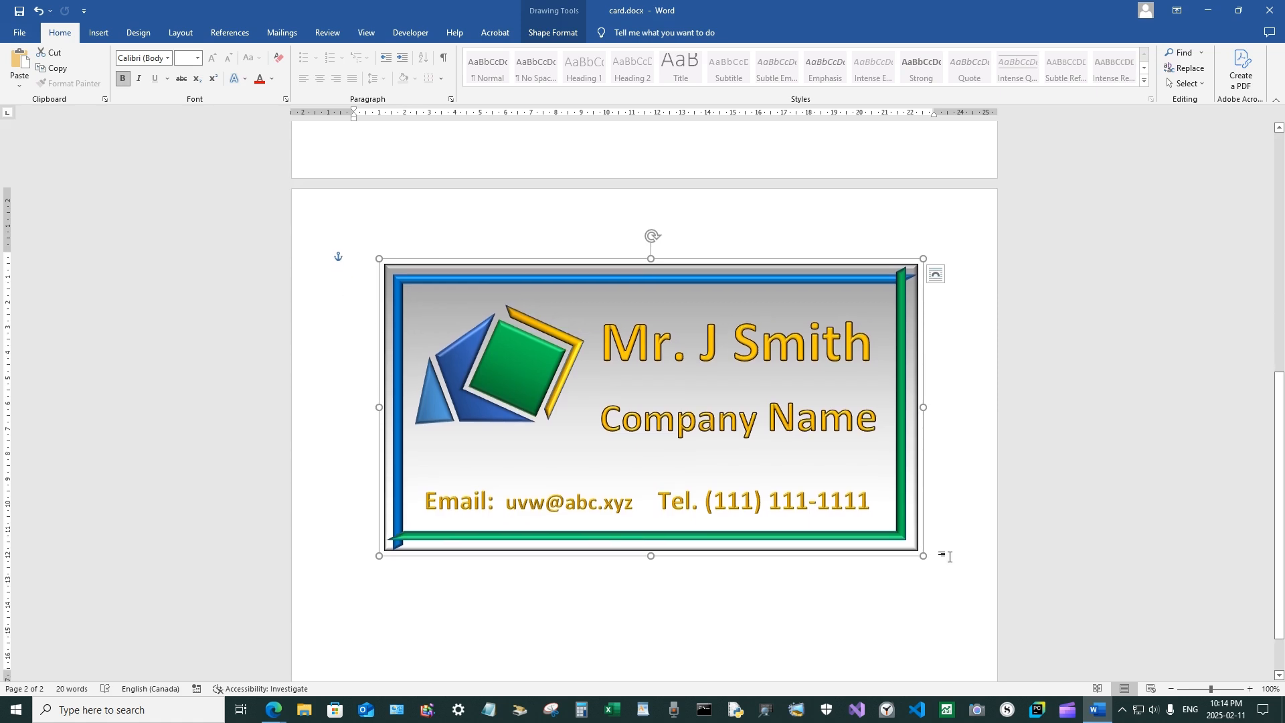
pyautogui.scroll(-2, 946, 554)
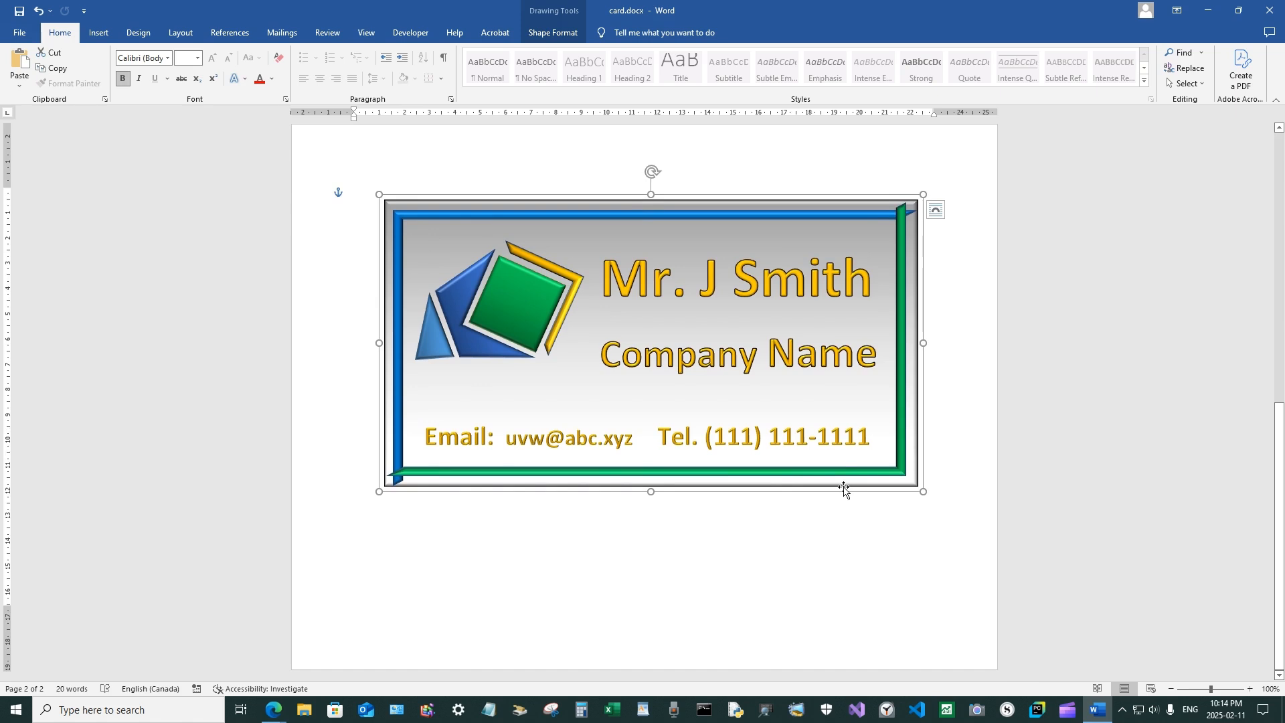
pyautogui.rightClick(844, 492)
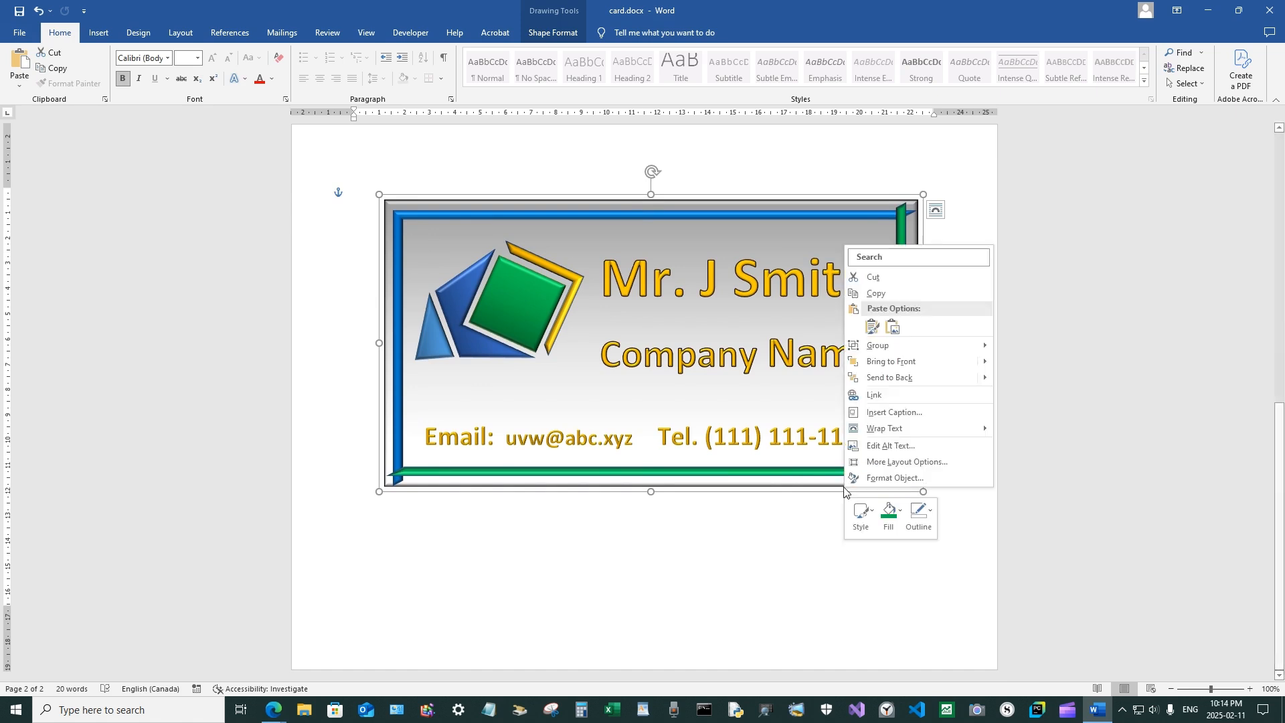
pyautogui.click(876, 293)
# Insert a page break ahead of the second card and paste the copied card as a picture on the new blank page.
pyautogui.click(443, 545)
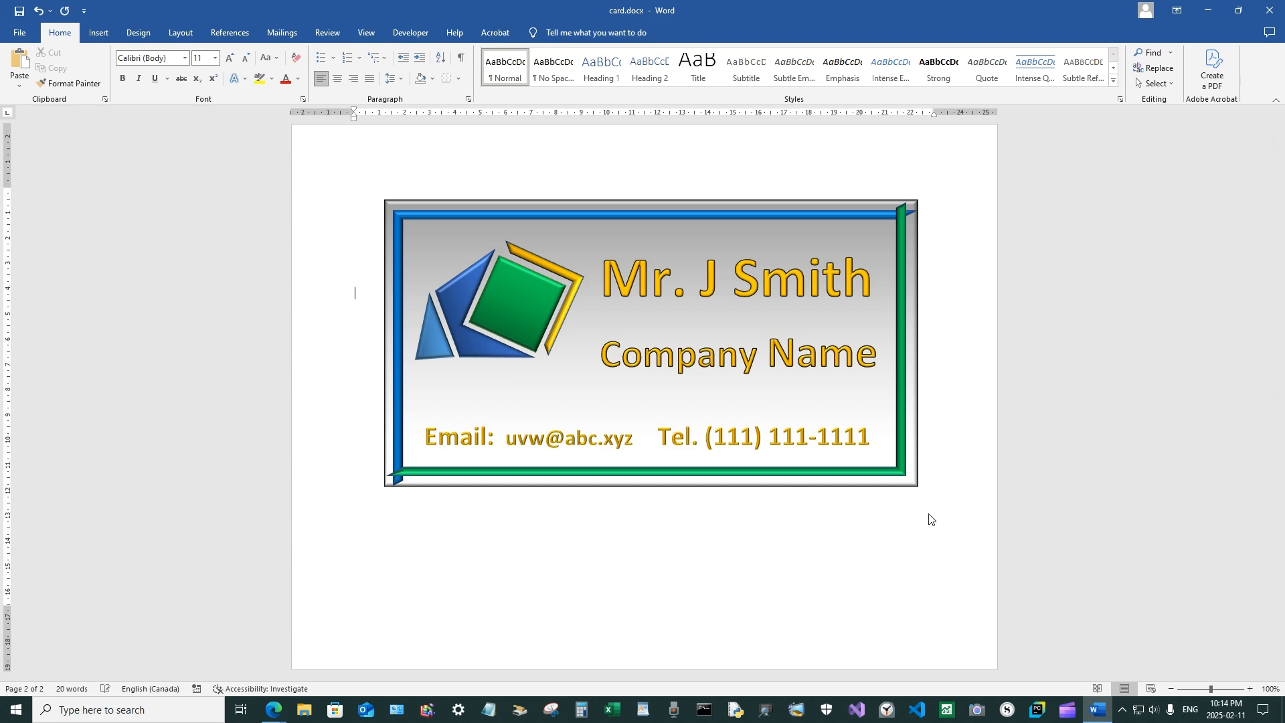
pyautogui.hotkey('ctrl', 'Return')
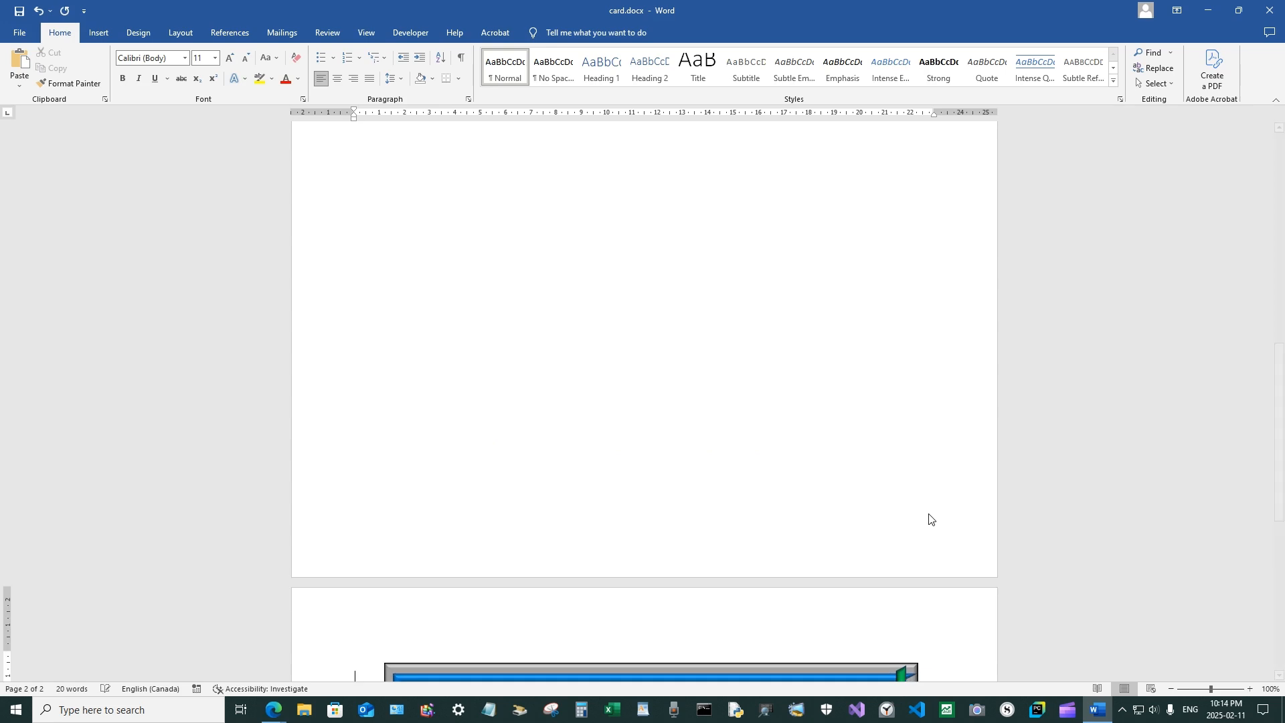
pyautogui.scroll(-3, 932, 519)
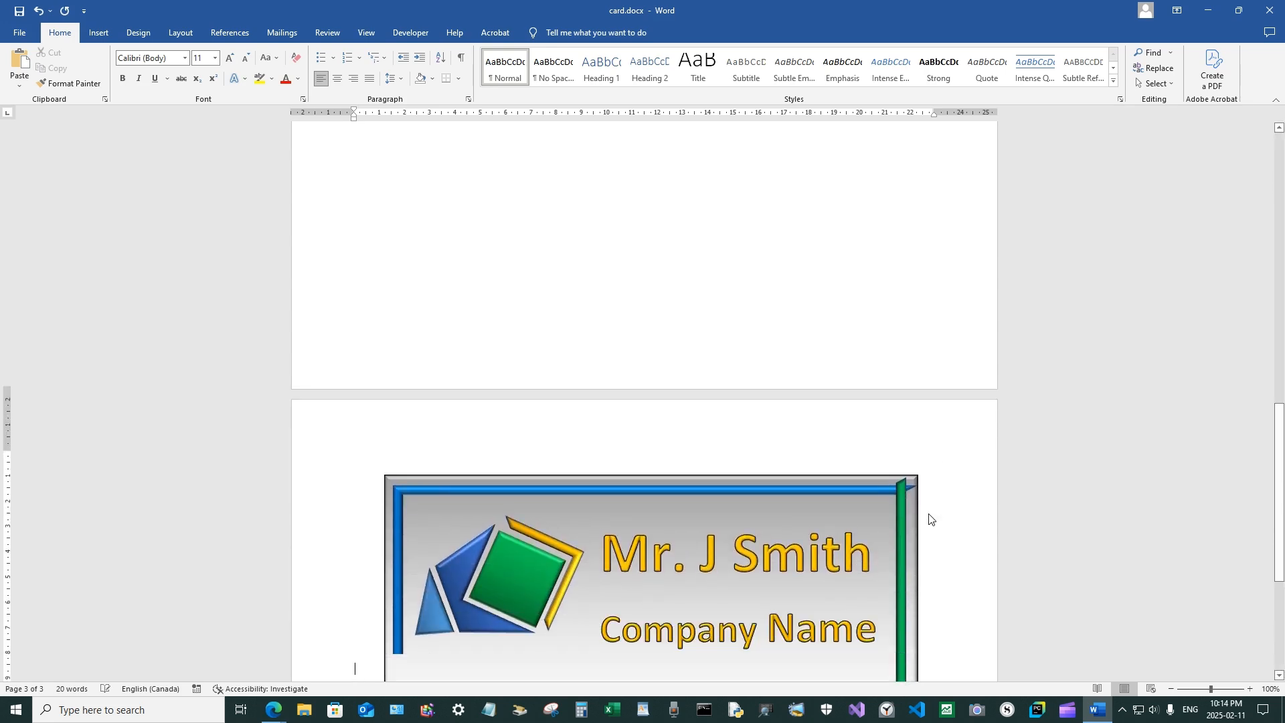
pyautogui.scroll(4, 932, 519)
pyautogui.scroll(15, 870, 509)
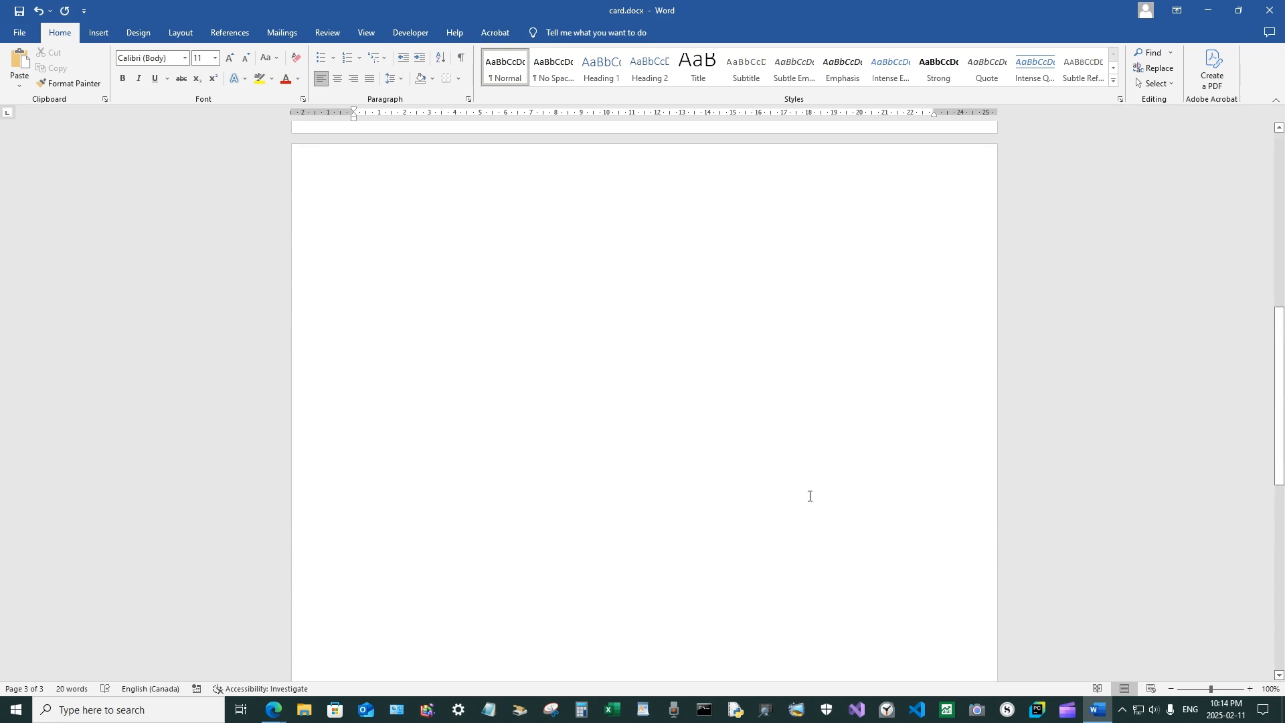
pyautogui.rightClick(528, 277)
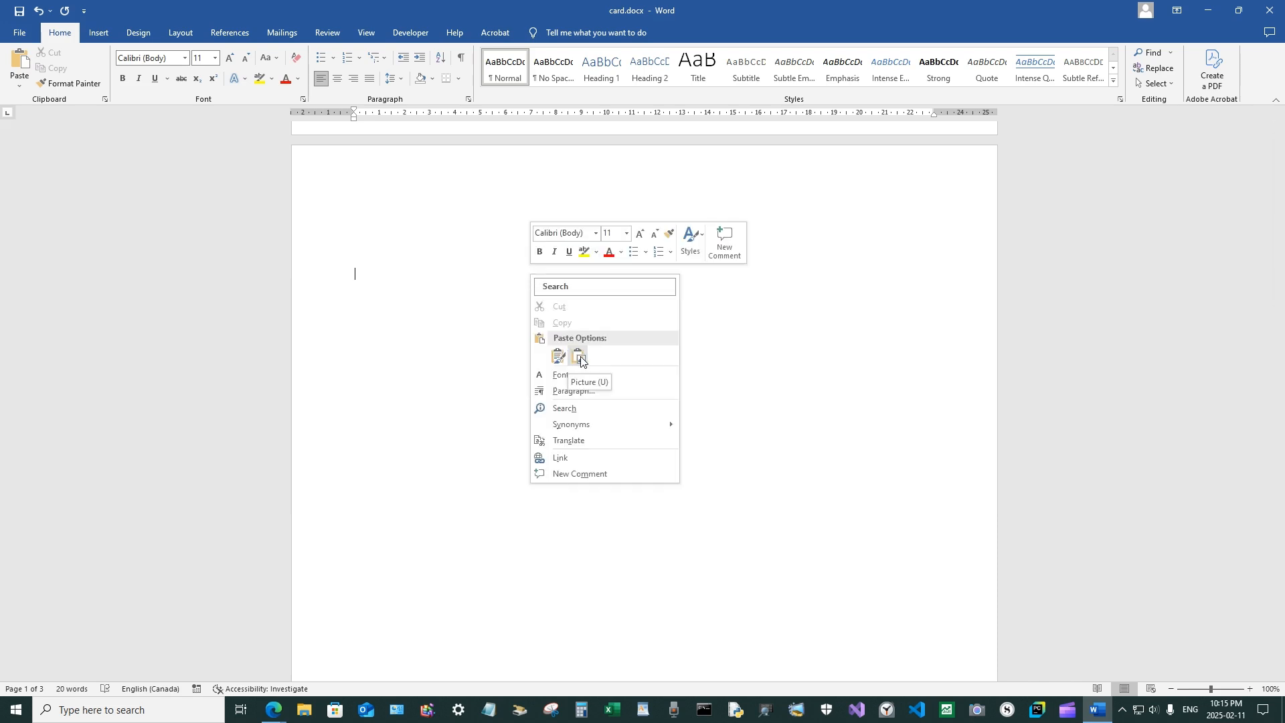
pyautogui.click(579, 357)
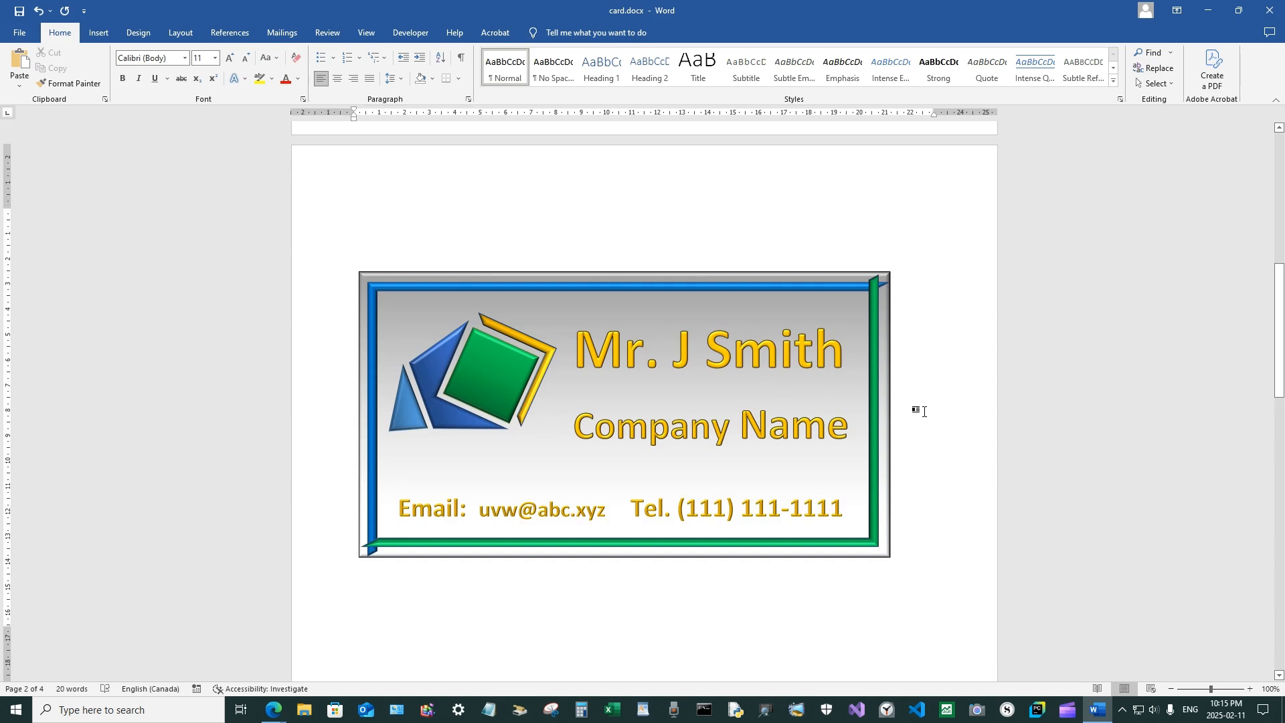
# Set the pasted card picture in front of text with a fixed position on the page, then move it slightly up and to the right.
pyautogui.click(841, 396)
pyautogui.click(914, 277)
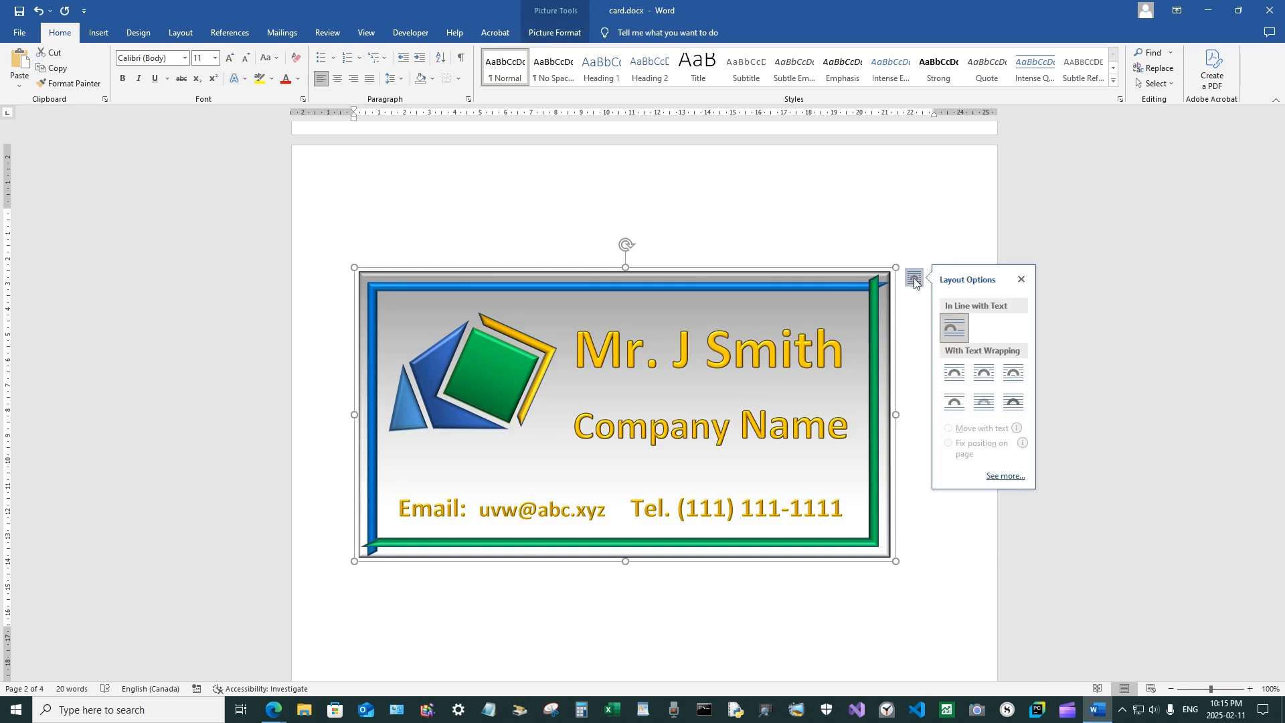
pyautogui.click(1014, 401)
pyautogui.click(975, 454)
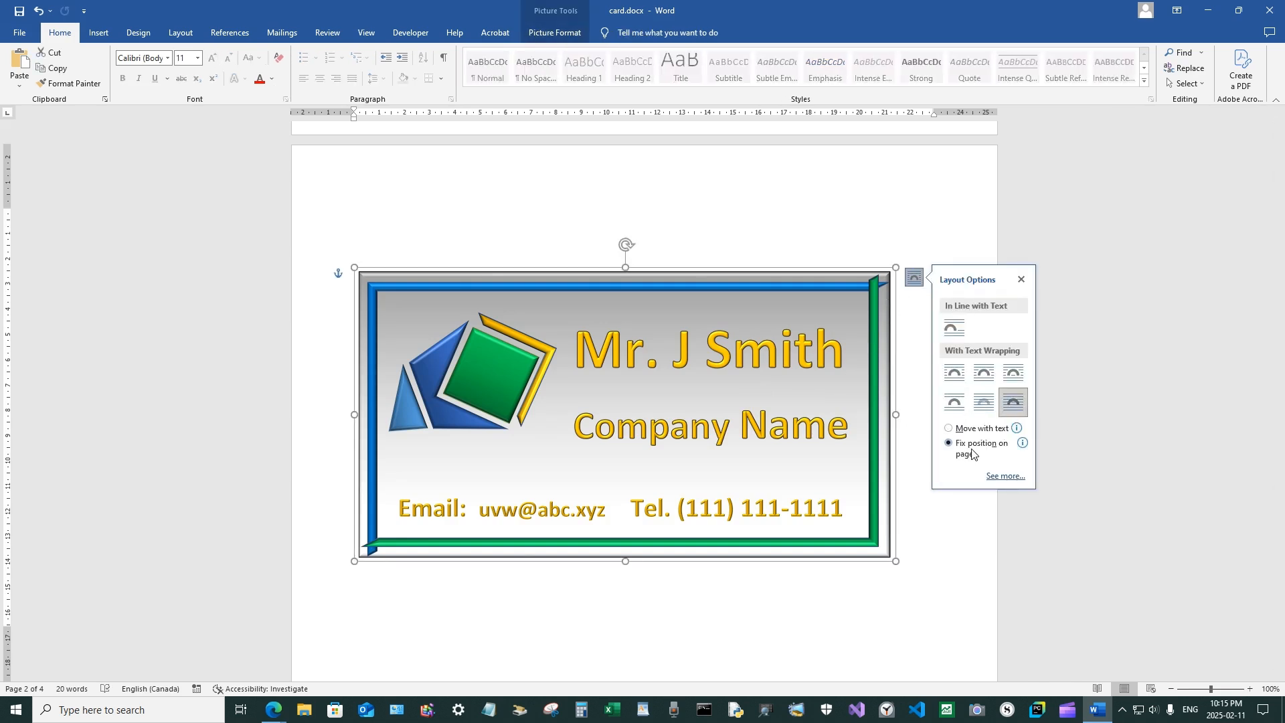
pyautogui.click(927, 525)
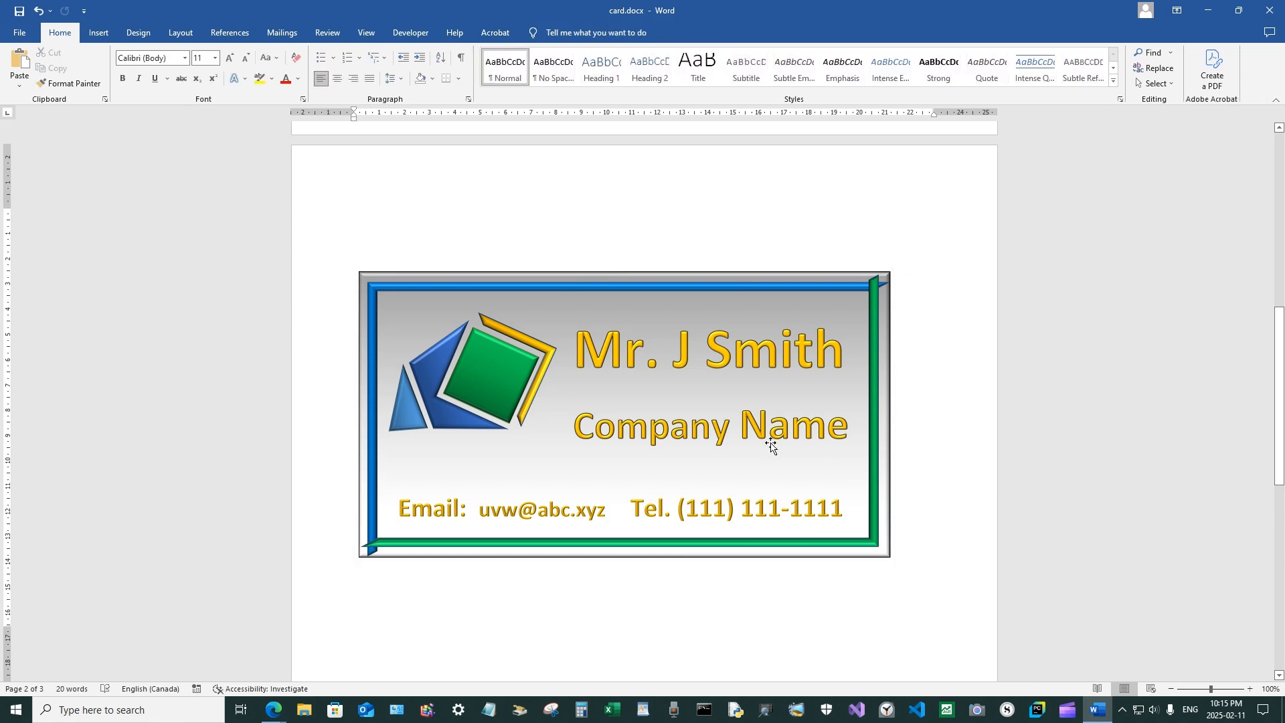
pyautogui.moveTo(737, 474); pyautogui.dragTo(789, 454)
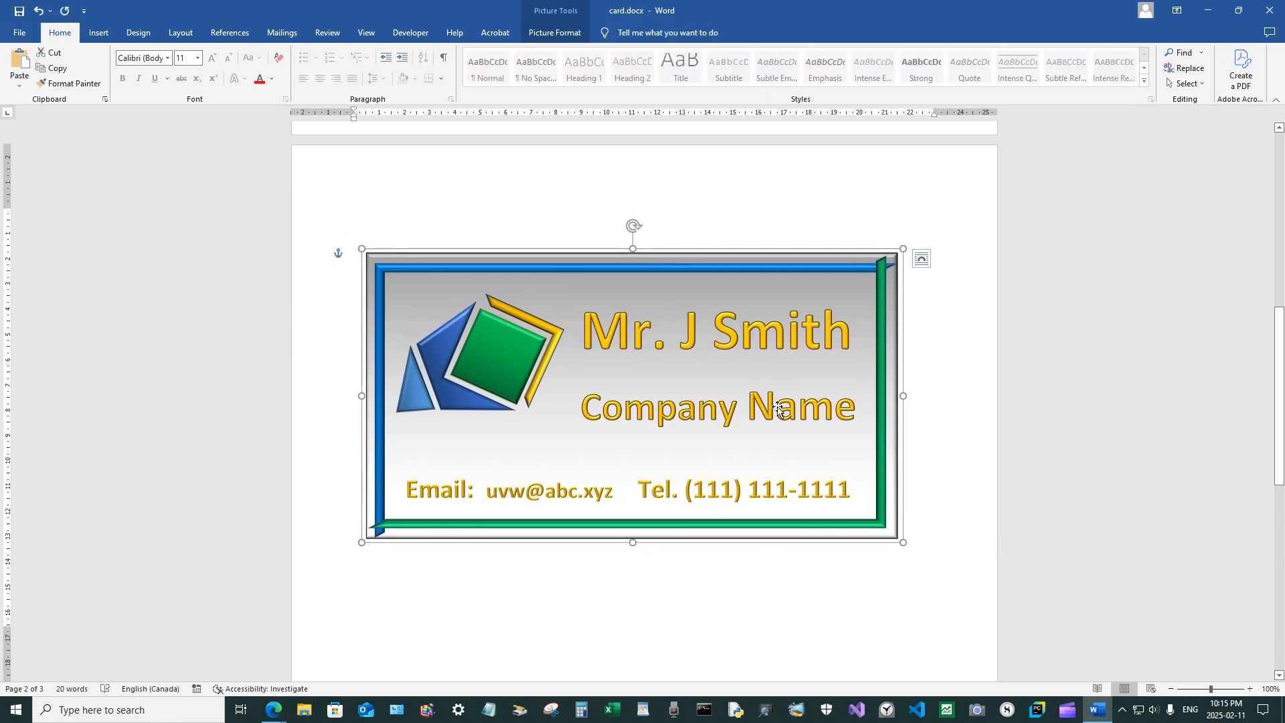
pyautogui.click(785, 628)
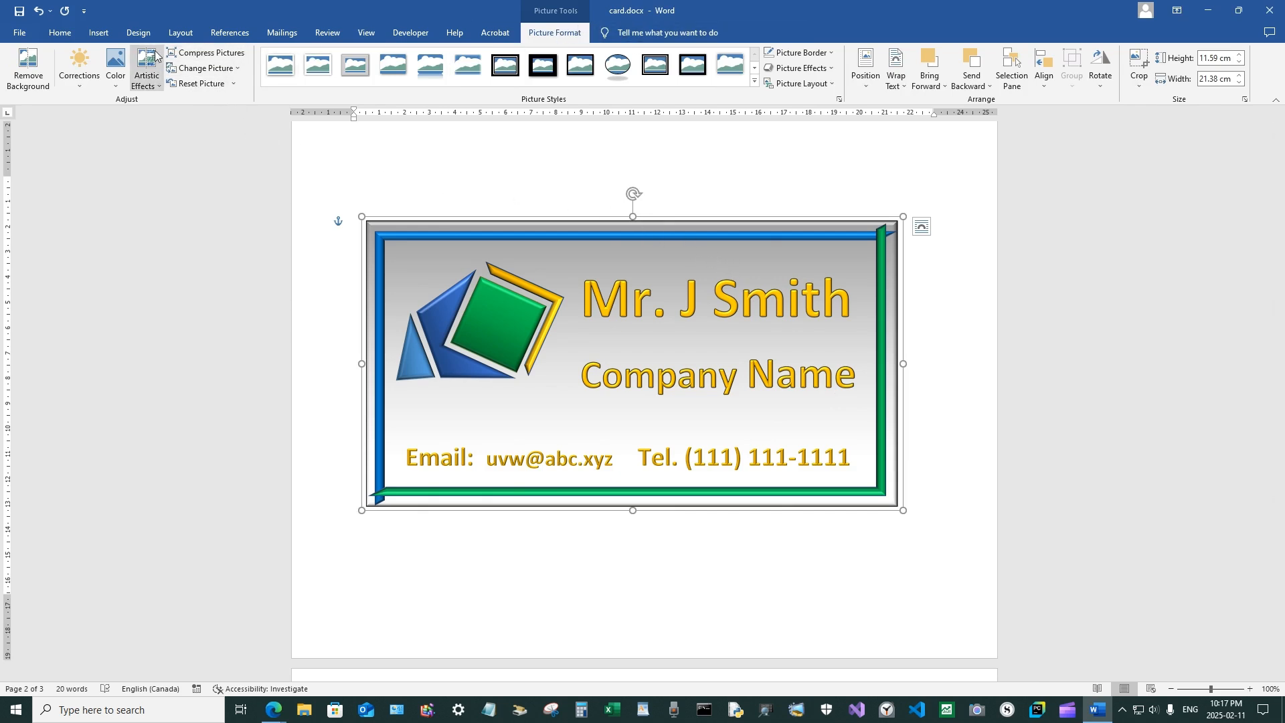
# Preview artistic effects such as Texturizer on the card picture without applying any.
pyautogui.click(147, 67)
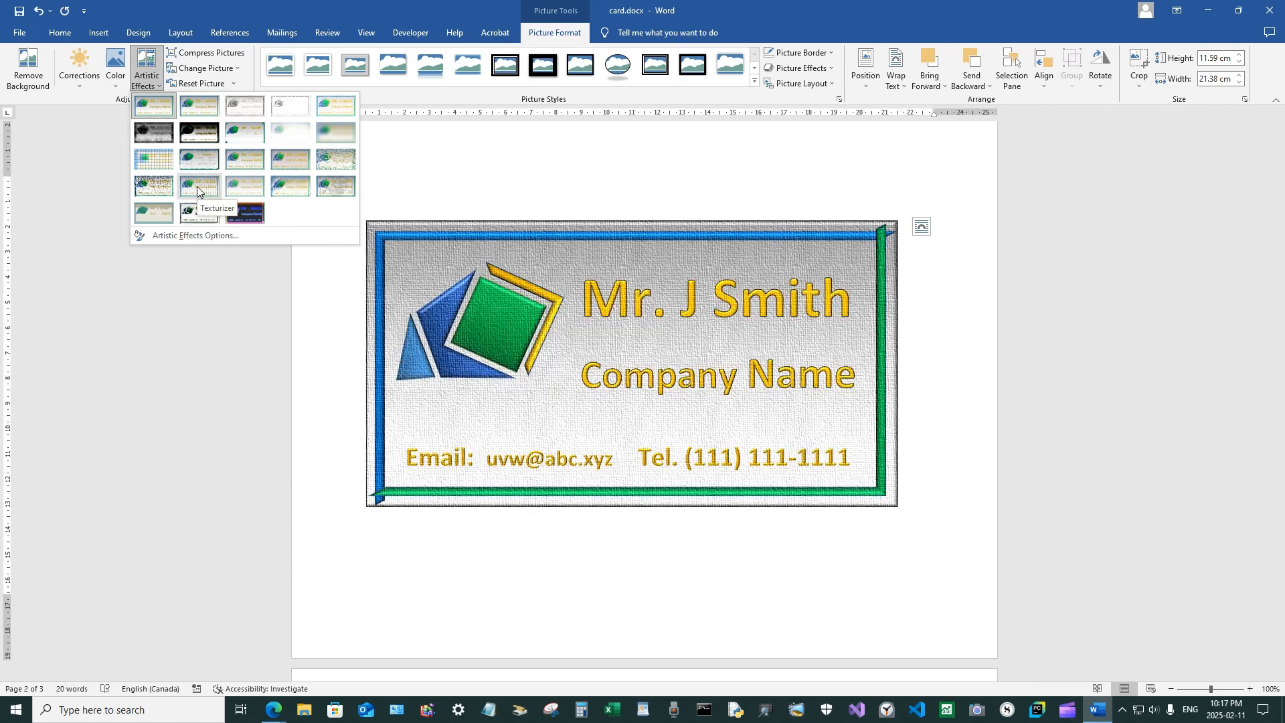
pyautogui.click(490, 168)
# Adjust the card picture's color to a temperature of 6,324 and a saturation of 126%.
pyautogui.click(117, 63)
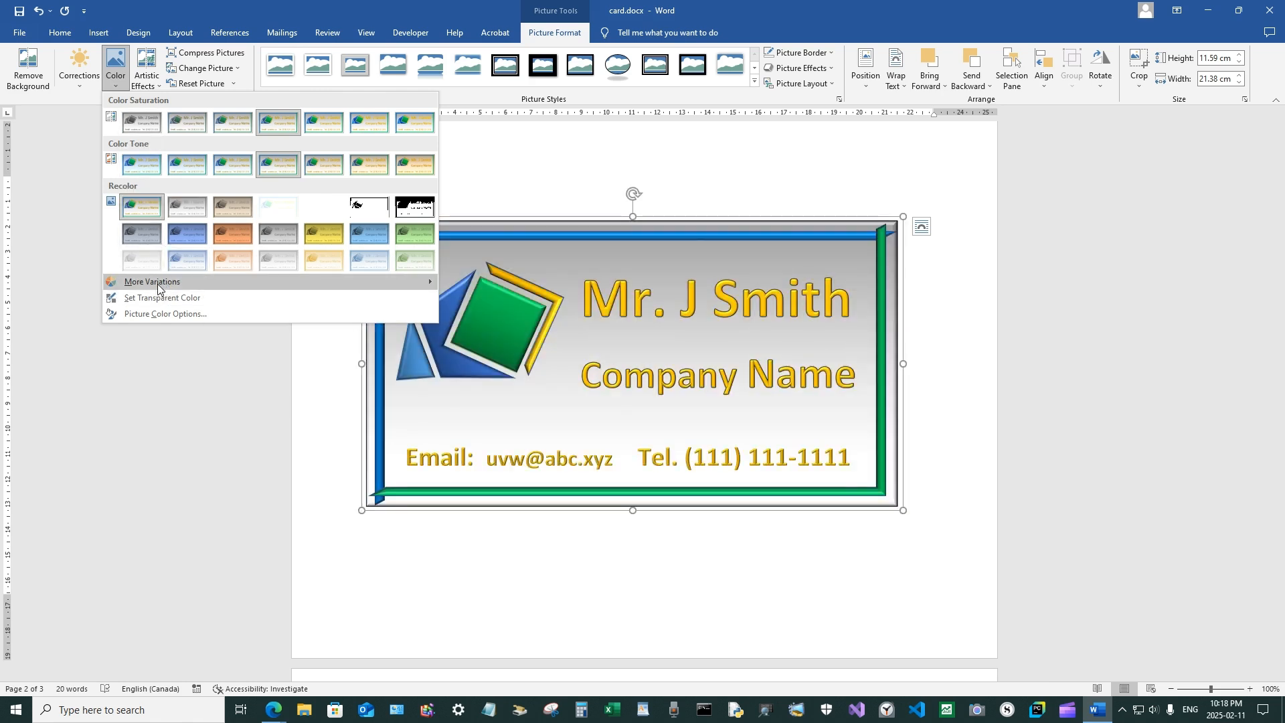
pyautogui.moveTo(158, 287)
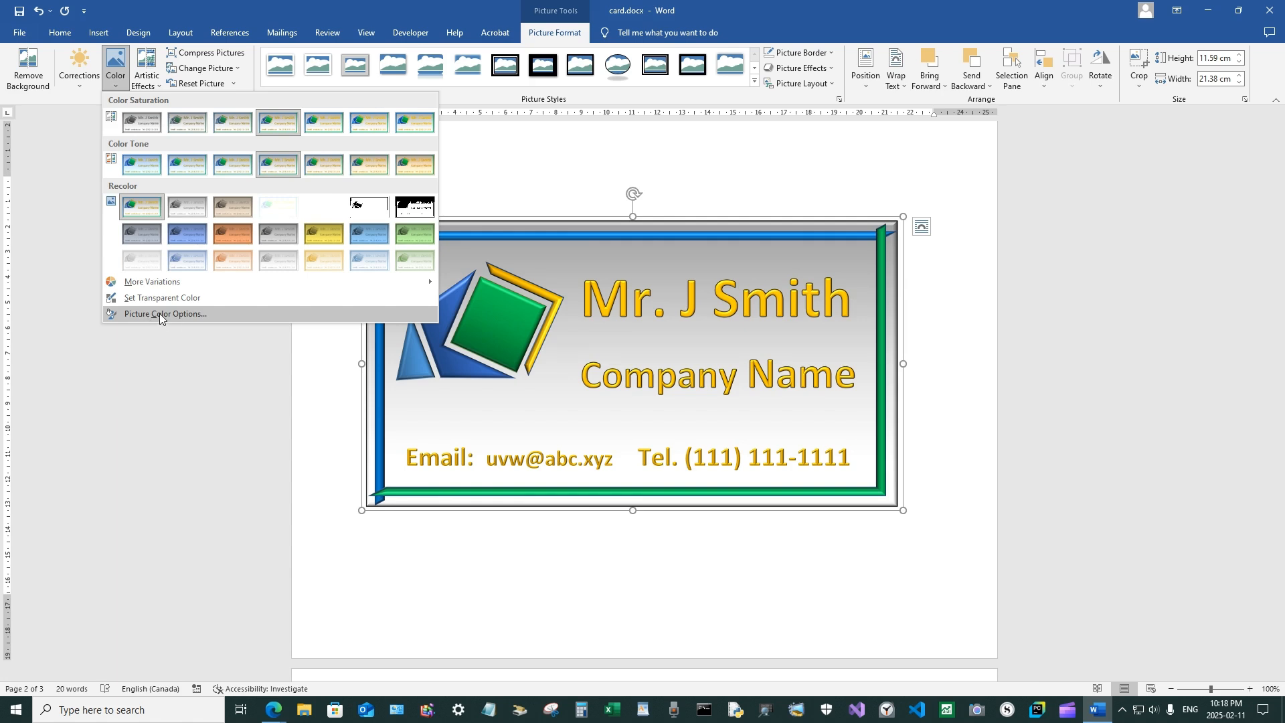
pyautogui.click(160, 315)
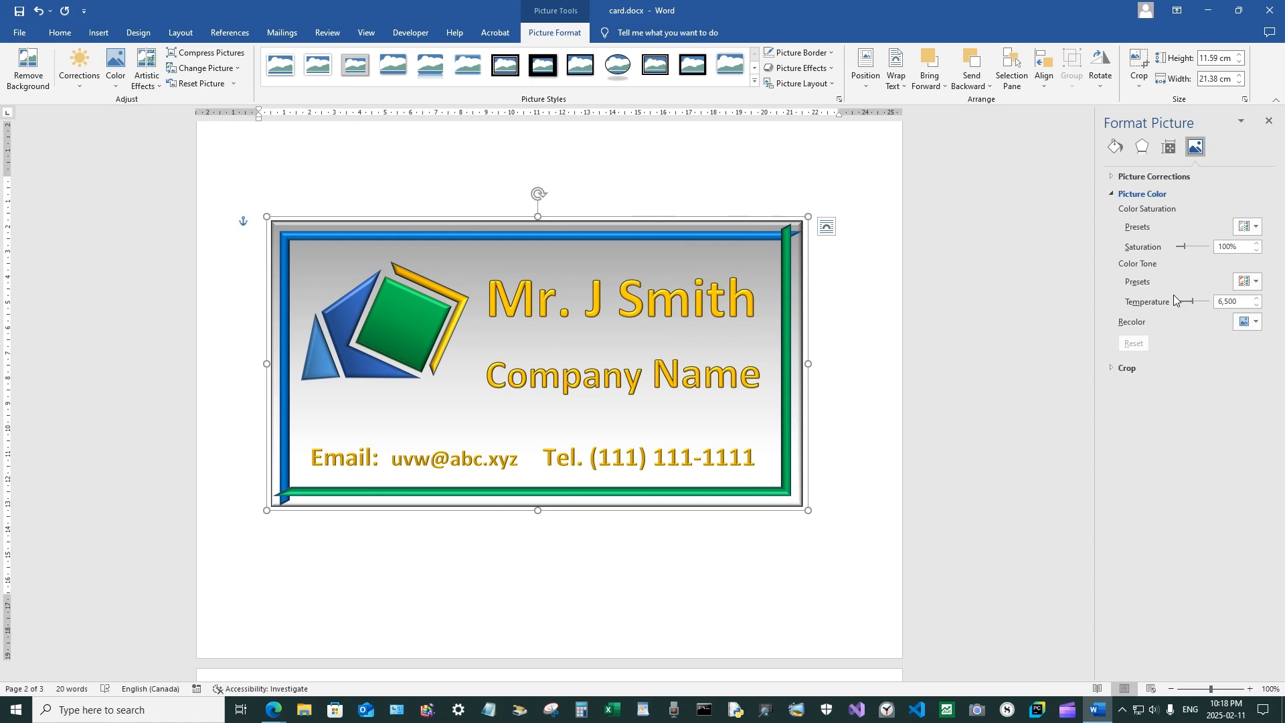
pyautogui.moveTo(1192, 301); pyautogui.dragTo(1193, 297)
pyautogui.moveTo(1185, 249); pyautogui.dragTo(1186, 247)
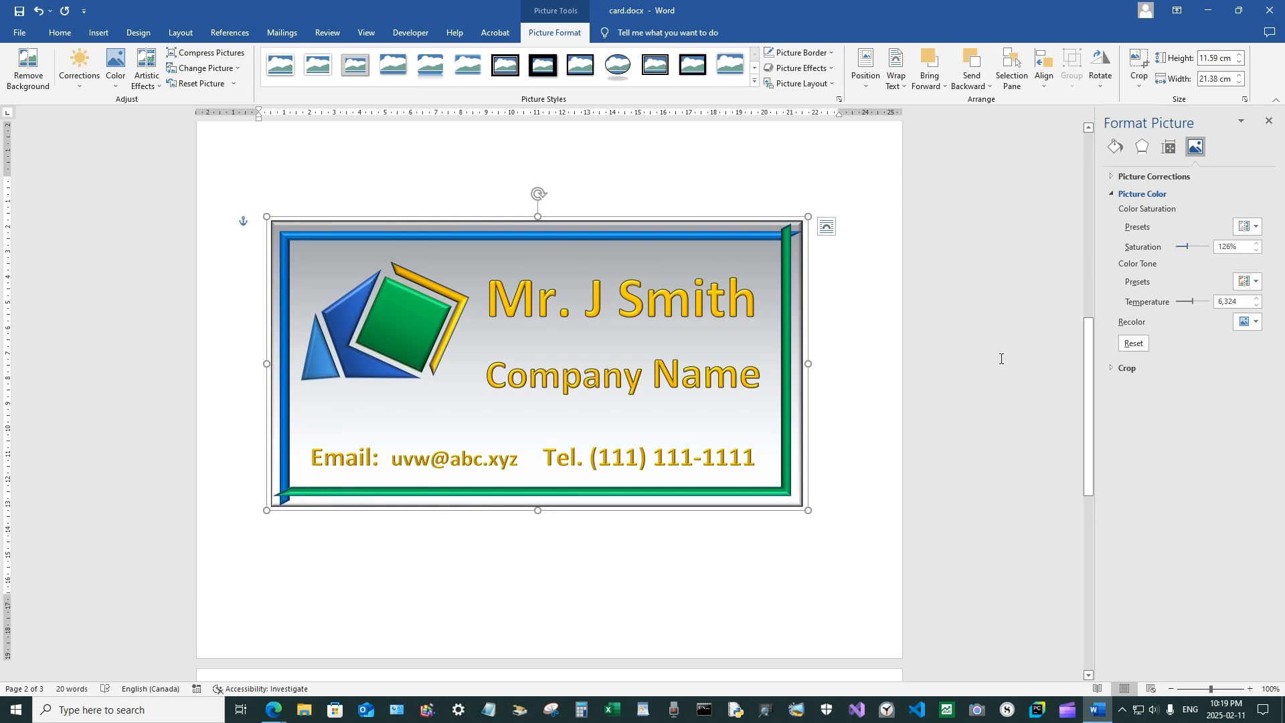